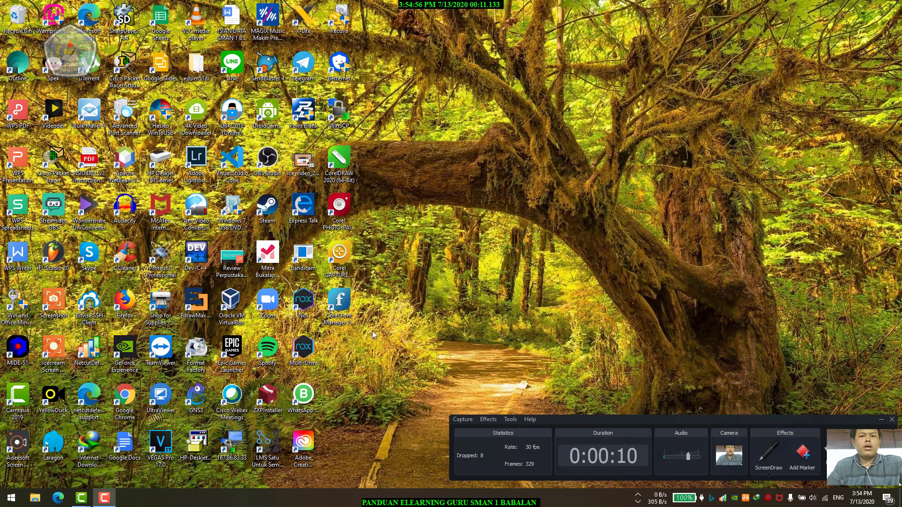
# Raise the system volume and refresh the desktop several times
pyautogui.press('XF86AudioRaiseVolume')
pyautogui.rightClick(381, 323)
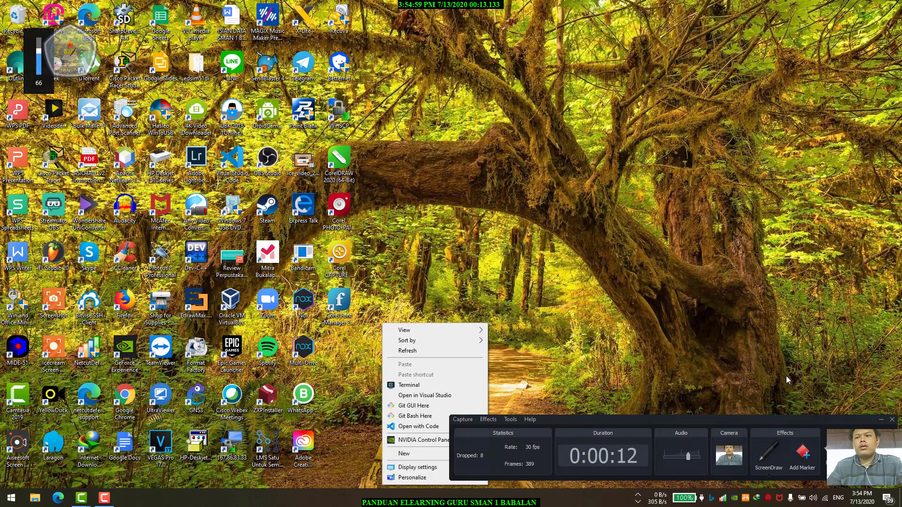
pyautogui.click(464, 350)
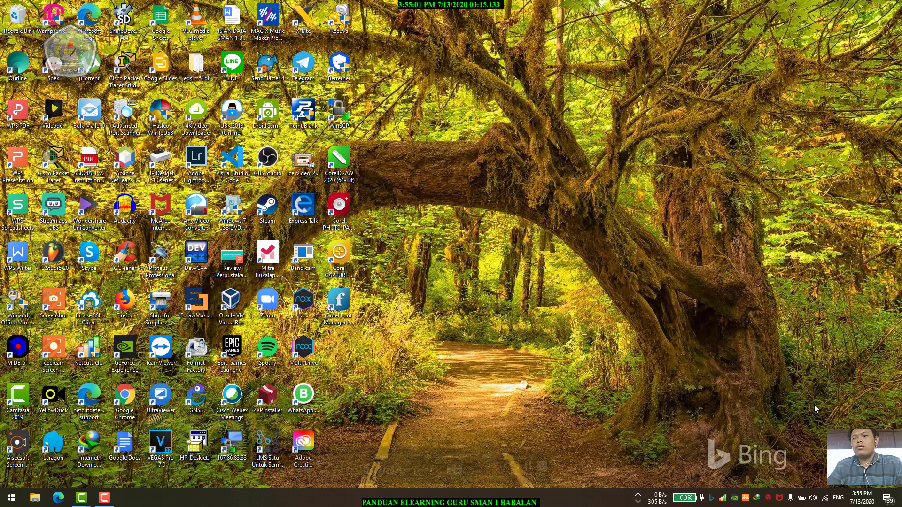
pyautogui.rightClick(421, 308)
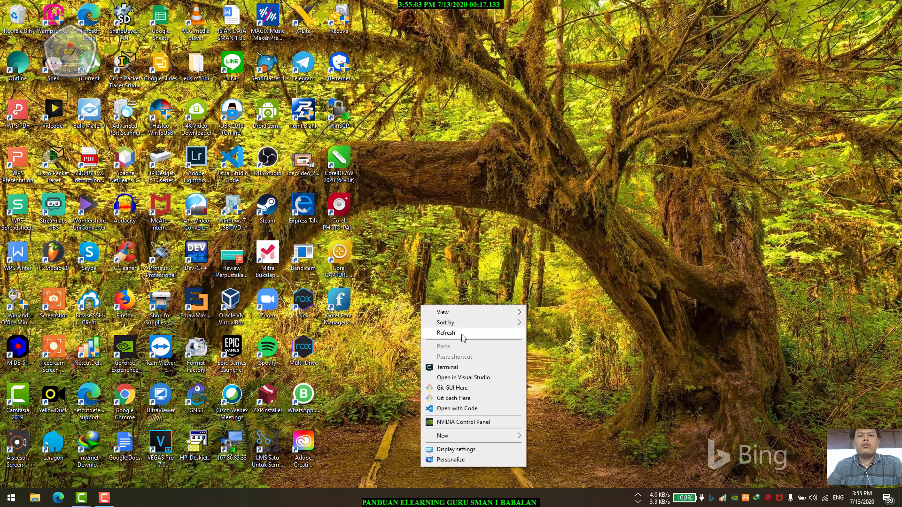
pyautogui.click(461, 329)
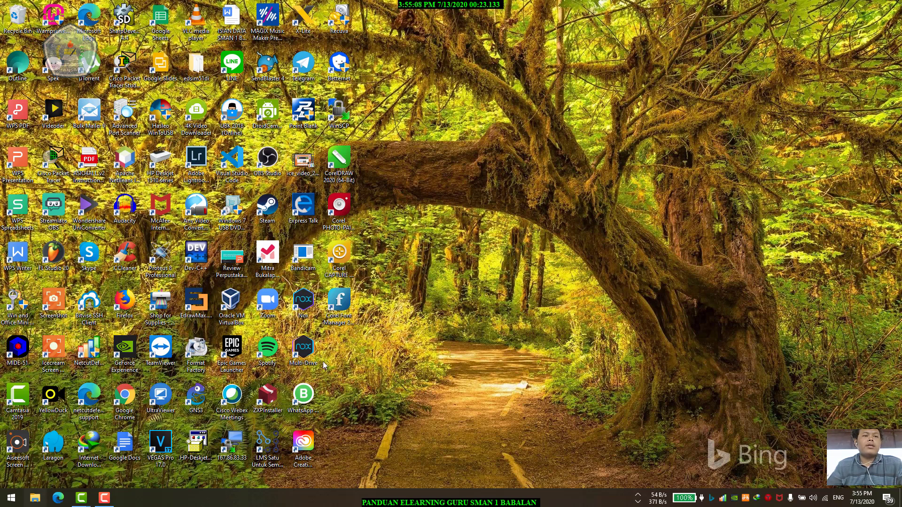
pyautogui.rightClick(390, 275)
pyautogui.click(413, 303)
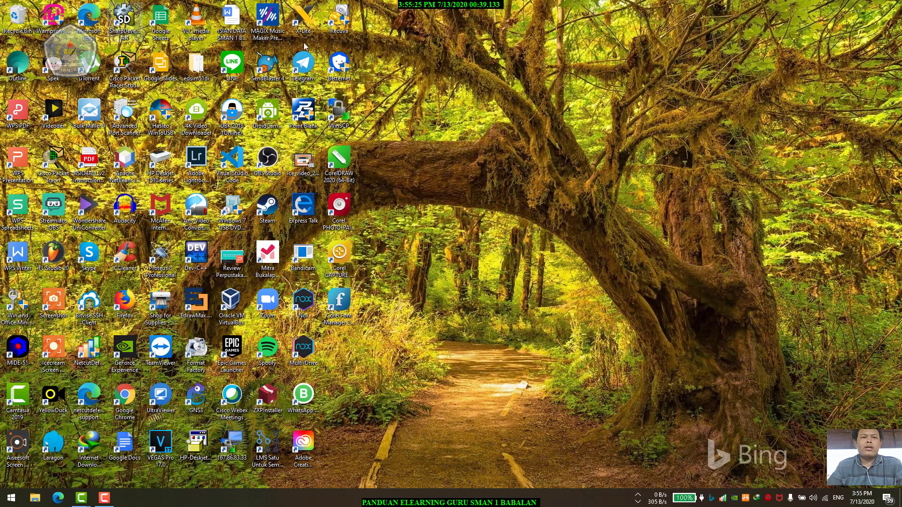
pyautogui.rightClick(507, 103)
pyautogui.click(526, 131)
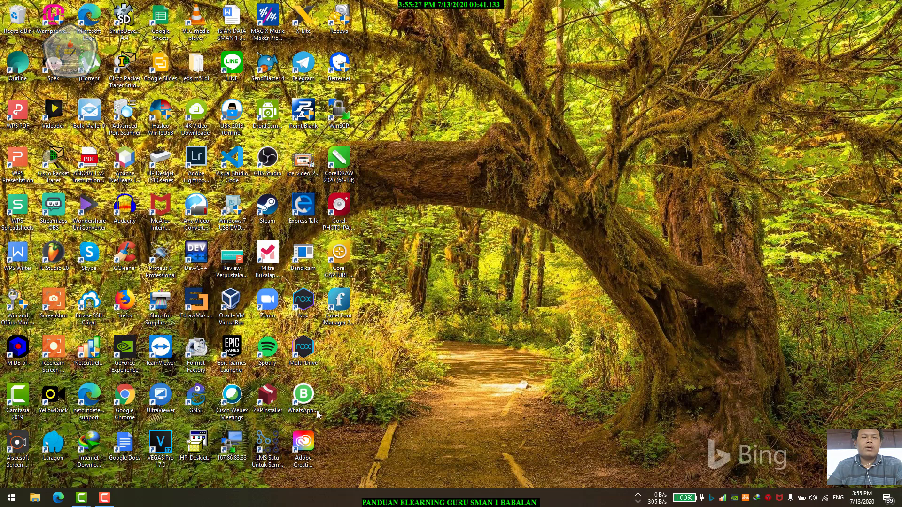
# Open Edge, type then cancel elearning.smansababalan.sch.id, and launch Microsoft Word from Start
pyautogui.click(58, 499)
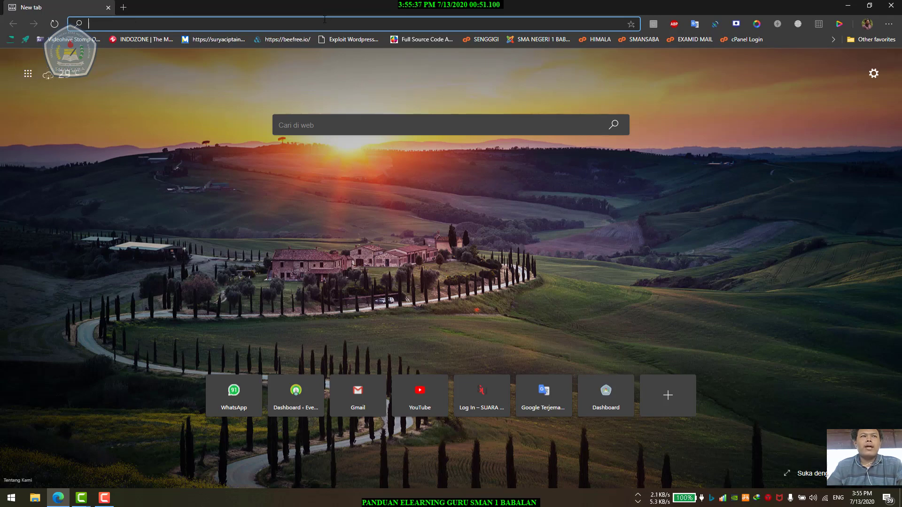
pyautogui.click(354, 115)
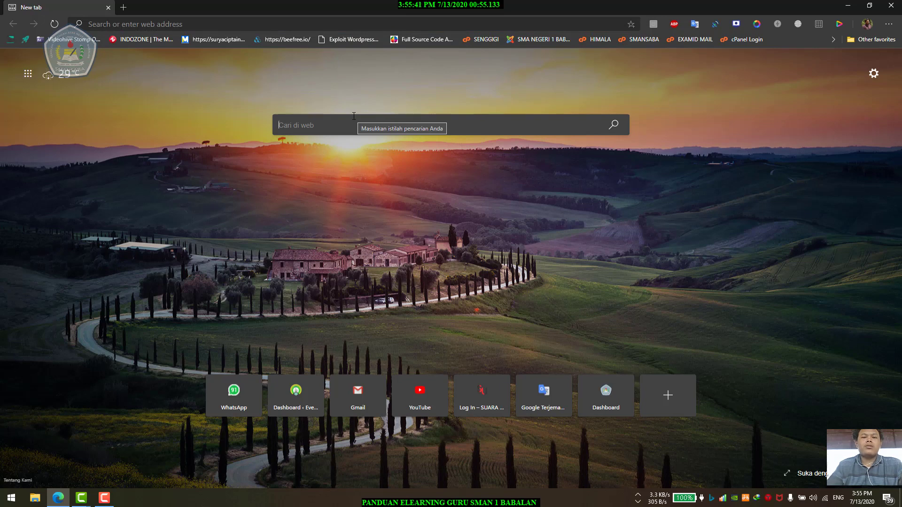
pyautogui.click(163, 24)
pyautogui.write('e')
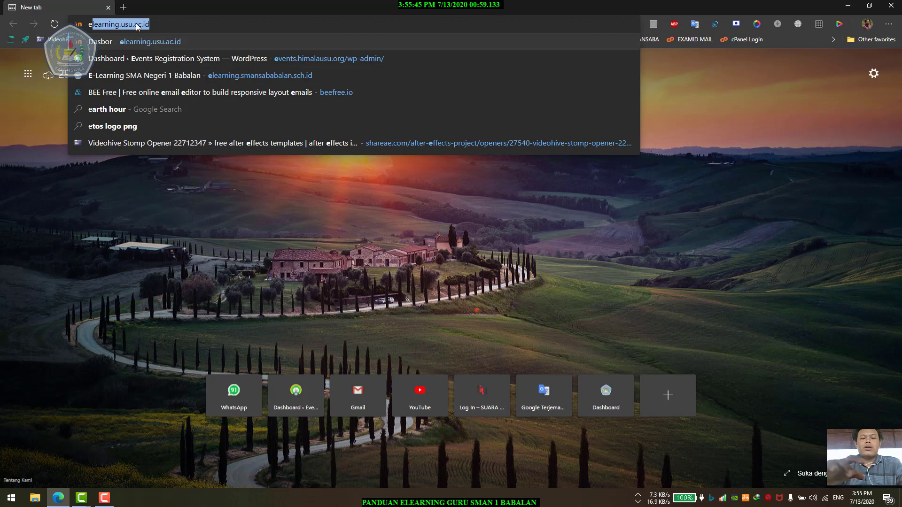
pyautogui.write('learning.smansababalan.sch.id')
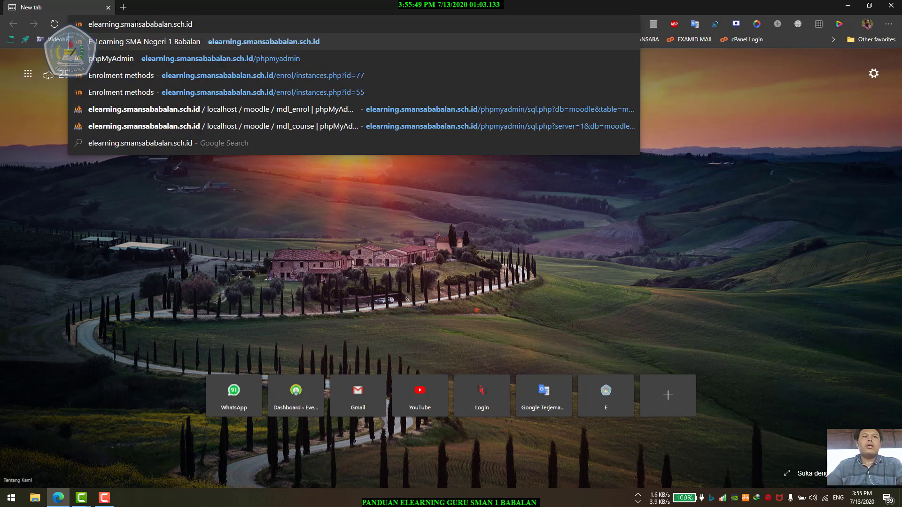
pyautogui.press('Escape')
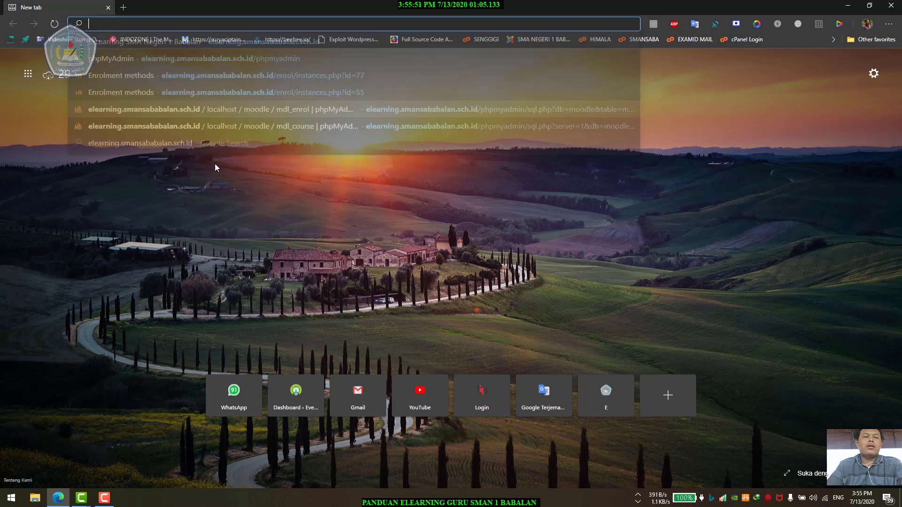
pyautogui.click(17, 499)
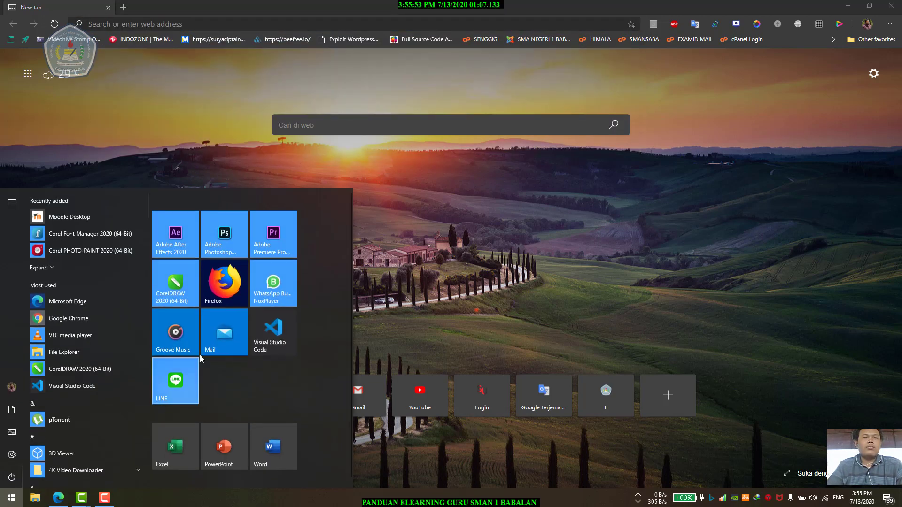
pyautogui.click(272, 444)
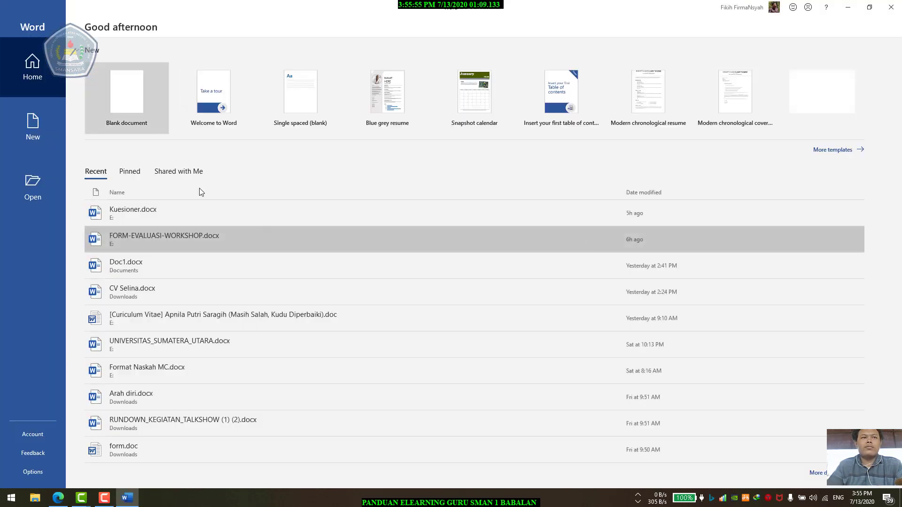
# Create a blank document, paste the e-learning site address, and select it
pyautogui.click(125, 90)
pyautogui.write('http://elearning.smansababalan.sch.id/')
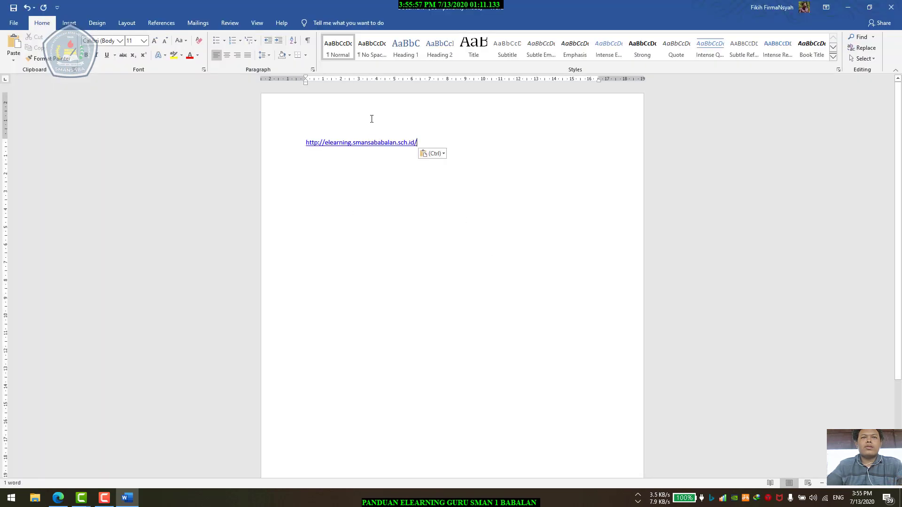
pyautogui.scroll(13, 371, 119)
pyautogui.tripleClick(201, 163)
pyautogui.hotkey('ctrl', 'c')
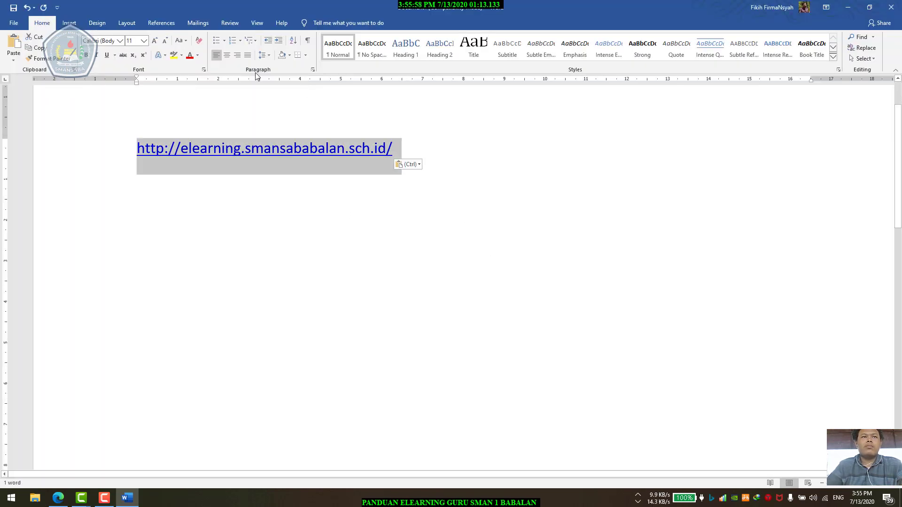
# Resize the URL text to 26 points
pyautogui.click(155, 41)
pyautogui.click(155, 41)
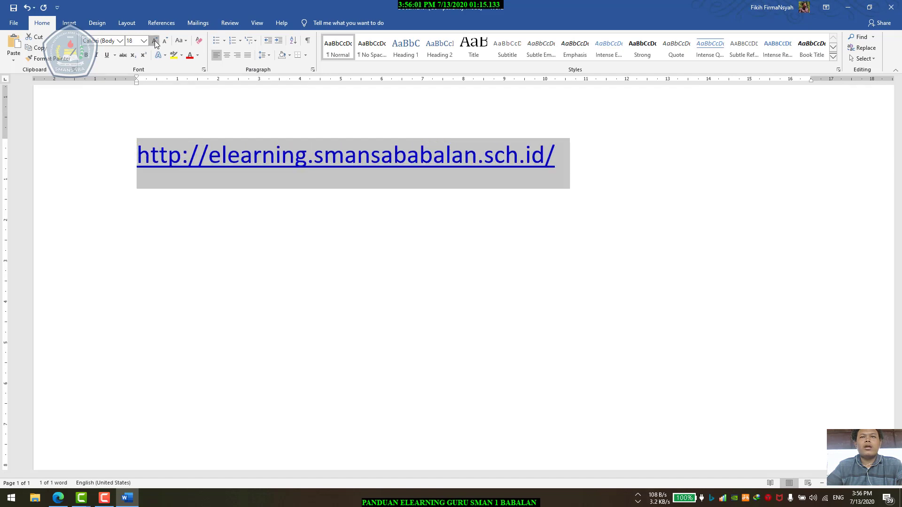
pyautogui.click(155, 40)
pyautogui.click(155, 40)
pyautogui.click(155, 41)
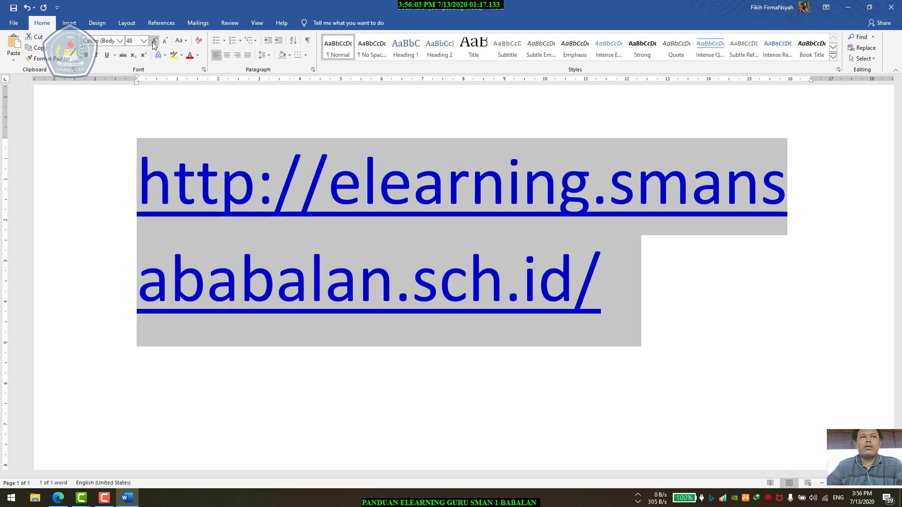
pyautogui.click(165, 41)
pyautogui.click(165, 41)
pyautogui.click(165, 41)
pyautogui.scroll(6, 455, 142)
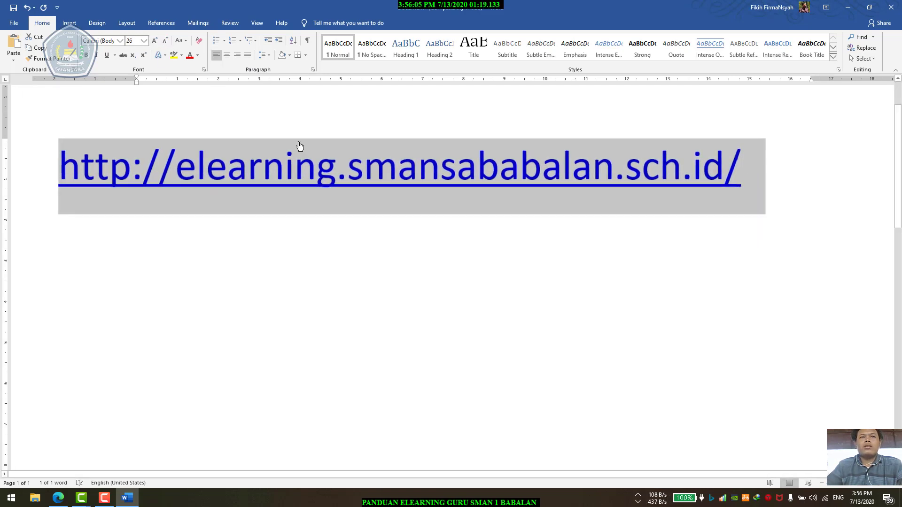
pyautogui.moveTo(536, 474); pyautogui.dragTo(482, 474)
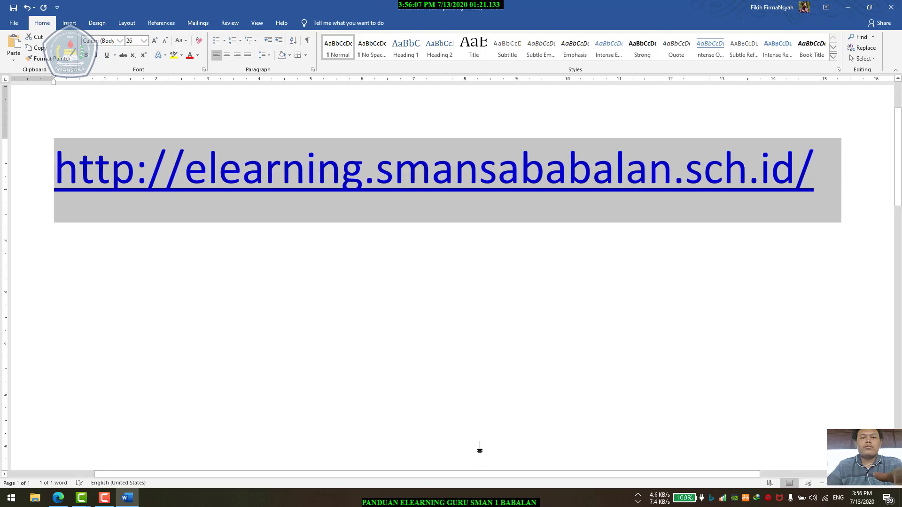
# Make the URL bold and switch back to the browser
pyautogui.hotkey('ctrl', 'b')
pyautogui.click(554, 359)
pyautogui.click(800, 216)
pyautogui.click(853, 200)
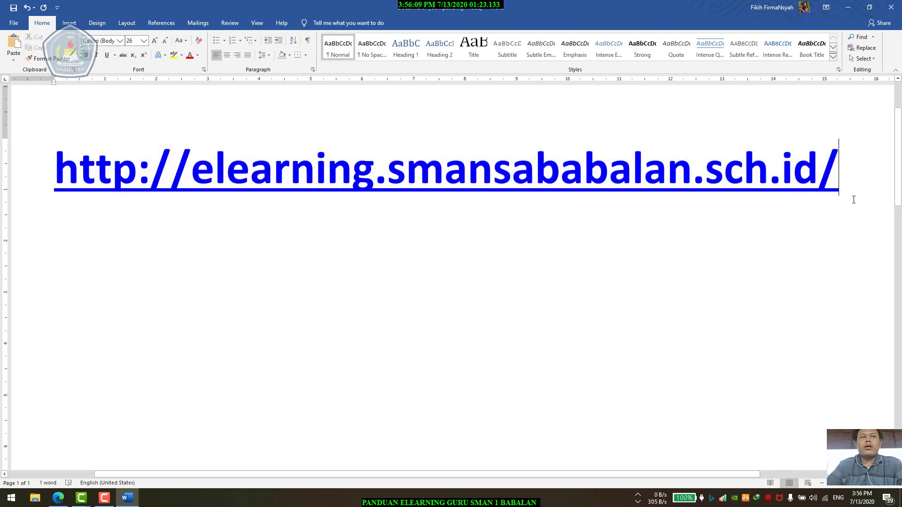
pyautogui.hotkey('alt', 'Tab')
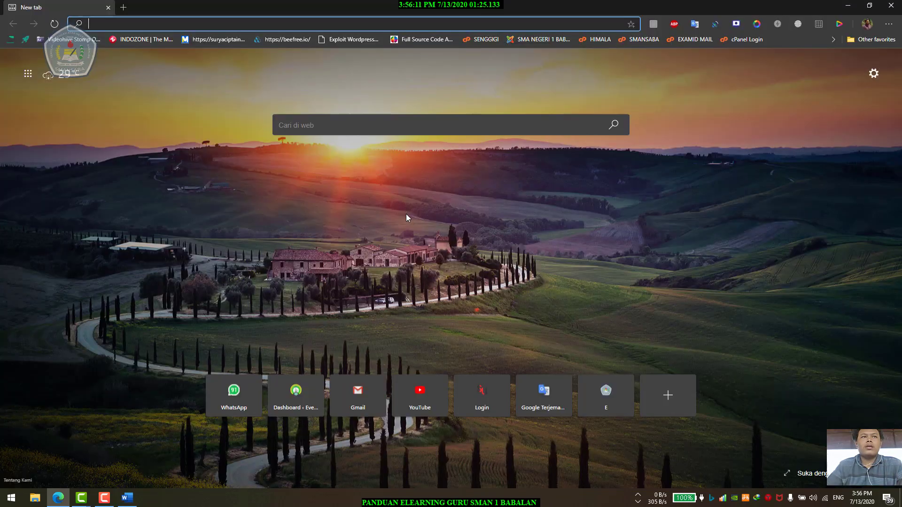
# Paste the e-learning address into Edge's address bar and load the site
pyautogui.rightClick(113, 22)
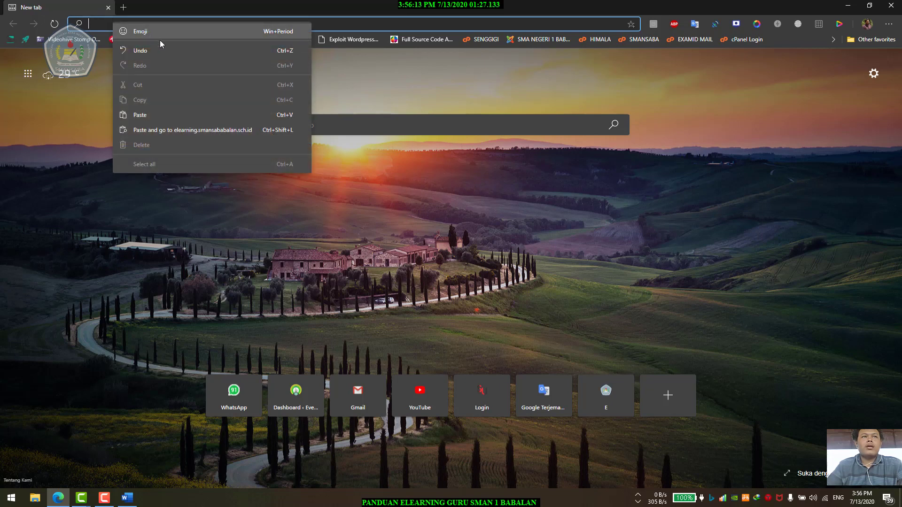
pyautogui.click(193, 113)
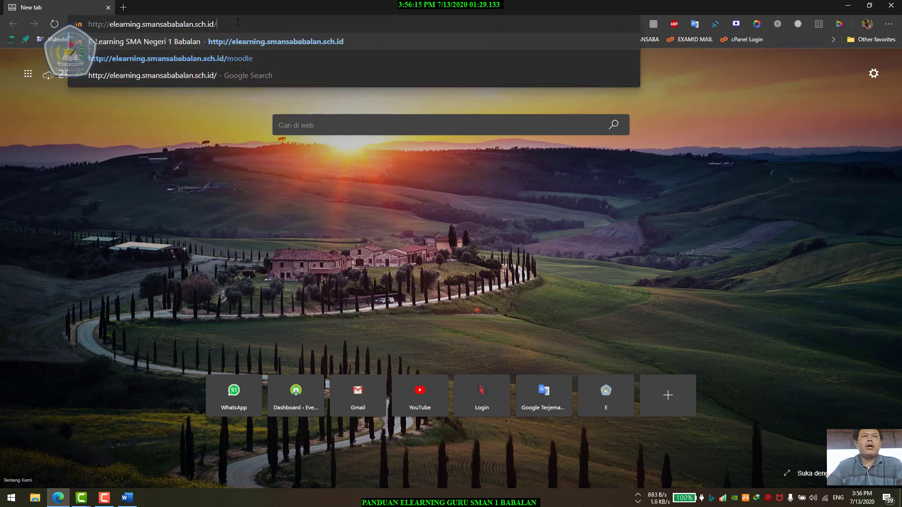
pyautogui.press('Return')
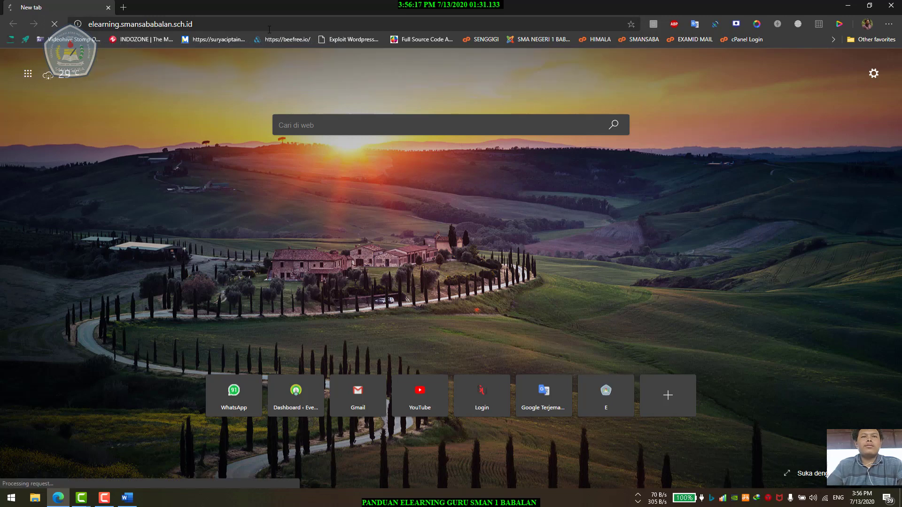
pyautogui.scroll(4, 590, 175)
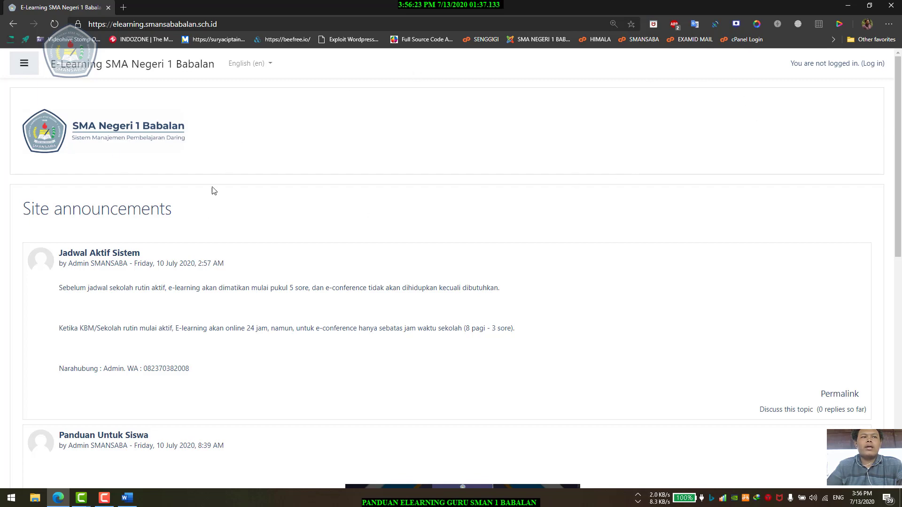
pyautogui.scroll(-8, 212, 207)
pyautogui.scroll(2, 491, 252)
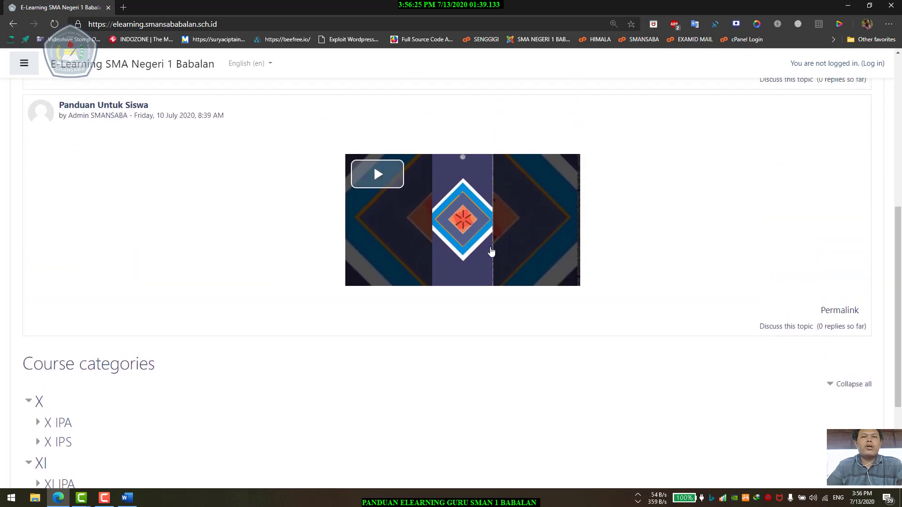
pyautogui.scroll(2, 224, 297)
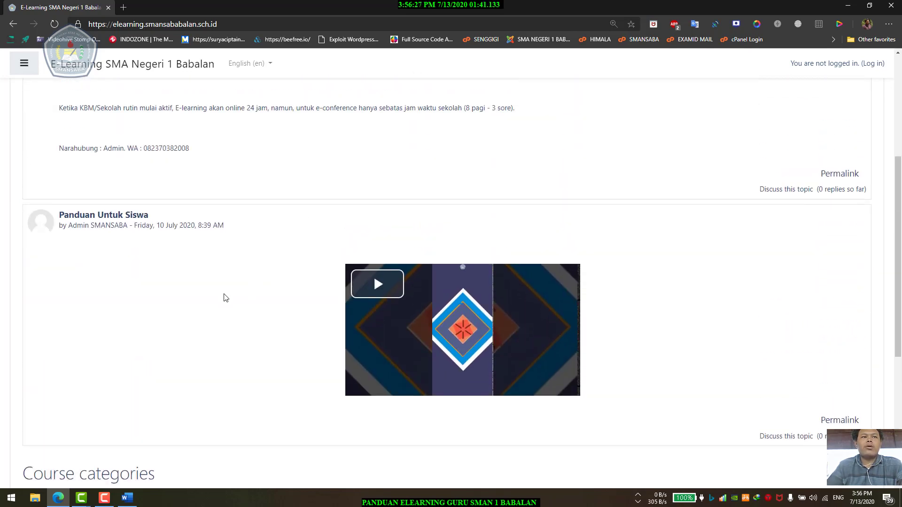
pyautogui.scroll(-5, 418, 326)
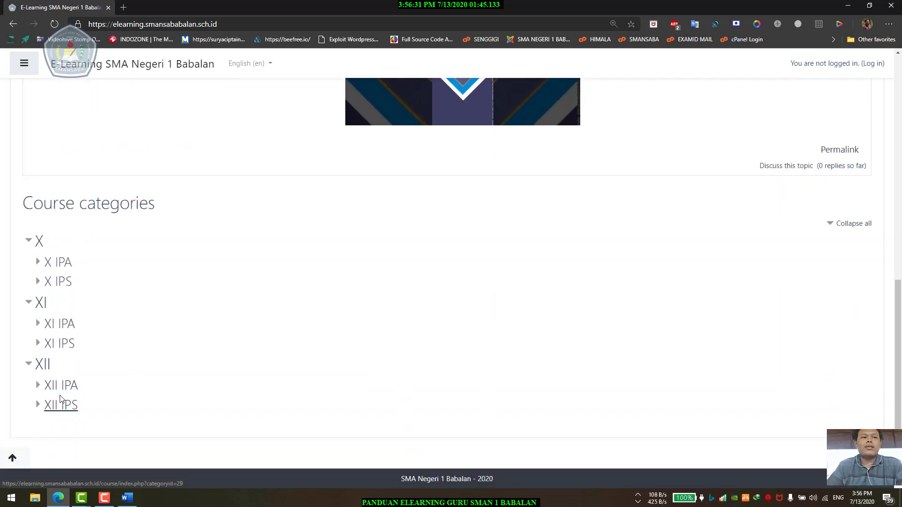
pyautogui.scroll(9, 65, 410)
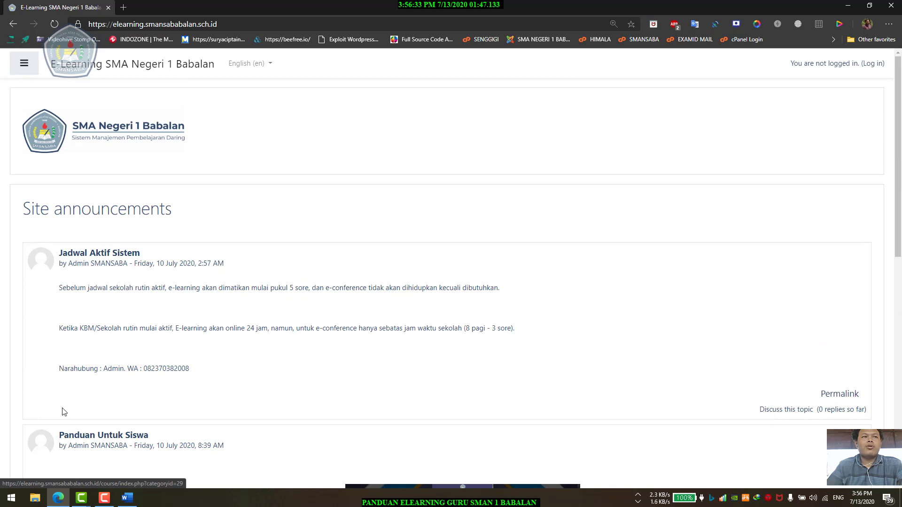
# Go to the site Home page through the navigation drawer
pyautogui.click(24, 68)
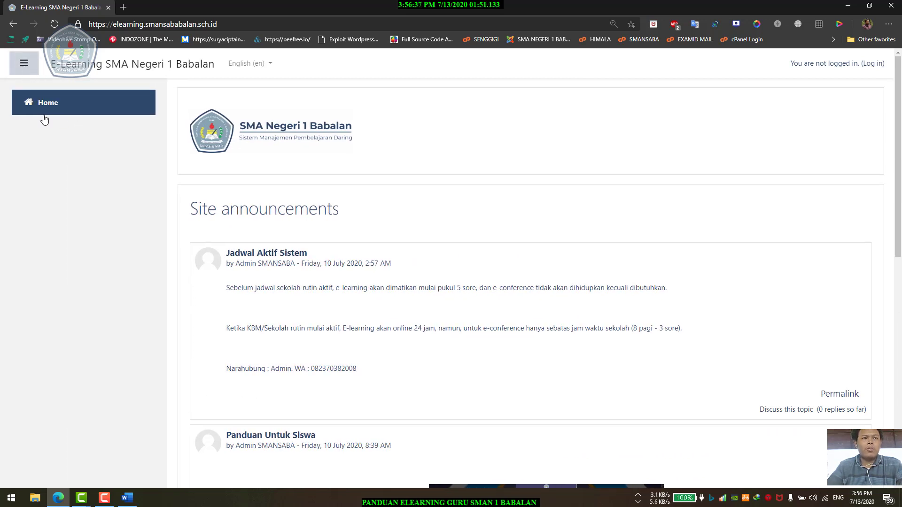
pyautogui.click(49, 112)
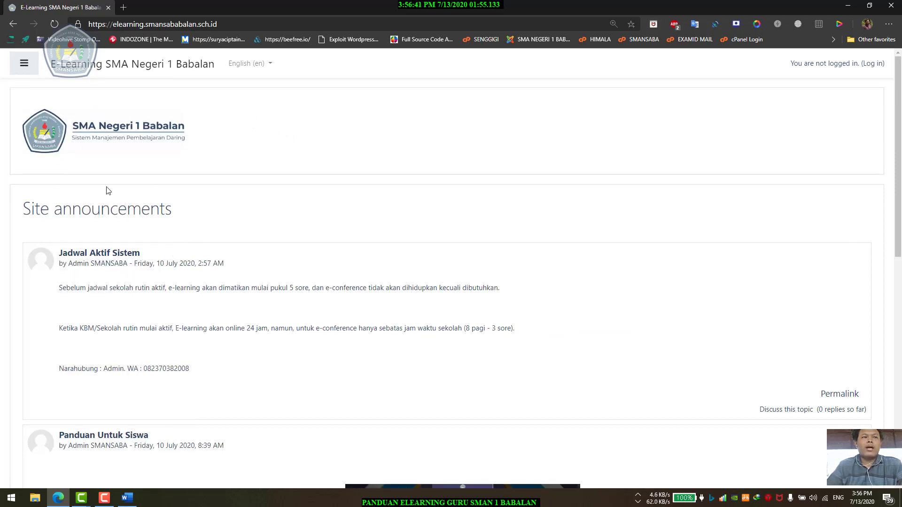
pyautogui.scroll(-2, 33, 123)
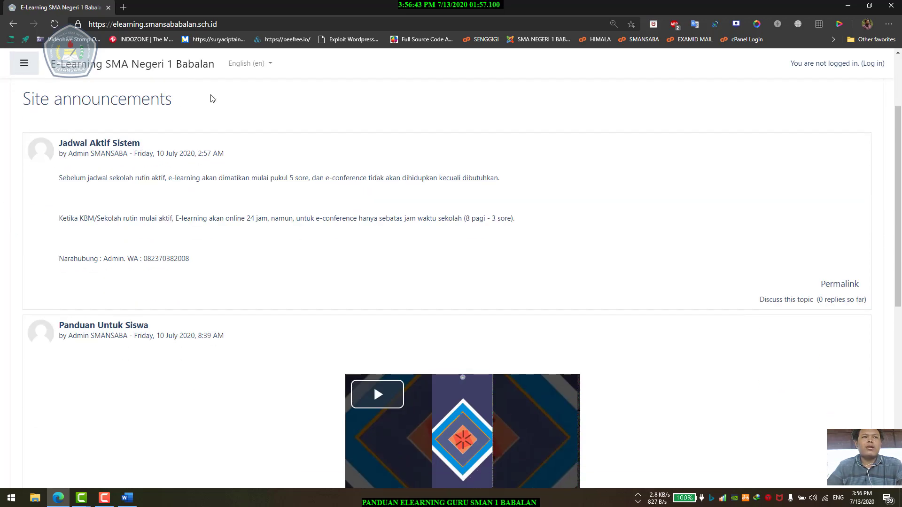
pyautogui.click(256, 65)
# Switch the site language to Indonesian (id)
pyautogui.click(260, 106)
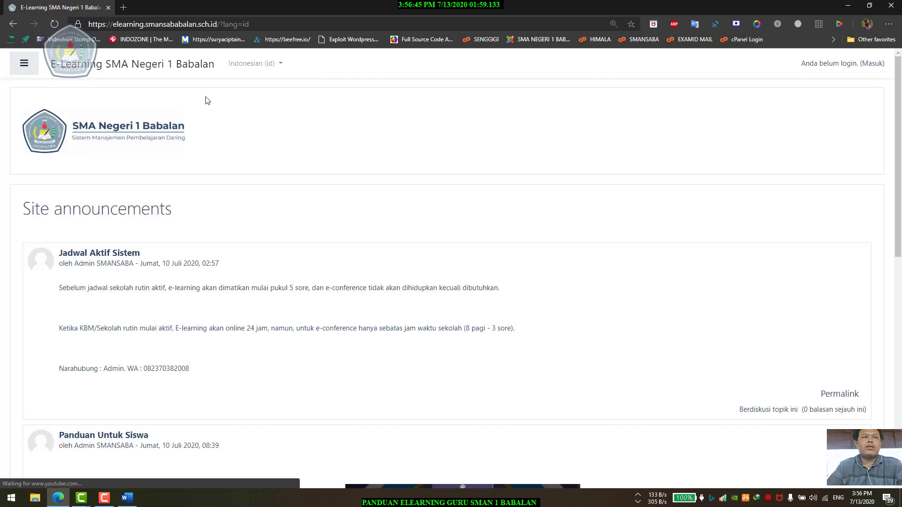
pyautogui.moveTo(19, 201); pyautogui.dragTo(172, 209)
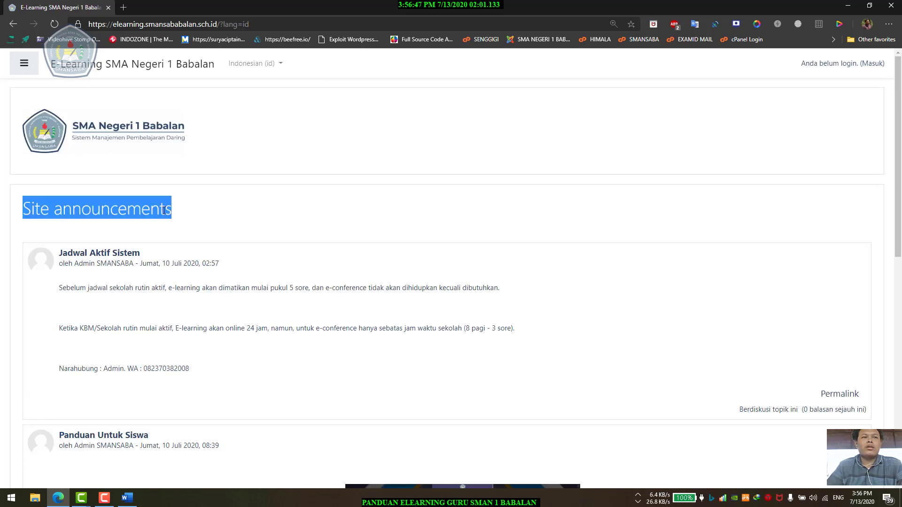
pyautogui.scroll(-3, 33, 174)
pyautogui.scroll(1, 33, 174)
pyautogui.scroll(-5, 111, 249)
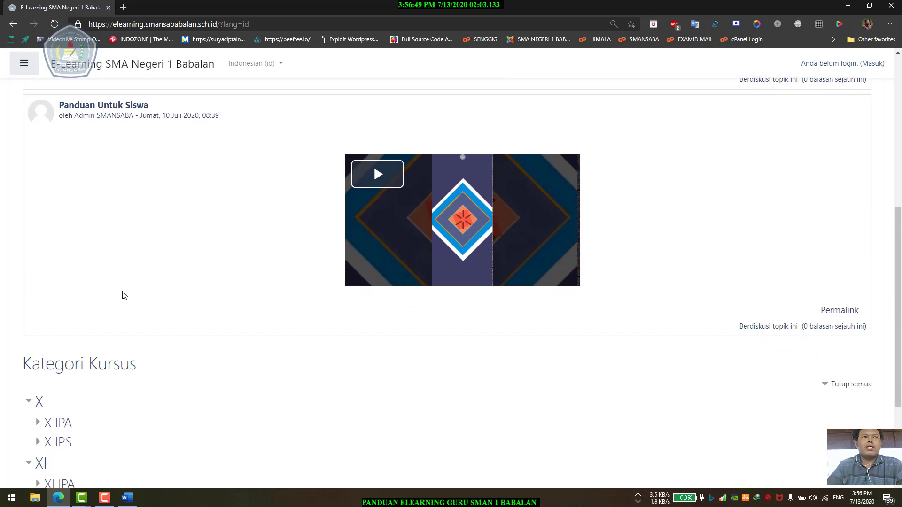
pyautogui.scroll(10, 99, 306)
# Highlight the 'Jadwal Aktif Sistem' announcement details and hide the screen recorder panel
pyautogui.tripleClick(129, 252)
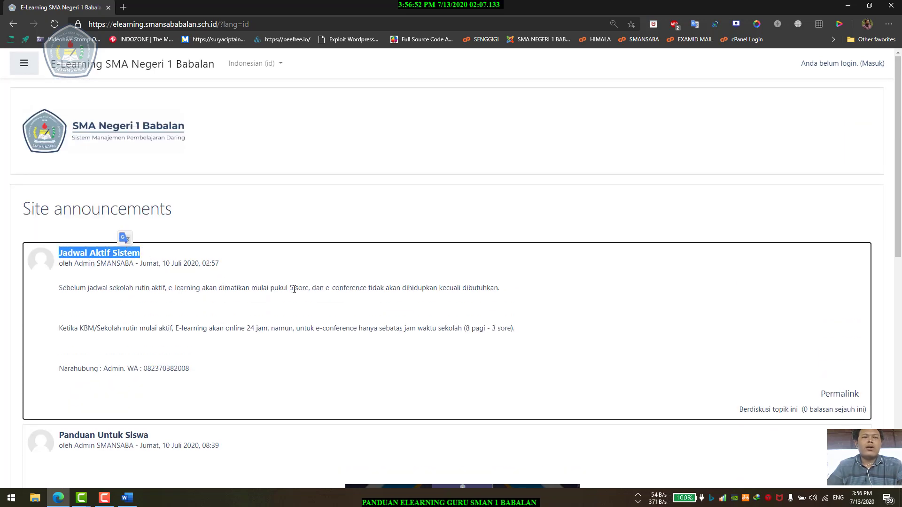
pyautogui.doubleClick(294, 289)
pyautogui.click(262, 288)
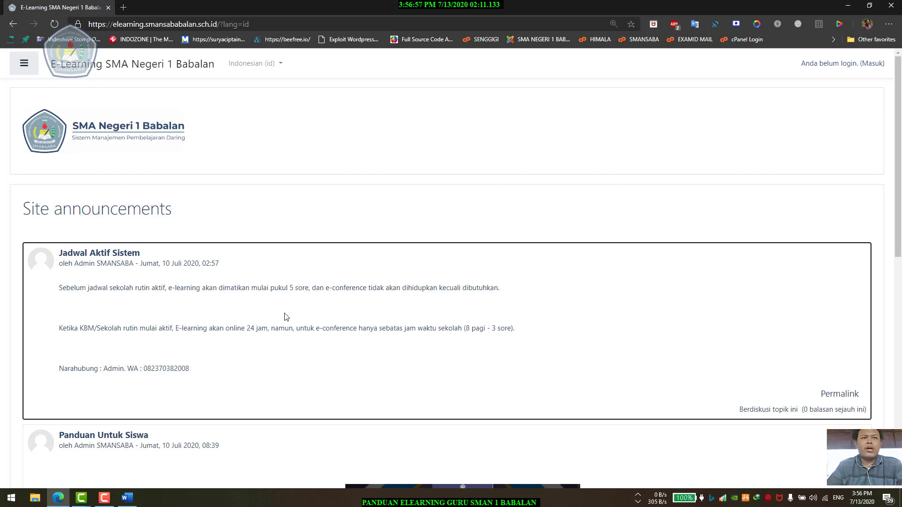
pyautogui.hotkey('alt', 'Tab')
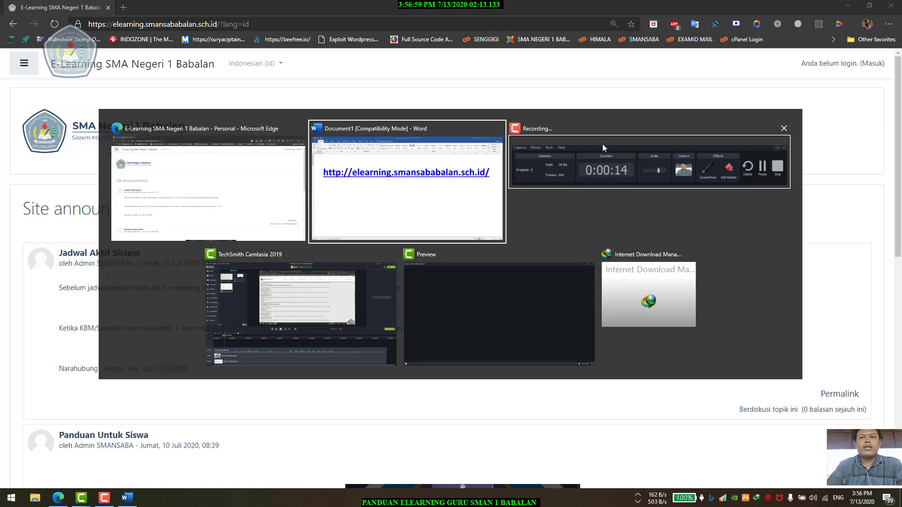
pyautogui.click(602, 144)
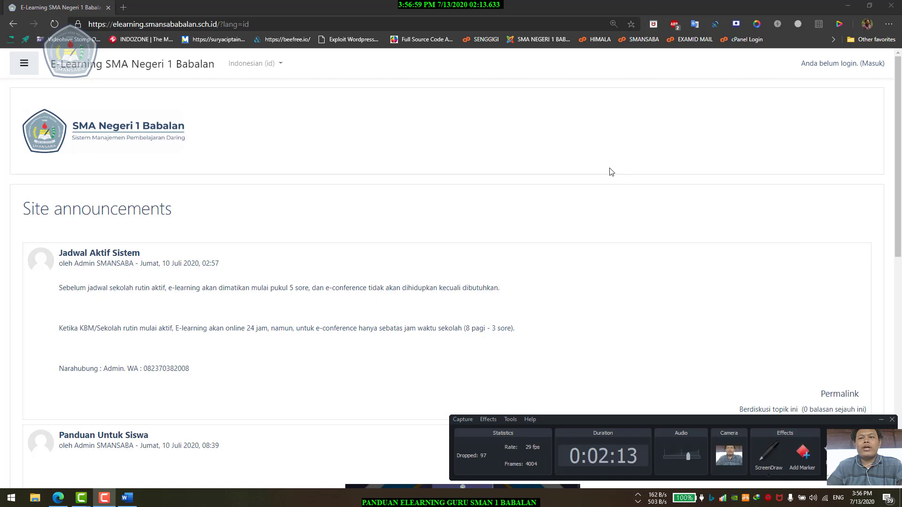
pyautogui.click(476, 367)
pyautogui.click(667, 190)
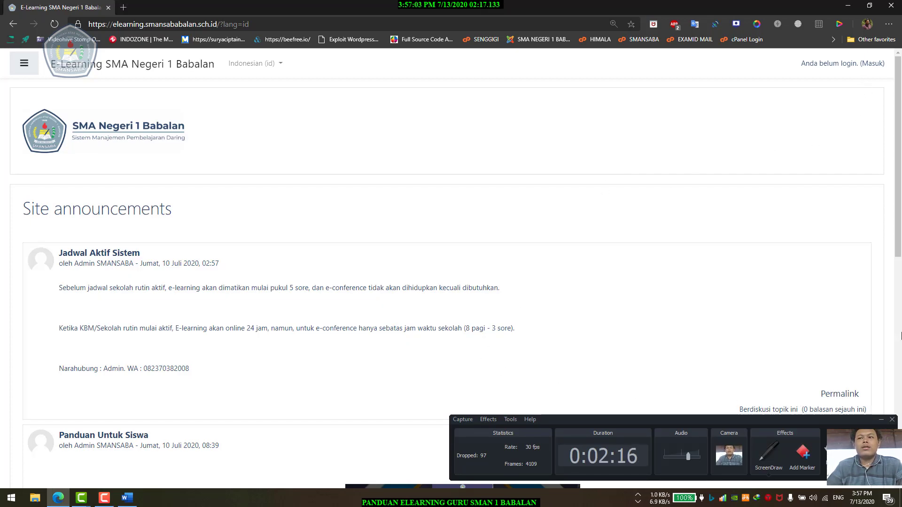
pyautogui.click(881, 421)
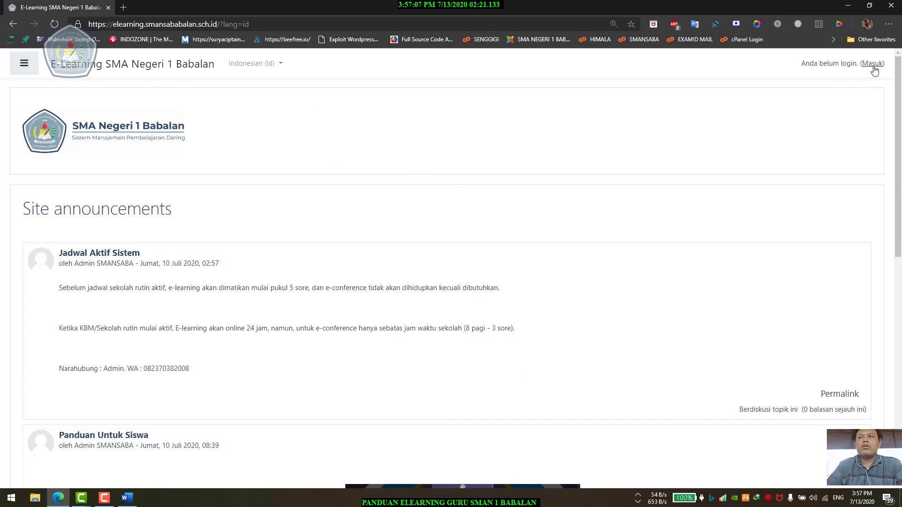
pyautogui.scroll(6, 868, 75)
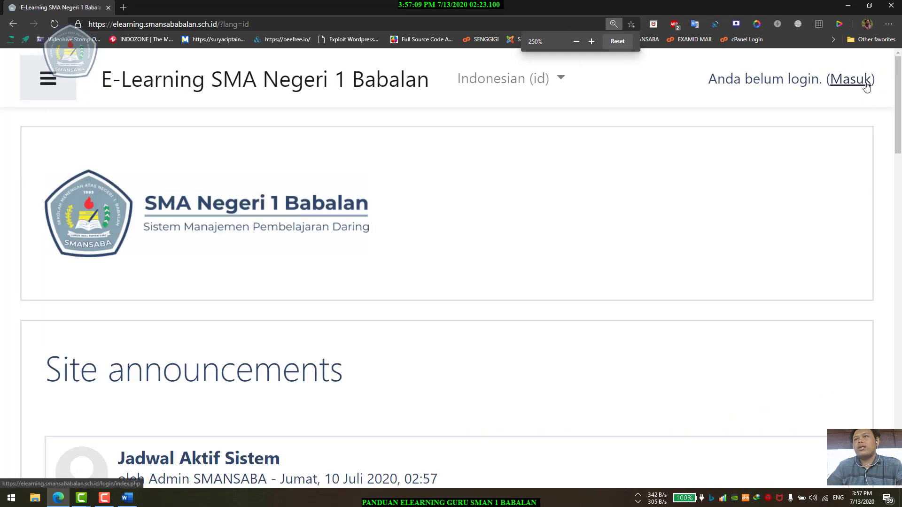
# Open the Masuk login page and check the browser's saved username and password suggestions
pyautogui.scroll(-1, 841, 81)
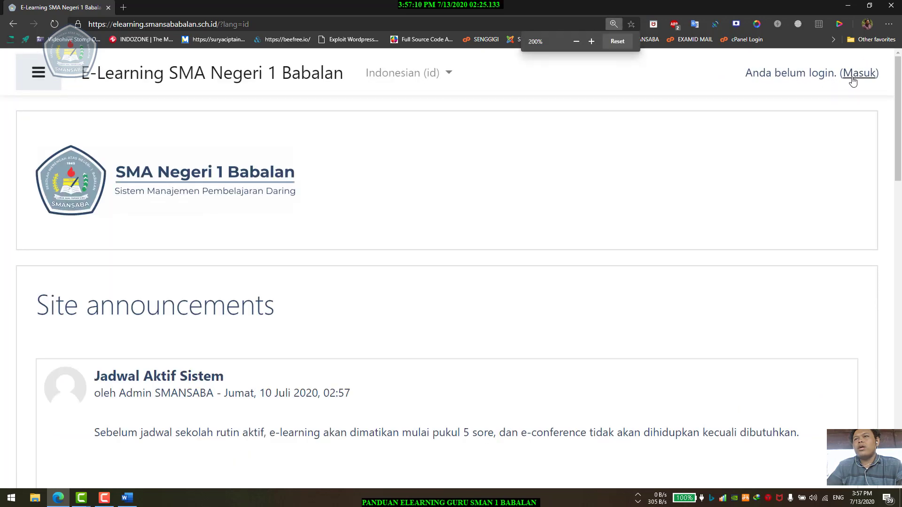
pyautogui.click(860, 79)
pyautogui.scroll(-3, 824, 77)
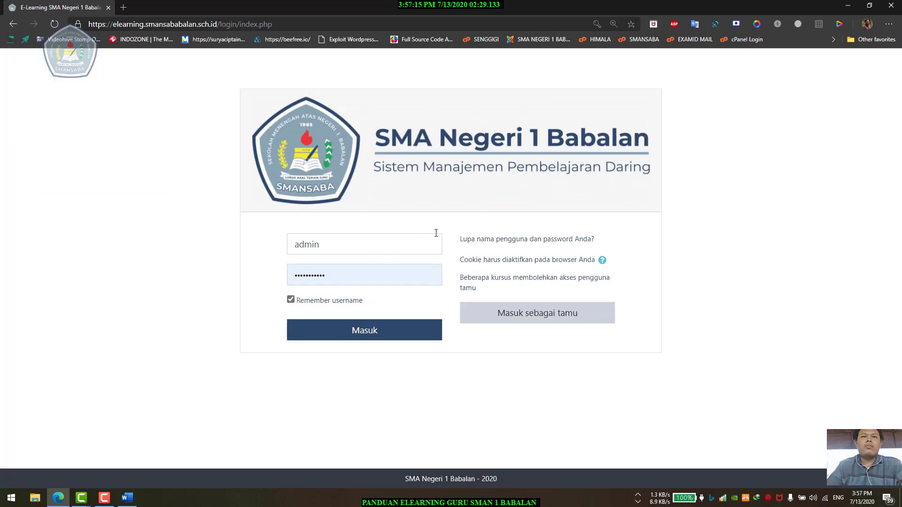
pyautogui.doubleClick(408, 245)
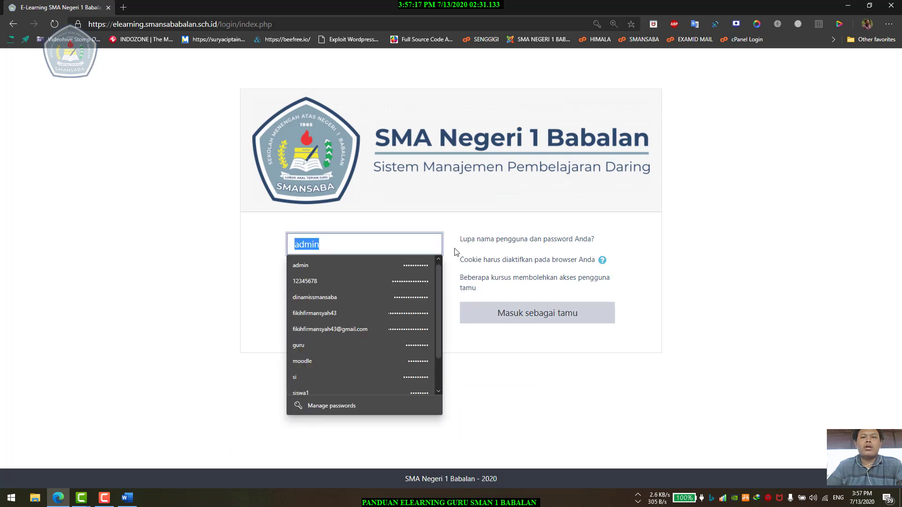
pyautogui.click(482, 257)
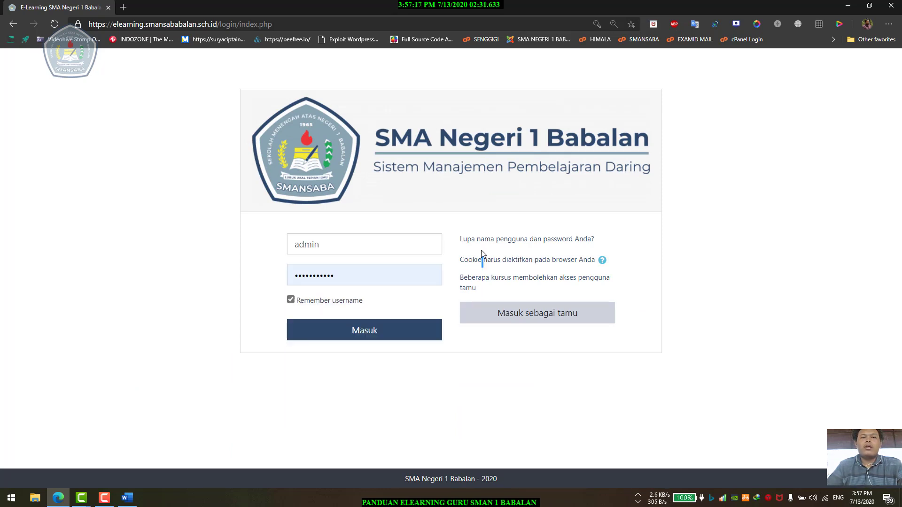
pyautogui.doubleClick(373, 241)
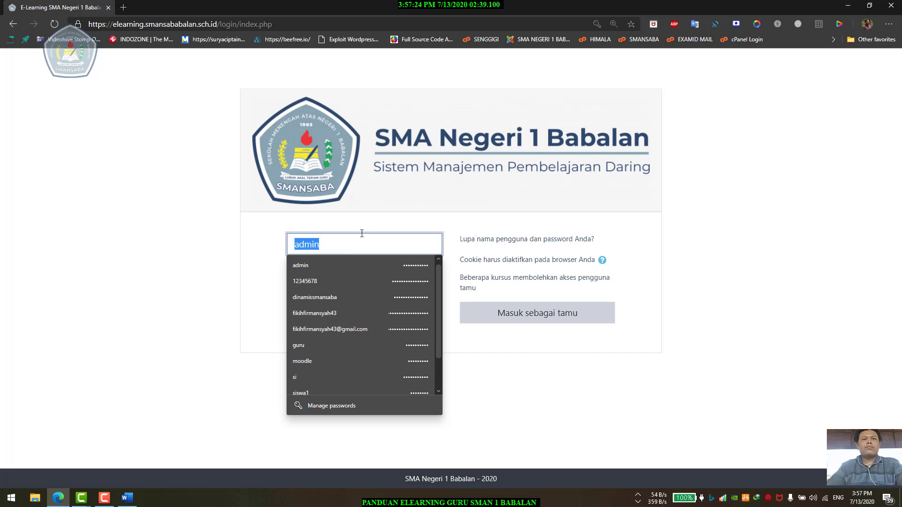
pyautogui.click(255, 239)
pyautogui.doubleClick(326, 272)
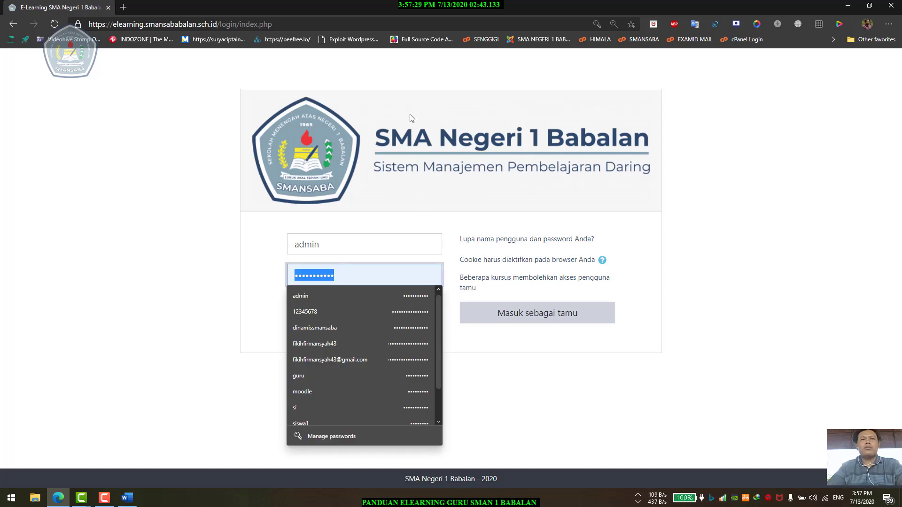
pyautogui.hotkey('alt', 'Tab')
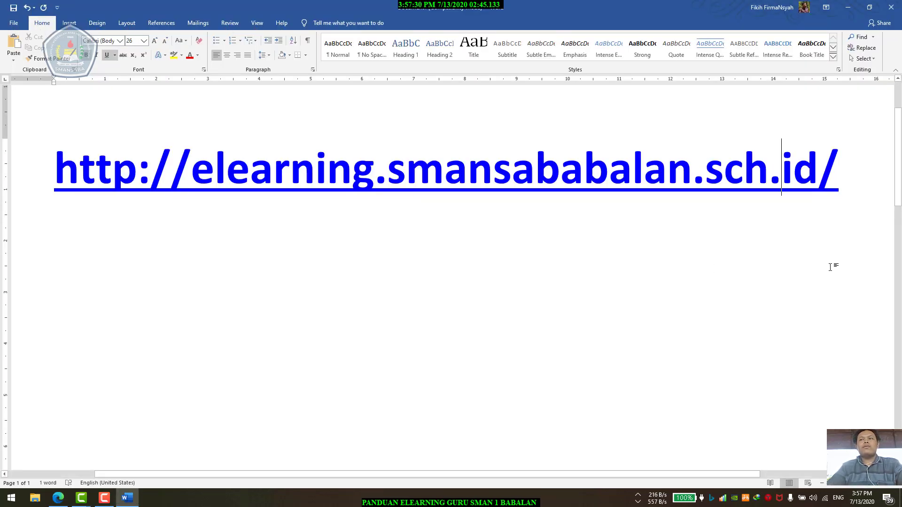
# Add a 'password default :' line with the default password below the site address
pyautogui.press('Return')
pyautogui.press('Return')
pyautogui.write('p')
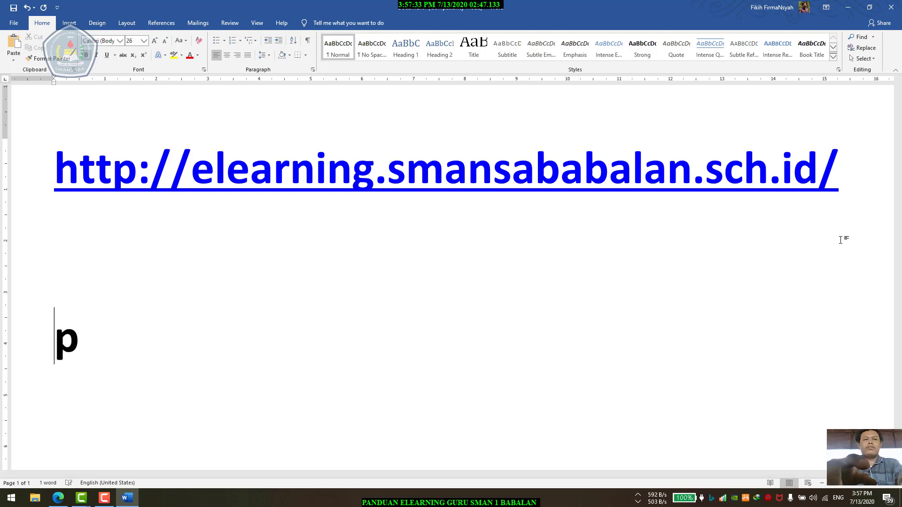
pyautogui.write('assword defa')
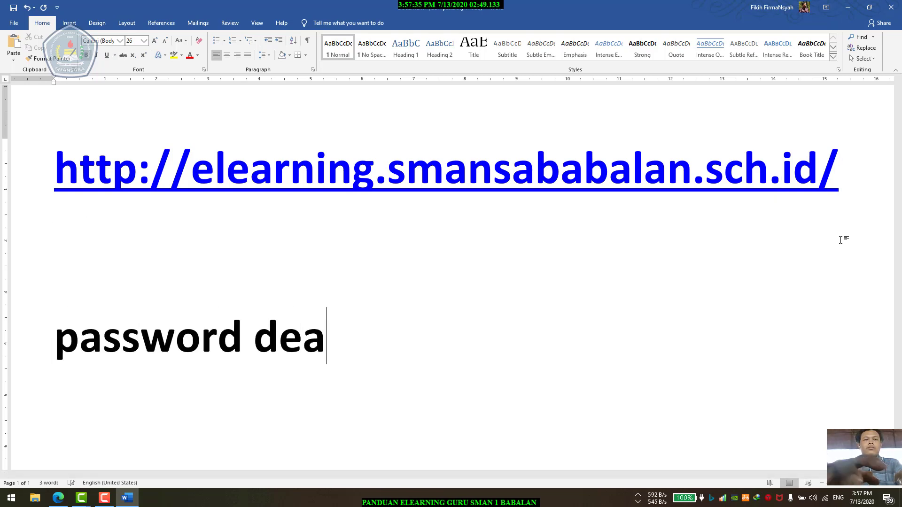
pyautogui.press('BackSpace')
pyautogui.write('fault :')
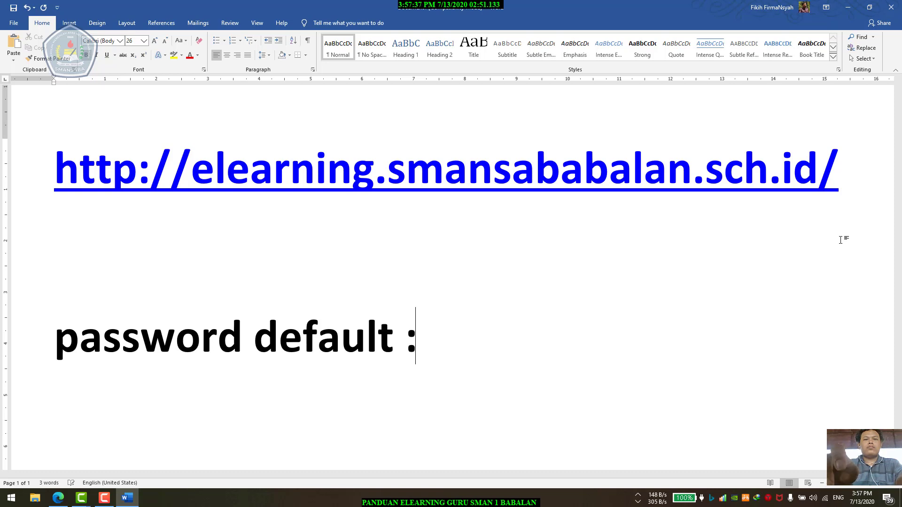
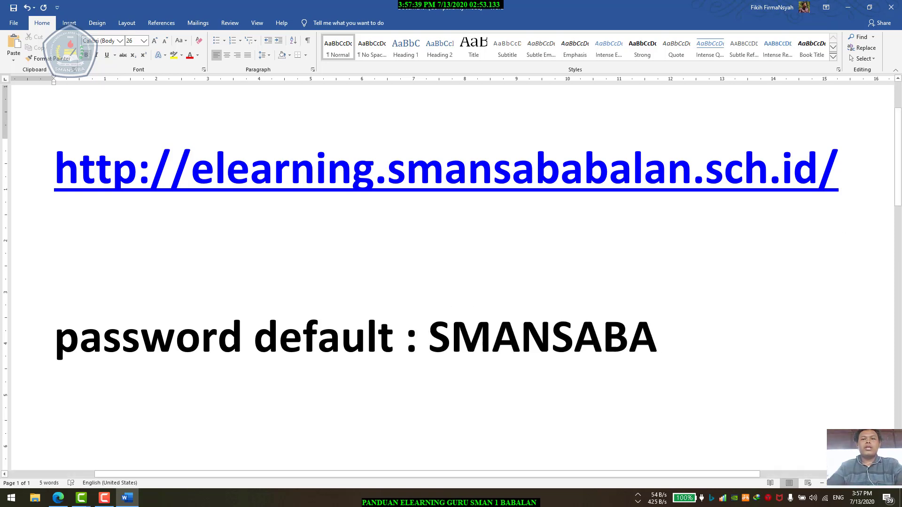
pyautogui.scroll(-3, 617, 281)
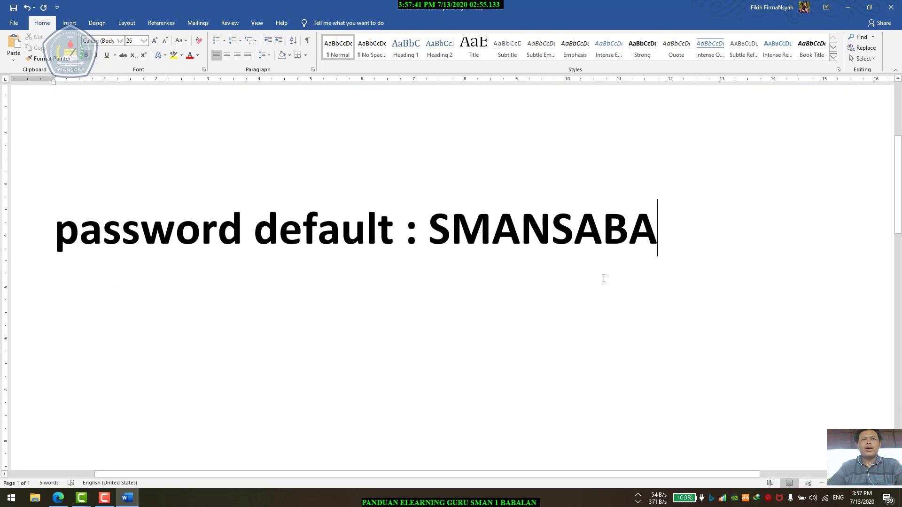
pyautogui.hotkey('alt', 'Tab')
# Replace the username, enter the default password, and sign in with Masuk
pyautogui.click(327, 248)
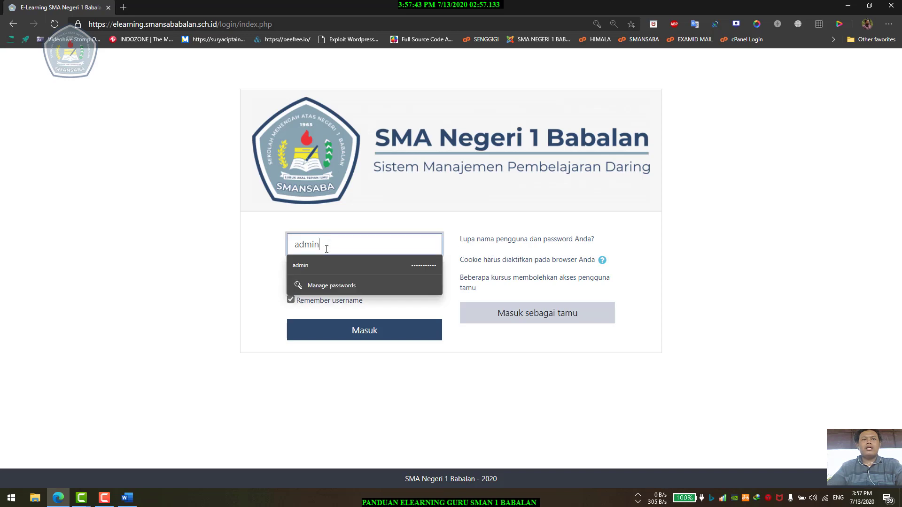
pyautogui.doubleClick(320, 243)
pyautogui.press('BackSpace')
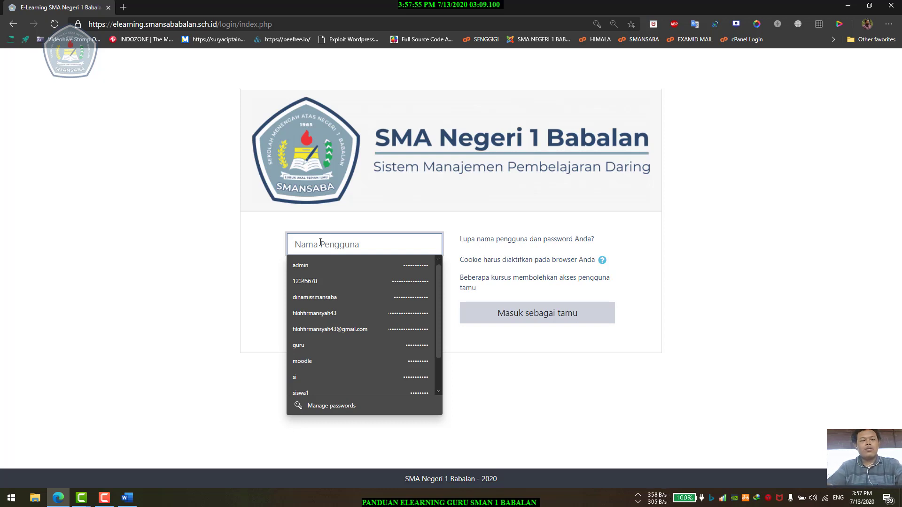
pyautogui.write('sm')
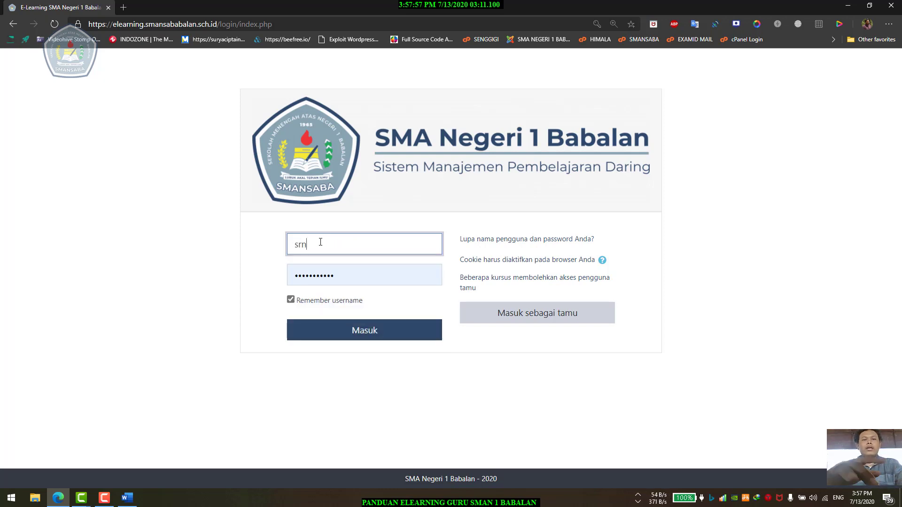
pyautogui.press('Tab')
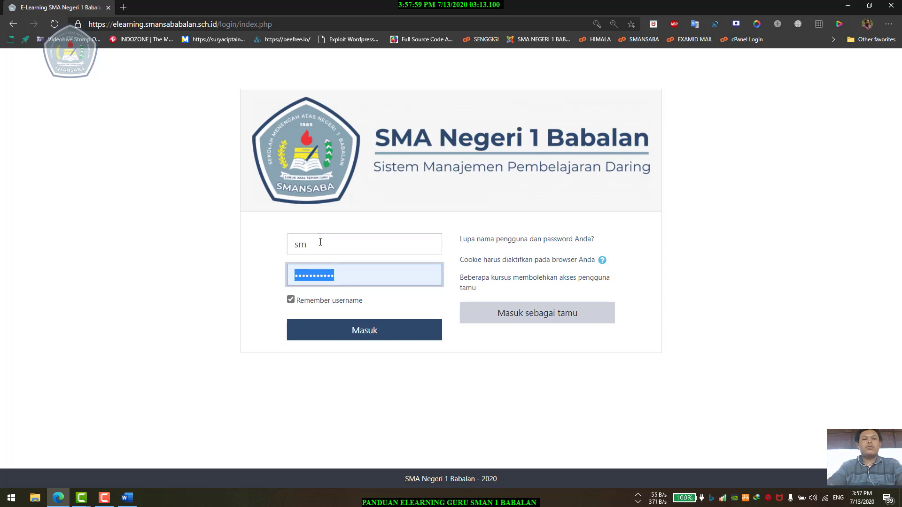
pyautogui.hotkey('alt', 'Tab')
pyautogui.hotkey('alt', 'Tab')
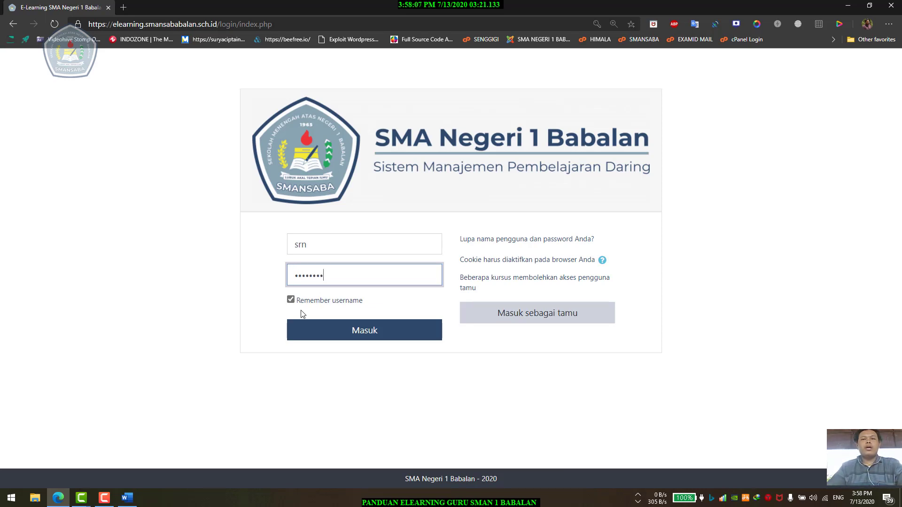
pyautogui.click(342, 337)
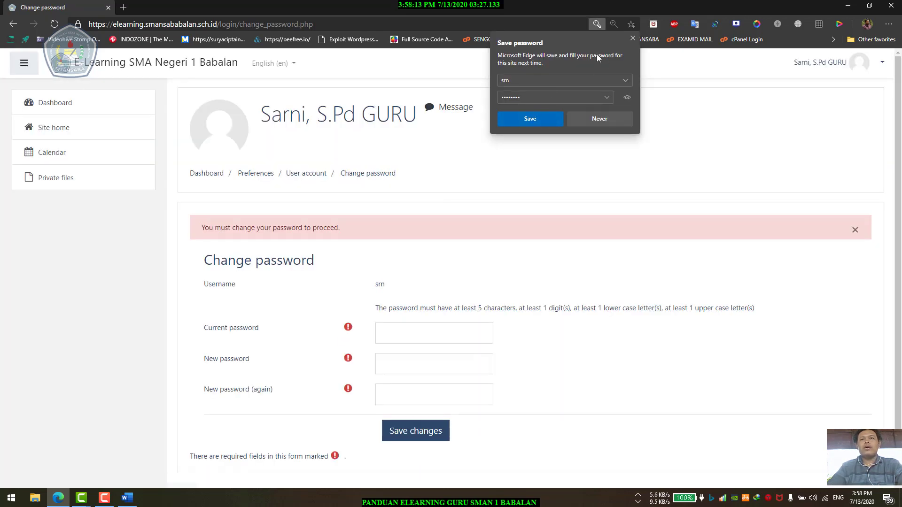
# Dismiss the Windows PIN request and save the login in Edge's password prompt
pyautogui.click(519, 78)
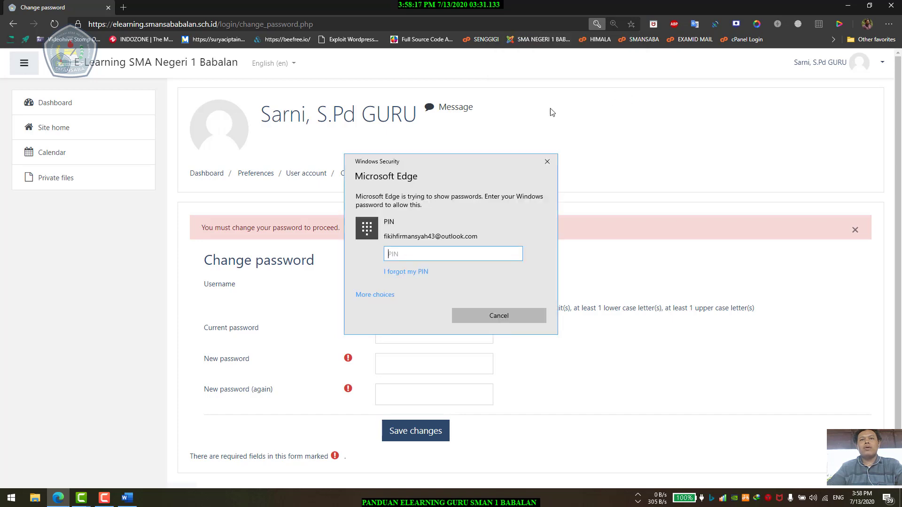
pyautogui.click(547, 161)
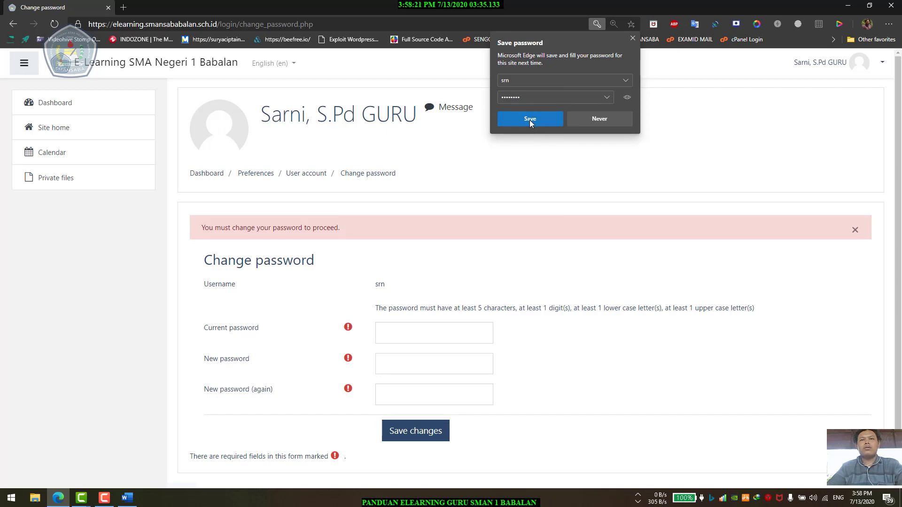
pyautogui.click(632, 39)
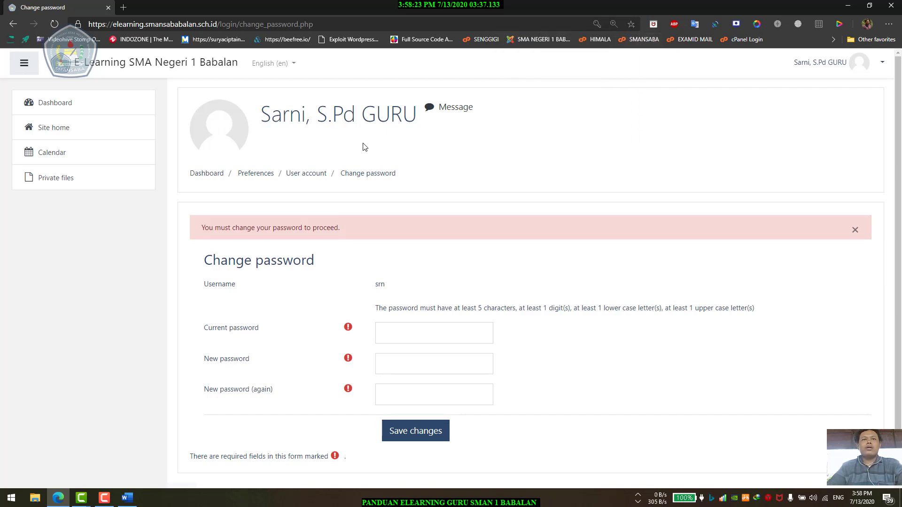
pyautogui.scroll(-1, 379, 230)
pyautogui.click(599, 25)
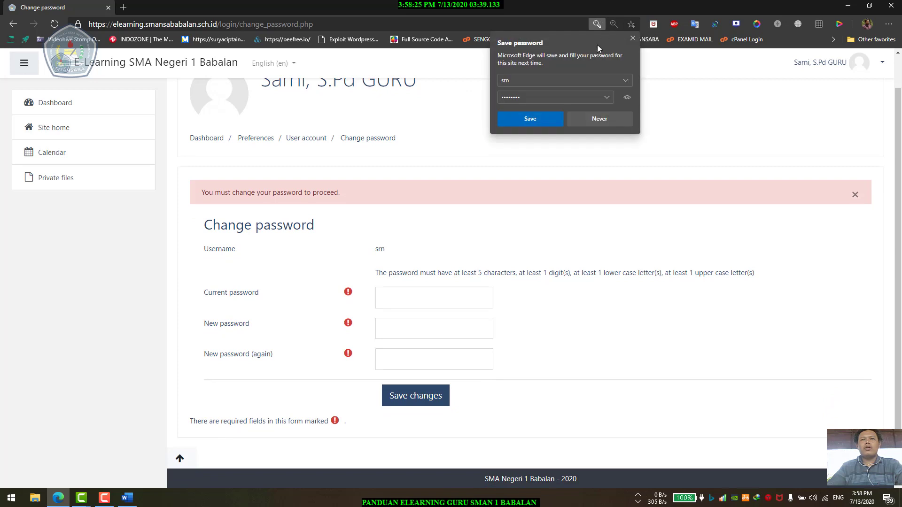
pyautogui.click(553, 119)
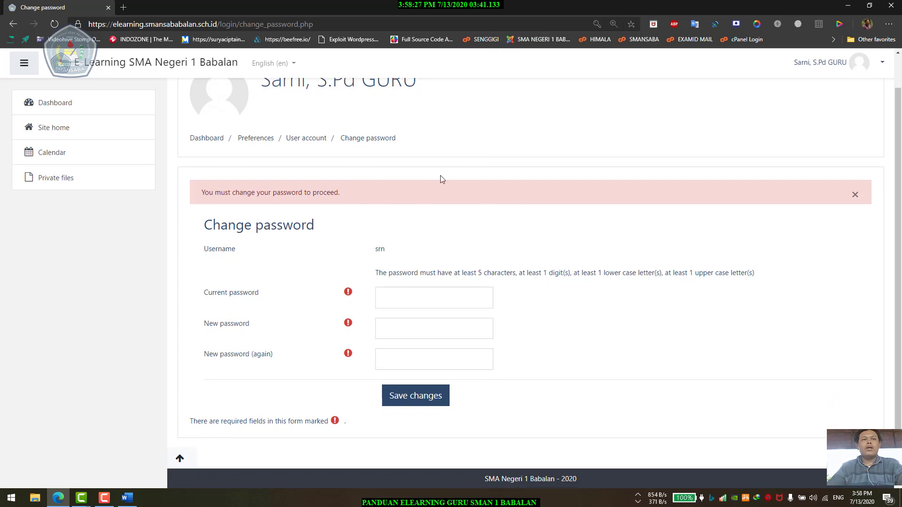
# Zoom the page in, hide the side panel, and switch the language to Indonesian (id)
pyautogui.click(435, 297)
pyautogui.click(408, 281)
pyautogui.hotkey('ctrl', '+')
pyautogui.hotkey('ctrl', '+')
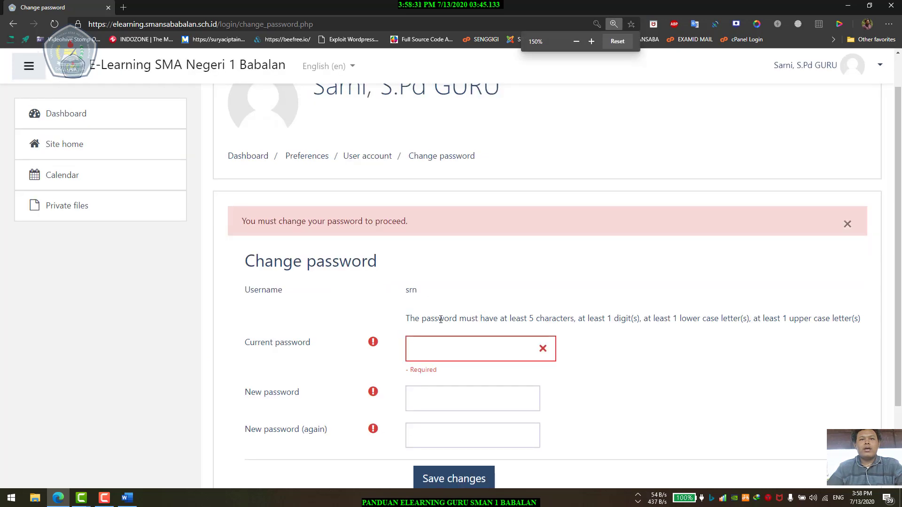
pyautogui.scroll(-2, 451, 230)
pyautogui.click(16, 68)
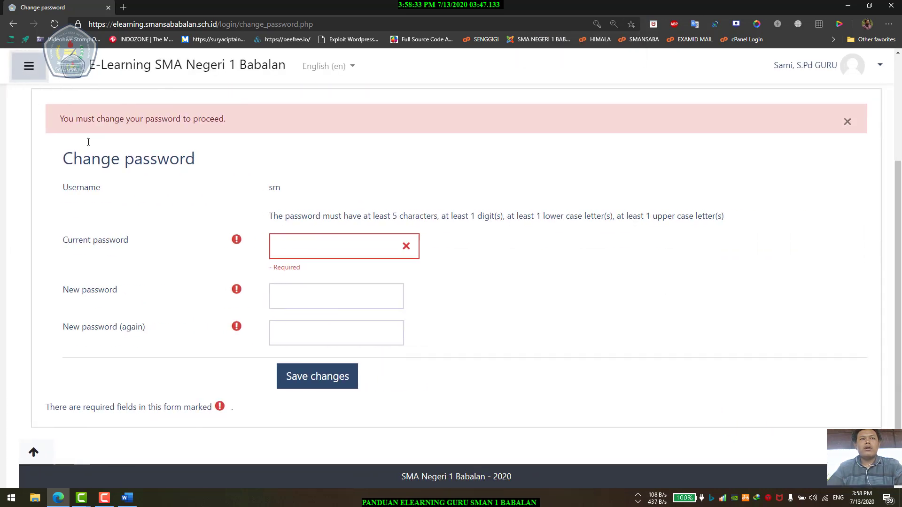
pyautogui.scroll(-1, 232, 249)
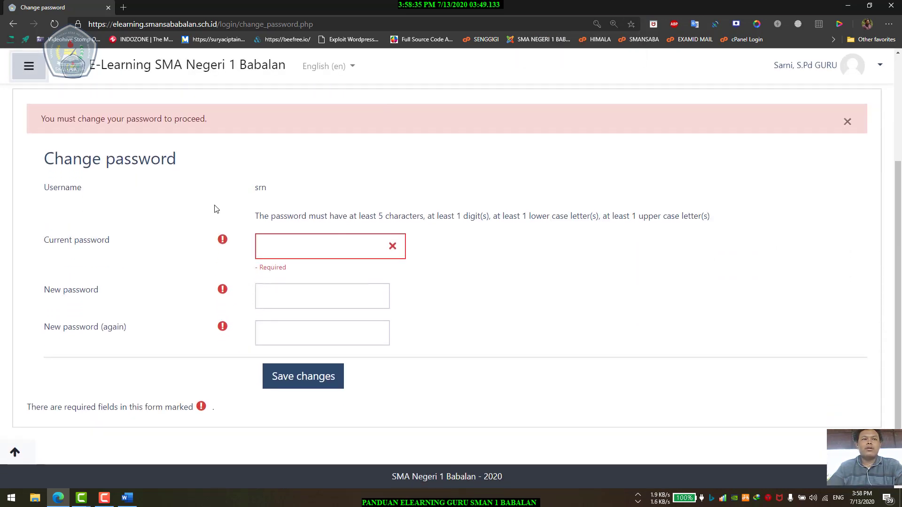
pyautogui.click(295, 238)
pyautogui.click(329, 65)
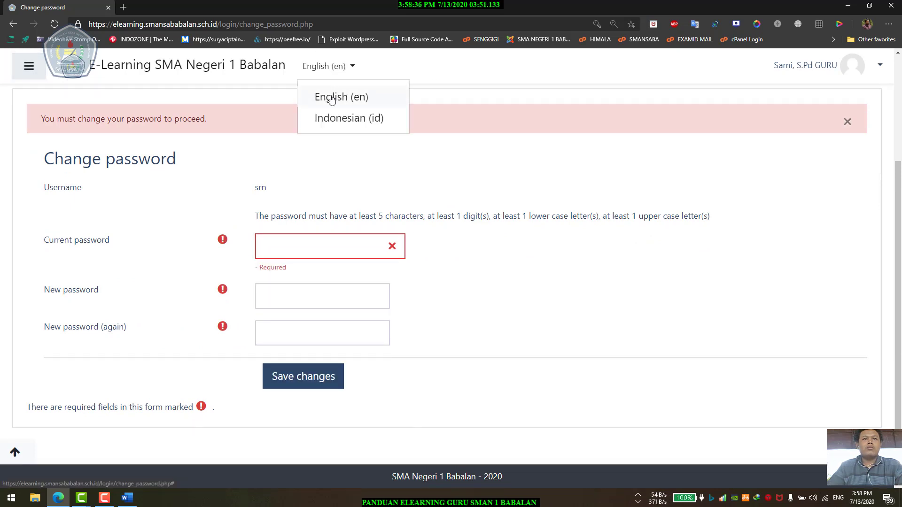
pyautogui.click(336, 118)
pyautogui.scroll(-2, 308, 224)
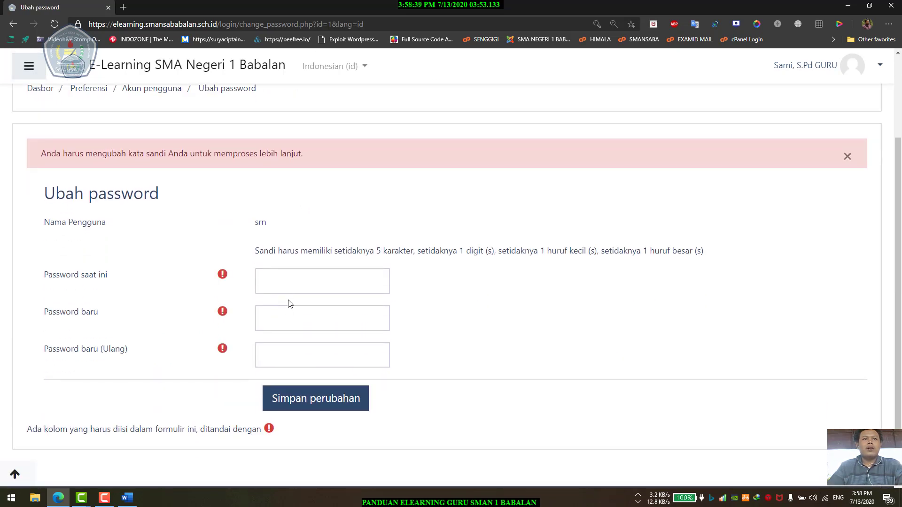
# Zoom in further and highlight the password rules, including the lowercase-letter requirement
pyautogui.hotkey('ctrl', '+')
pyautogui.scroll(-2, 288, 307)
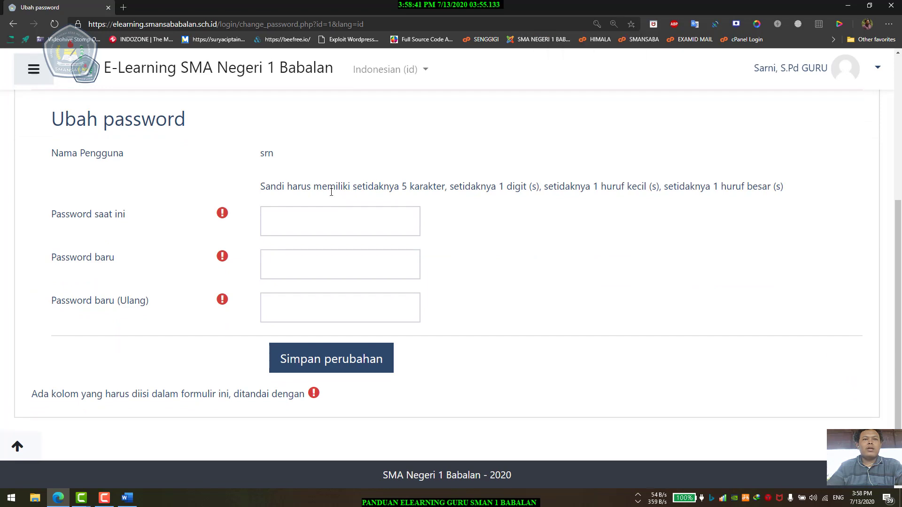
pyautogui.moveTo(258, 186); pyautogui.dragTo(656, 185)
pyautogui.click(535, 189)
pyautogui.click(682, 187)
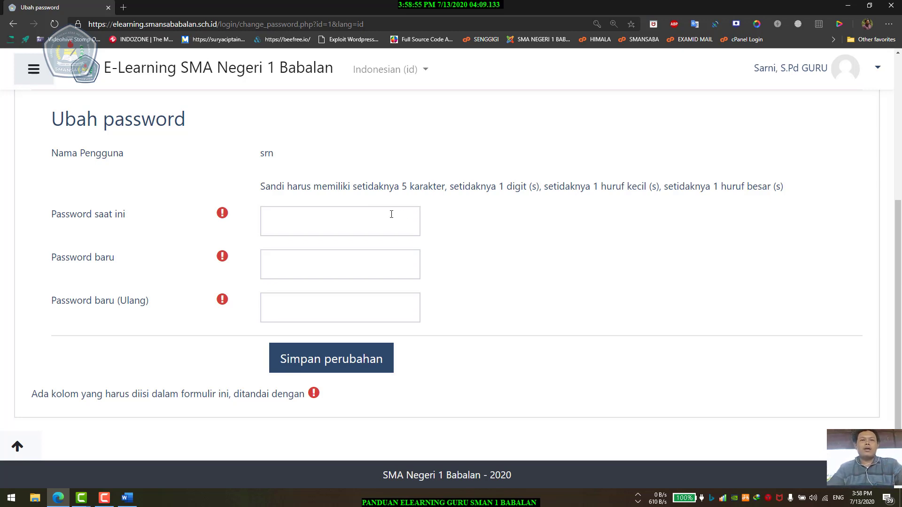
pyautogui.click(374, 214)
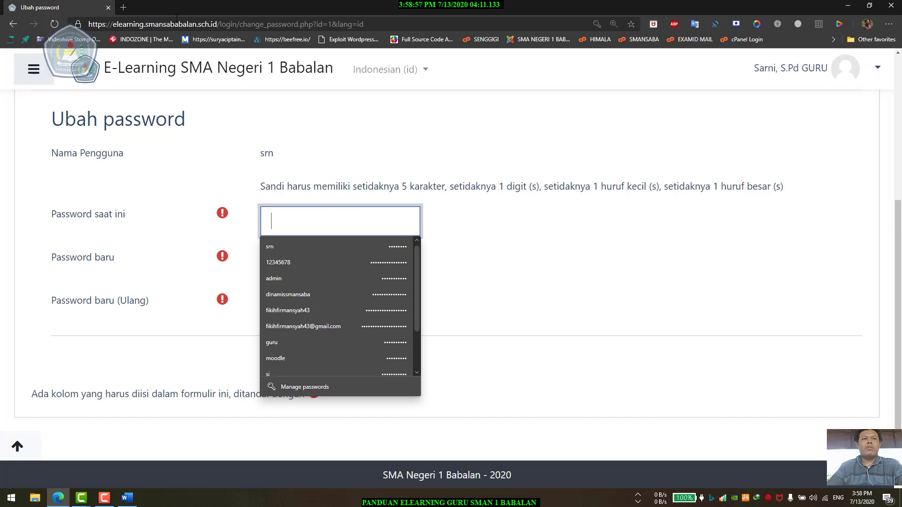
pyautogui.hotkey('alt', 'Tab')
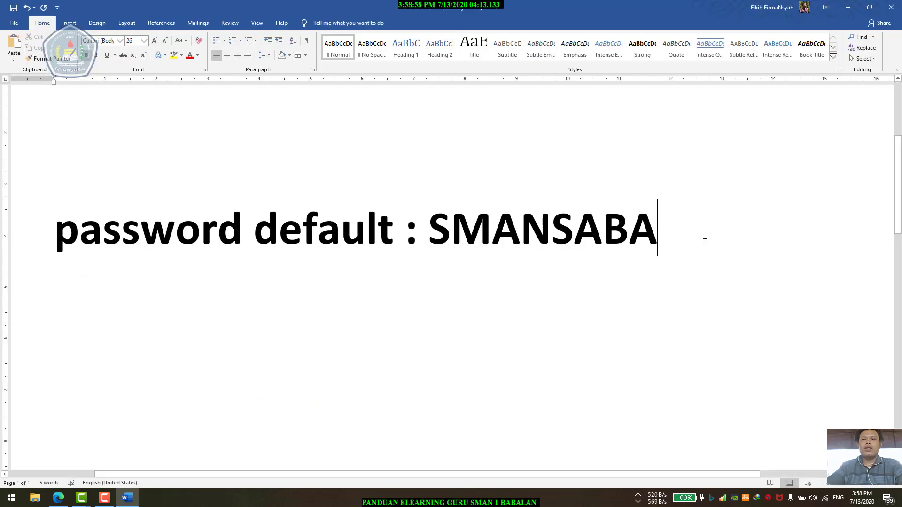
# Add a 'password baru :' line with the chosen new password under the default one
pyautogui.press('Return')
pyautogui.press('BackSpace')
pyautogui.press('BackSpace')
pyautogui.press('BackSpace')
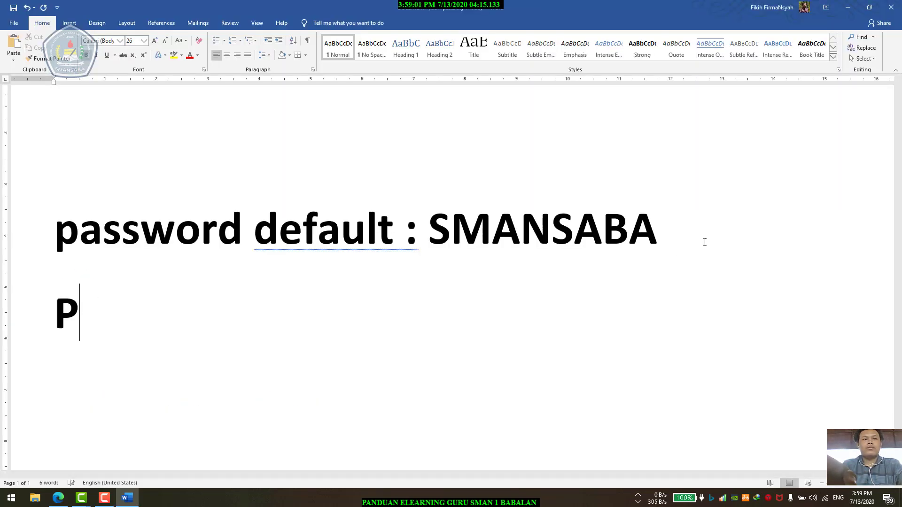
pyautogui.press('BackSpace')
pyautogui.press('BackSpace')
pyautogui.press('BackSpace')
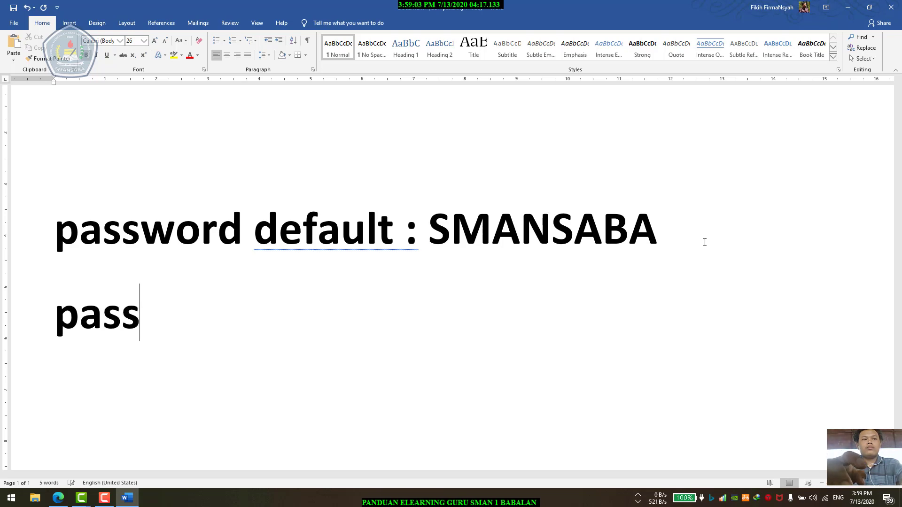
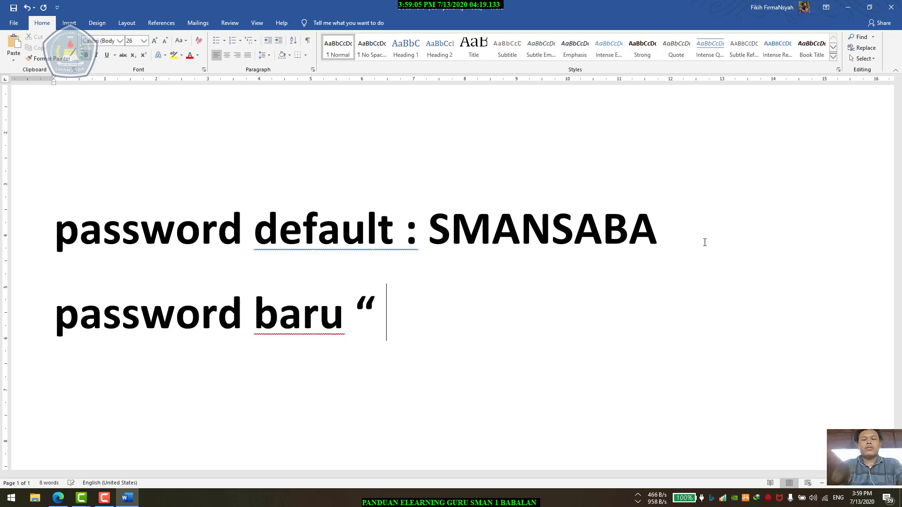
pyautogui.press('BackSpace')
pyautogui.press('BackSpace')
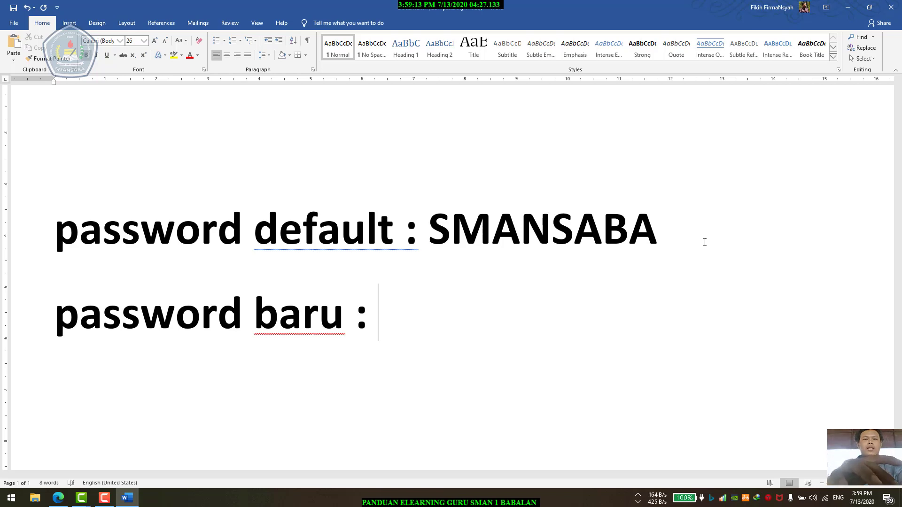
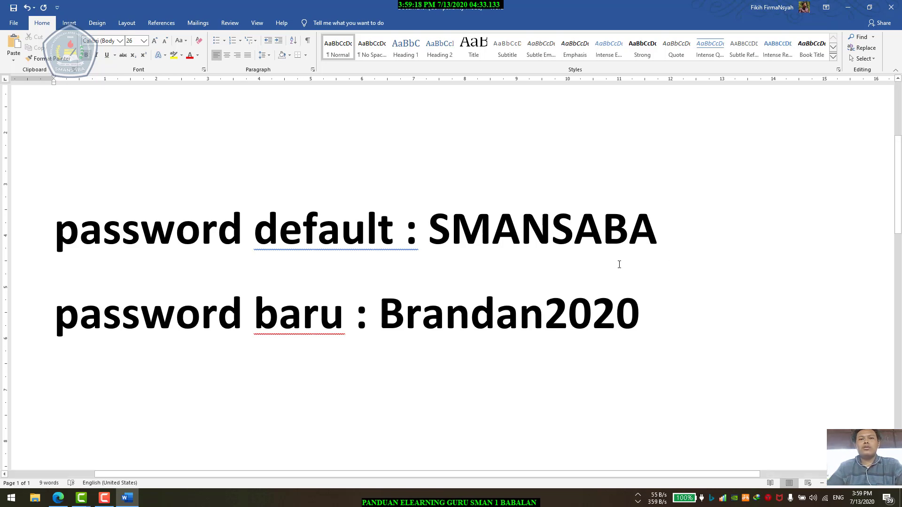
# Select and copy the new password text, then return to the browser
pyautogui.doubleClick(517, 318)
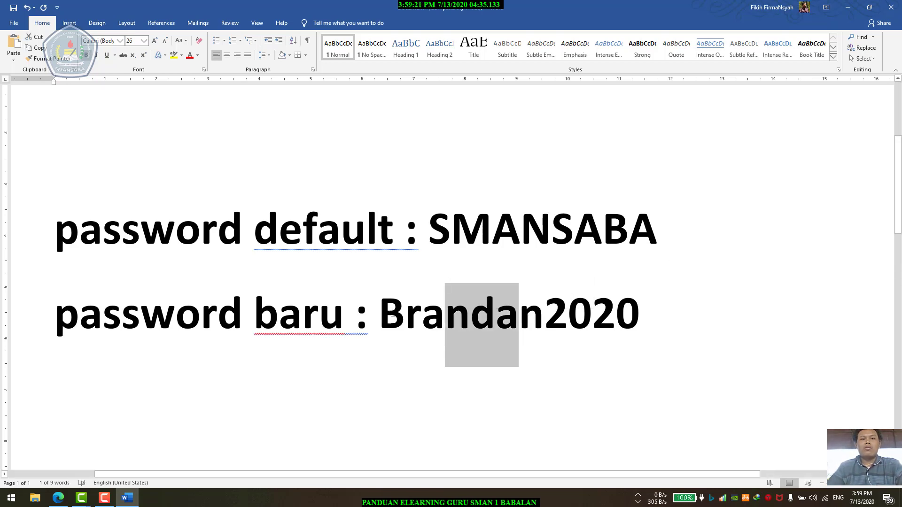
pyautogui.moveTo(544, 320); pyautogui.dragTo(382, 314)
pyautogui.press('Right')
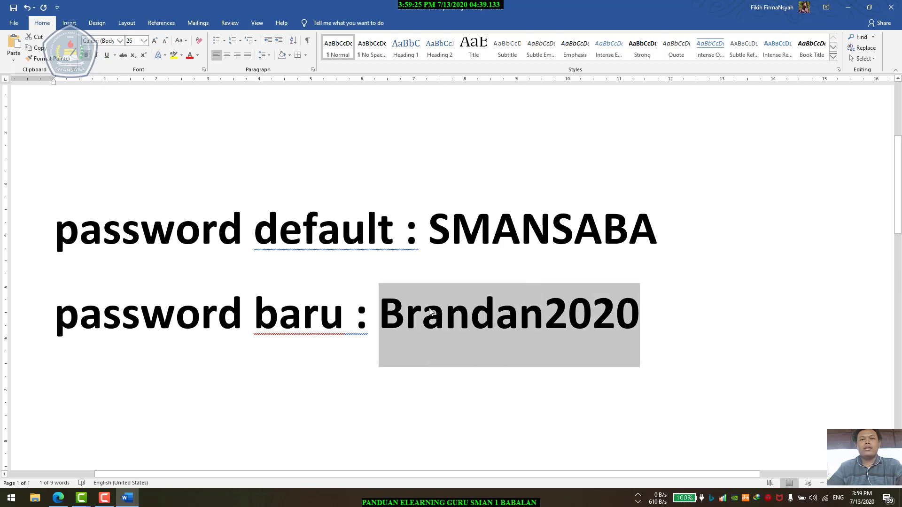
pyautogui.rightClick(431, 310)
pyautogui.click(460, 329)
pyautogui.hotkey('alt', 'Tab')
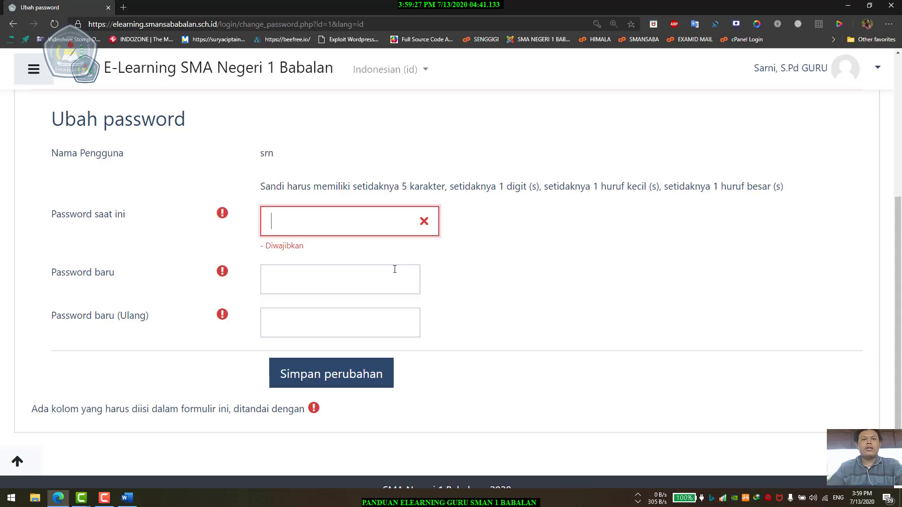
# Enter the current password in the current password field
pyautogui.click(300, 221)
pyautogui.click(316, 224)
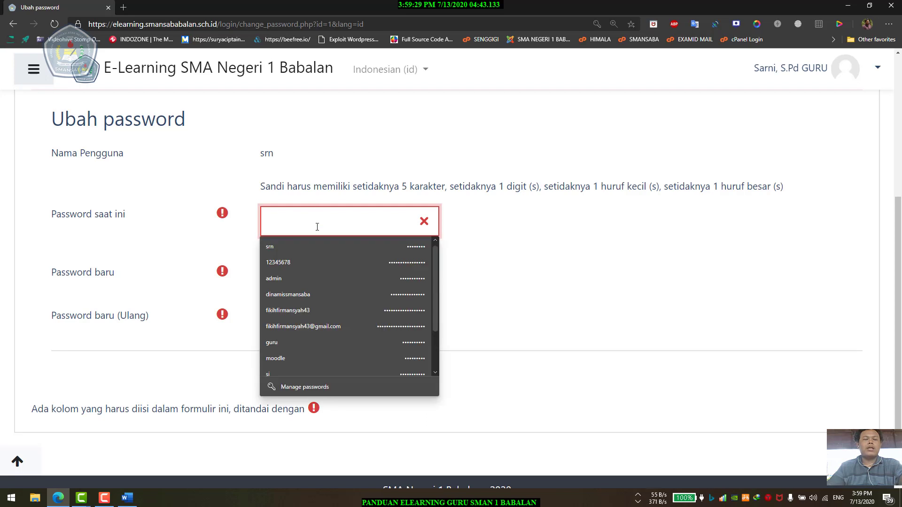
pyautogui.write('•••••••••')
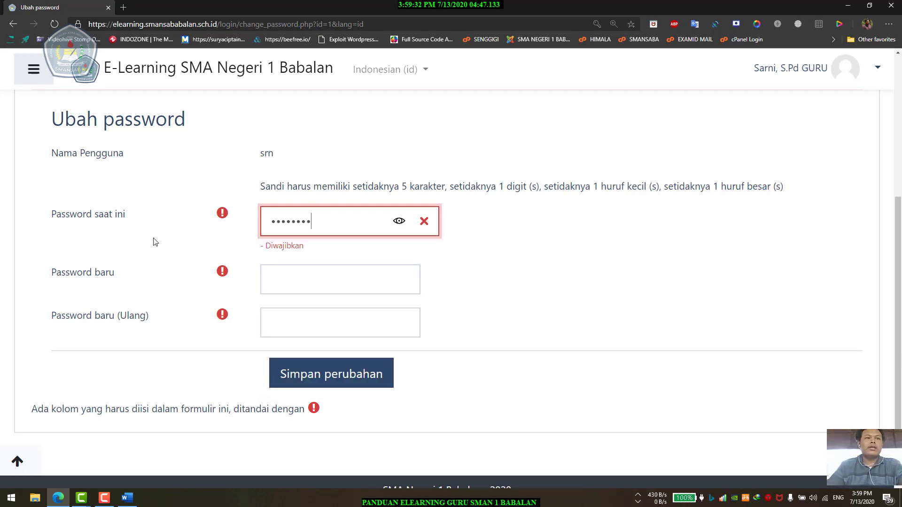
pyautogui.moveTo(96, 215); pyautogui.dragTo(50, 214)
# Enter the new password in both Password baru and Password baru (Ulang)
pyautogui.click(314, 264)
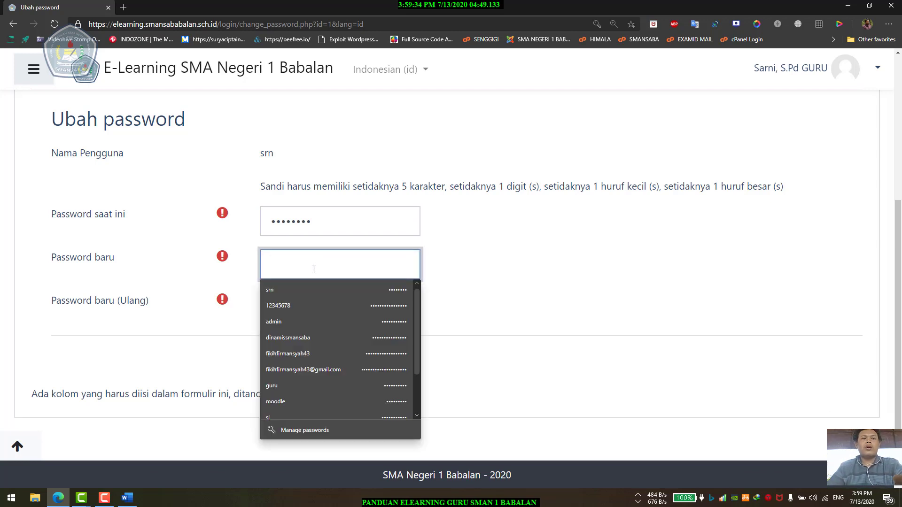
pyautogui.write('•••••••••••')
pyautogui.click(296, 309)
pyautogui.write('•••••••••••')
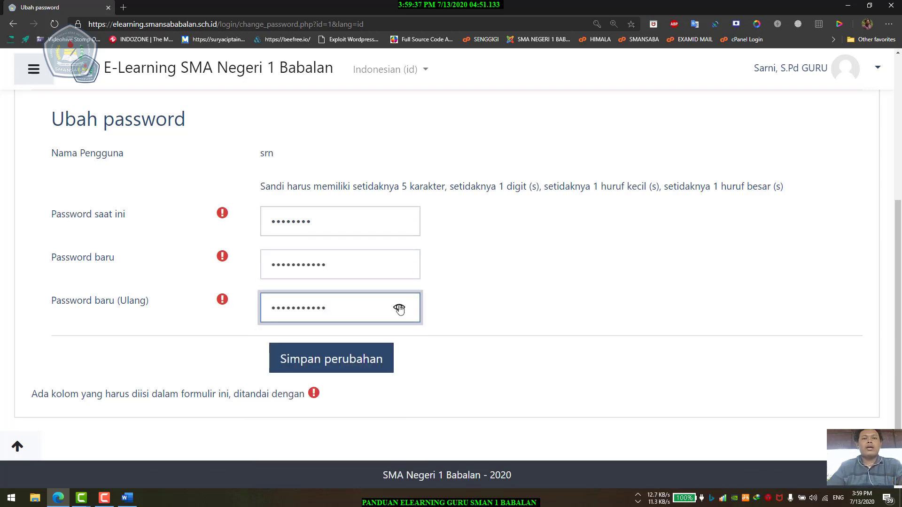
# Reveal both new-password entries, check them against the notes, and save the change
pyautogui.click(398, 307)
pyautogui.click(402, 263)
pyautogui.click(401, 309)
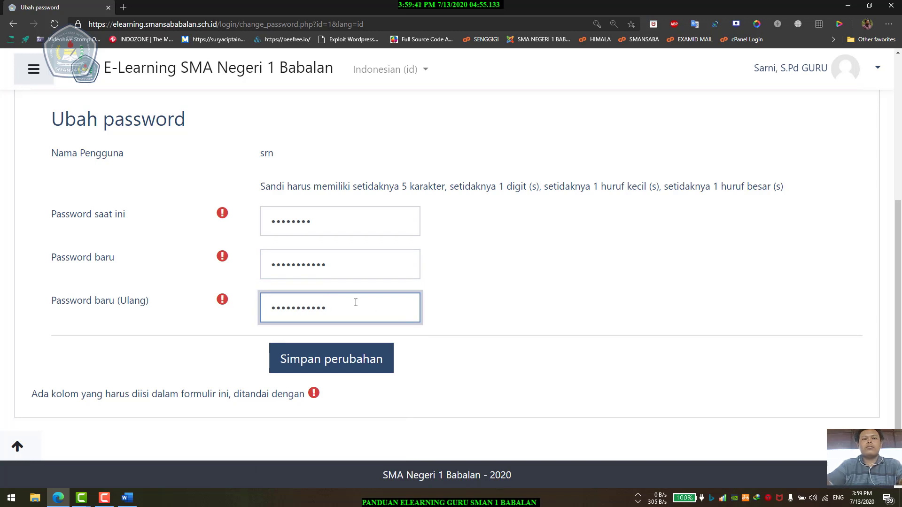
pyautogui.click(405, 267)
pyautogui.doubleClick(405, 267)
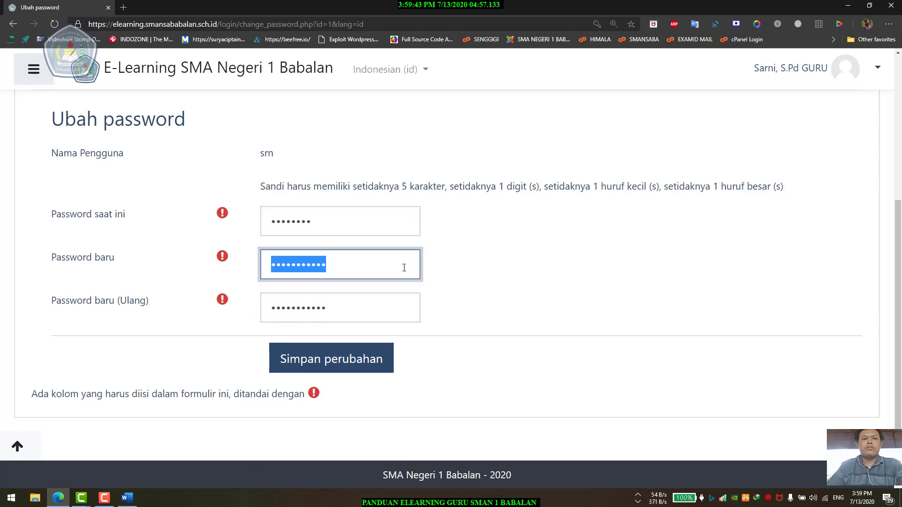
pyautogui.click(405, 267)
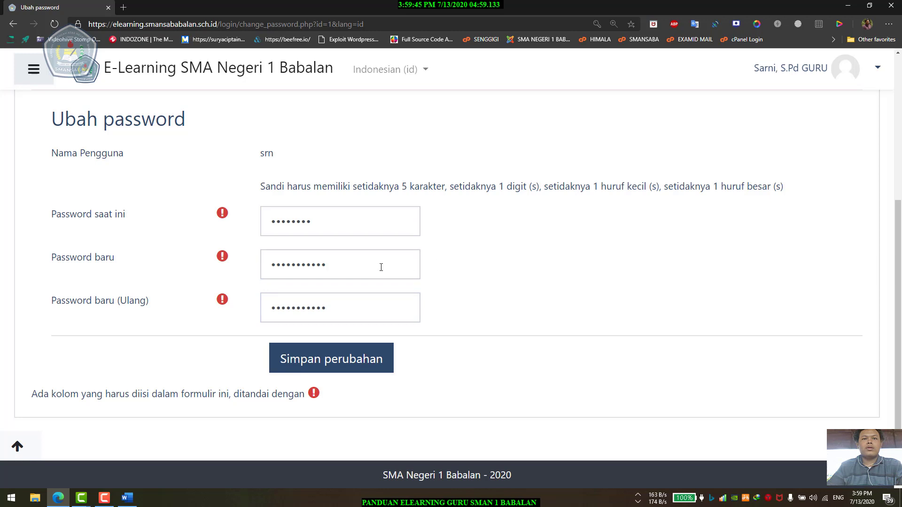
pyautogui.hotkey('alt', 'Tab')
pyautogui.hotkey('alt', 'Tab')
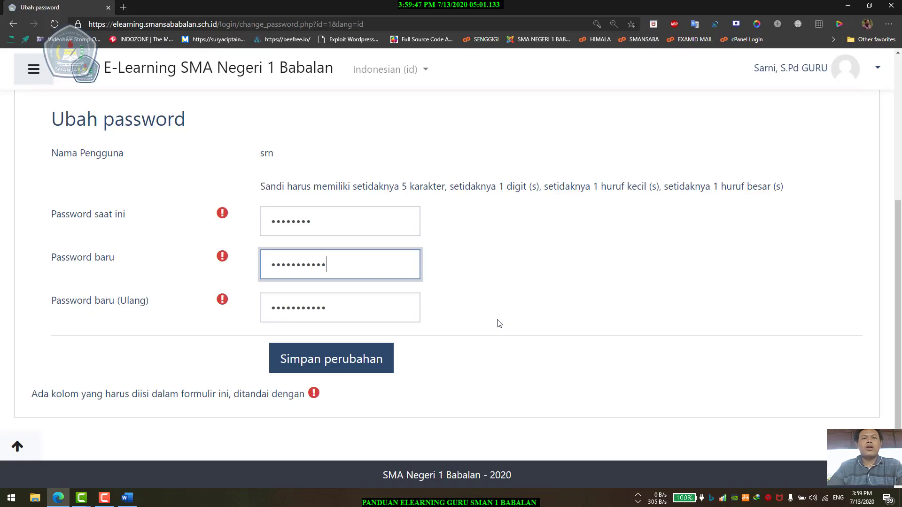
pyautogui.click(328, 364)
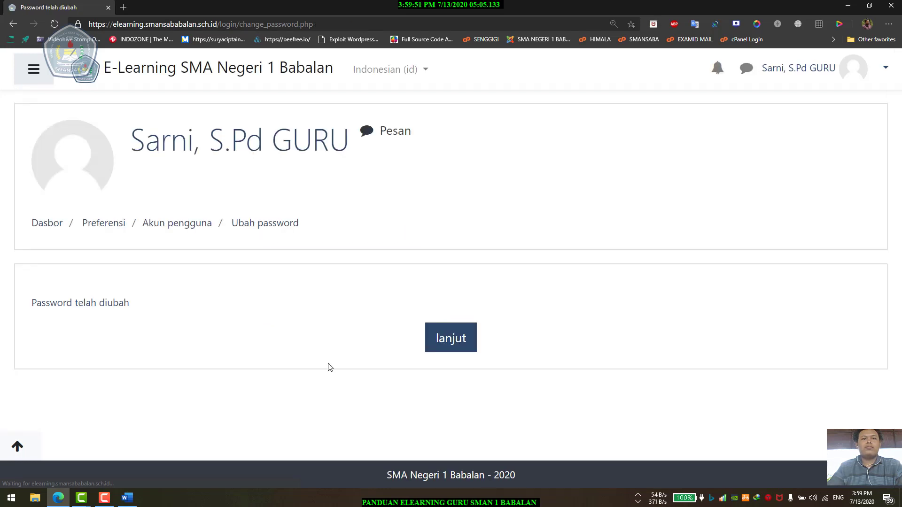
# Continue past the 'Password telah diubah' confirmation and scroll through the Dasbor
pyautogui.tripleClick(55, 305)
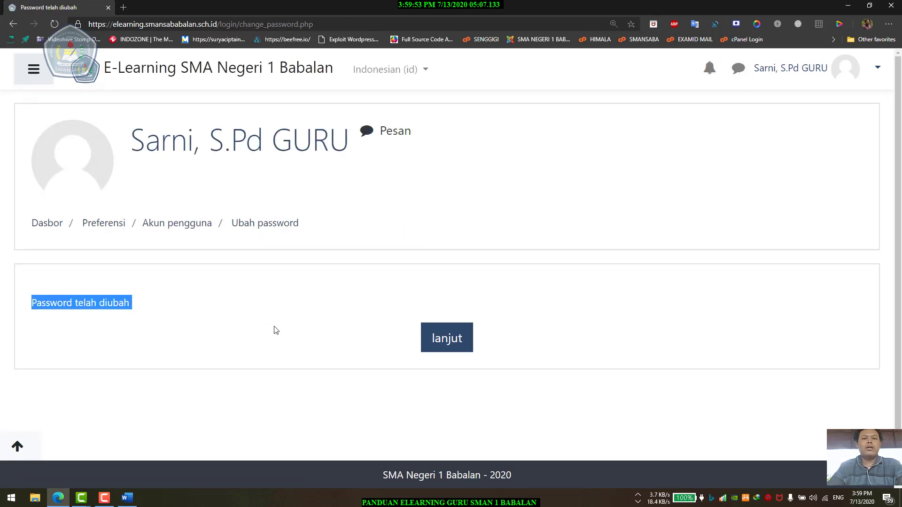
pyautogui.click(445, 342)
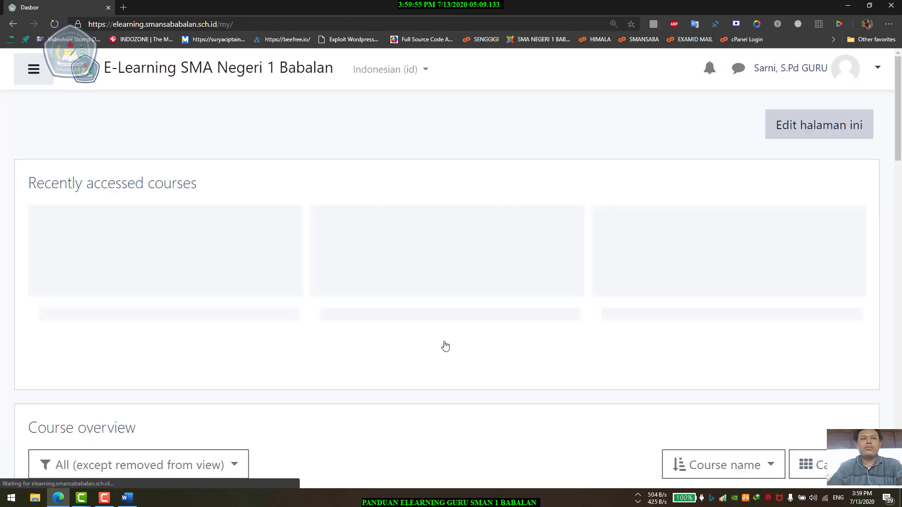
pyautogui.scroll(-2, 401, 285)
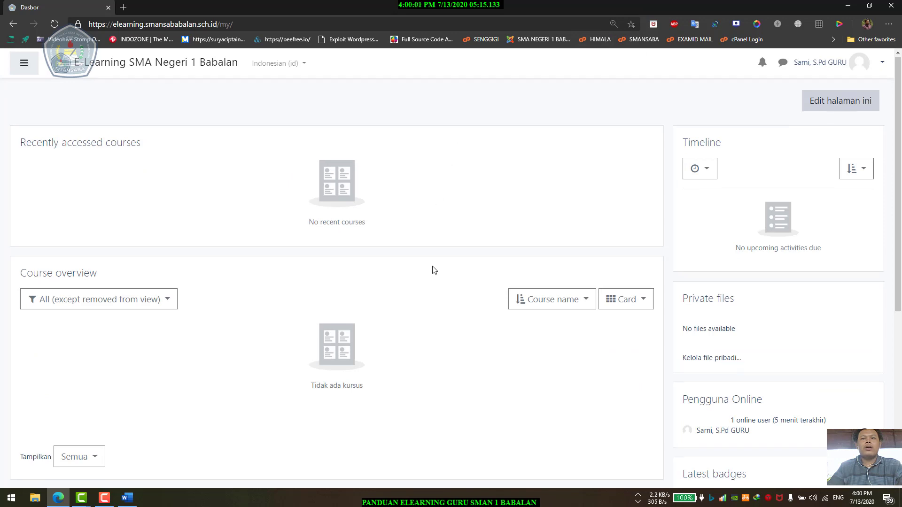
pyautogui.scroll(-6, 431, 268)
# In the Word notes, delete and then restore the default-password line
pyautogui.hotkey('alt', 'Tab')
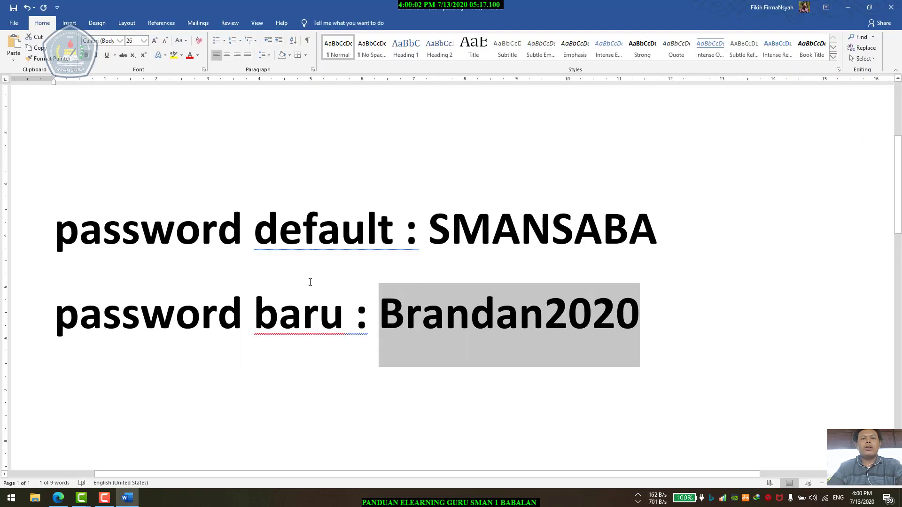
pyautogui.click(304, 311)
pyautogui.moveTo(658, 230); pyautogui.dragTo(80, 215)
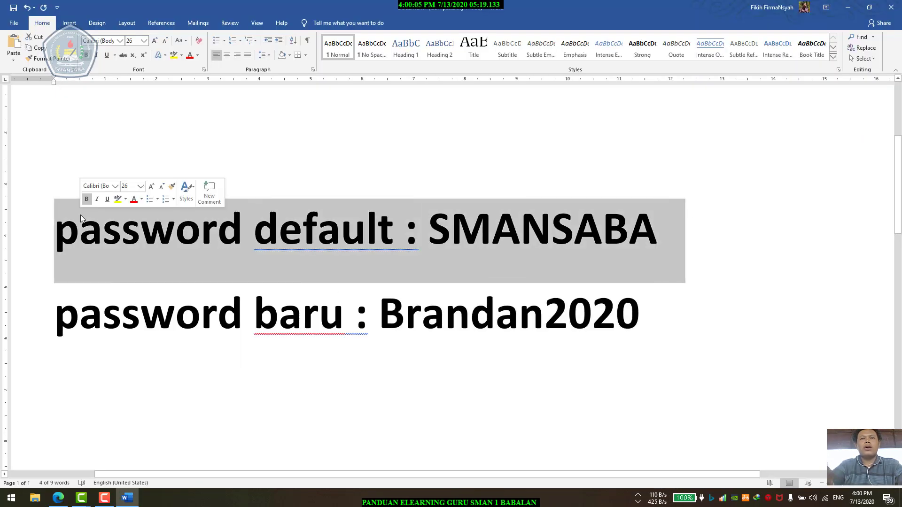
pyautogui.press('BackSpace')
pyautogui.hotkey('ctrl', 'z')
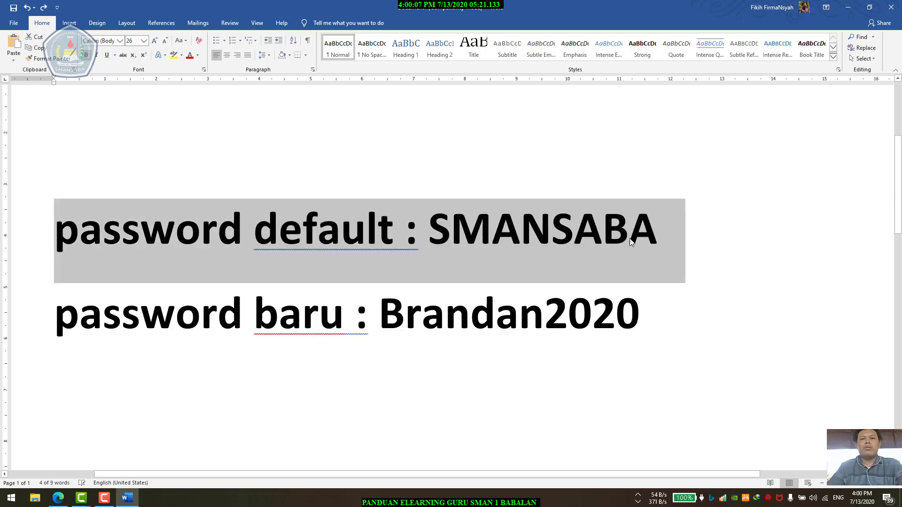
pyautogui.click(694, 237)
pyautogui.scroll(-2, 696, 238)
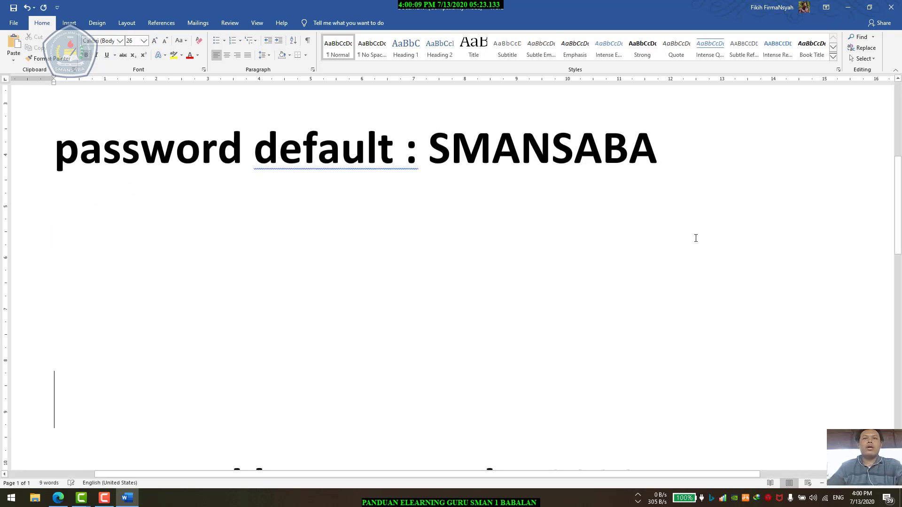
pyautogui.scroll(-4, 477, 261)
# Add a 'username :' line with the account username and remove 'baru' from the password label
pyautogui.click(193, 202)
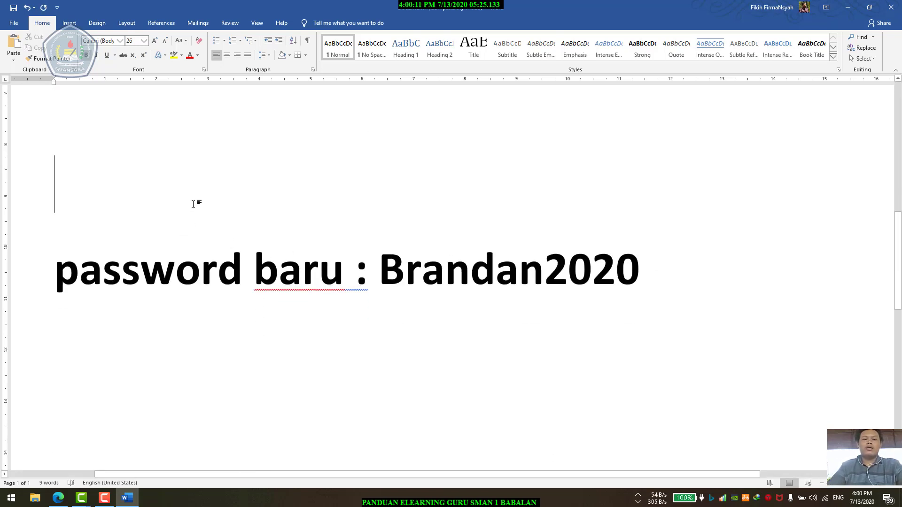
pyautogui.write('USERN')
pyautogui.press('BackSpace')
pyautogui.press('BackSpace')
pyautogui.press('BackSpace')
pyautogui.press('BackSpace')
pyautogui.press('BackSpace')
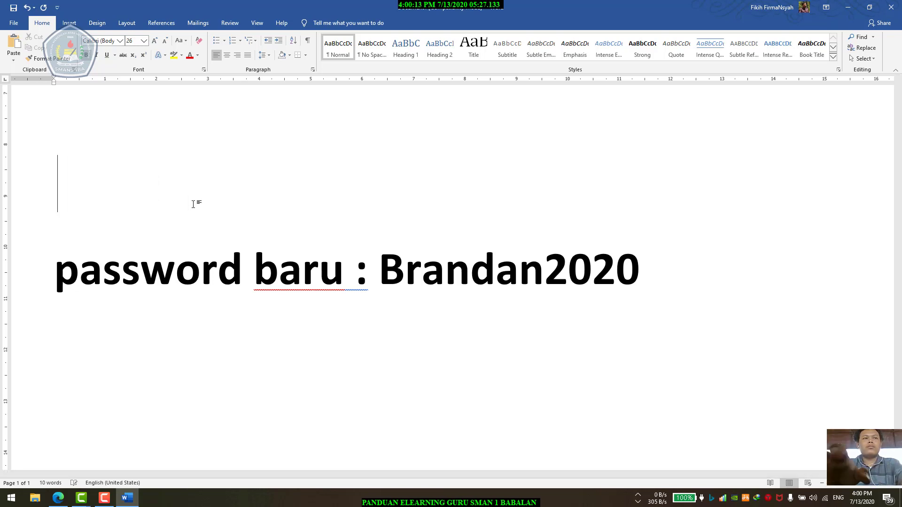
pyautogui.write('username ')
pyautogui.write('"')
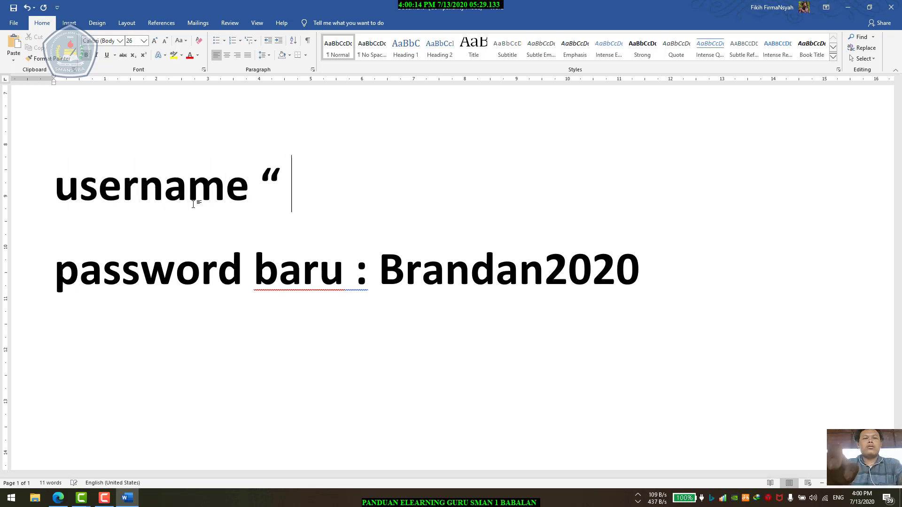
pyautogui.press('BackSpace')
pyautogui.write(': srn')
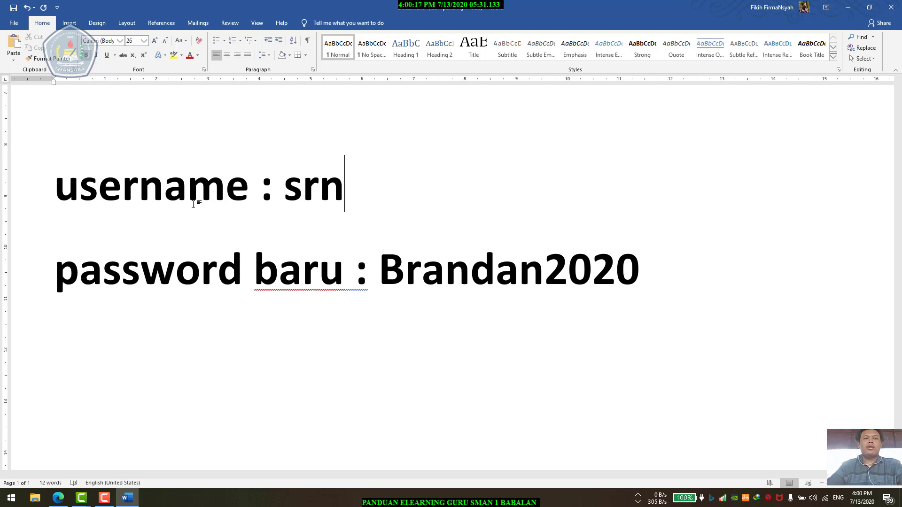
pyautogui.doubleClick(290, 269)
pyautogui.press('BackSpace')
pyautogui.press('BackSpace')
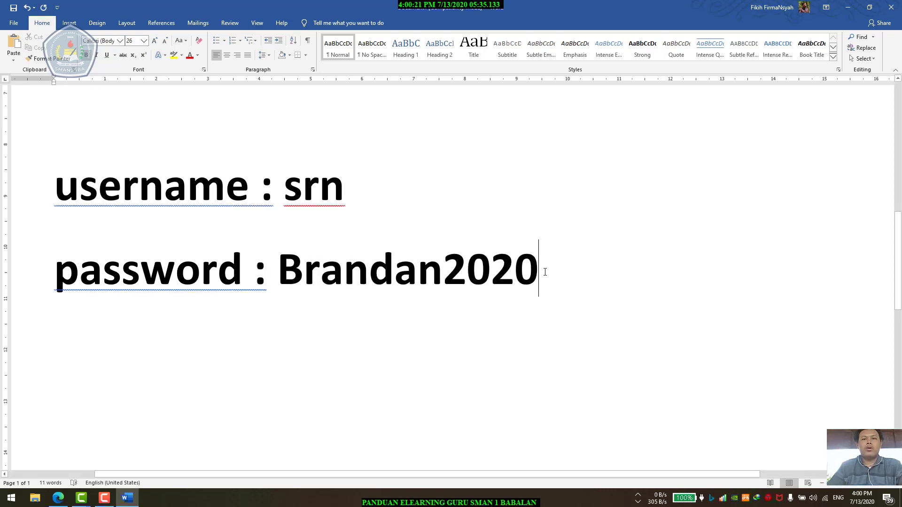
pyautogui.hotkey('alt', 'Tab')
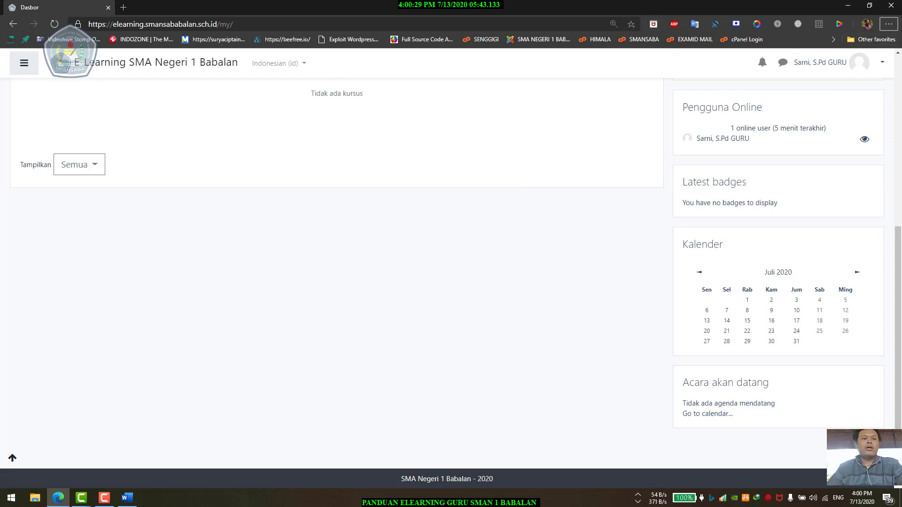
pyautogui.press('super')
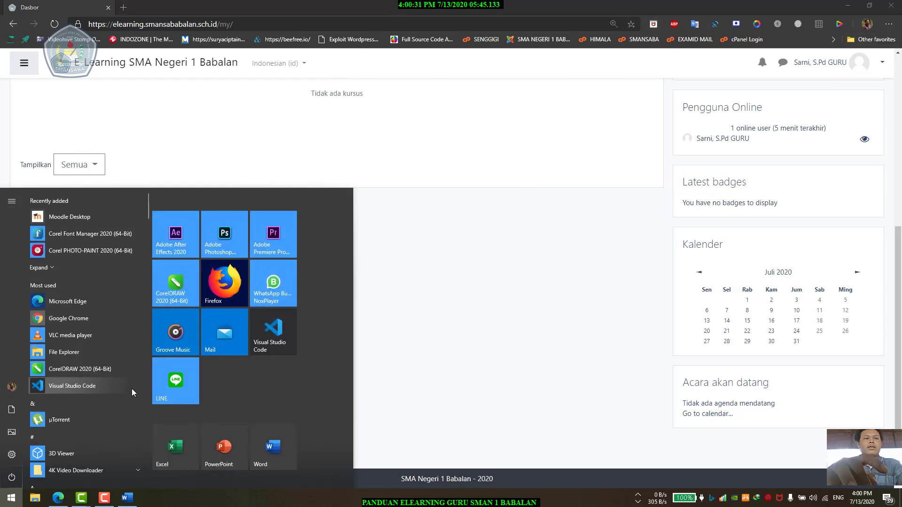
pyautogui.write('magnifier')
pyautogui.press('Return')
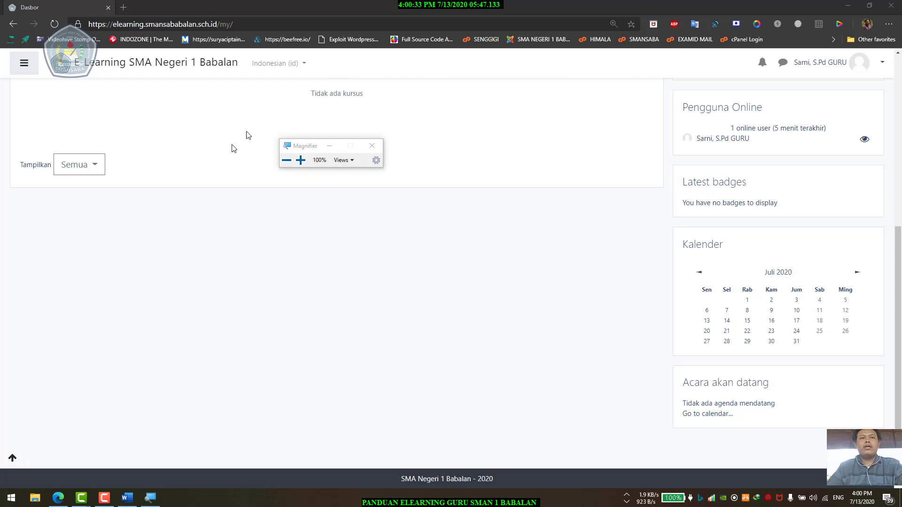
pyautogui.click(300, 160)
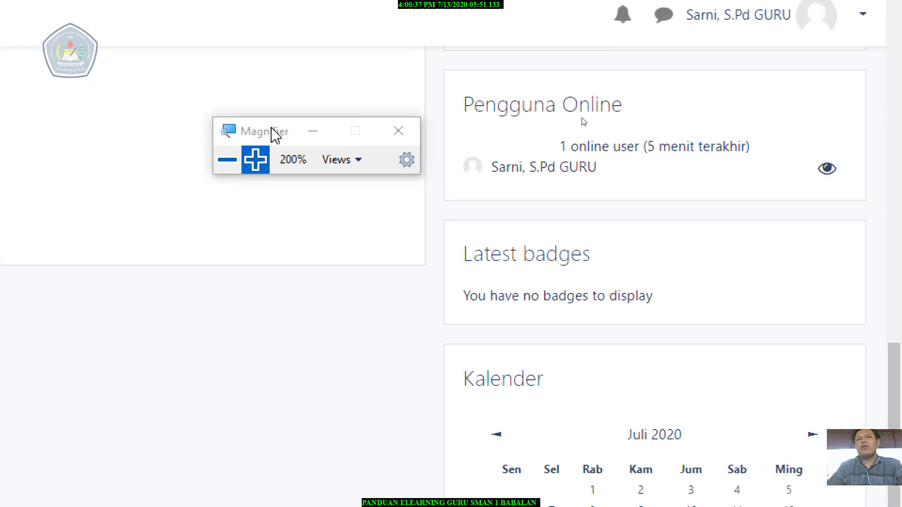
pyautogui.moveTo(275, 135); pyautogui.dragTo(222, 133)
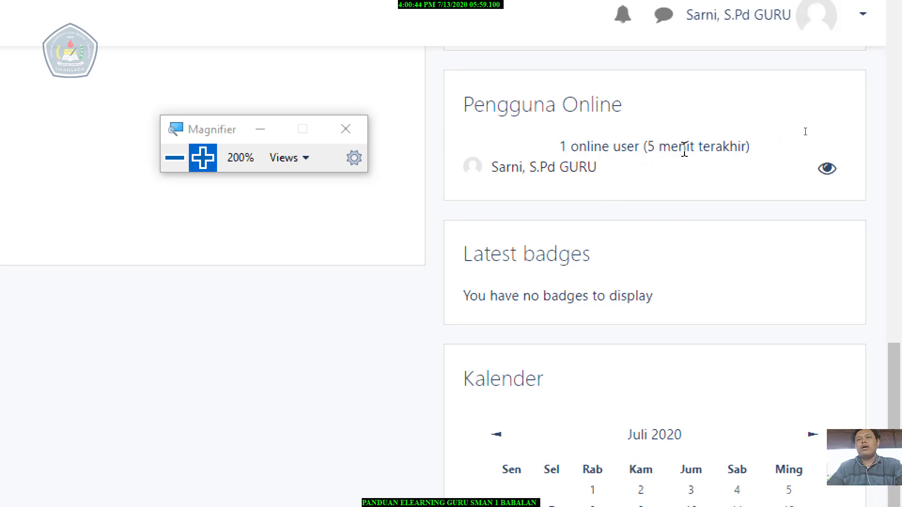
pyautogui.click(175, 158)
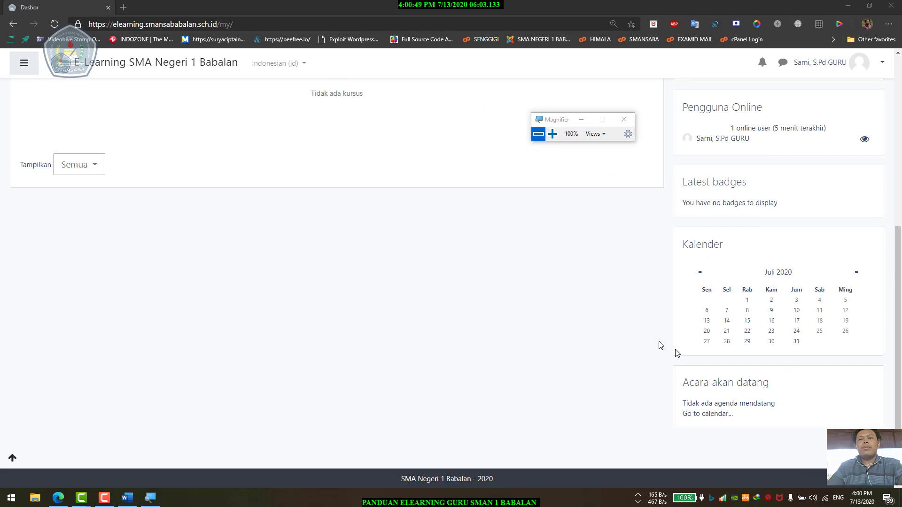
pyautogui.scroll(6, 676, 352)
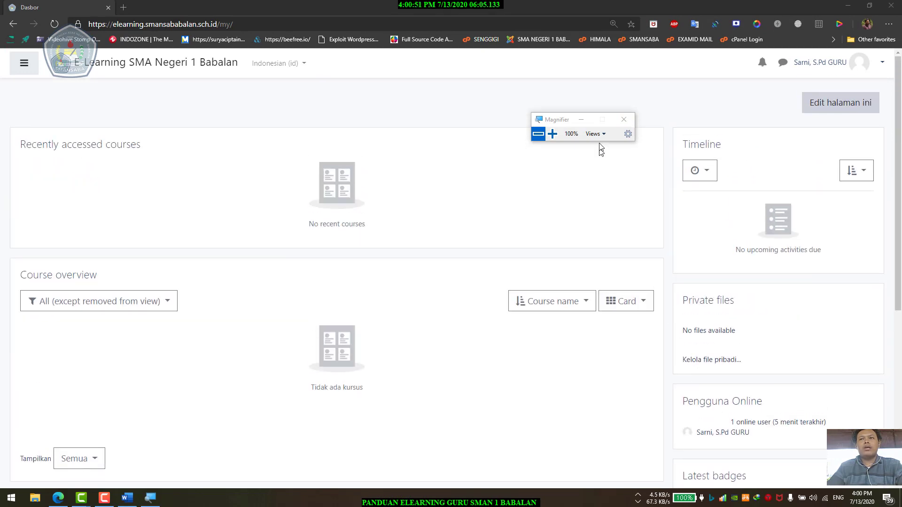
pyautogui.click(581, 119)
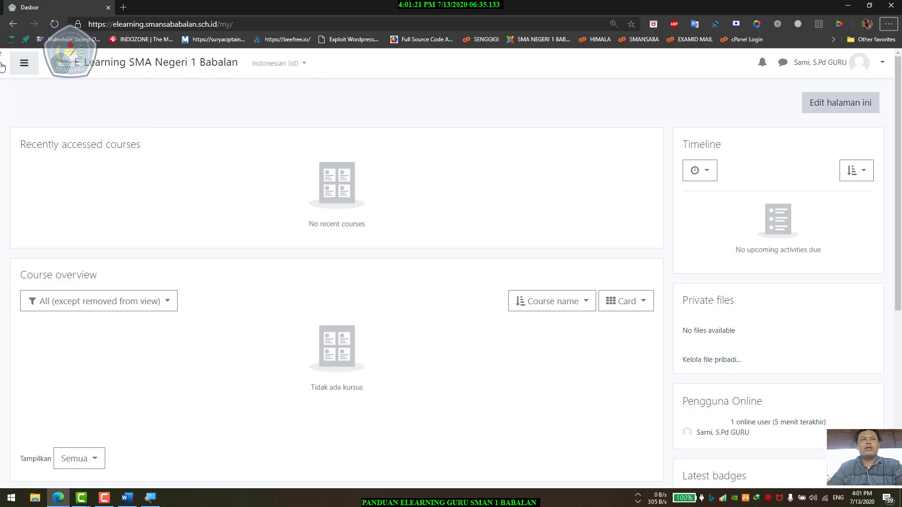
# Open Beranda situs from the navigation drawer at 100% magnification and scroll to Kategori Kursus
pyautogui.click(24, 62)
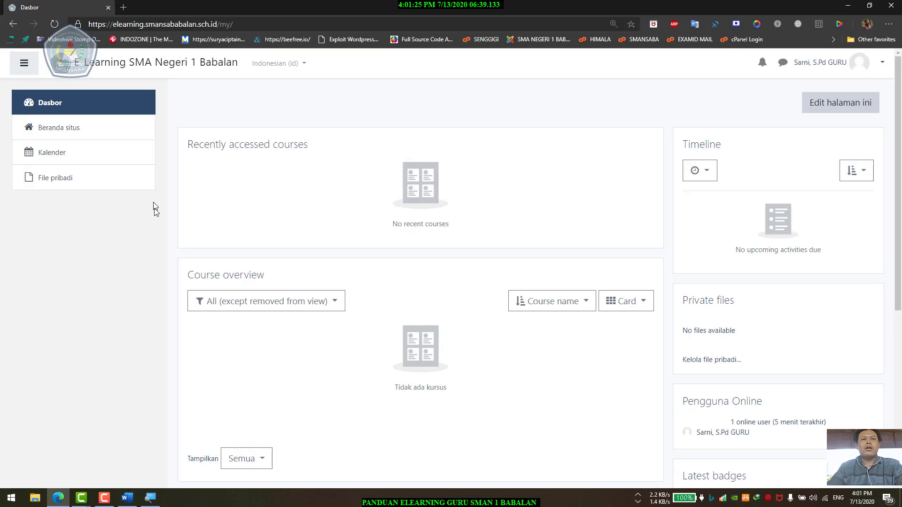
pyautogui.click(150, 497)
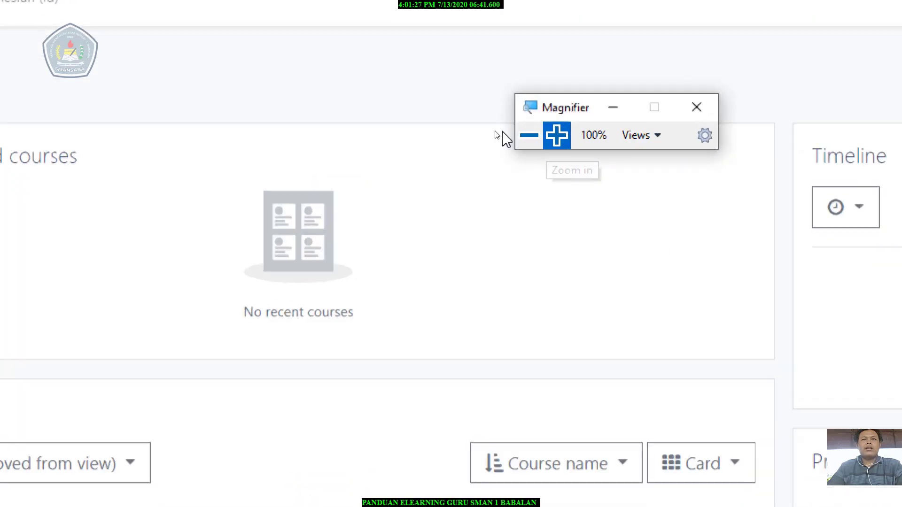
pyautogui.click(557, 135)
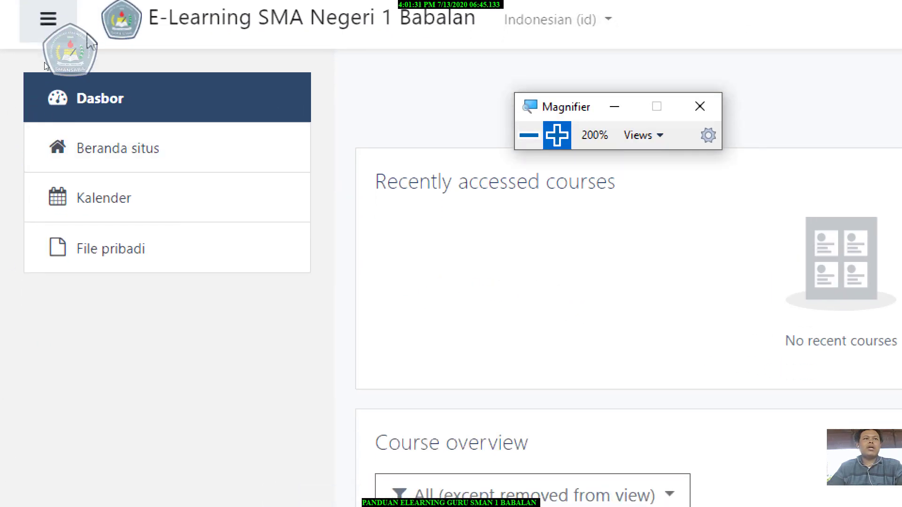
pyautogui.click(38, 51)
pyautogui.click(38, 51)
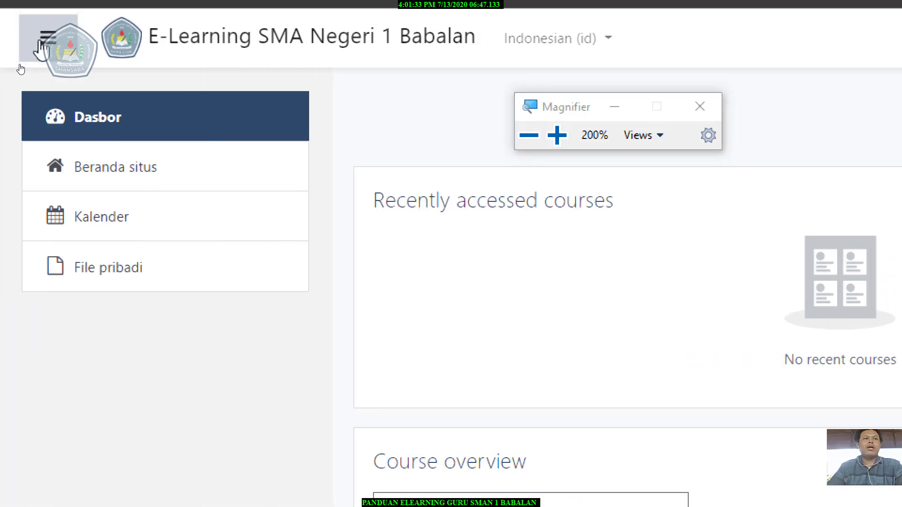
pyautogui.click(76, 169)
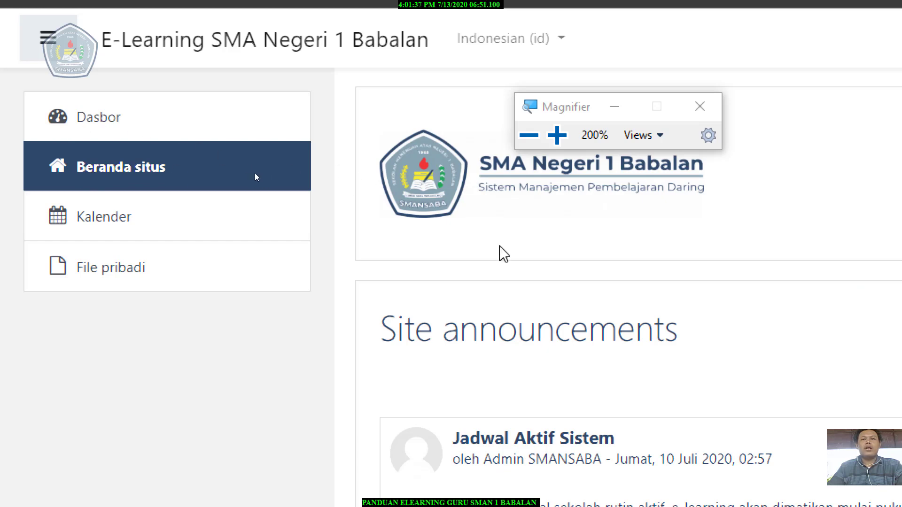
pyautogui.click(528, 135)
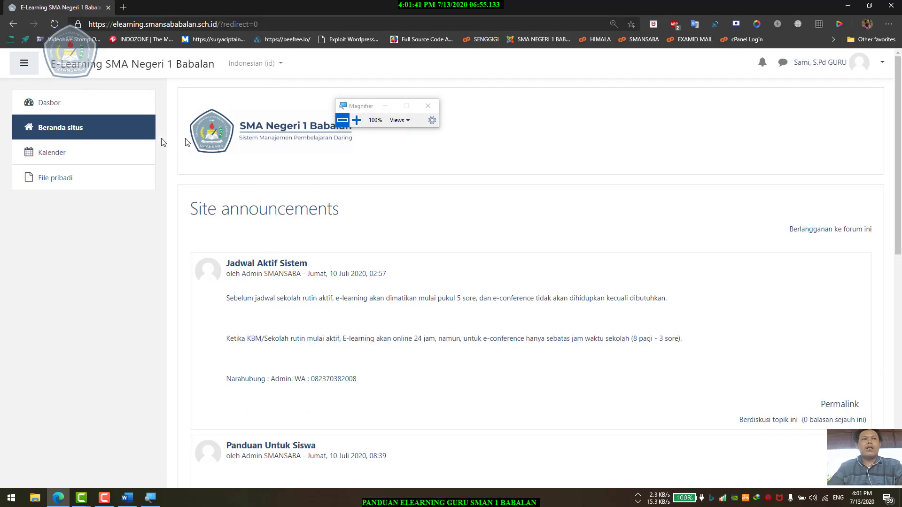
pyautogui.scroll(-12, 284, 196)
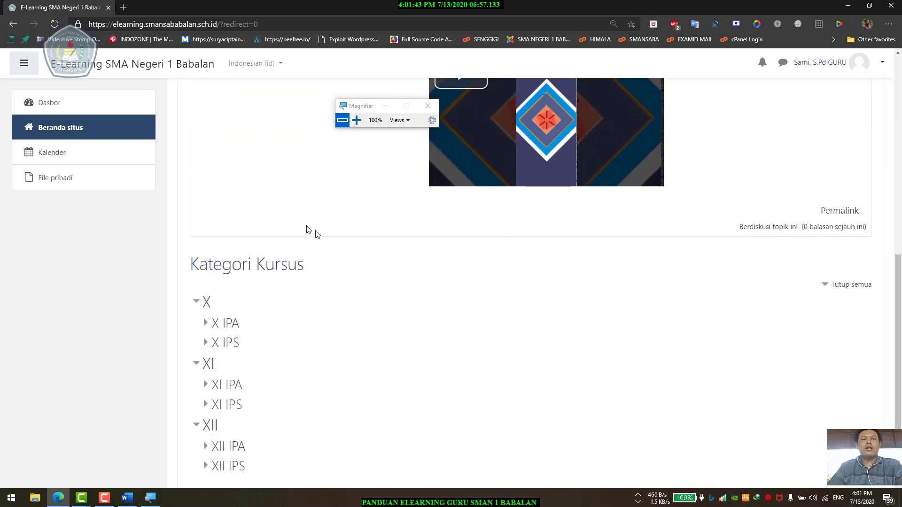
pyautogui.scroll(-2, 312, 232)
# Open the XI IPA category and then its XI IPA 1 course list
pyautogui.click(356, 121)
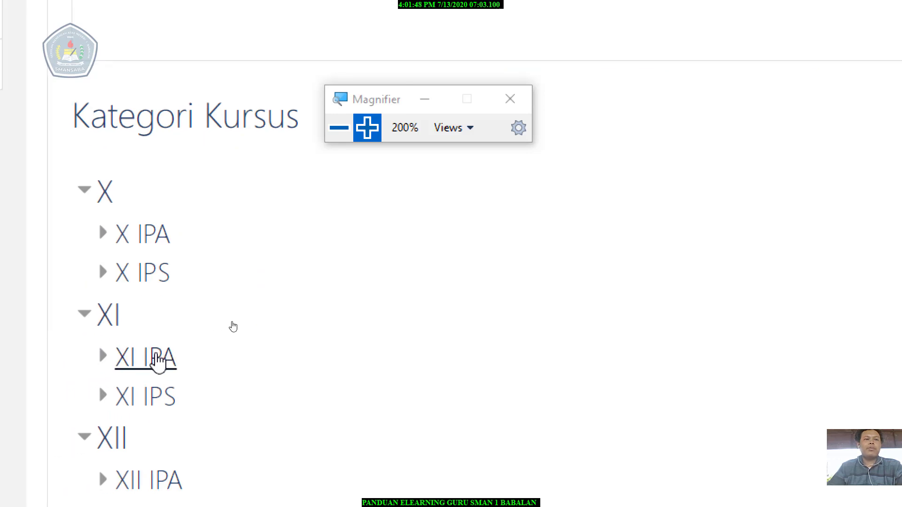
pyautogui.click(156, 361)
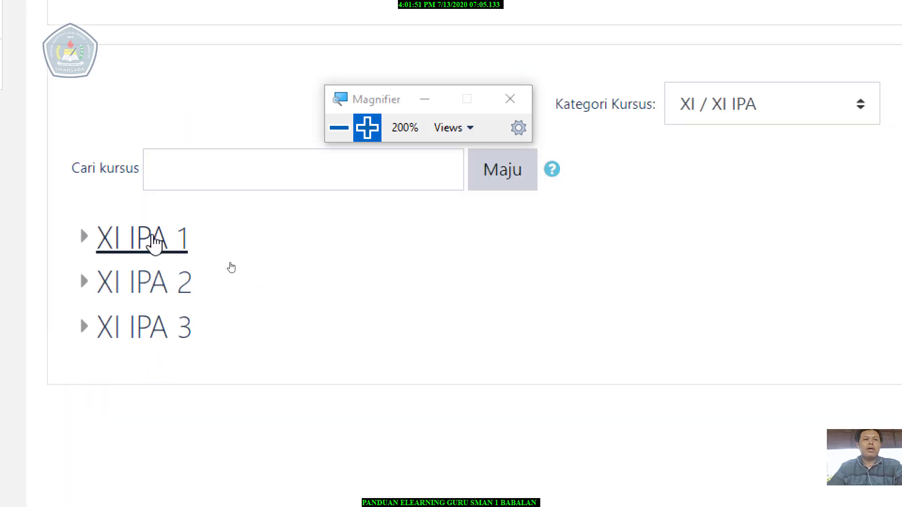
pyautogui.click(155, 240)
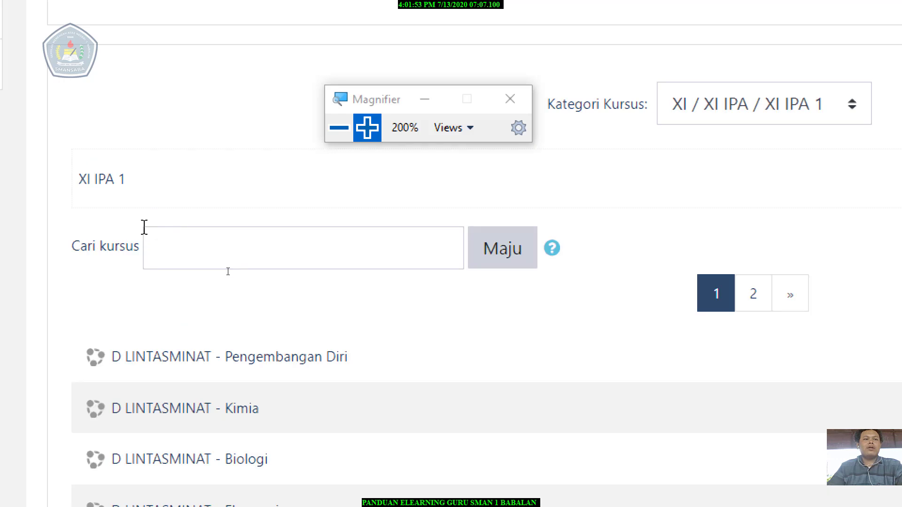
pyautogui.scroll(-10, 236, 315)
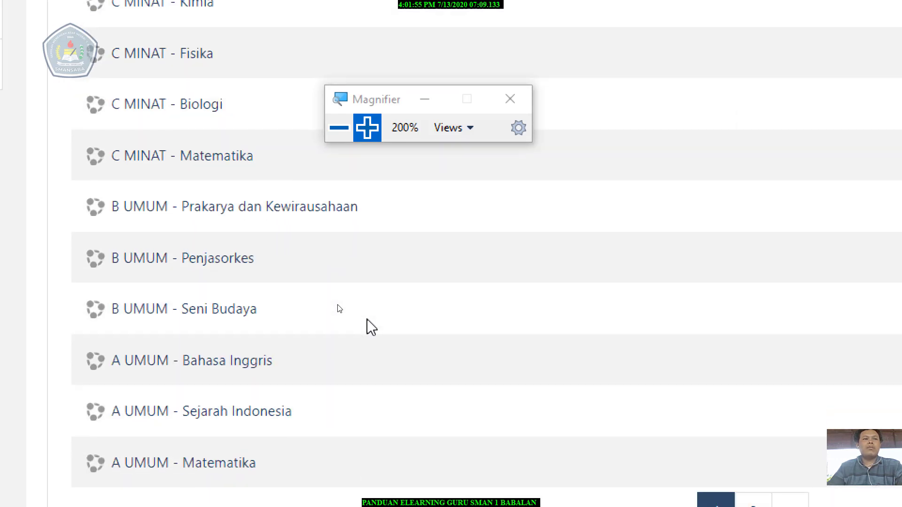
pyautogui.click(338, 127)
pyautogui.scroll(3, 403, 311)
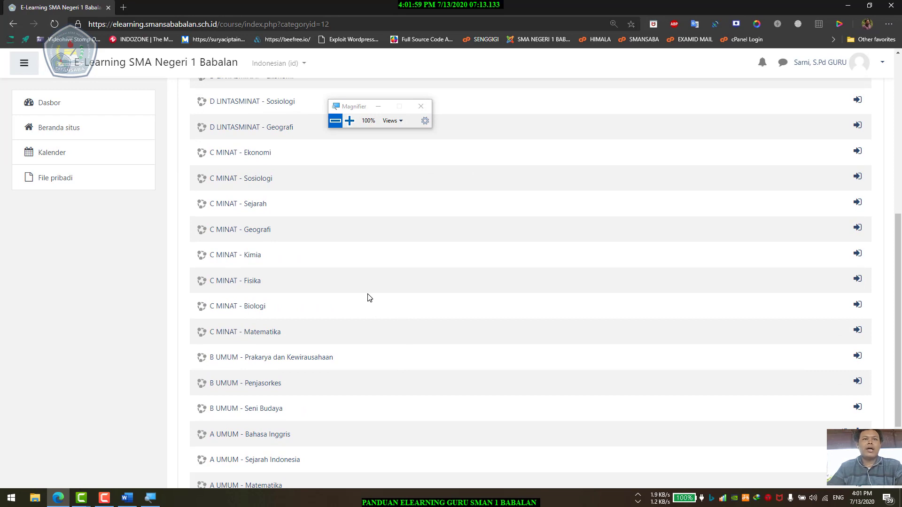
pyautogui.scroll(-5, 369, 297)
pyautogui.scroll(6, 388, 298)
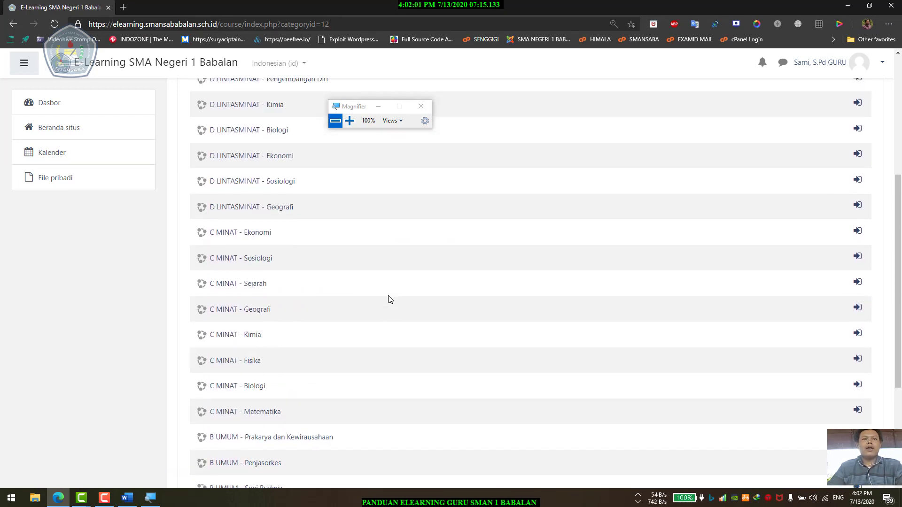
pyautogui.scroll(-1, 389, 322)
pyautogui.scroll(5, 390, 322)
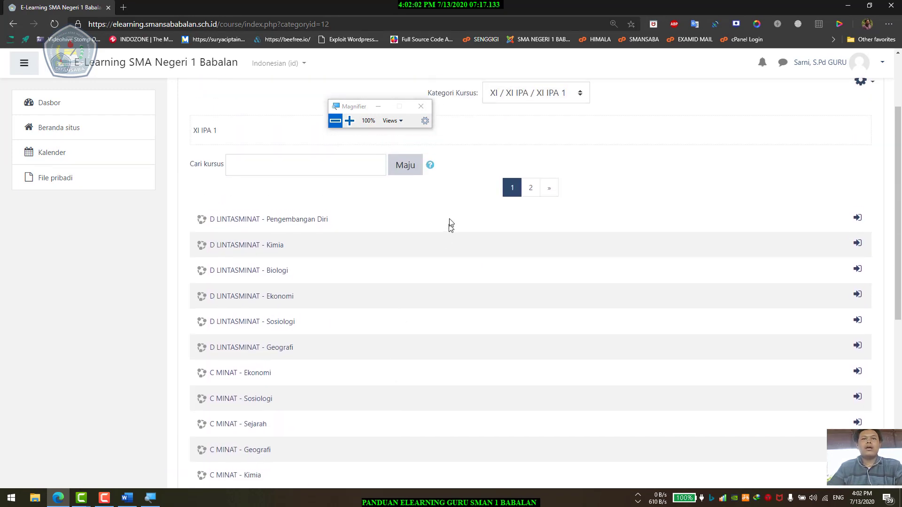
# Search courses for 'bahasa indonesia', then go back to the XI IPA 1 list
pyautogui.click(340, 174)
pyautogui.write('bah')
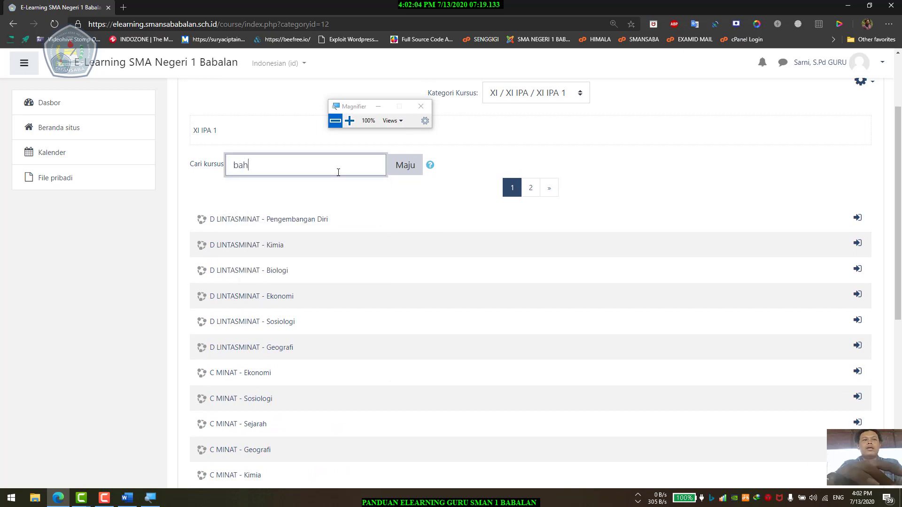
pyautogui.write('asa indonesia')
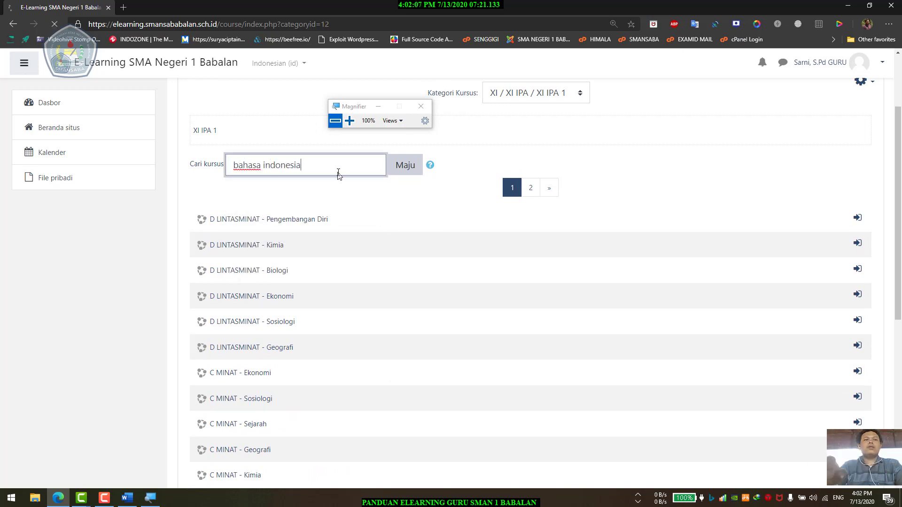
pyautogui.press('Return')
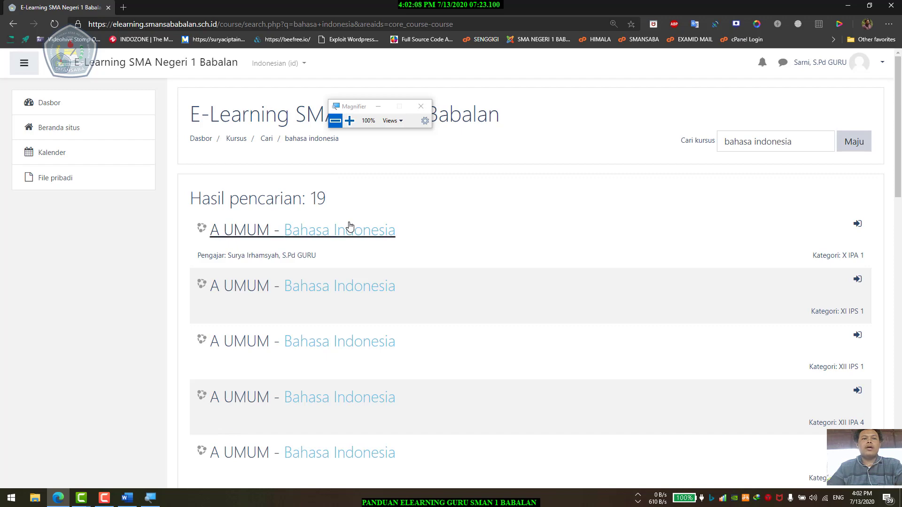
pyautogui.scroll(-2, 348, 228)
pyautogui.scroll(-5, 356, 211)
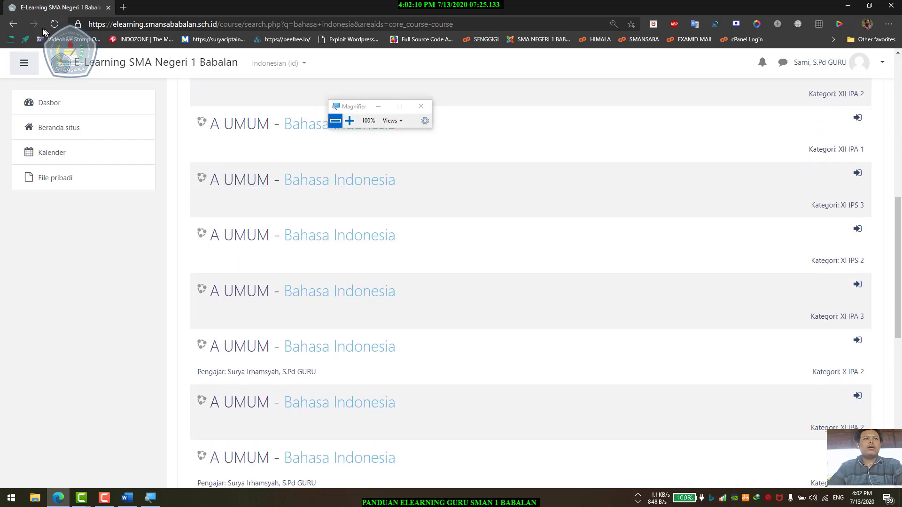
pyautogui.hotkey('alt', 'Left')
# Find A UMUM - Bahasa Indonesia on page 2 of XI IPA 1 and open it
pyautogui.scroll(-4, 379, 241)
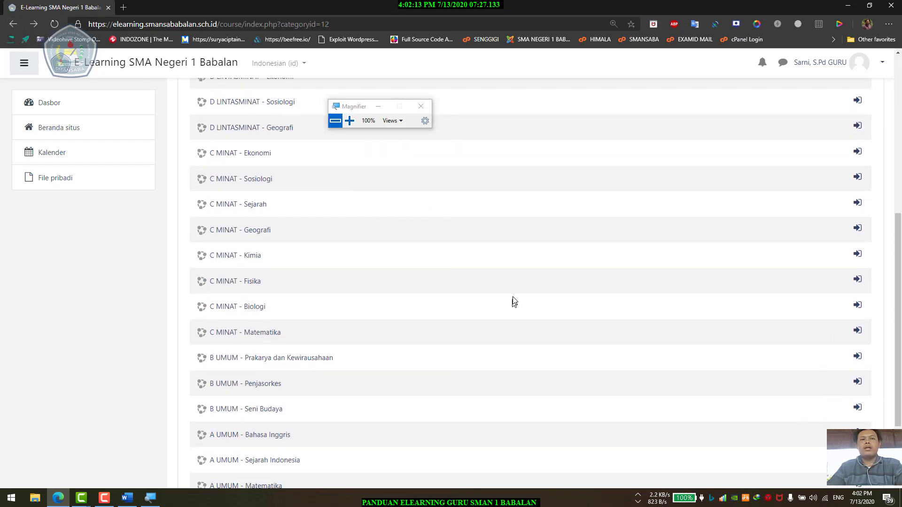
pyautogui.scroll(7, 511, 302)
pyautogui.click(528, 292)
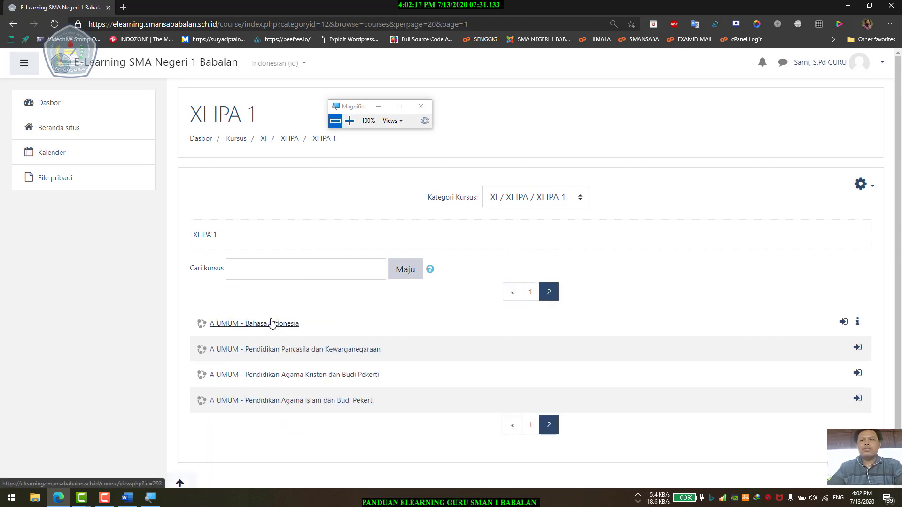
pyautogui.click(511, 428)
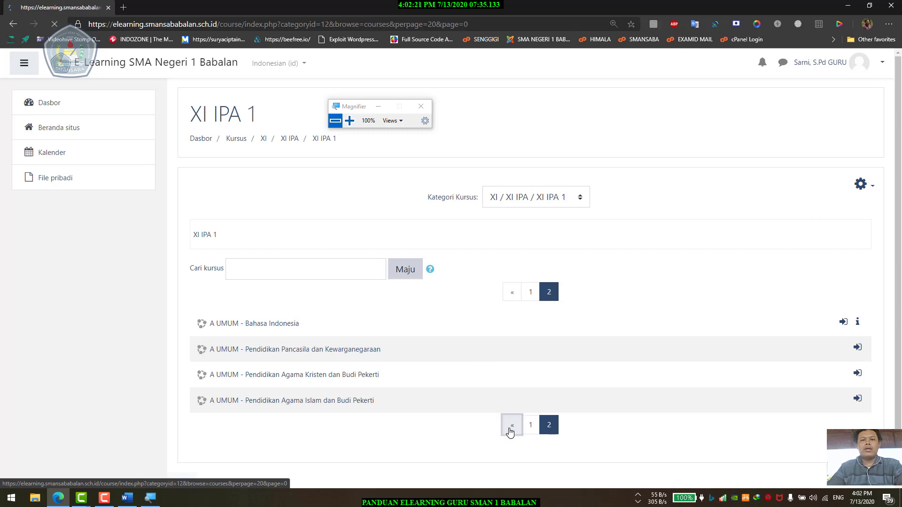
pyautogui.scroll(-9, 510, 429)
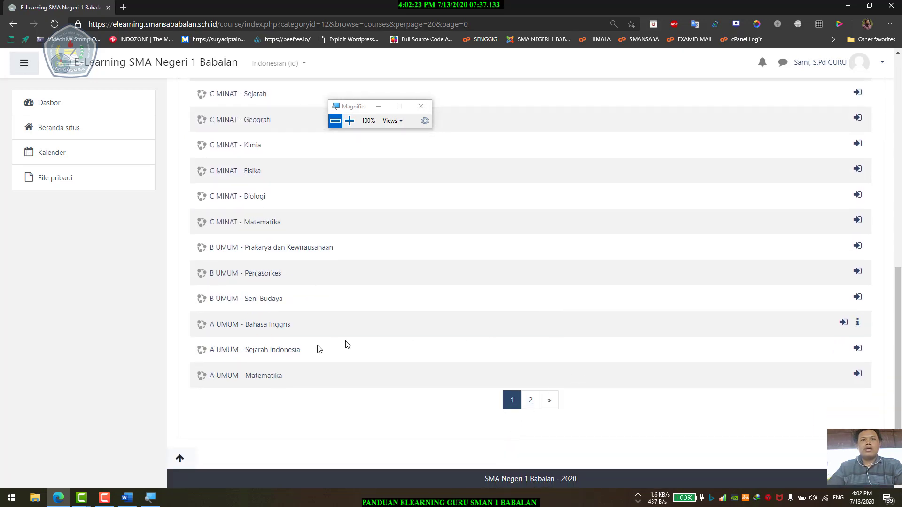
pyautogui.scroll(7, 271, 292)
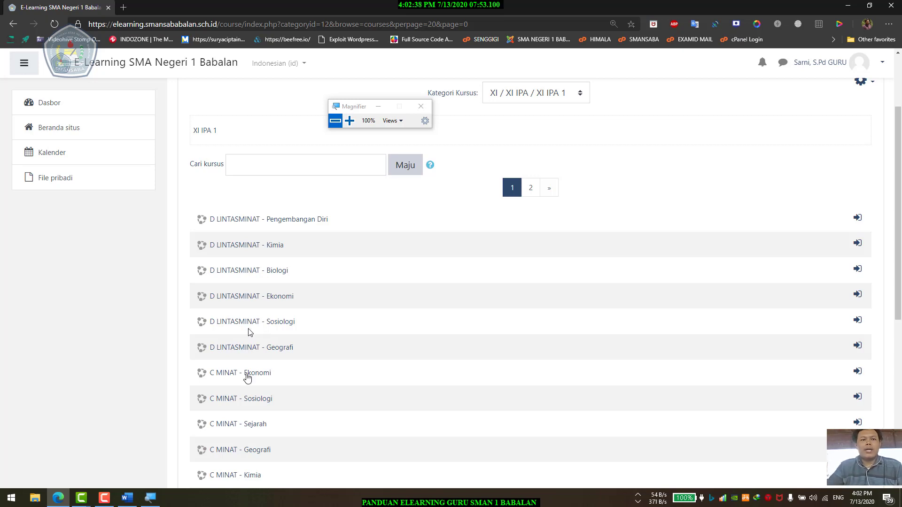
pyautogui.scroll(-2, 291, 379)
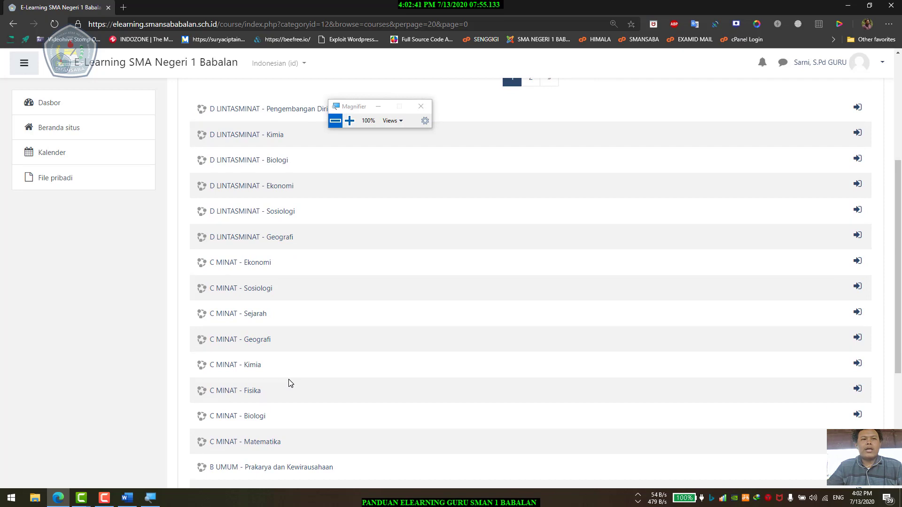
pyautogui.scroll(-4, 290, 382)
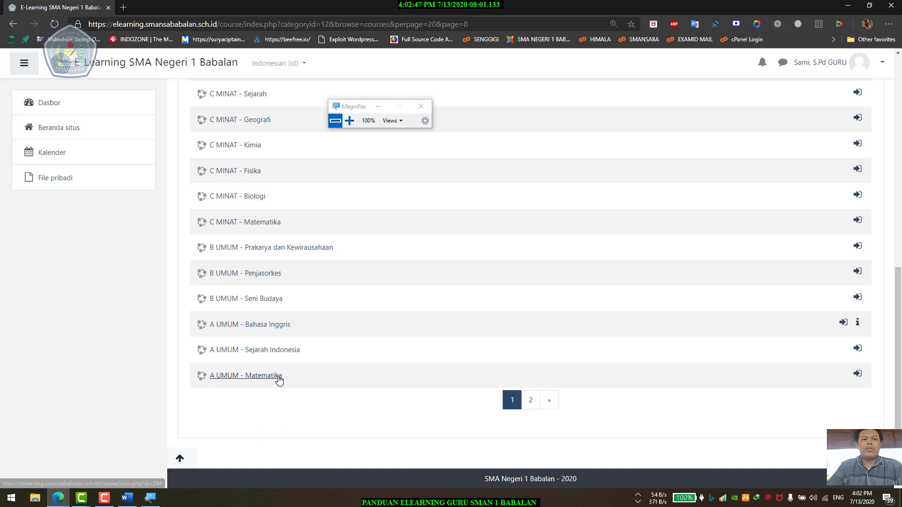
pyautogui.click(349, 121)
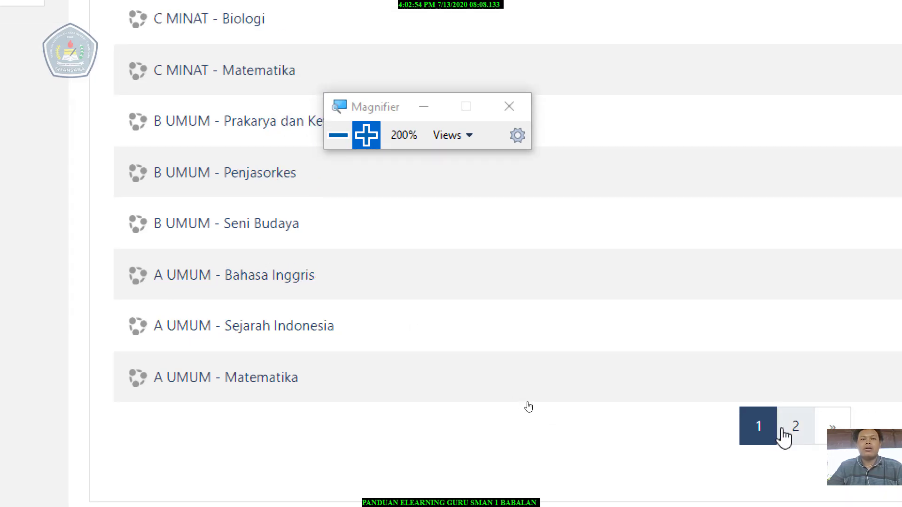
pyautogui.click(793, 428)
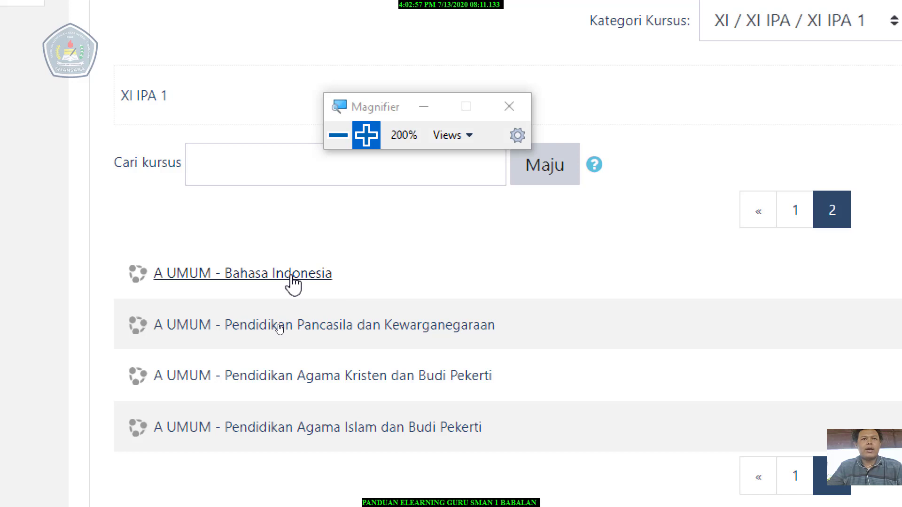
pyautogui.click(338, 135)
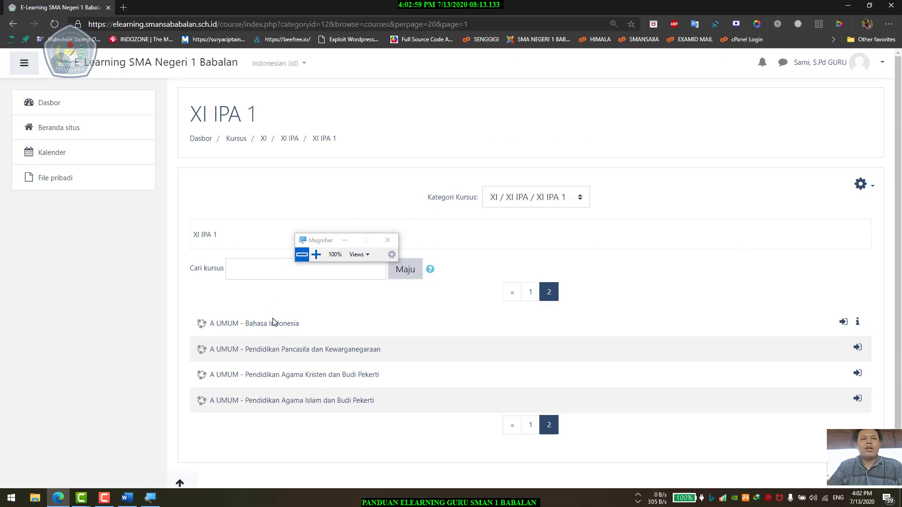
pyautogui.click(274, 324)
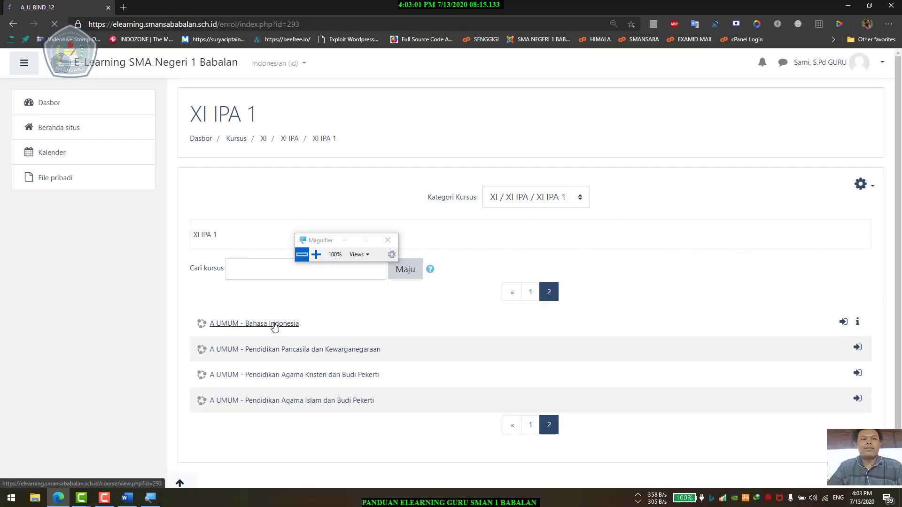
# Self-enrol in XI IPA 1 A UMUM - Bahasa Indonesia via Daftarkan saya under Pendaftaran mandiri (Pengajar)
pyautogui.moveTo(307, 242); pyautogui.dragTo(572, 245)
pyautogui.click(582, 262)
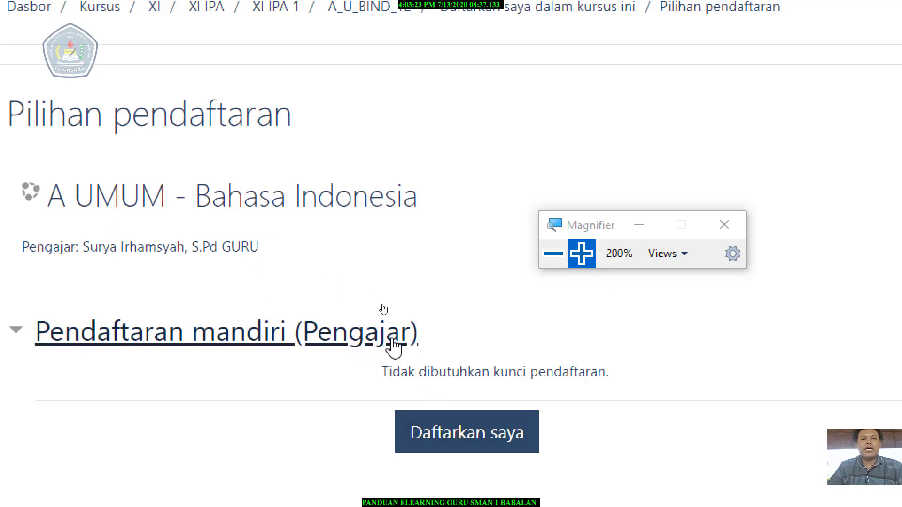
pyautogui.click(452, 441)
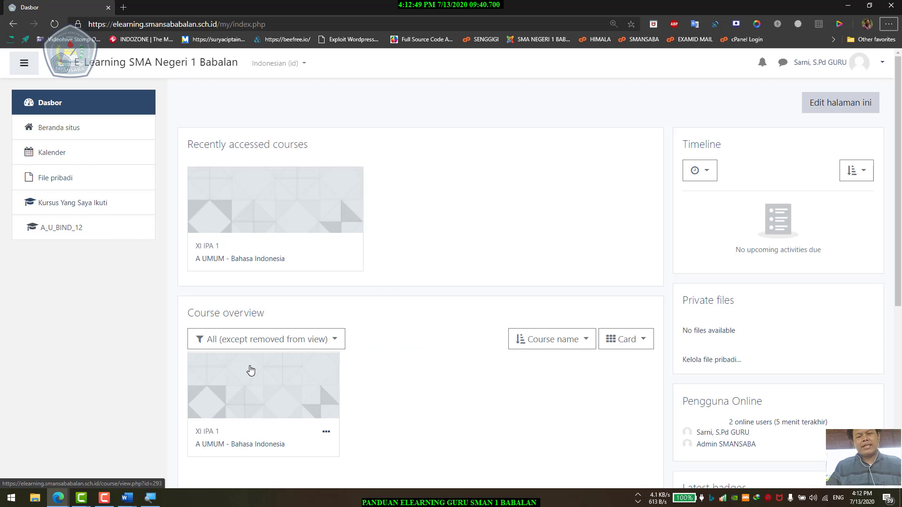
pyautogui.click(308, 182)
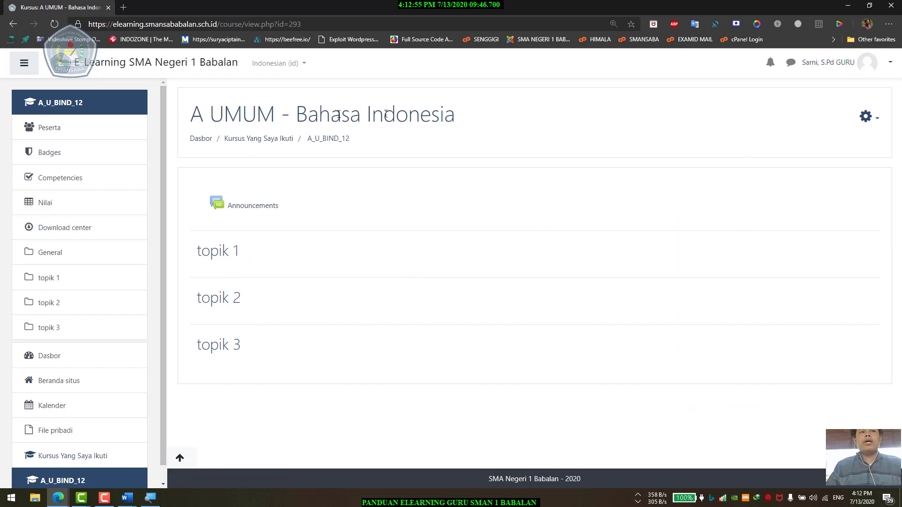
pyautogui.click(201, 139)
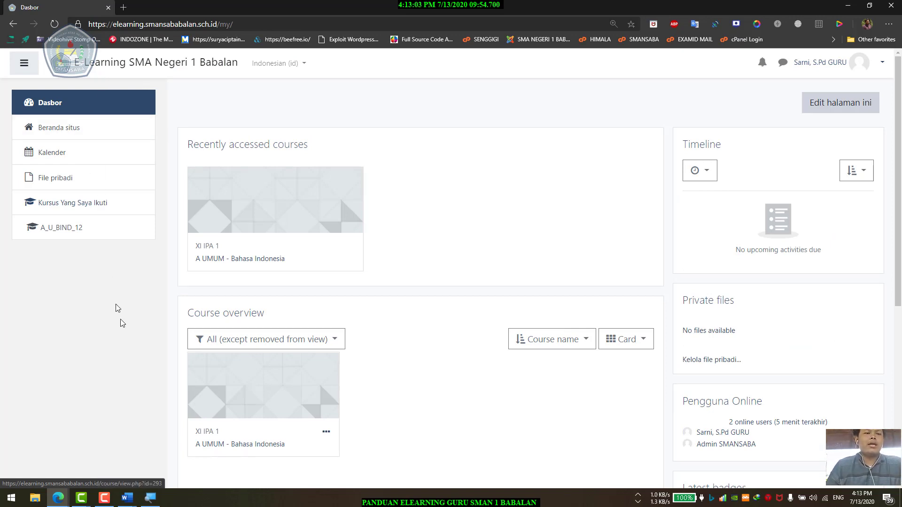
pyautogui.click(150, 498)
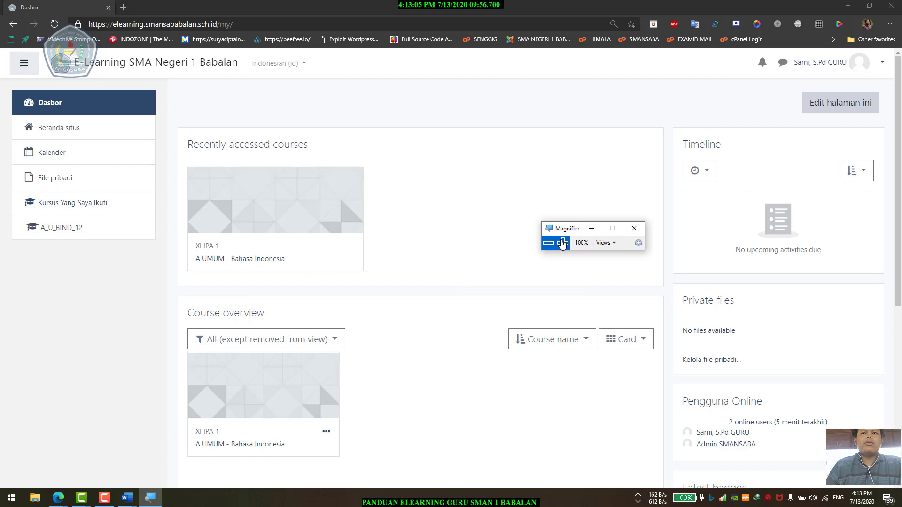
pyautogui.click(562, 244)
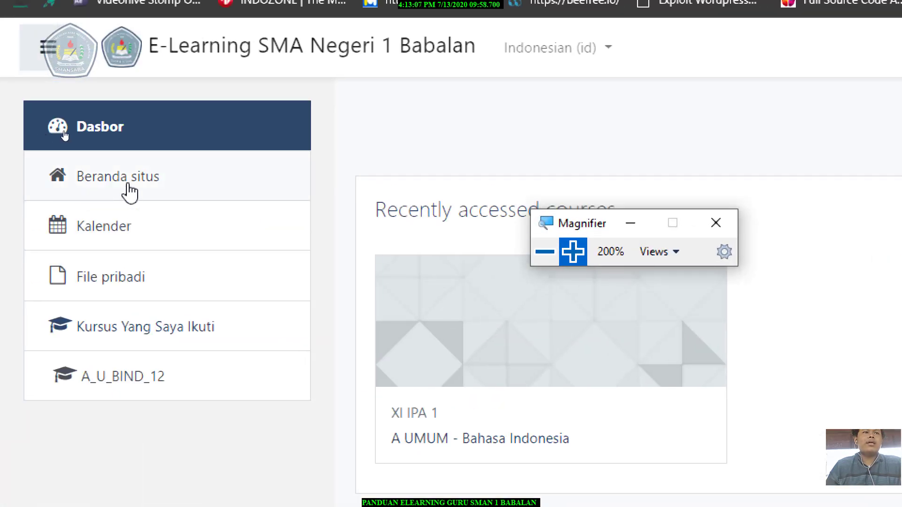
# From Beranda situs, open Kategori Kursus X IPS > X IPS 1 and show page 2
pyautogui.click(126, 185)
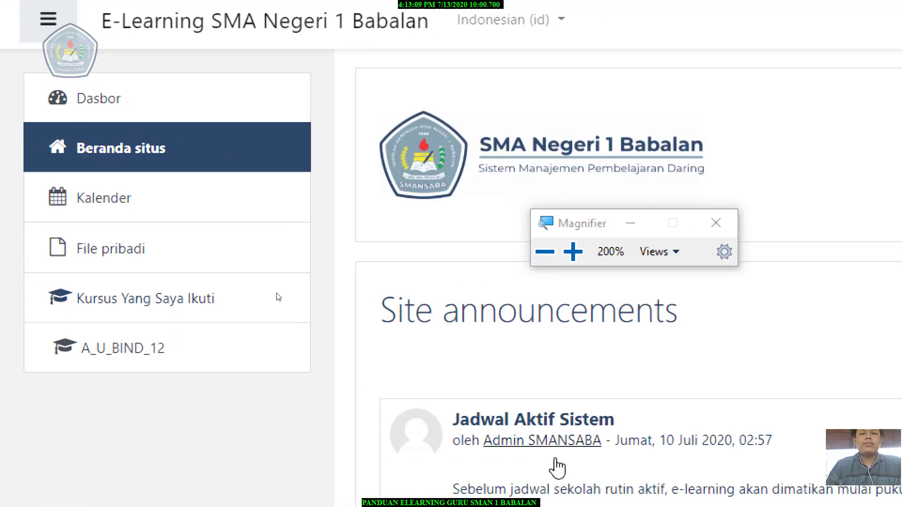
pyautogui.click(545, 252)
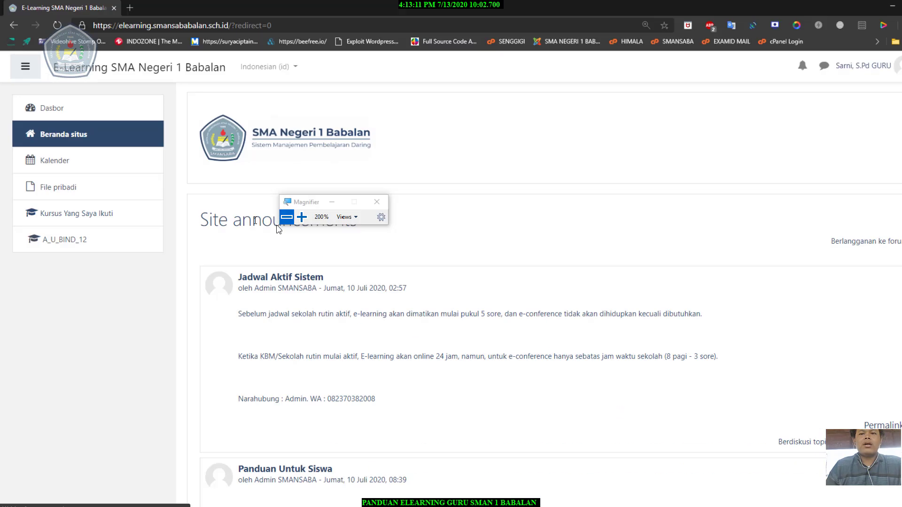
pyautogui.scroll(-4, 268, 319)
pyautogui.scroll(-5, 272, 321)
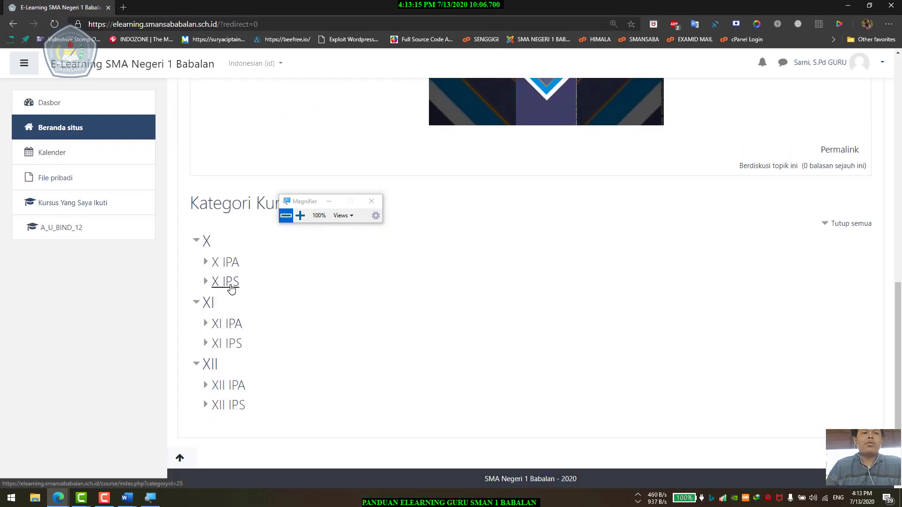
pyautogui.click(231, 284)
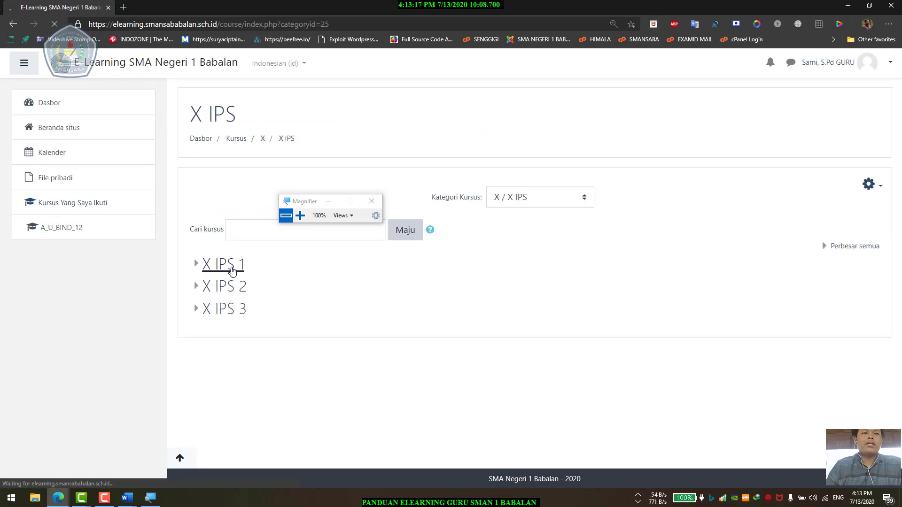
pyautogui.click(232, 269)
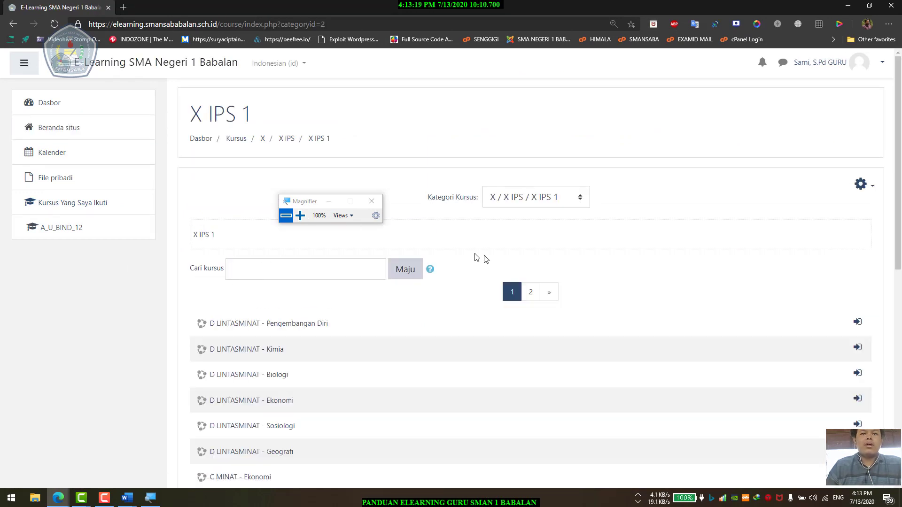
pyautogui.click(531, 291)
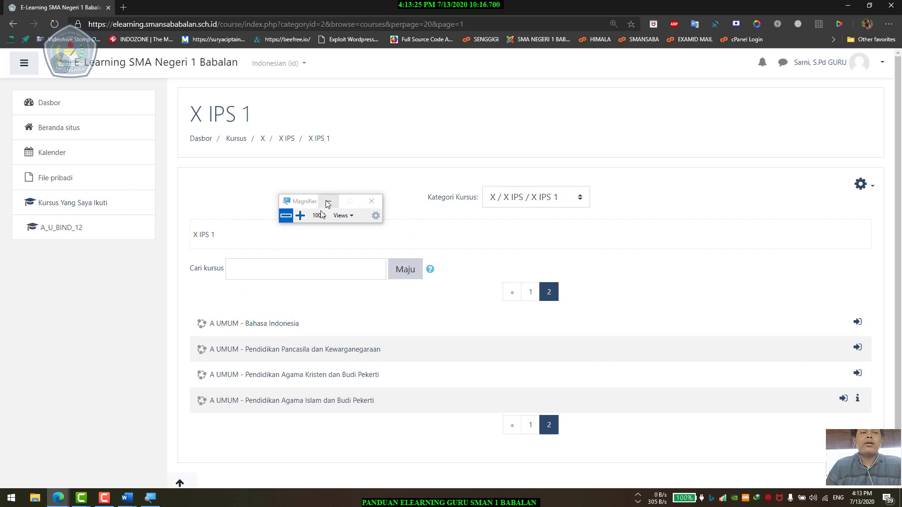
# Open X IPS 1 A UMUM - Bahasa Indonesia, then return through the breadcrumbs
pyautogui.click(300, 215)
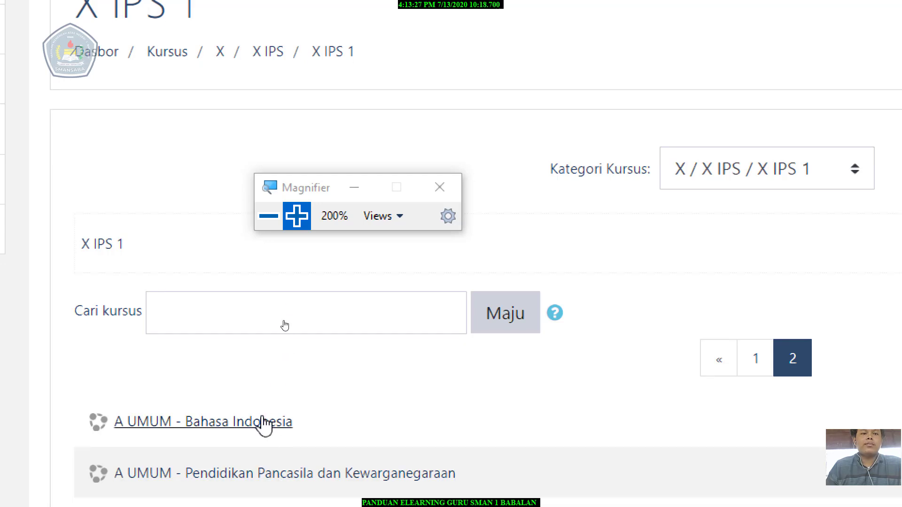
pyautogui.click(265, 422)
pyautogui.click(268, 216)
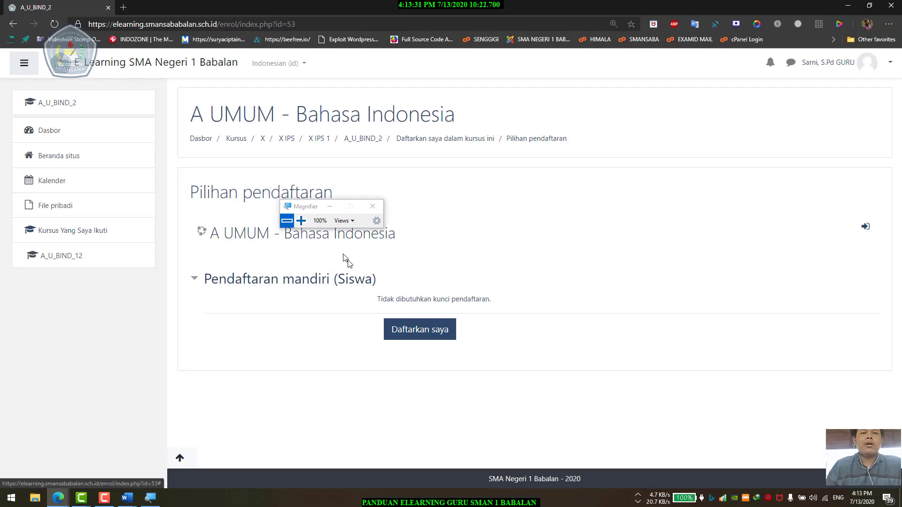
pyautogui.click(312, 140)
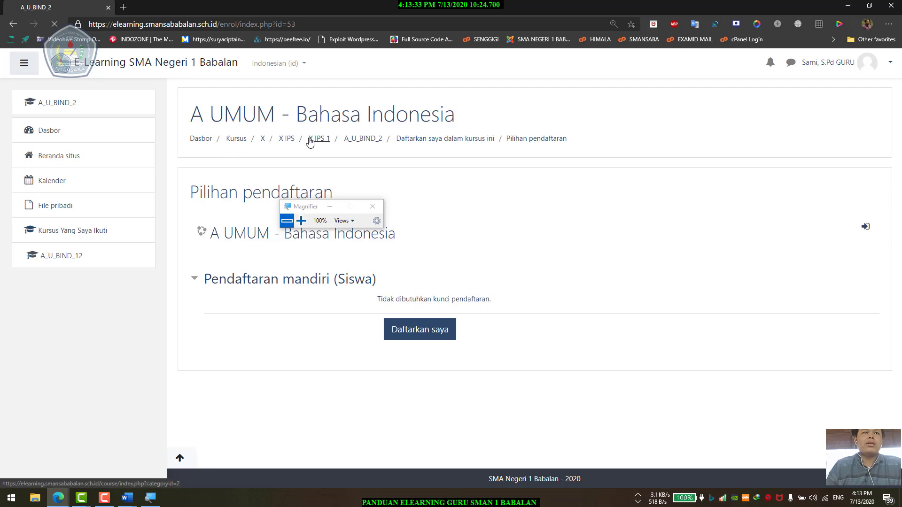
pyautogui.click(205, 140)
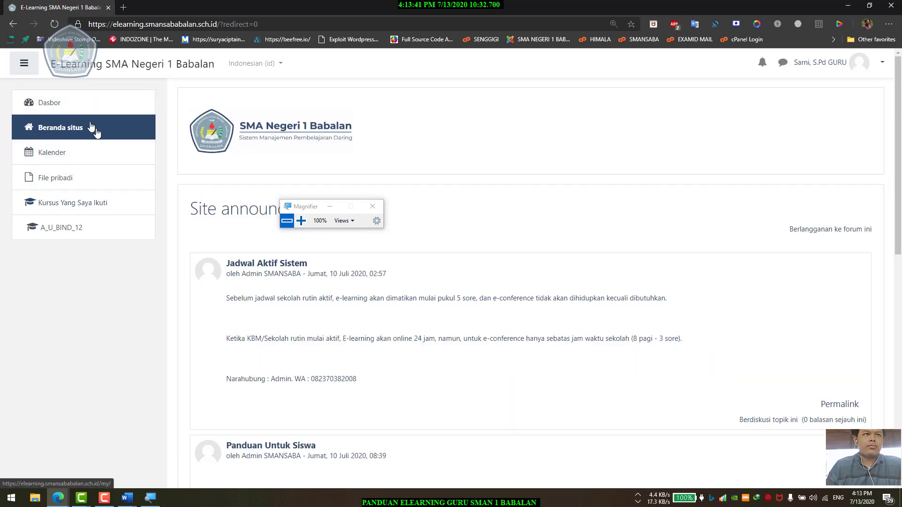
# Go to Kategori Kursus XI IPA > XI IPA 2, page 2, and open A UMUM - Bahasa Indonesia
pyautogui.scroll(-10, 261, 348)
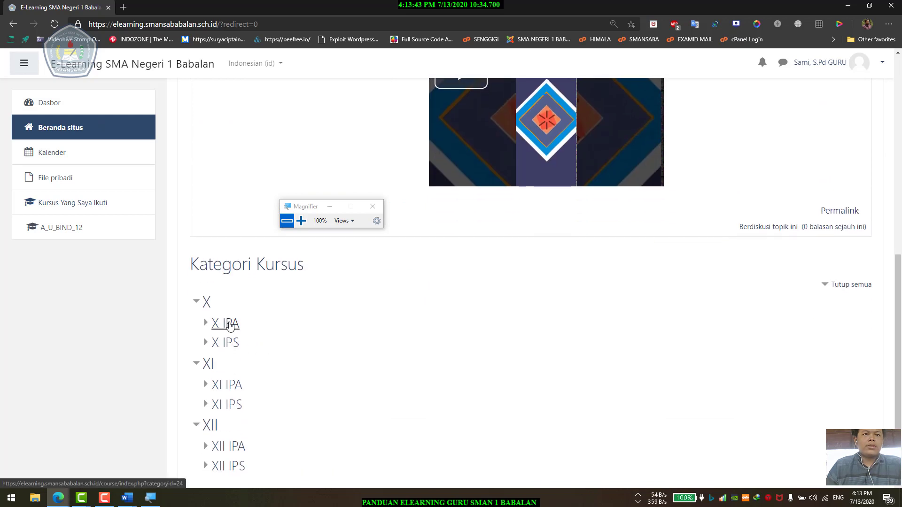
pyautogui.click(227, 323)
pyautogui.click(11, 27)
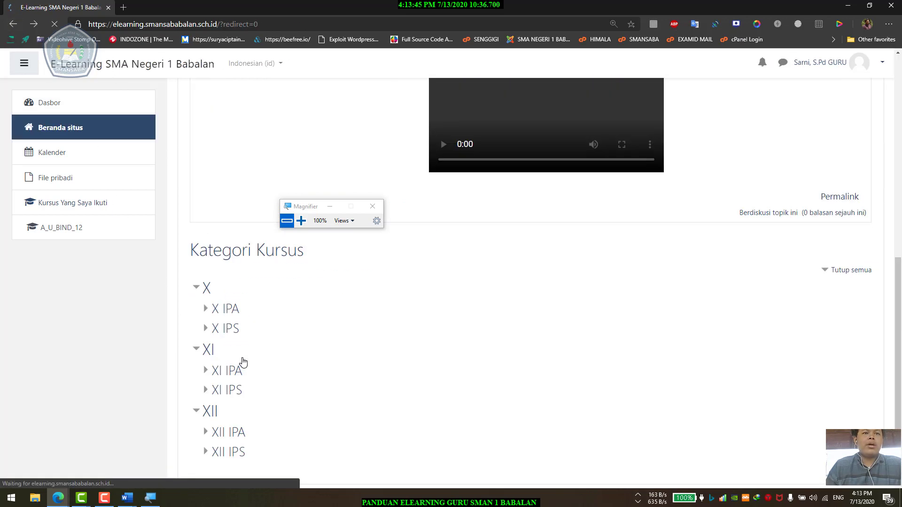
pyautogui.click(239, 395)
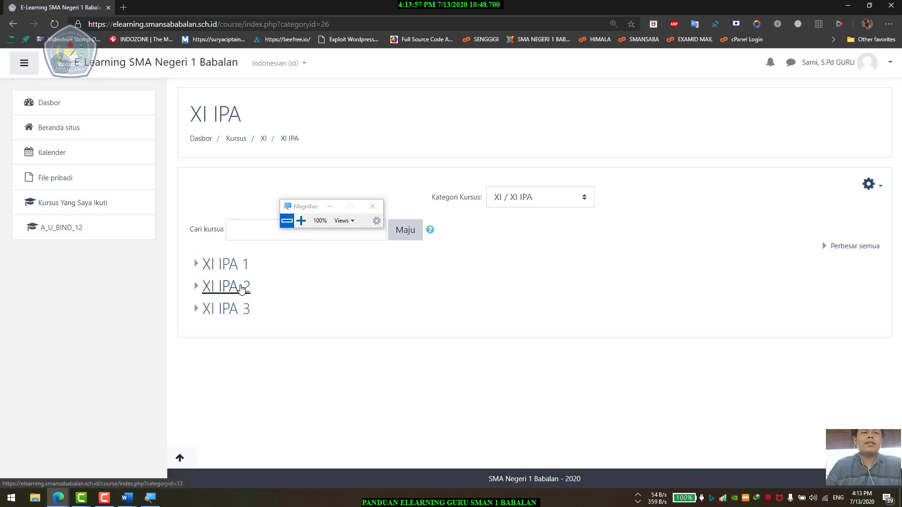
pyautogui.click(242, 288)
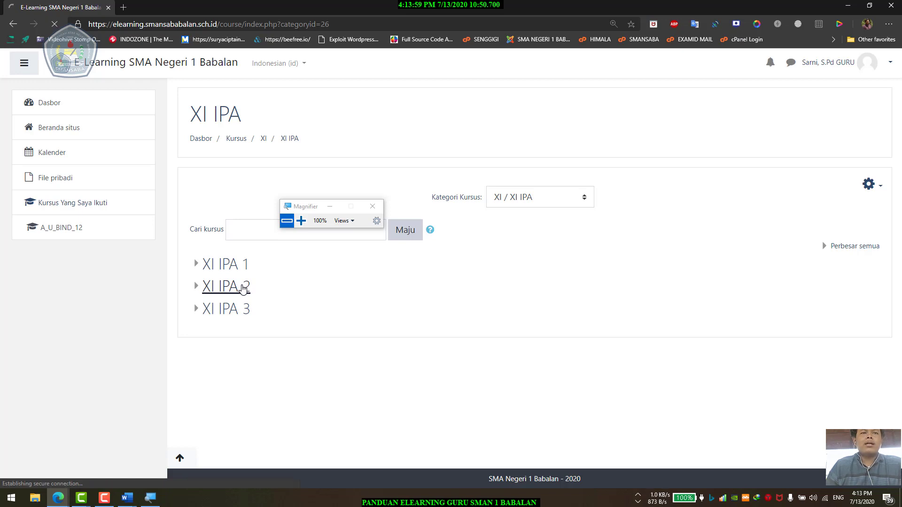
pyautogui.click(529, 292)
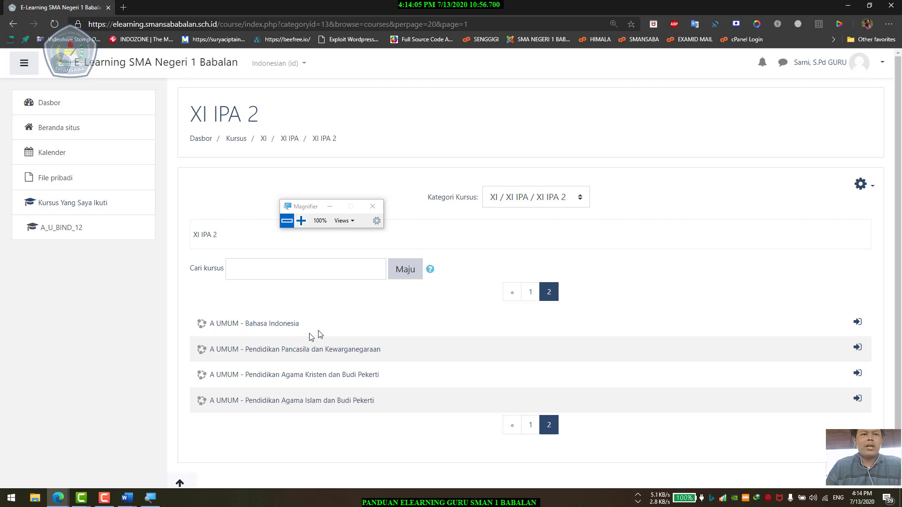
pyautogui.click(280, 326)
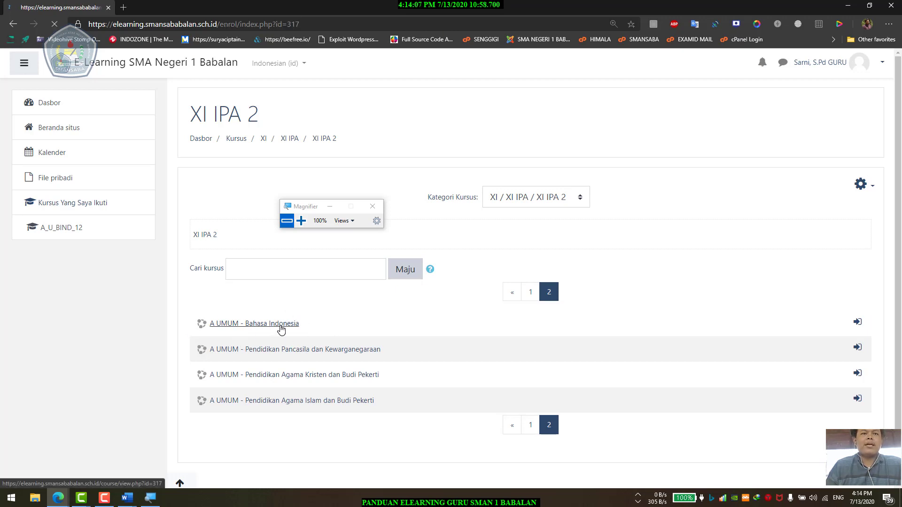
pyautogui.moveTo(310, 207); pyautogui.dragTo(405, 191)
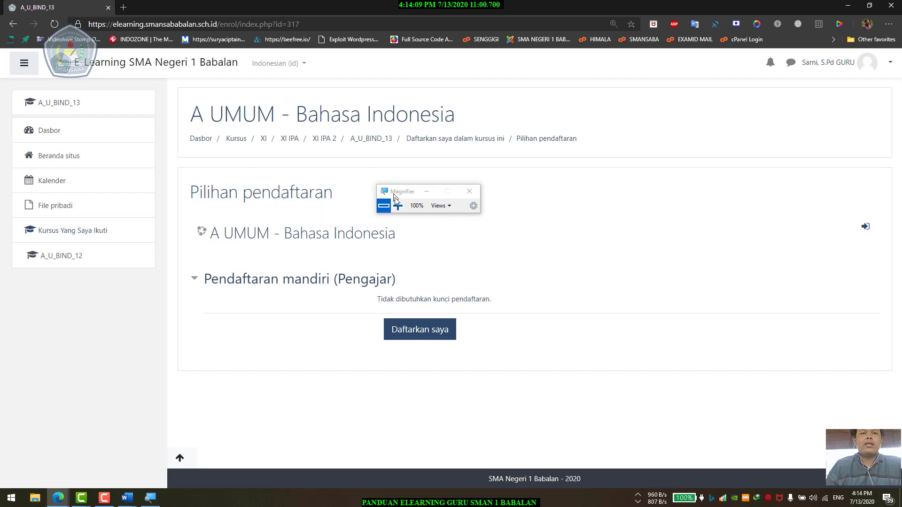
# Self-enrol in XI IPA 2 A UMUM - Bahasa Indonesia with Daftarkan saya
pyautogui.click(395, 205)
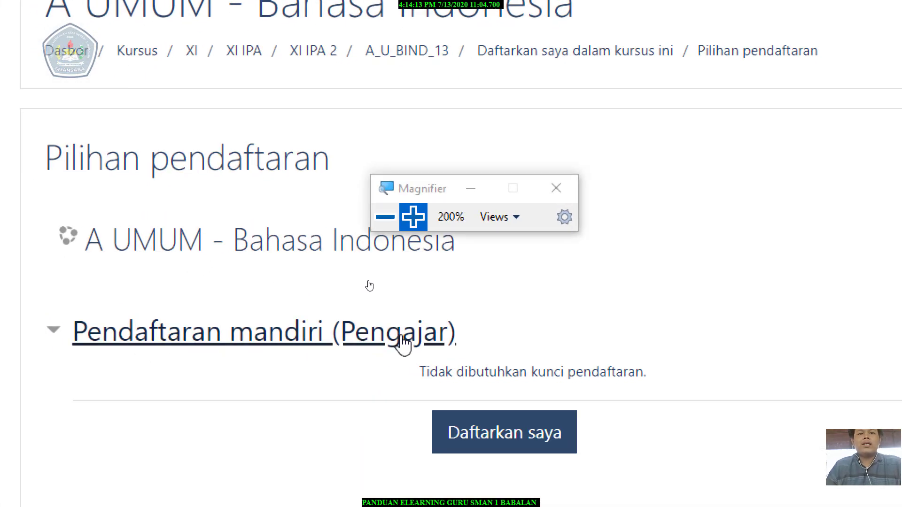
pyautogui.moveTo(413, 186); pyautogui.dragTo(484, 158)
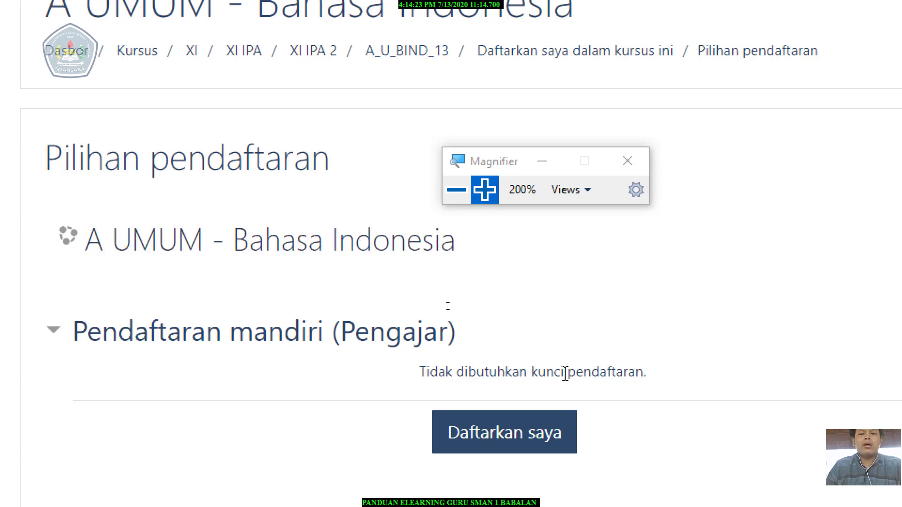
pyautogui.click(534, 443)
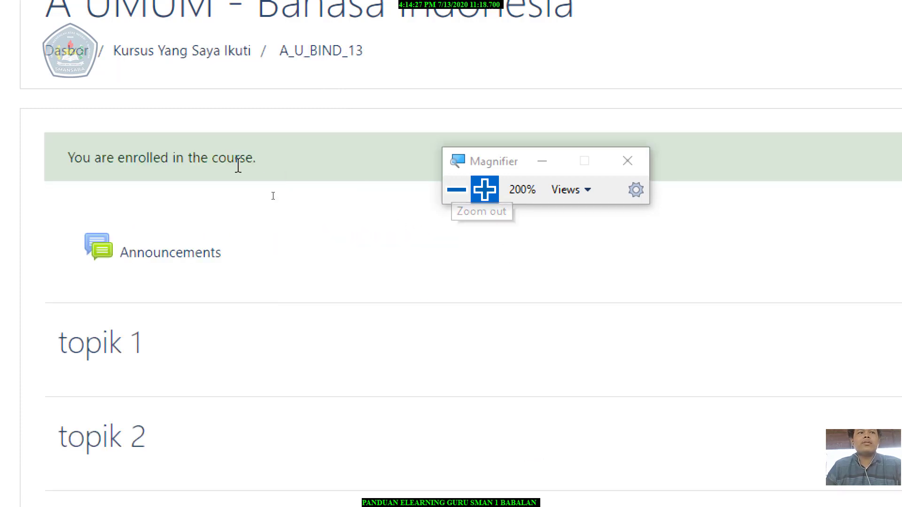
pyautogui.doubleClick(57, 165)
pyautogui.tripleClick(116, 160)
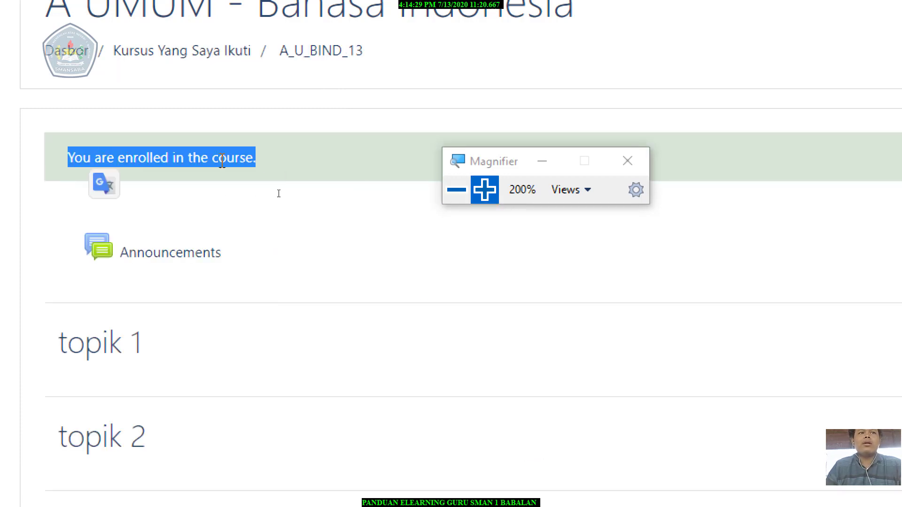
pyautogui.click(277, 167)
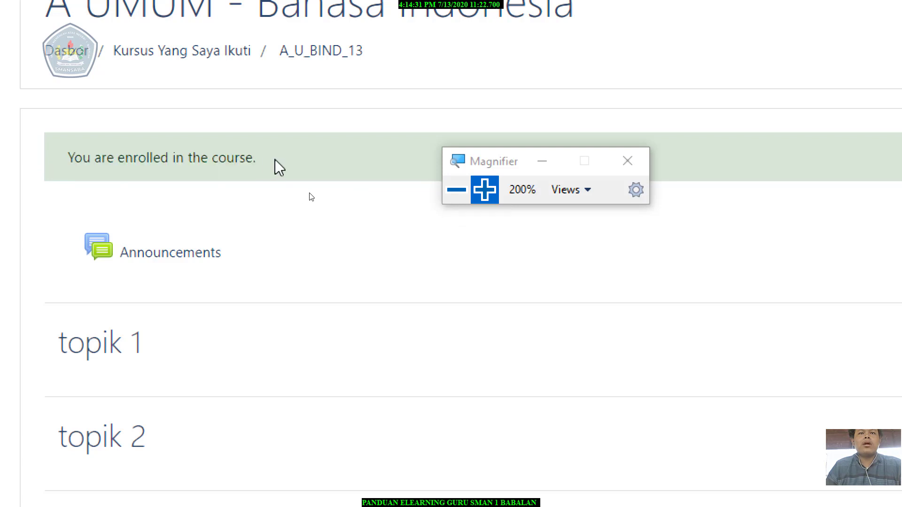
# Restore normal magnification and return to Dasbor via the breadcrumb
pyautogui.click(456, 189)
pyautogui.click(450, 192)
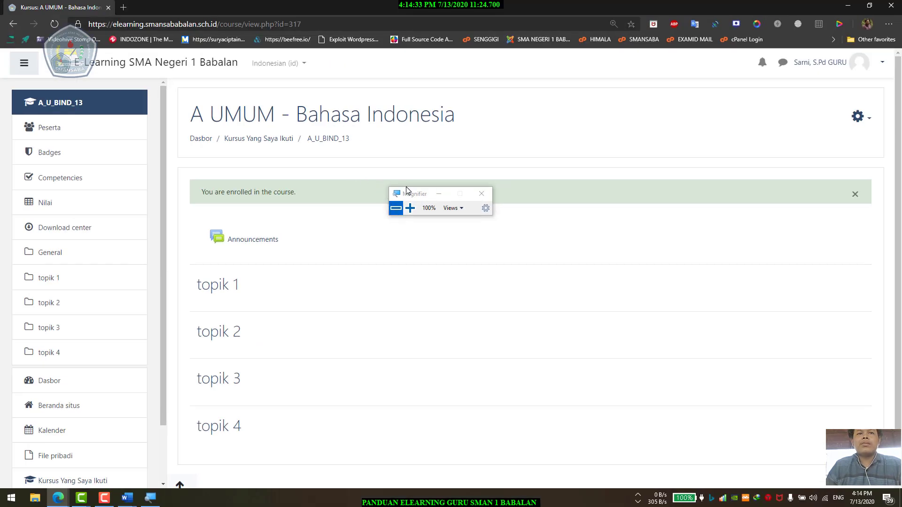
pyautogui.moveTo(406, 188); pyautogui.dragTo(482, 178)
pyautogui.click(200, 140)
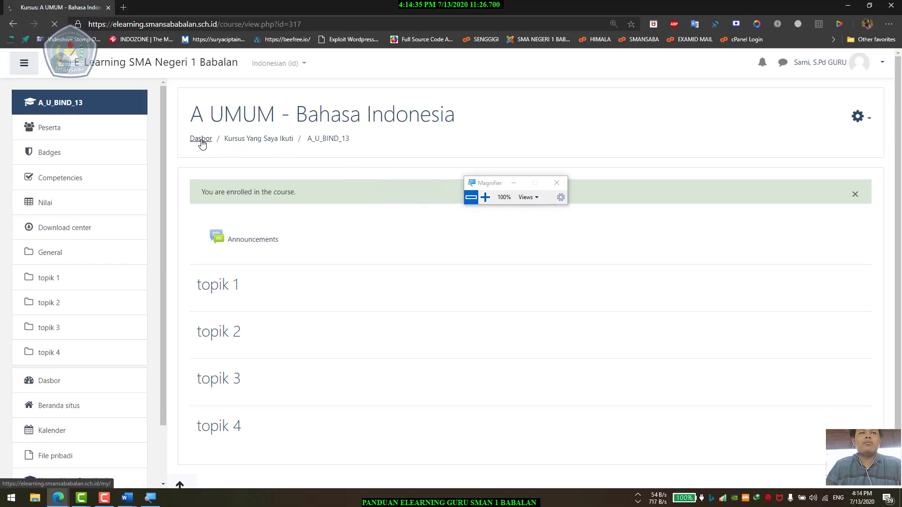
pyautogui.moveTo(496, 182); pyautogui.dragTo(561, 162)
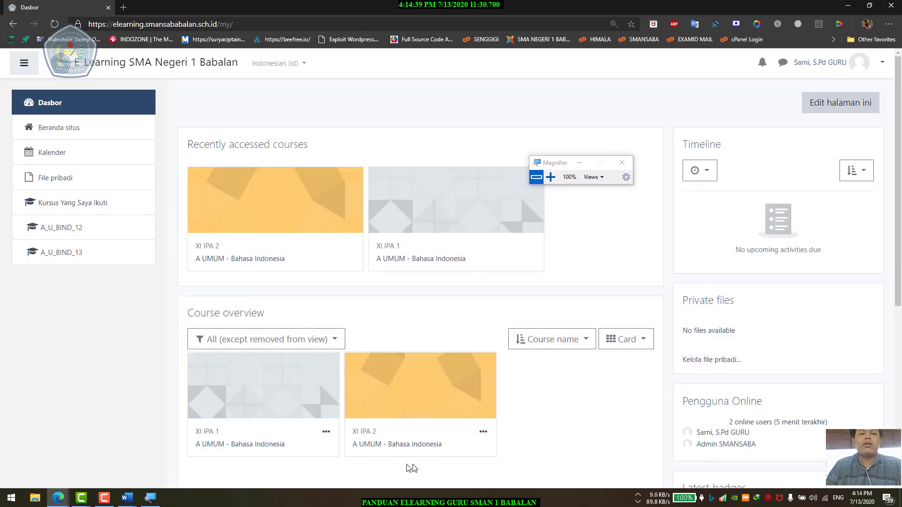
pyautogui.moveTo(199, 432); pyautogui.dragTo(217, 432)
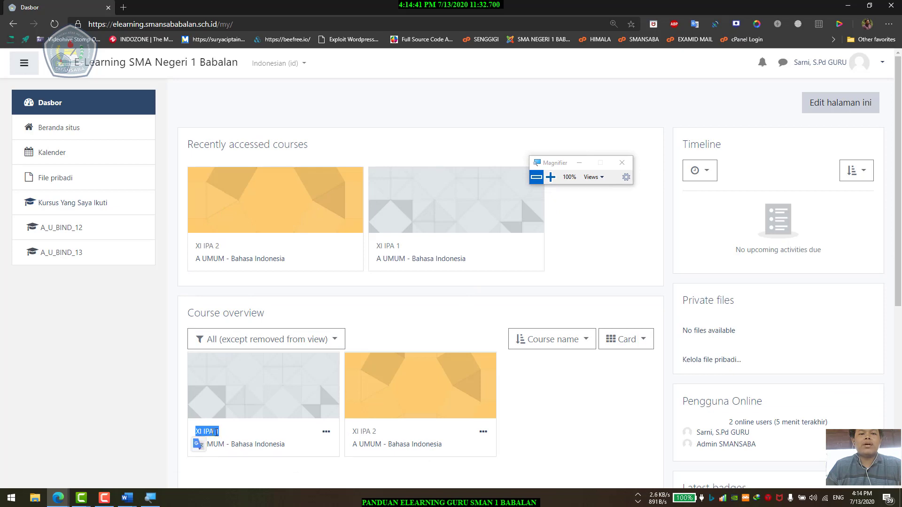
pyautogui.tripleClick(370, 431)
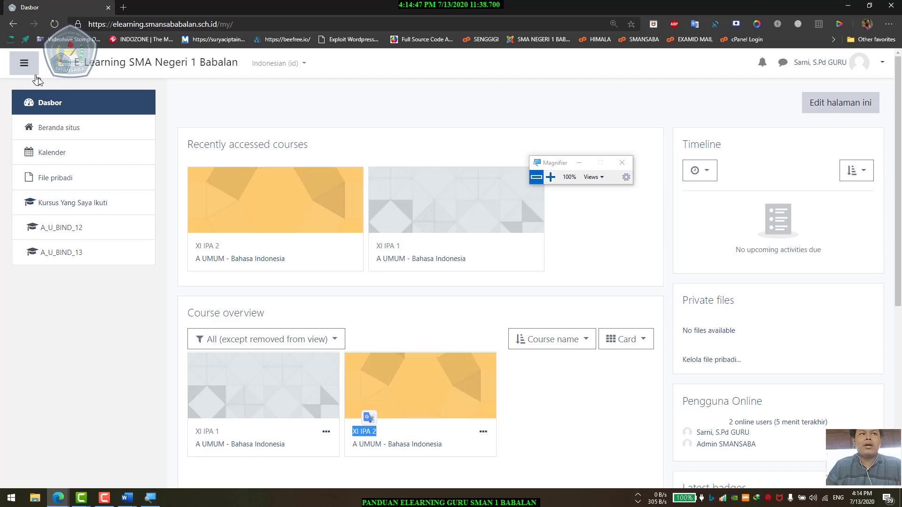
# From Beranda situs, open Kategori Kursus XI IPA > XI IPA 3 and show page 2
pyautogui.click(550, 178)
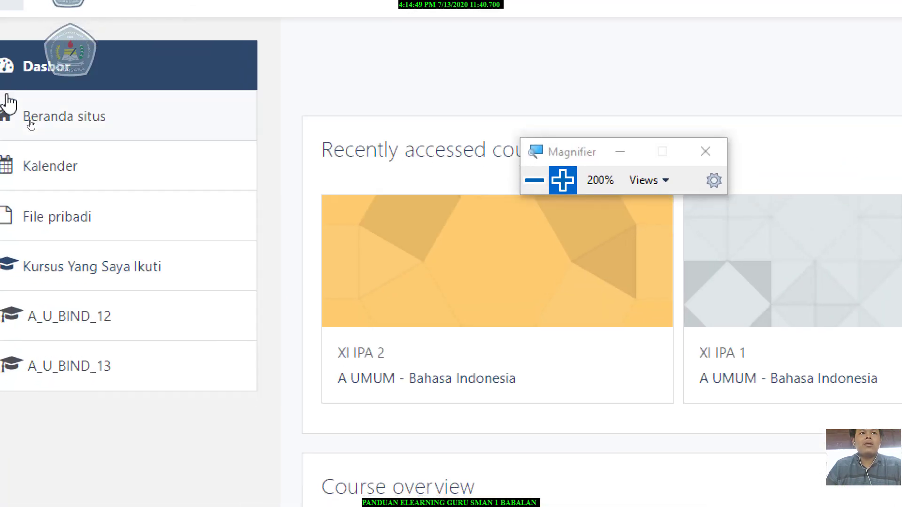
pyautogui.click(73, 122)
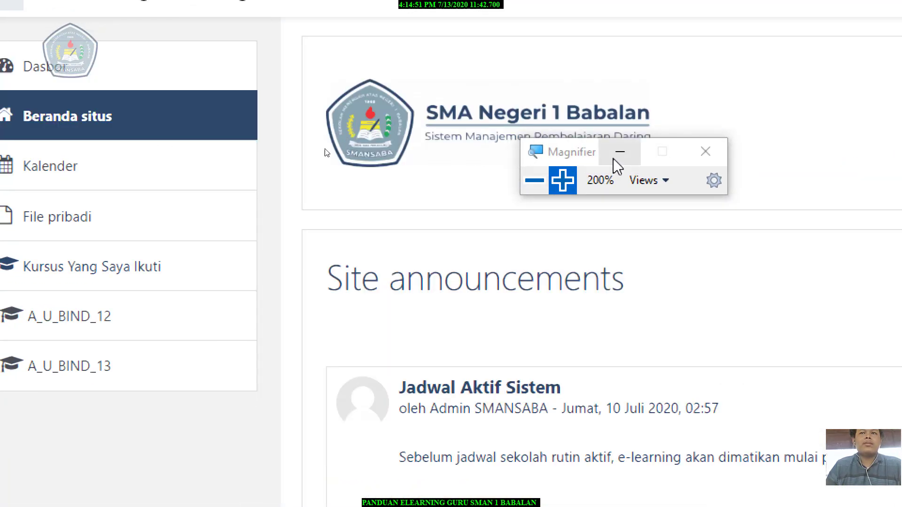
pyautogui.click(530, 183)
pyautogui.scroll(-10, 236, 243)
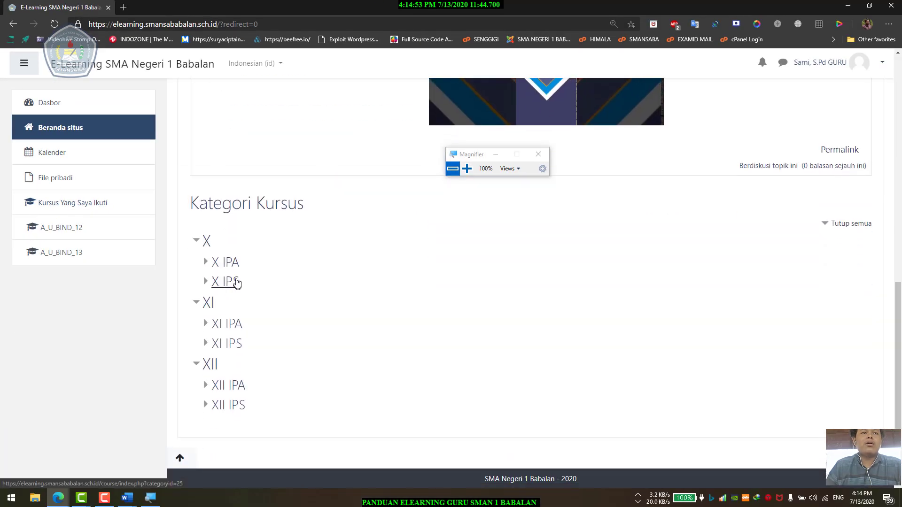
pyautogui.click(232, 325)
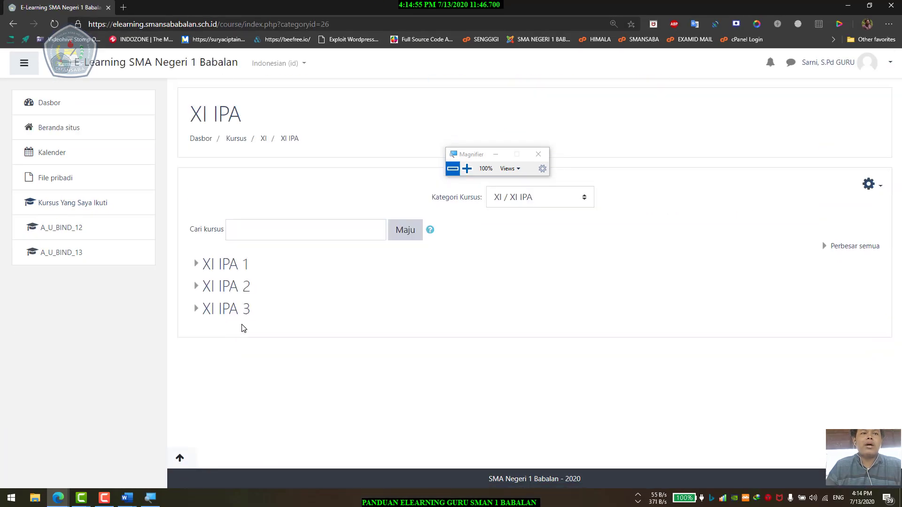
pyautogui.click(235, 319)
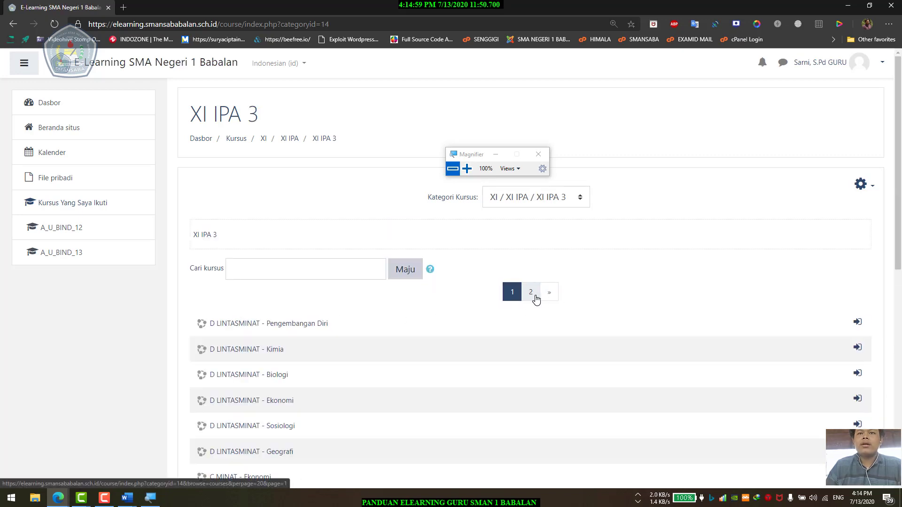
pyautogui.click(530, 292)
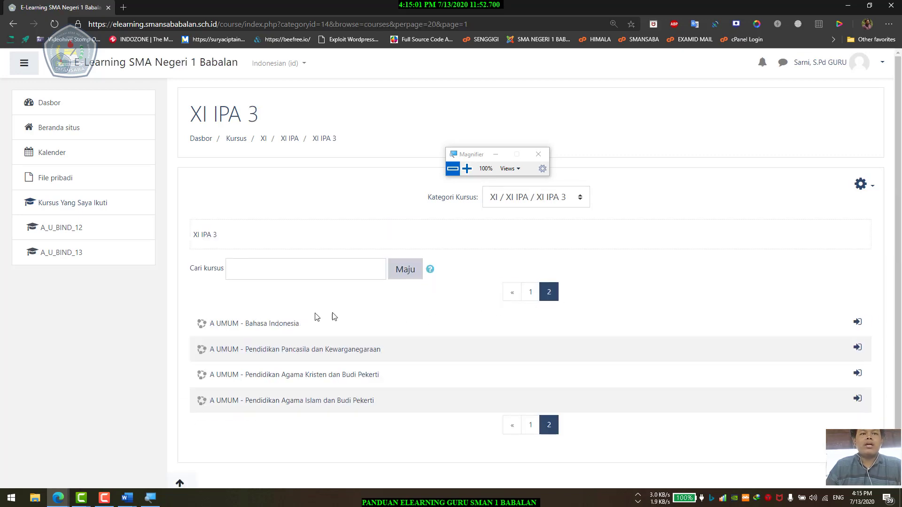
# Open A UMUM - Bahasa Indonesia, click Daftarkan saya, and return to Dasbor
pyautogui.click(467, 168)
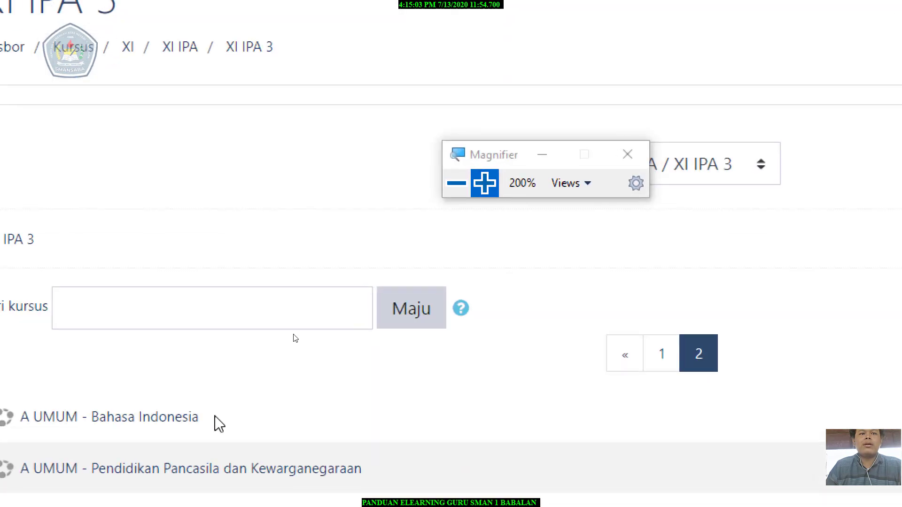
pyautogui.click(93, 417)
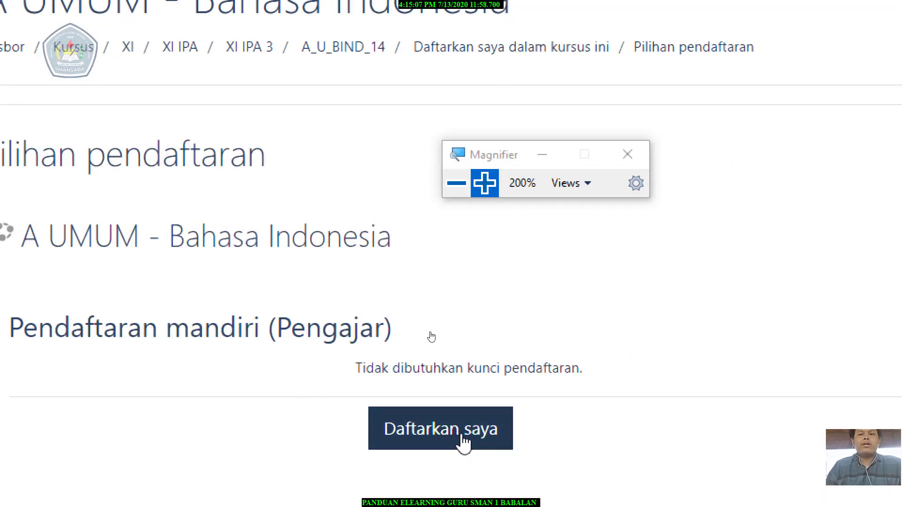
pyautogui.click(464, 442)
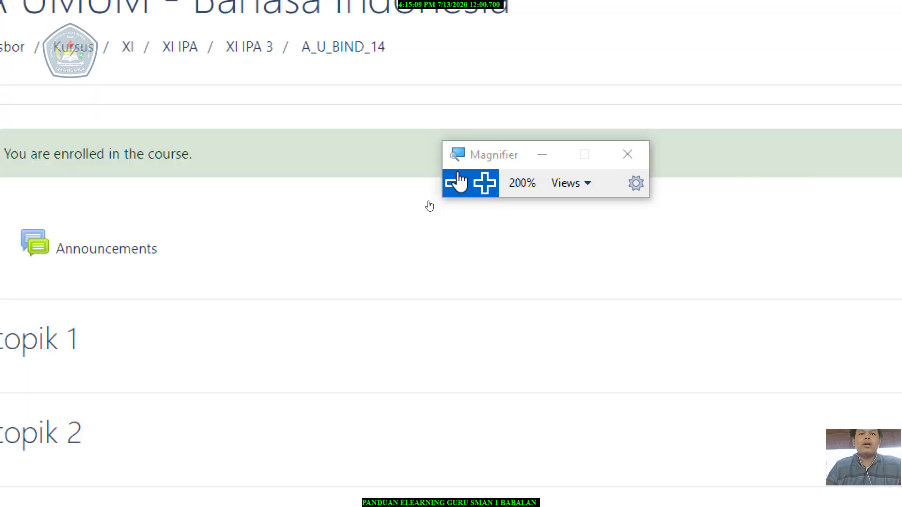
pyautogui.click(458, 183)
pyautogui.click(203, 139)
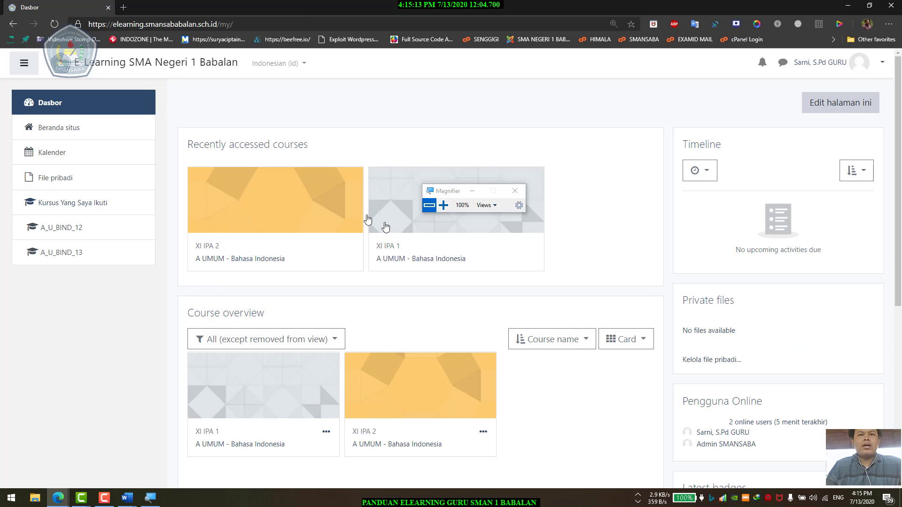
pyautogui.click(138, 102)
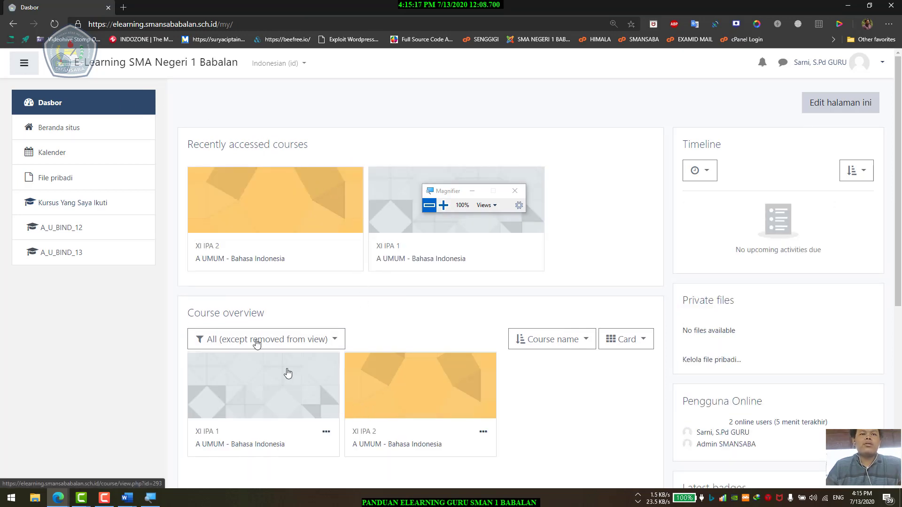
pyautogui.click(66, 135)
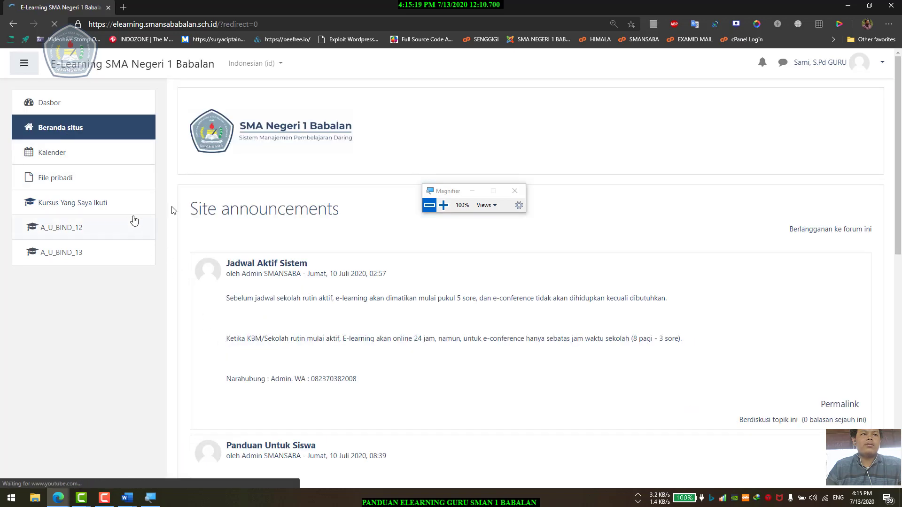
pyautogui.scroll(-10, 256, 252)
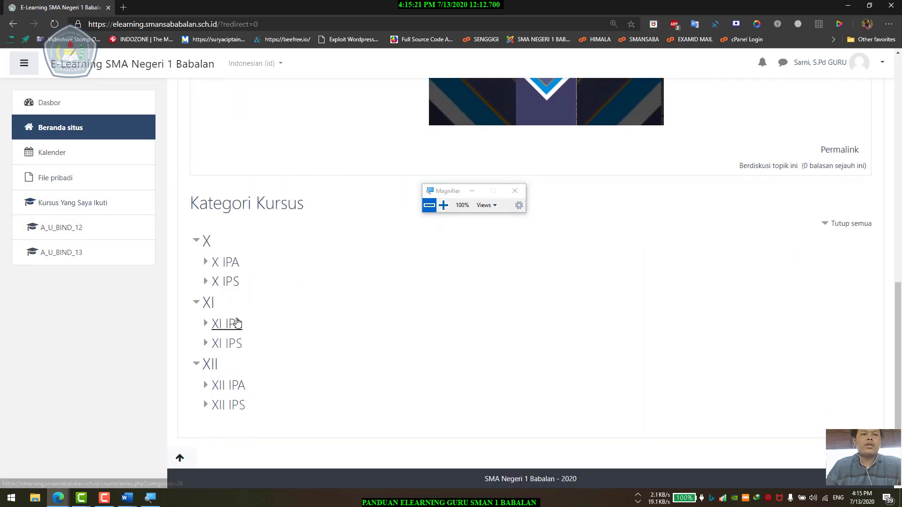
pyautogui.click(237, 324)
pyautogui.click(251, 308)
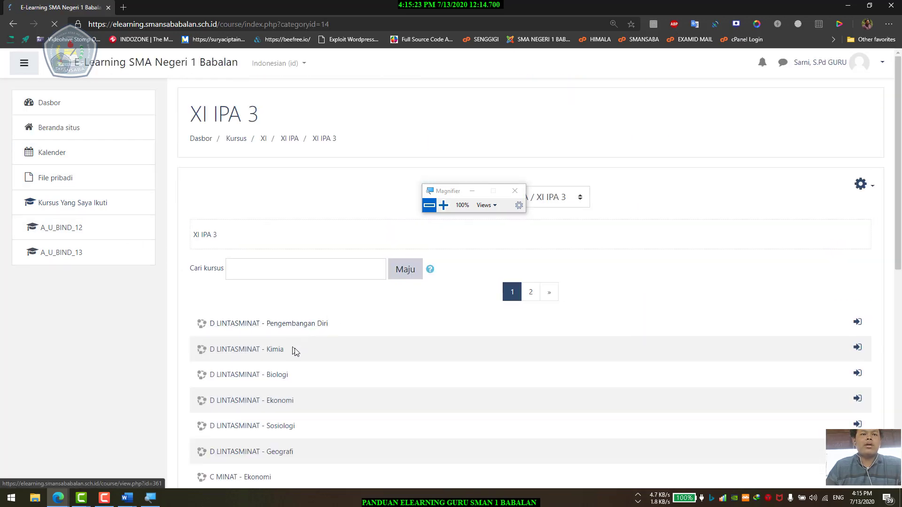
pyautogui.click(532, 290)
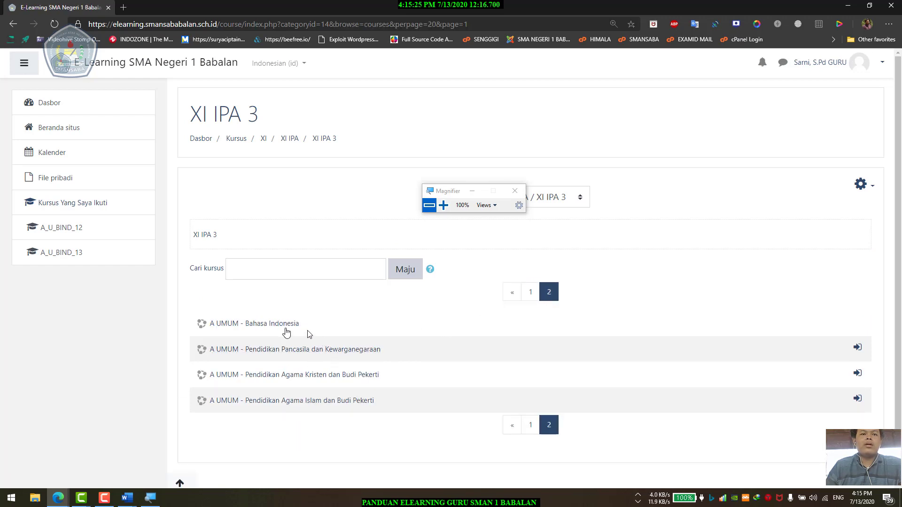
pyautogui.click(286, 329)
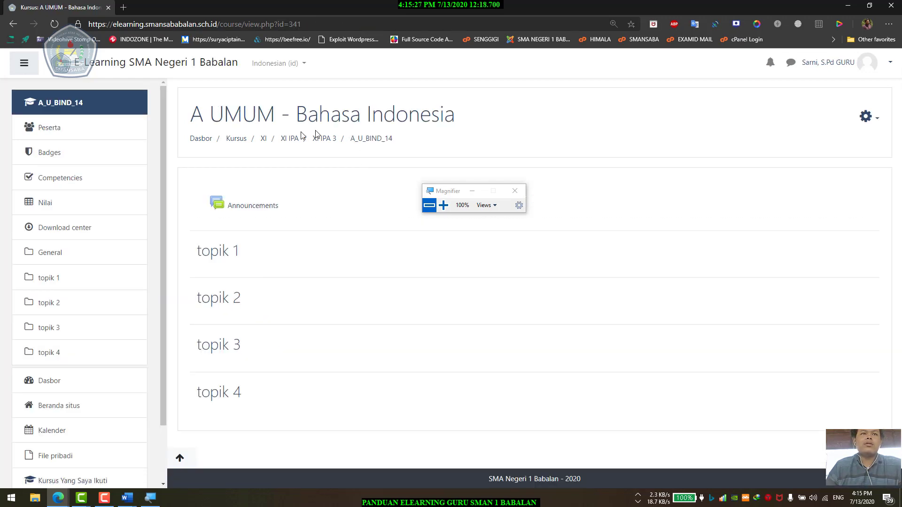
pyautogui.click(266, 140)
pyautogui.click(202, 139)
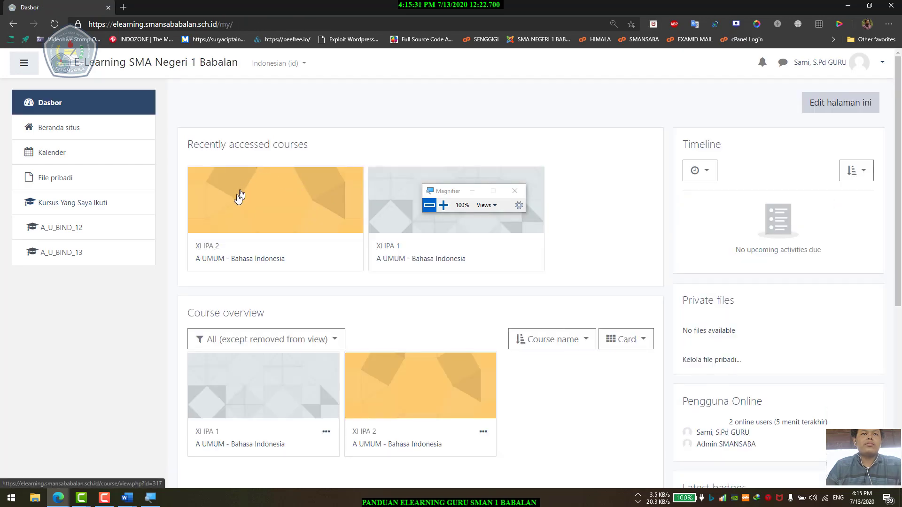
pyautogui.click(232, 209)
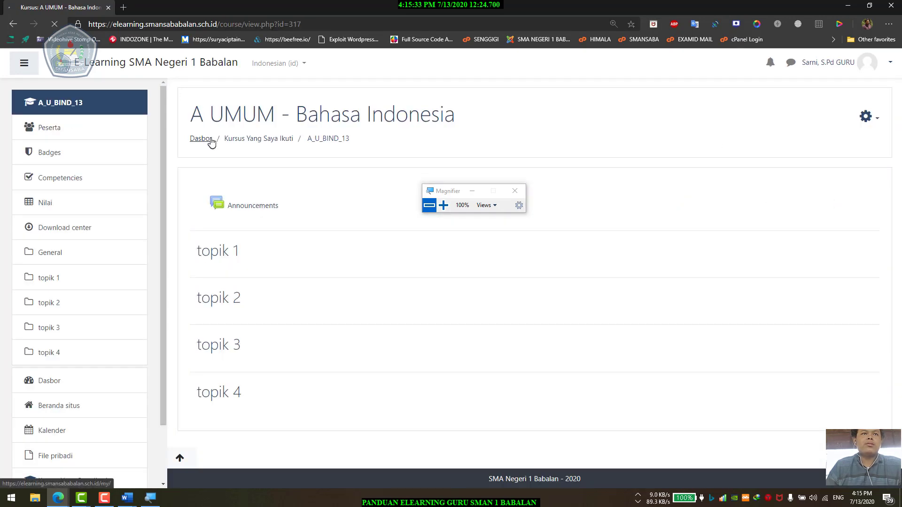
pyautogui.click(203, 140)
pyautogui.click(176, 69)
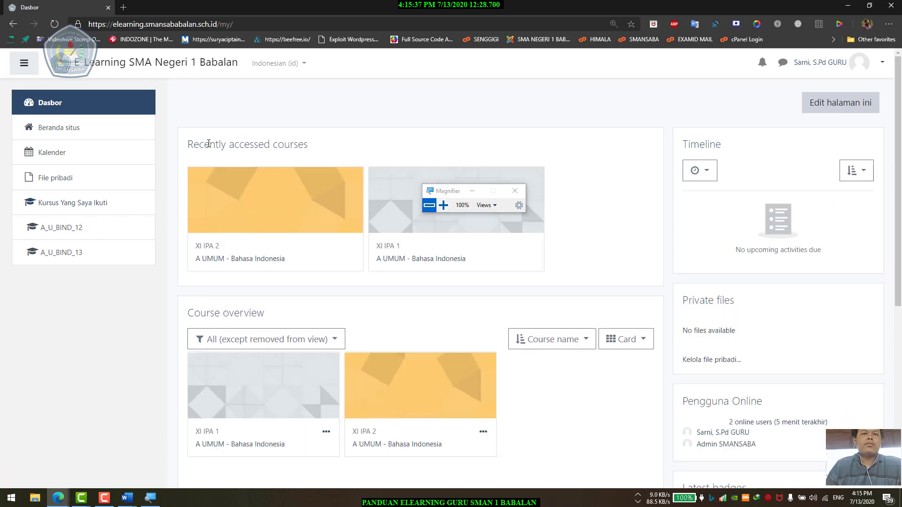
pyautogui.scroll(-7, 548, 354)
pyautogui.scroll(2, 546, 361)
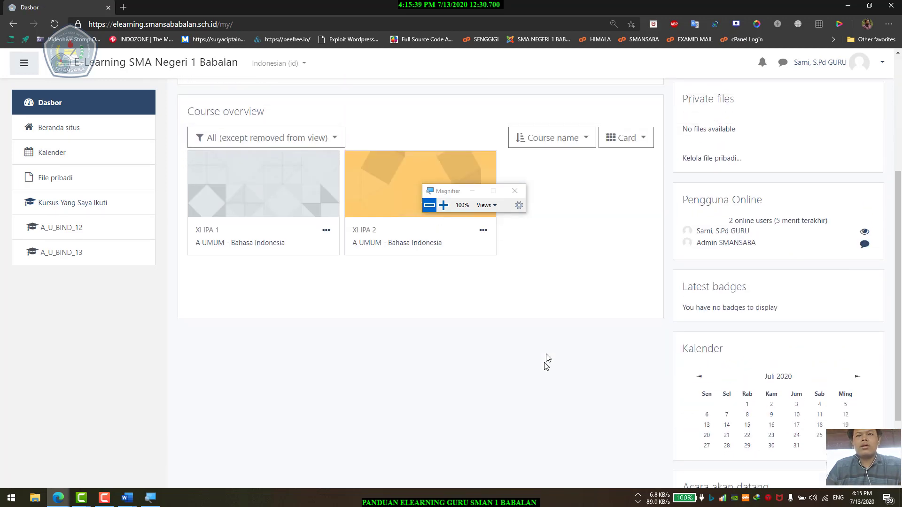
pyautogui.scroll(3, 546, 362)
pyautogui.hotkey('alt', 'Tab')
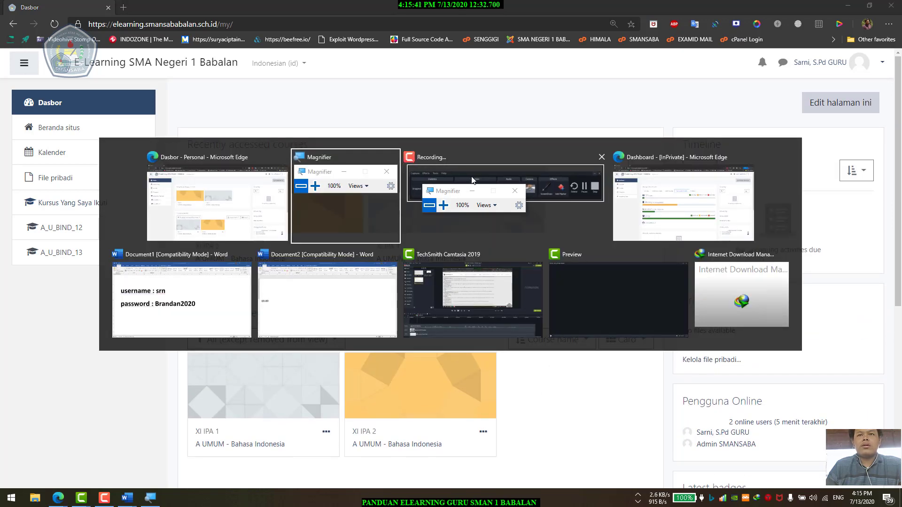
pyautogui.click(472, 180)
pyautogui.click(527, 323)
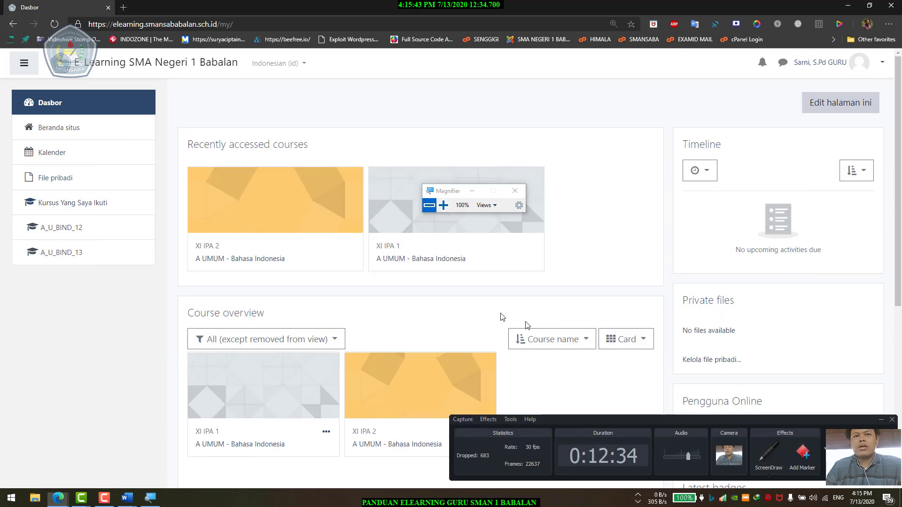
pyautogui.click(881, 420)
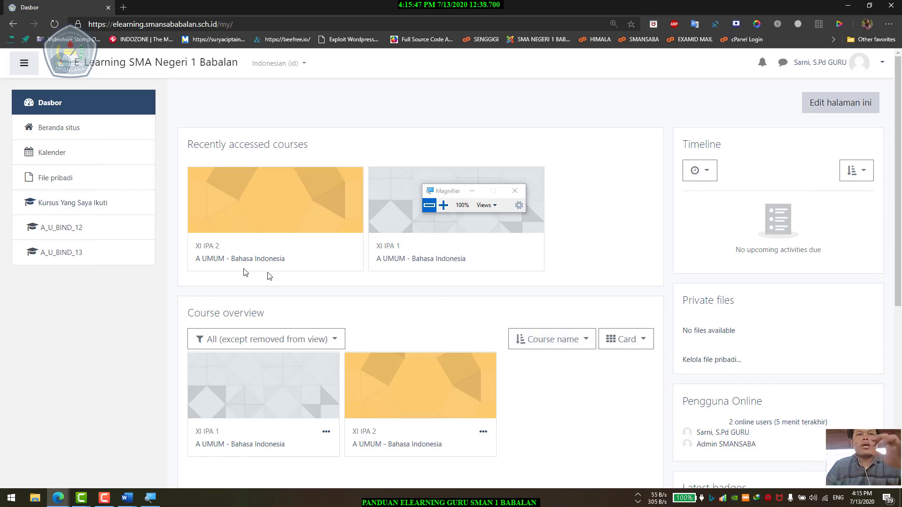
pyautogui.click(471, 191)
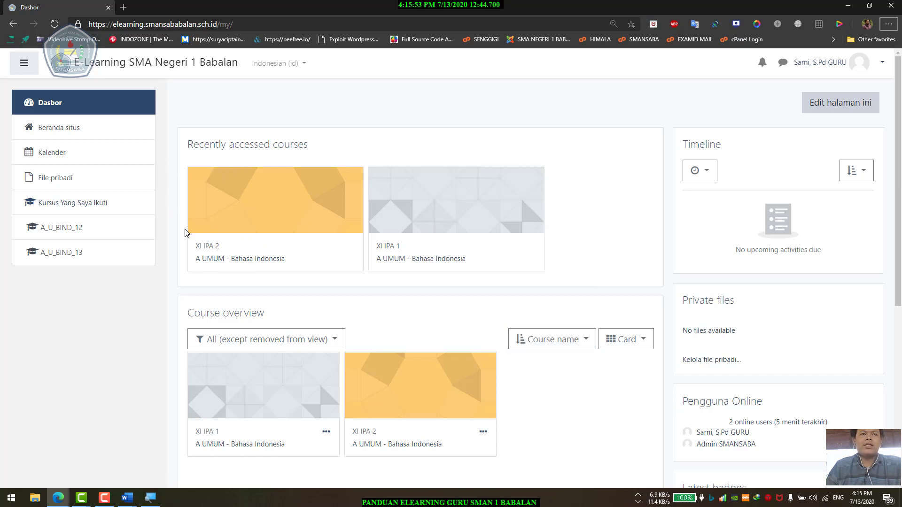
pyautogui.scroll(-1, 497, 152)
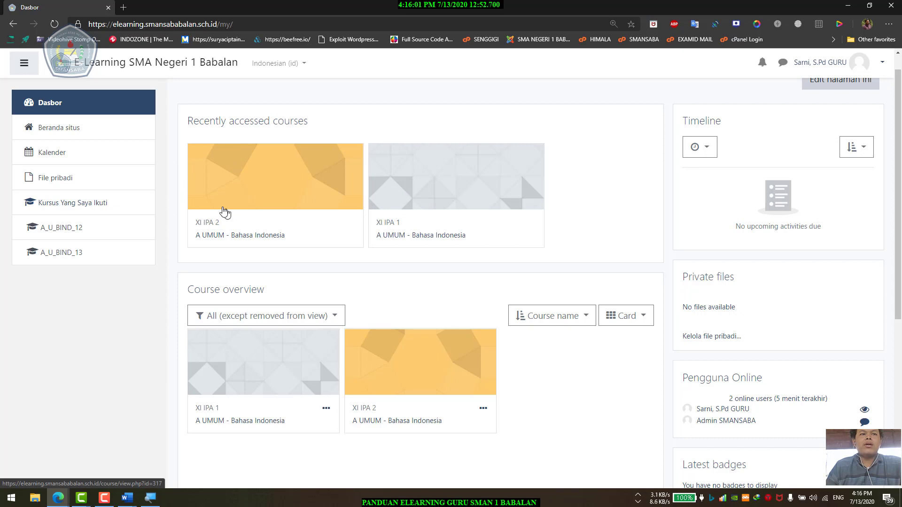
pyautogui.click(211, 194)
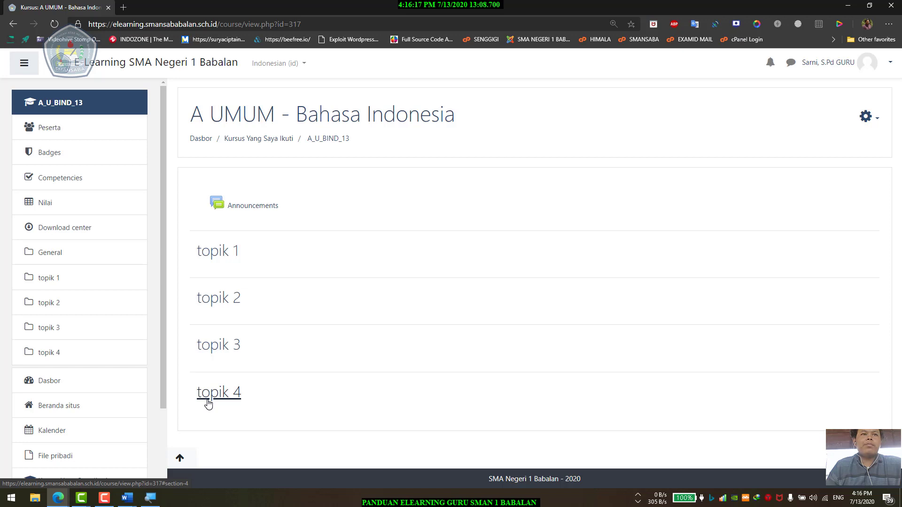
pyautogui.hotkey('alt', 'Tab')
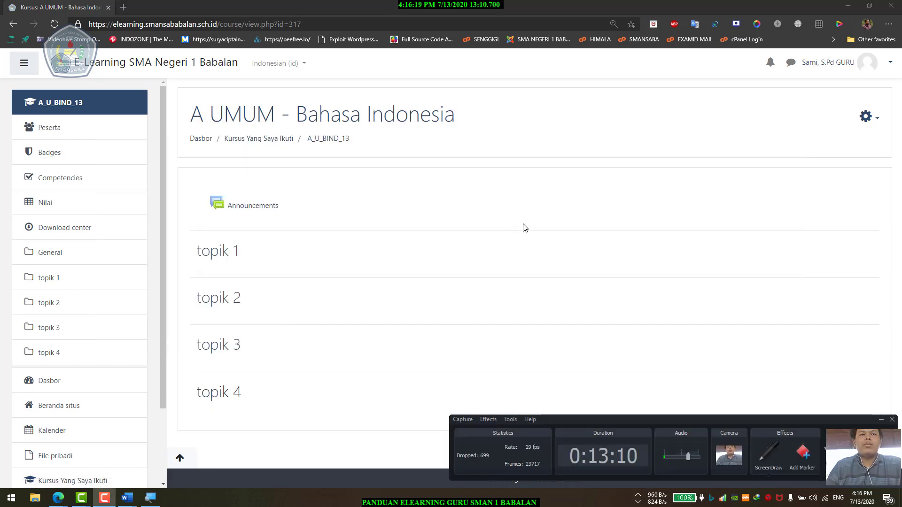
pyautogui.click(881, 421)
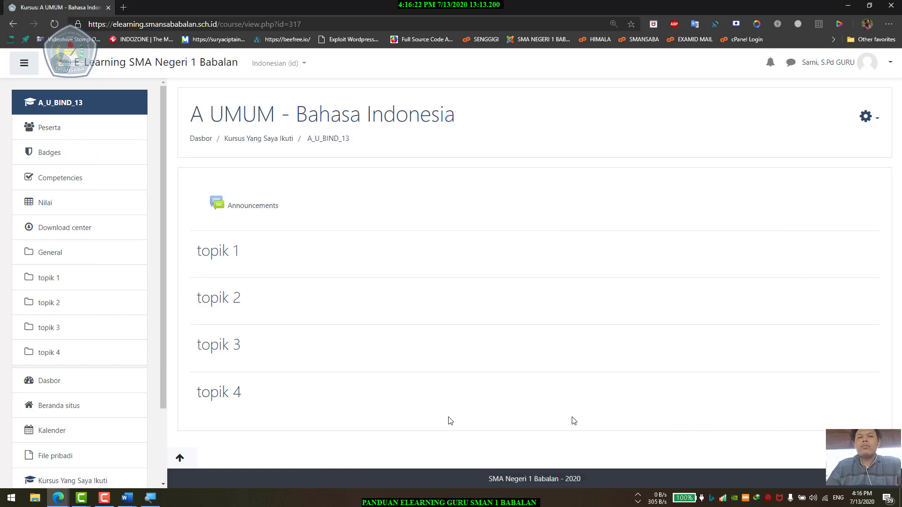
pyautogui.click(152, 502)
pyautogui.click(443, 206)
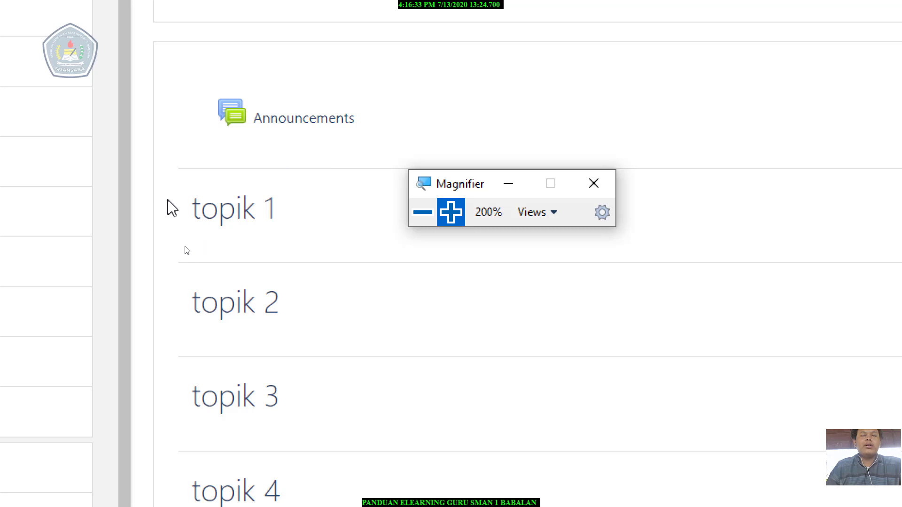
# Reset Windows Magnifier to 100%, then magnify the screen to 200%
pyautogui.click(422, 213)
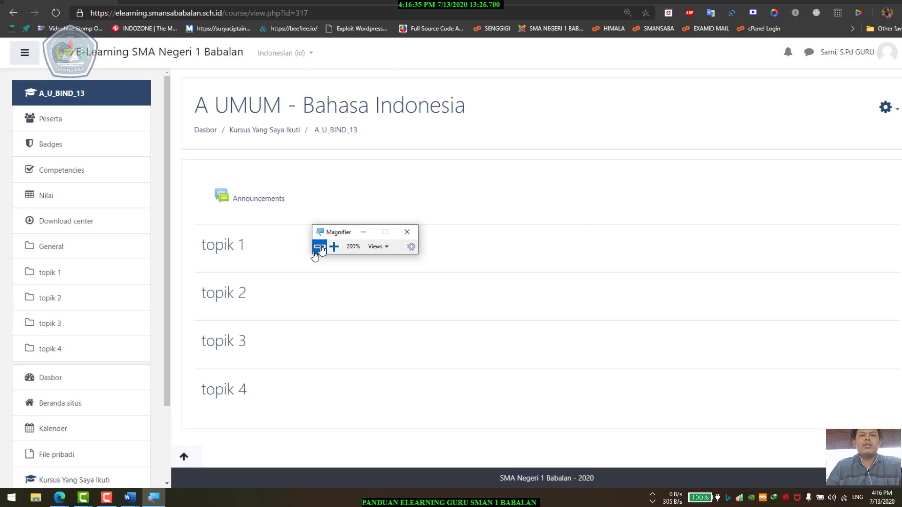
pyautogui.click(351, 240)
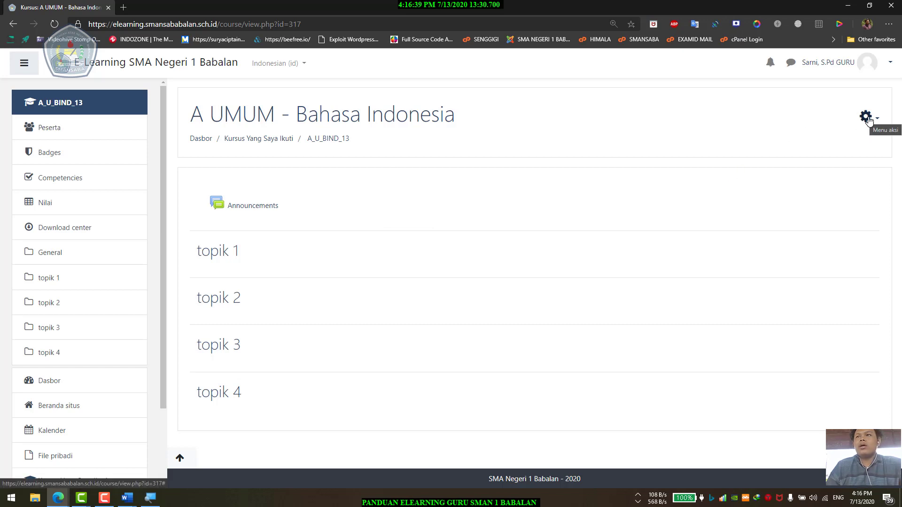
pyautogui.hotkey('alt', 'Tab')
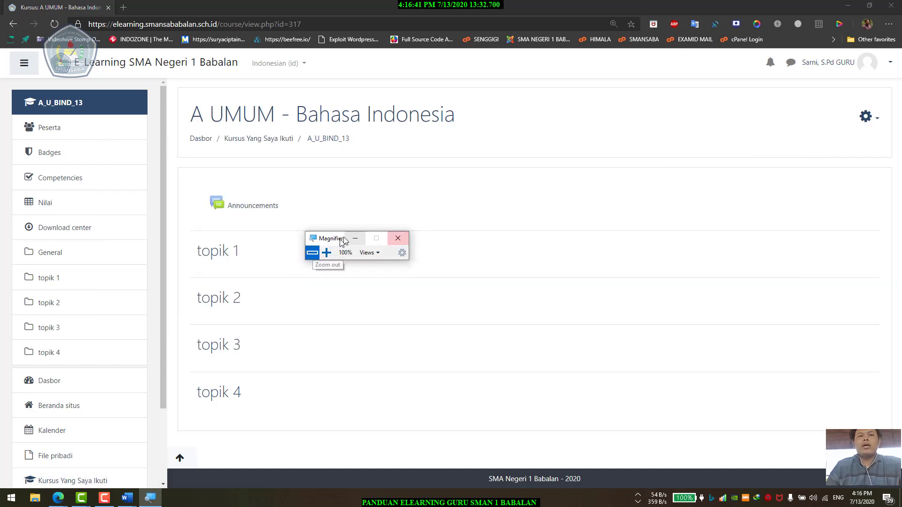
pyautogui.click(326, 252)
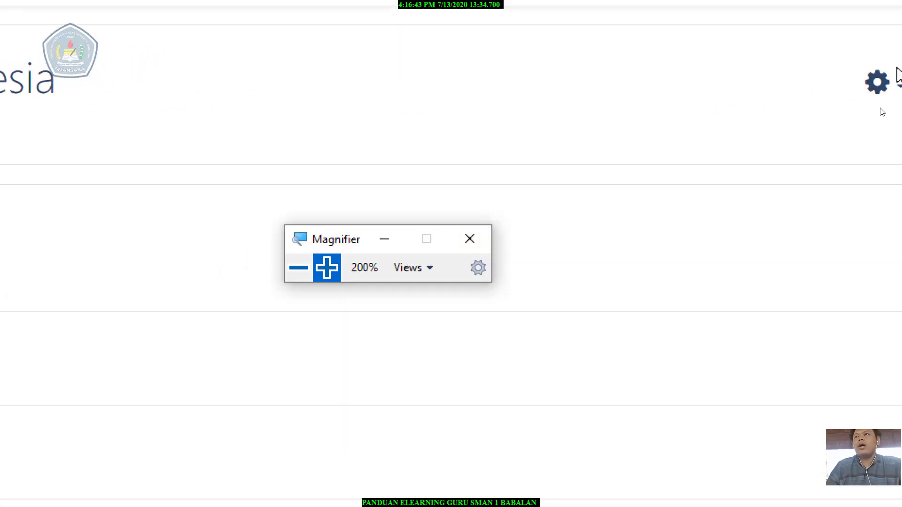
# Turn on editing mode from the course actions menu, then reset magnification to 100% and zoom the page to 150%
pyautogui.click(842, 90)
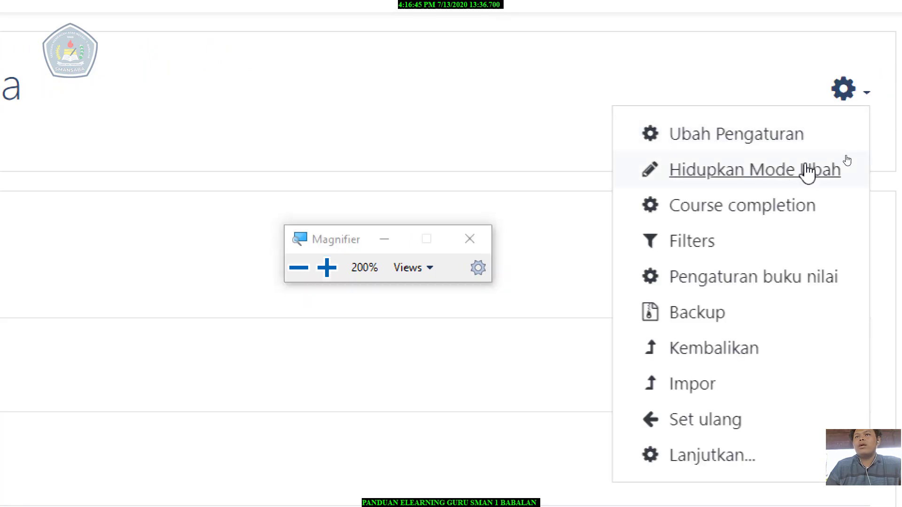
pyautogui.click(802, 182)
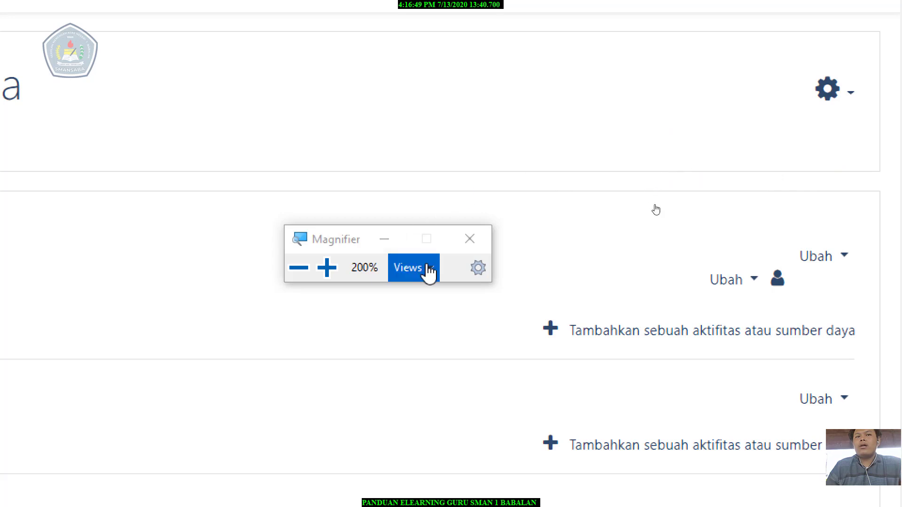
pyautogui.click(299, 270)
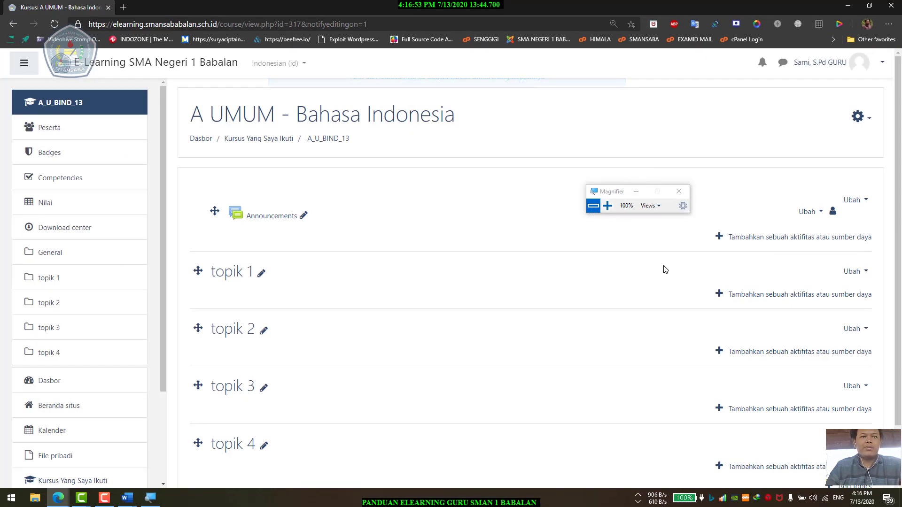
pyautogui.hotkey('ctrl', '+')
pyautogui.hotkey('ctrl', '+')
pyautogui.hotkey('ctrl', '+')
# Collapse the course navigation drawer, minimize Magnifier and scroll down to the topics
pyautogui.click(28, 66)
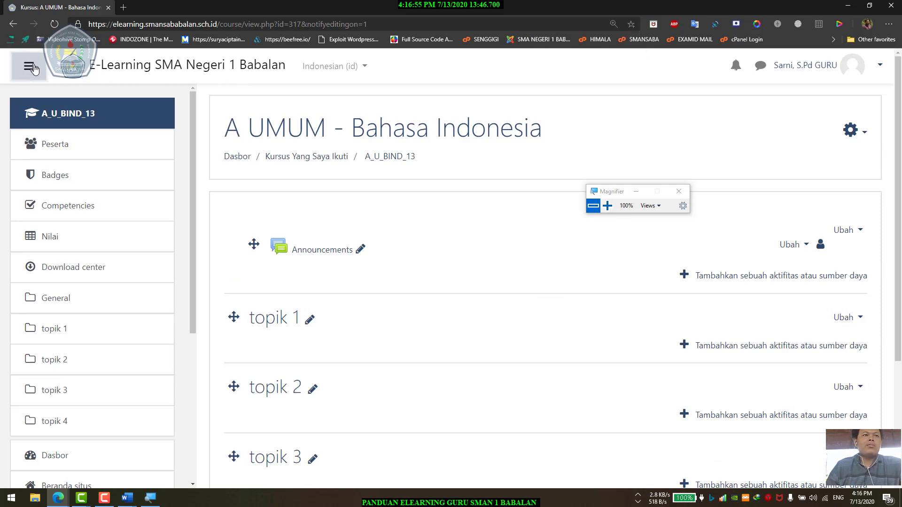
pyautogui.click(635, 192)
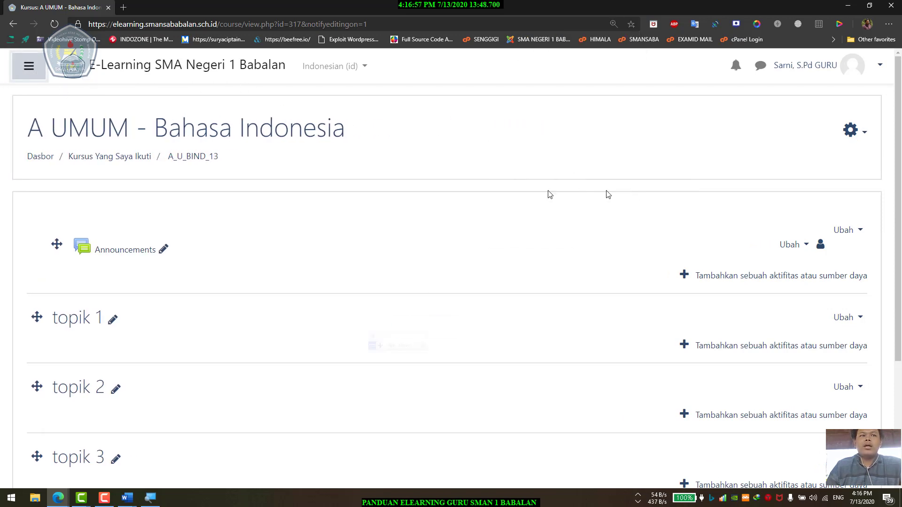
pyautogui.scroll(-3, 467, 201)
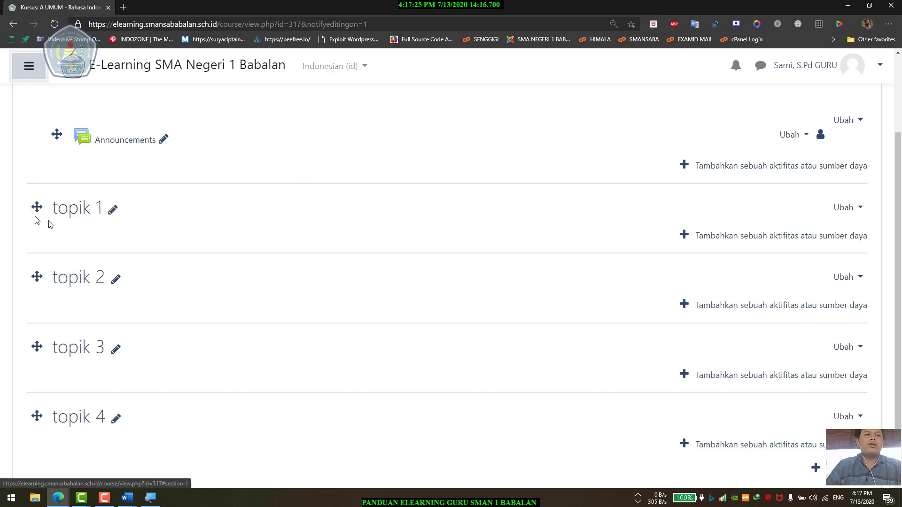
# Begin renaming topik 1, drafting 'Analisis Cerpen' with a 'Pertemuan 1 -' prefix
pyautogui.click(114, 212)
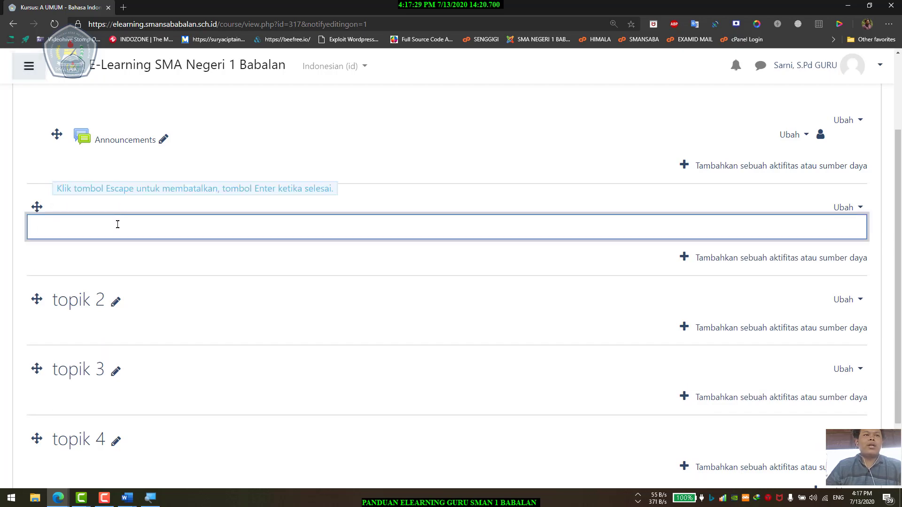
pyautogui.write('K')
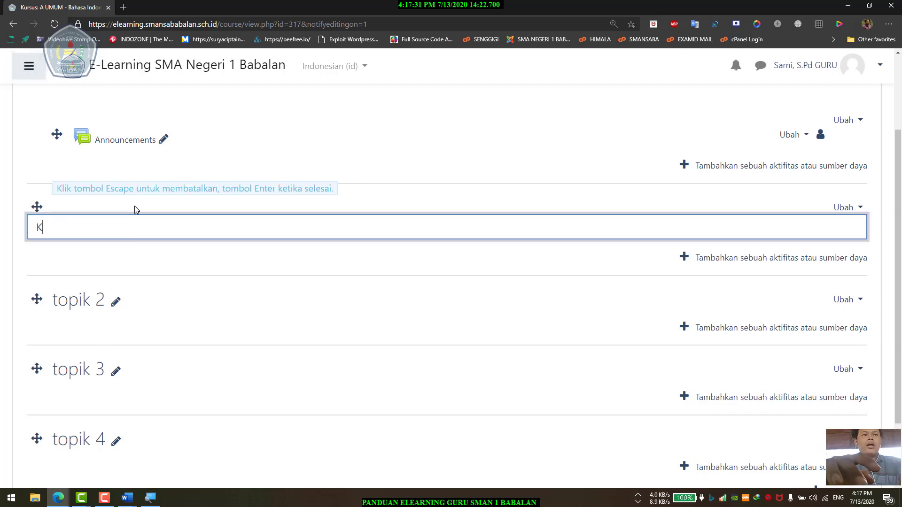
pyautogui.press('BackSpace')
pyautogui.write('Analisis Cerpen')
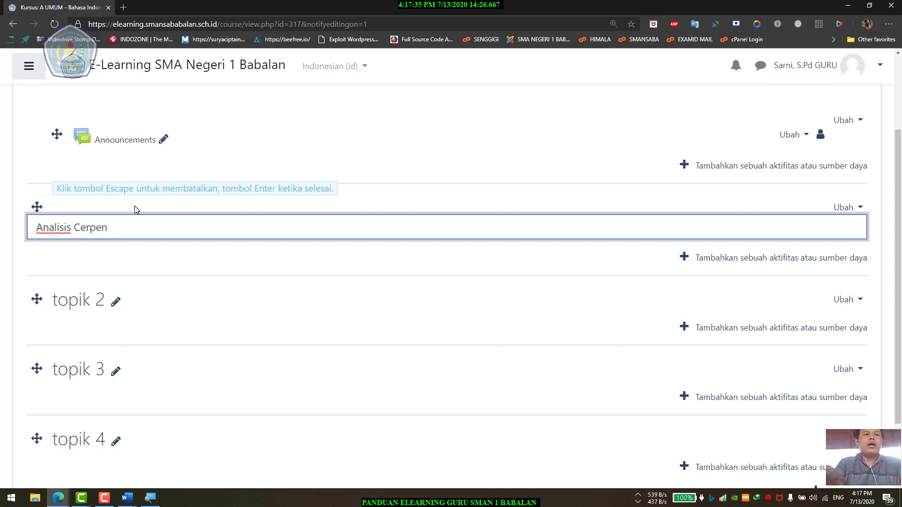
pyautogui.press('Home')
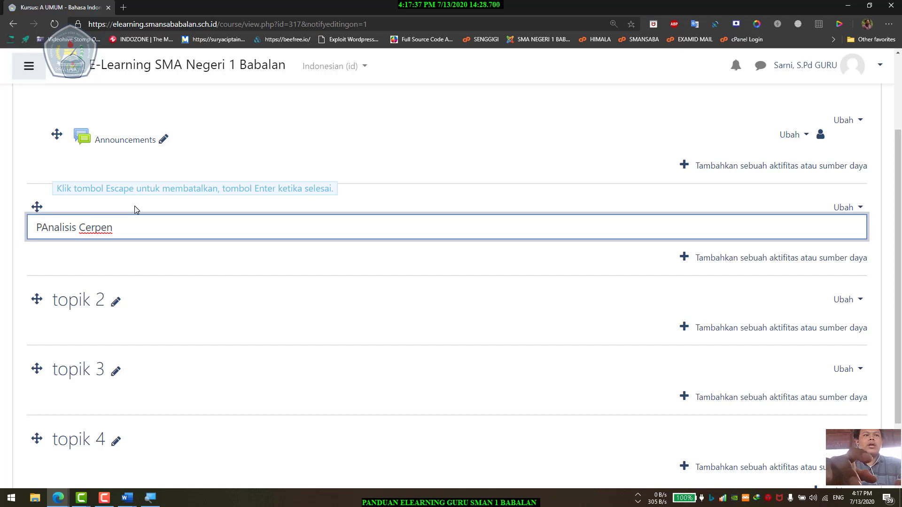
pyautogui.write('ertemuan 1 -')
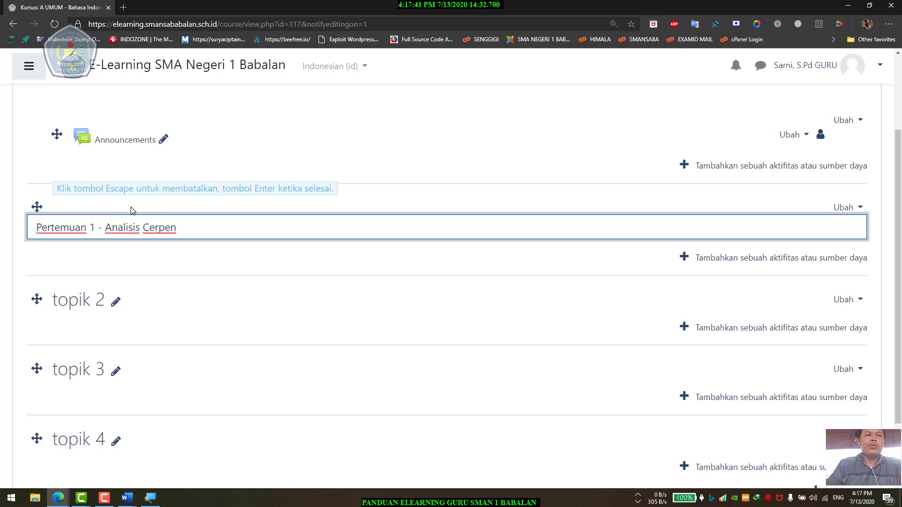
# Replace the prefix so the name reads '1 - Analisis Cerpen' and save it
pyautogui.doubleClick(53, 225)
pyautogui.write('Me')
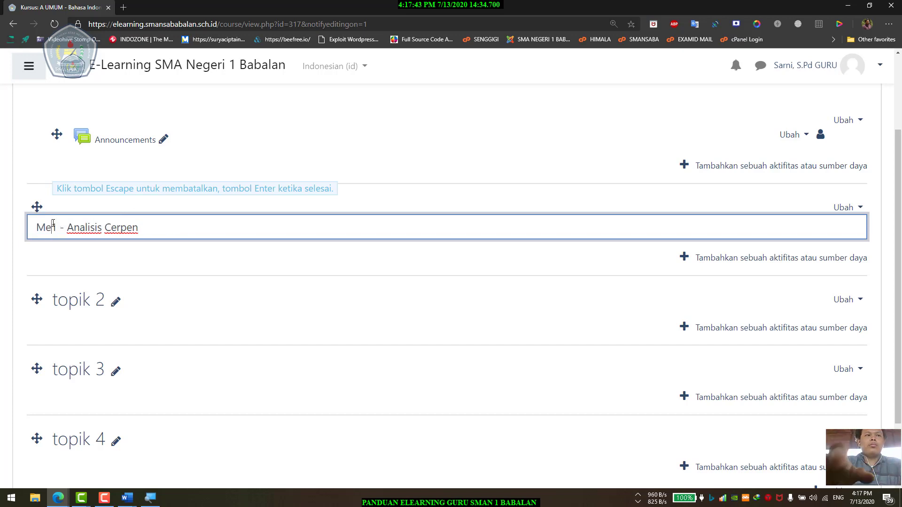
pyautogui.press('BackSpace')
pyautogui.write('in')
pyautogui.press('BackSpace')
pyautogui.press('BackSpace')
pyautogui.press('BackSpace')
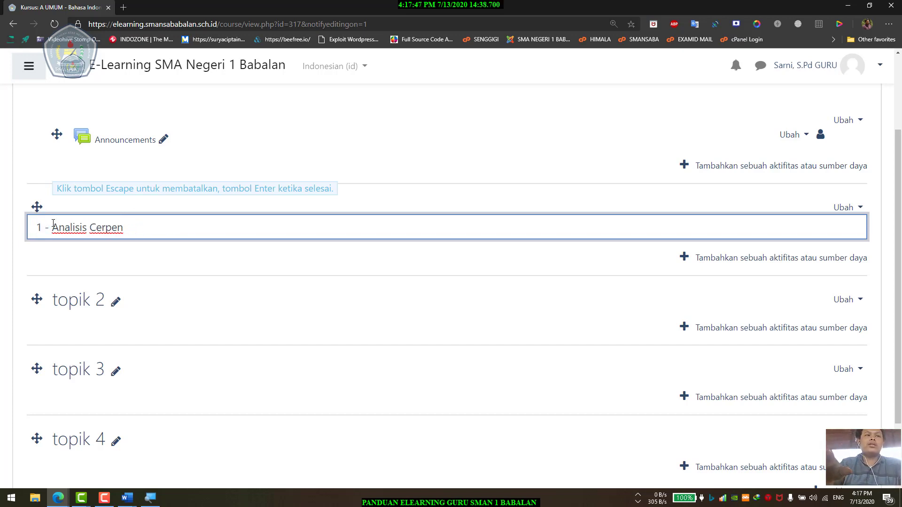
pyautogui.press('Delete')
pyautogui.press('Delete')
pyautogui.press('Delete')
pyautogui.press('Delete')
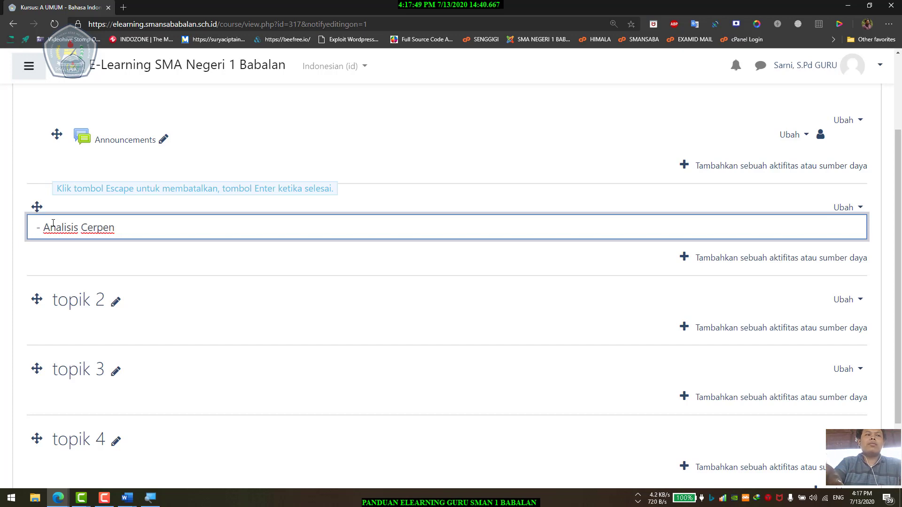
pyautogui.write('1 ')
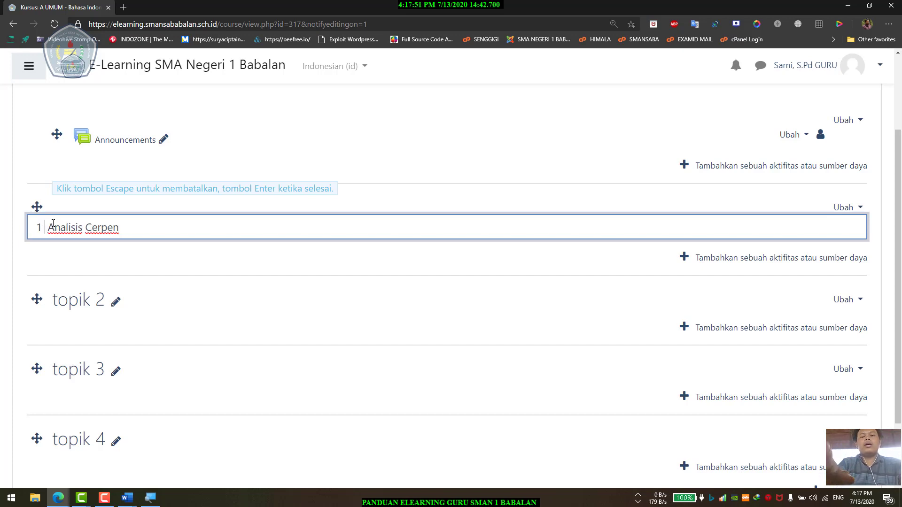
pyautogui.write('-')
pyautogui.press('BackSpace')
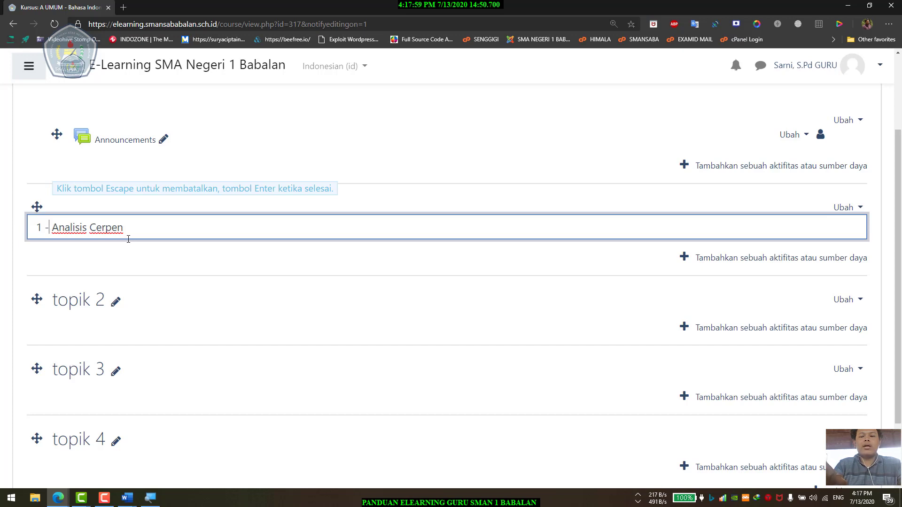
pyautogui.press('Return')
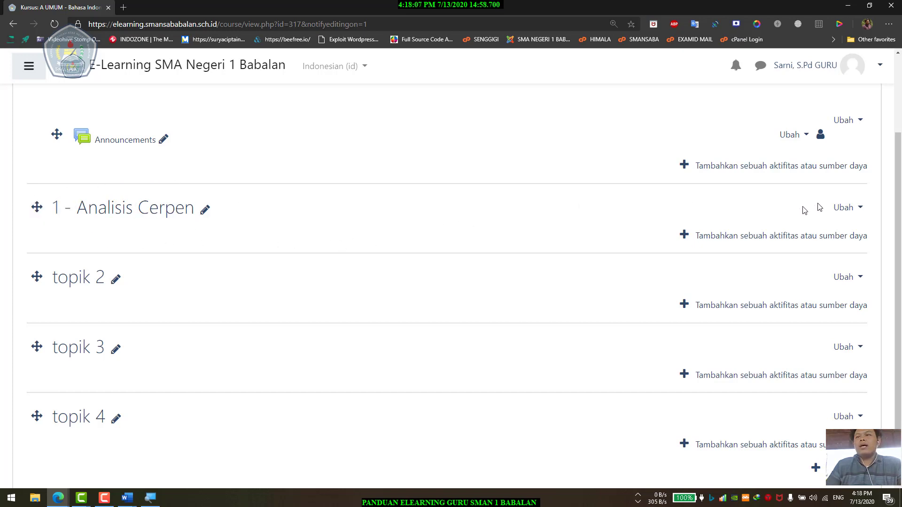
pyautogui.click(860, 208)
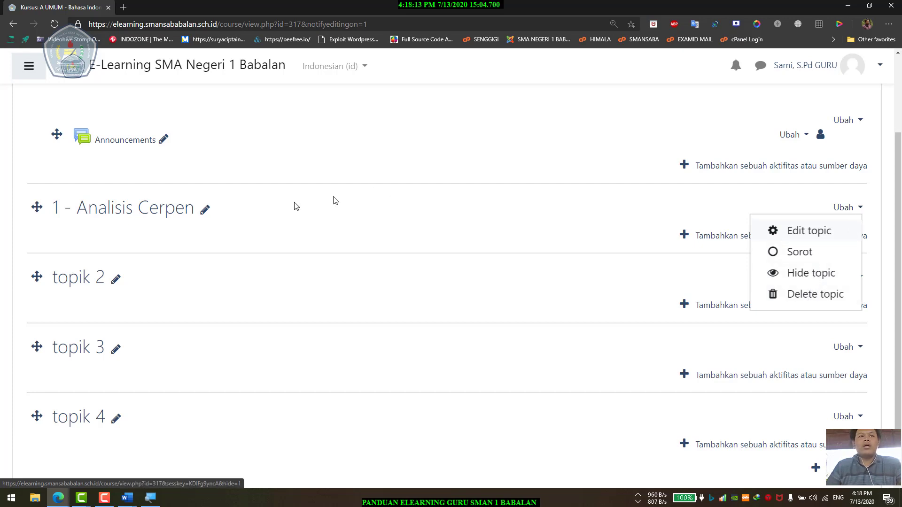
pyautogui.click(776, 252)
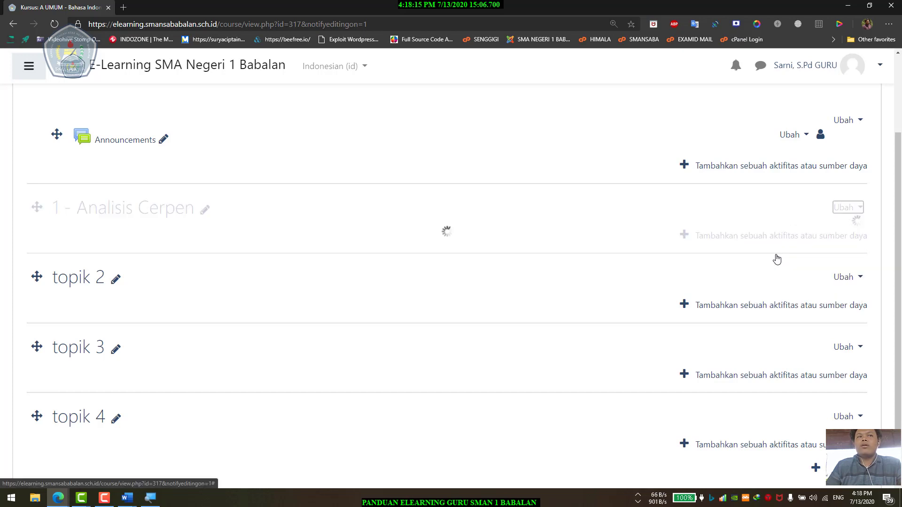
pyautogui.scroll(3, 504, 234)
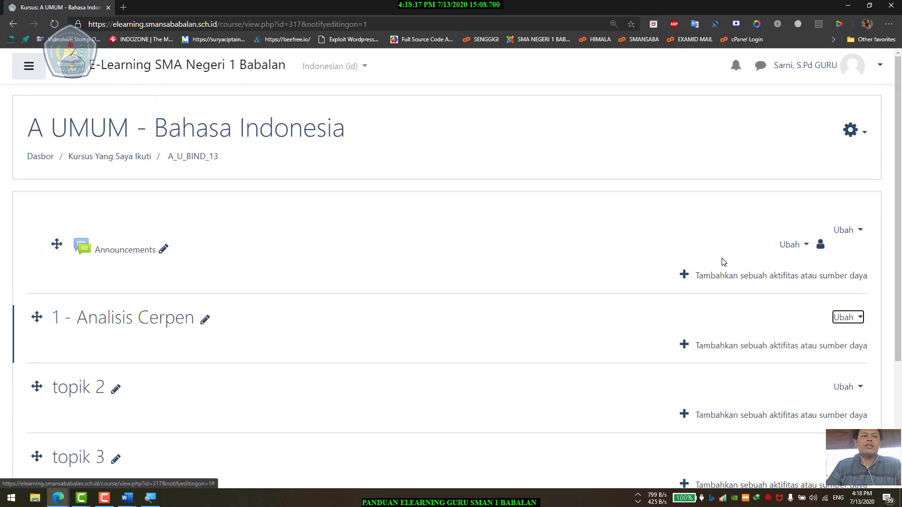
pyautogui.scroll(-4, 653, 322)
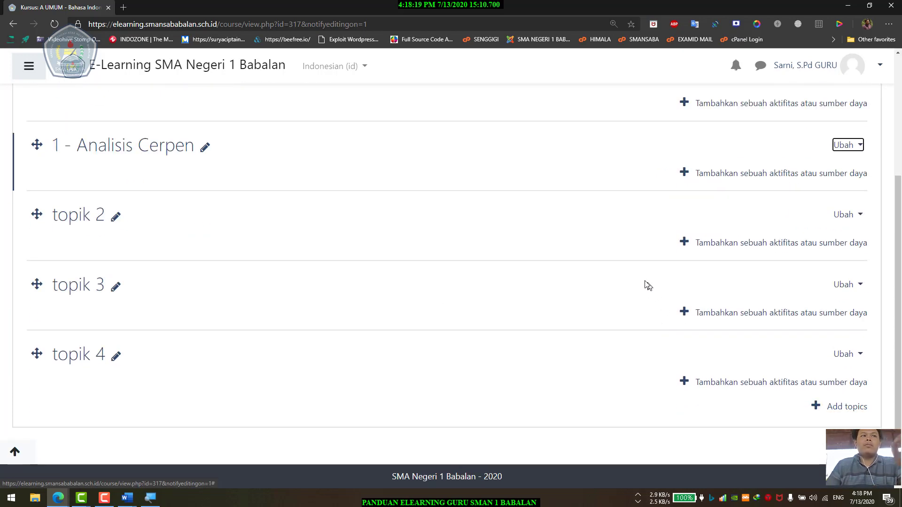
pyautogui.click(851, 147)
pyautogui.click(824, 188)
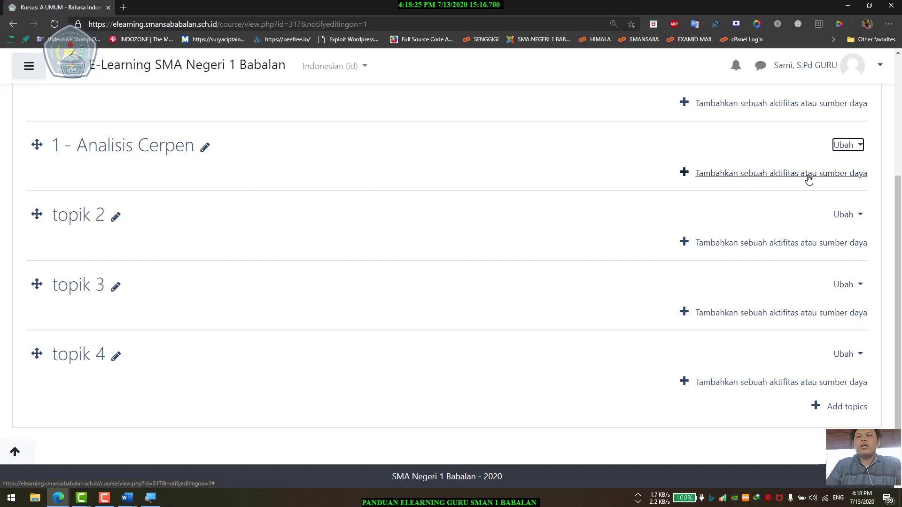
pyautogui.scroll(2, 484, 188)
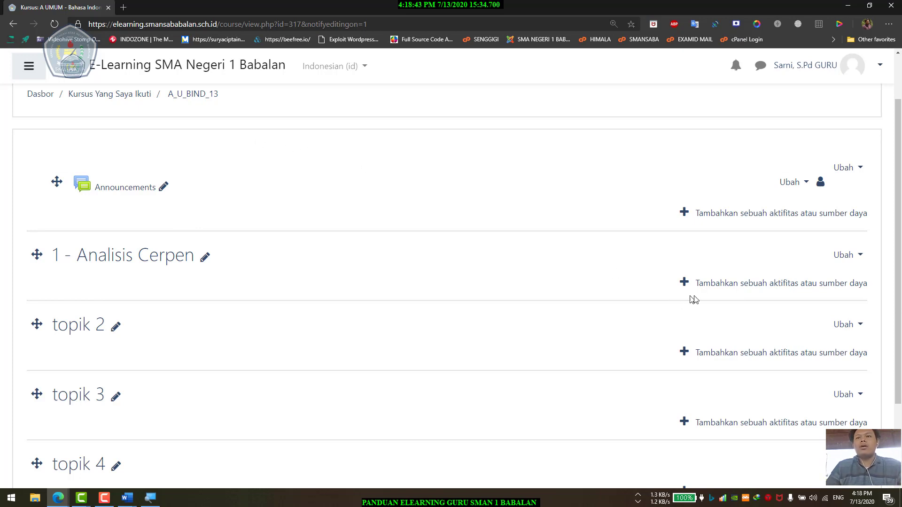
pyautogui.scroll(-3, 759, 281)
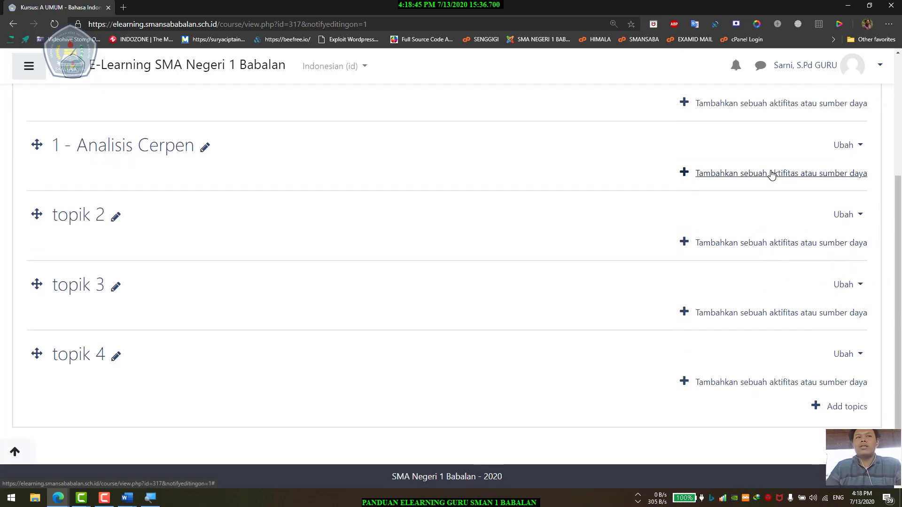
pyautogui.scroll(3, 774, 197)
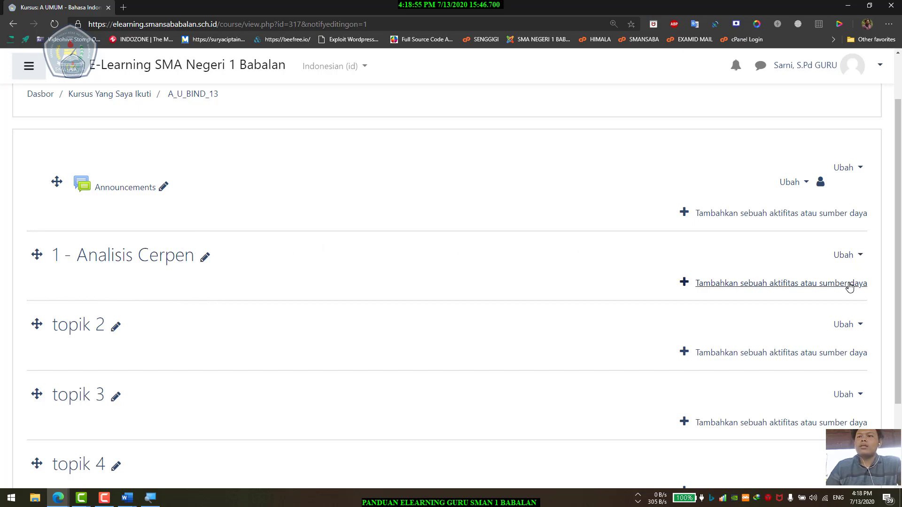
# Open the activity chooser under topic 1 and scroll through its activities and resources
pyautogui.click(742, 284)
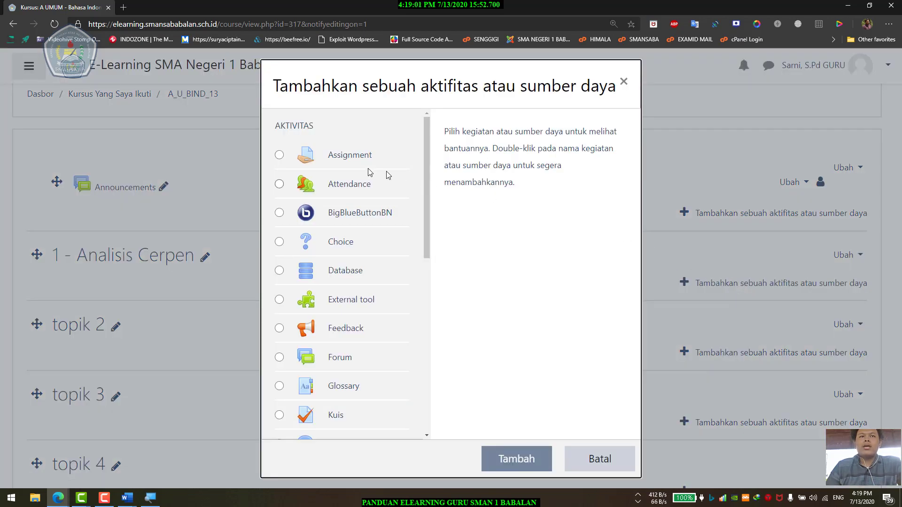
pyautogui.scroll(-2, 347, 298)
pyautogui.scroll(-6, 347, 295)
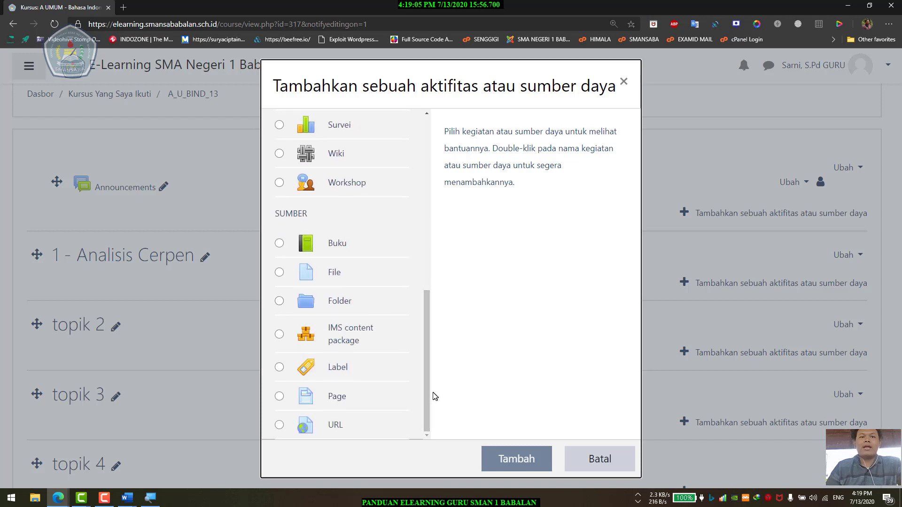
pyautogui.moveTo(424, 394); pyautogui.dragTo(424, 220)
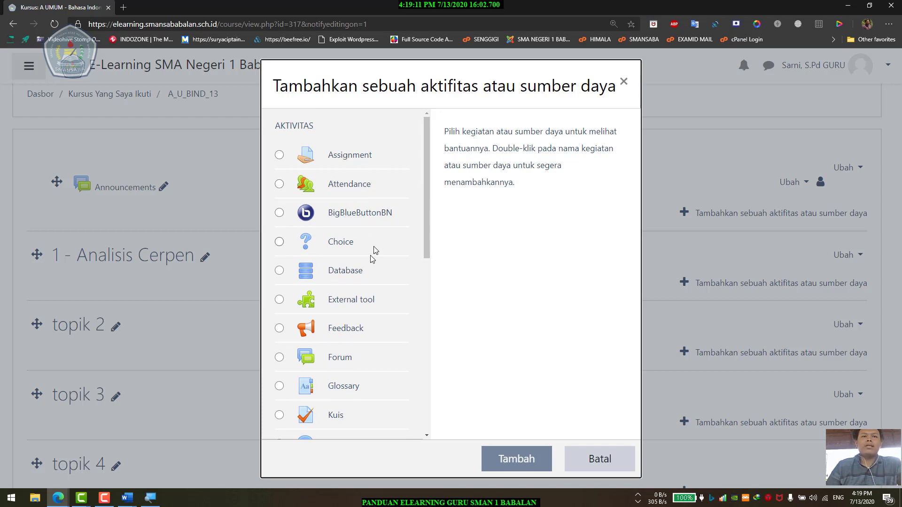
pyautogui.moveTo(426, 254); pyautogui.dragTo(423, 221)
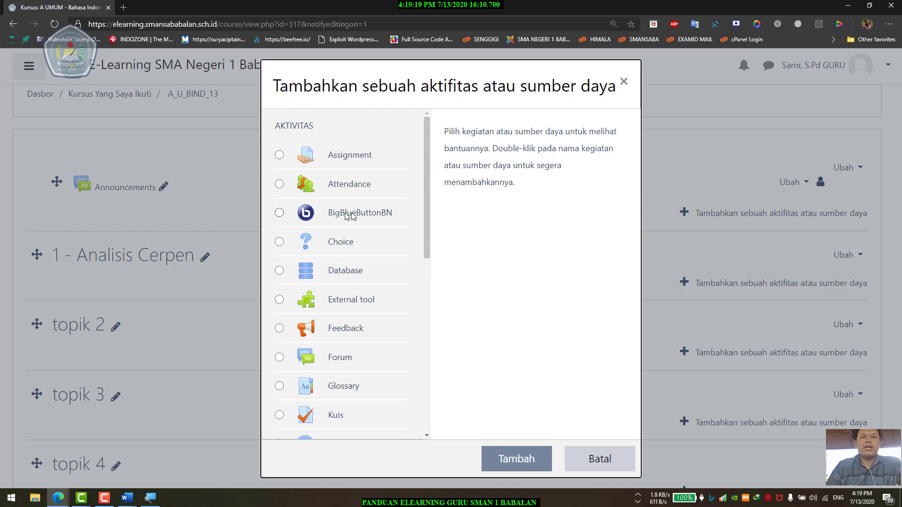
pyautogui.hotkey('alt', 'Tab')
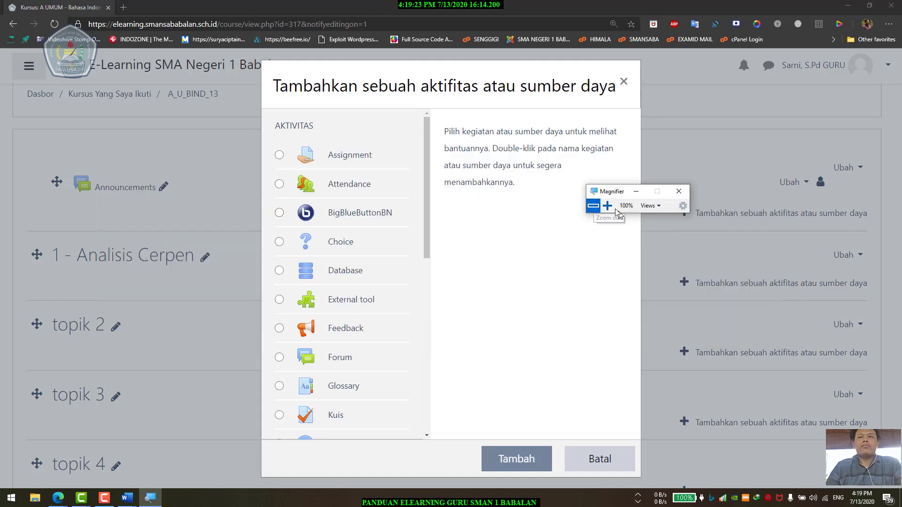
# Magnify to 200%, compare the Assignment, Attendance and BigBlueButtonBN descriptions, and pick Attendance
pyautogui.click(607, 208)
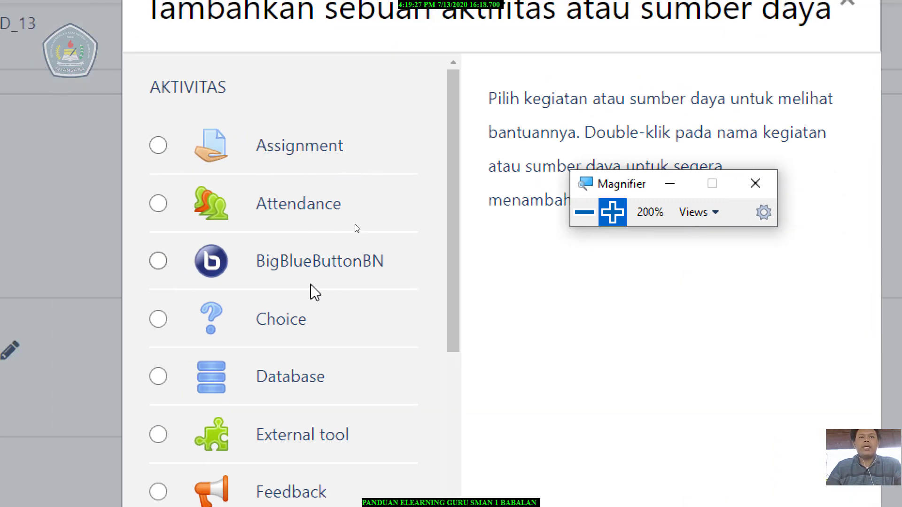
pyautogui.click(327, 147)
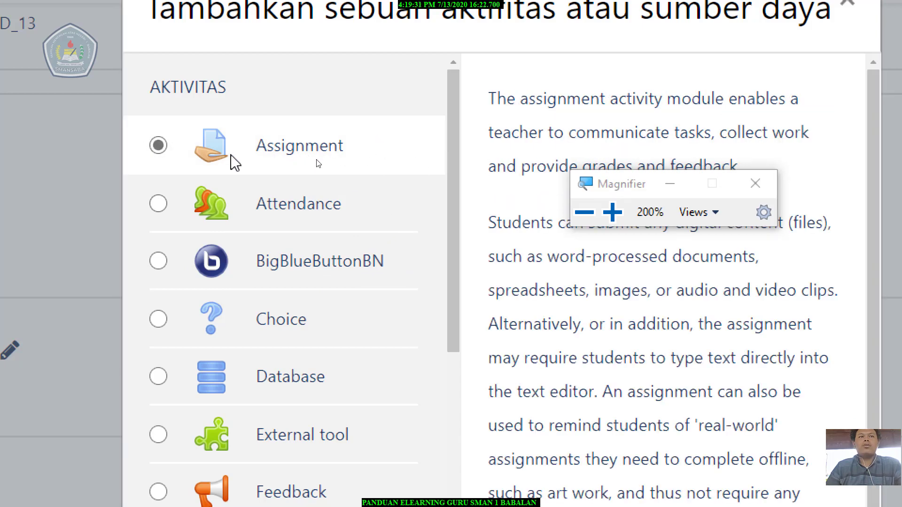
pyautogui.click(328, 188)
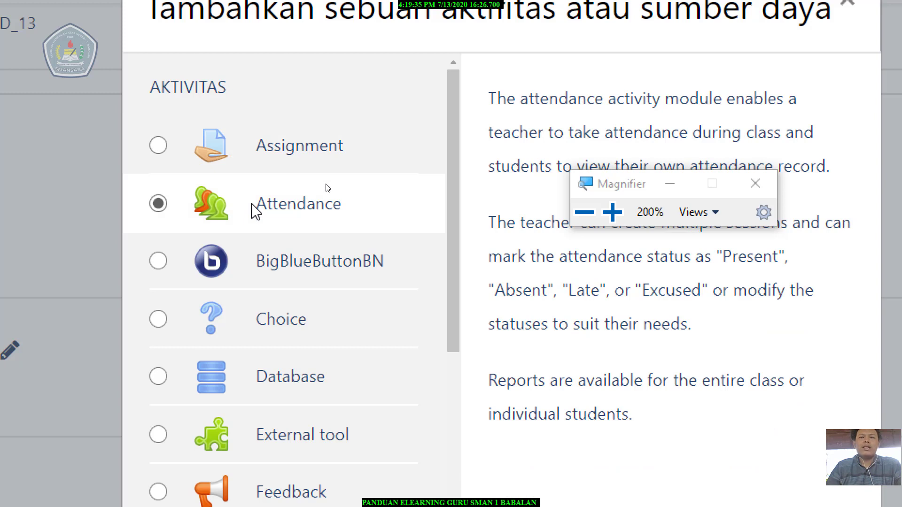
pyautogui.click(269, 268)
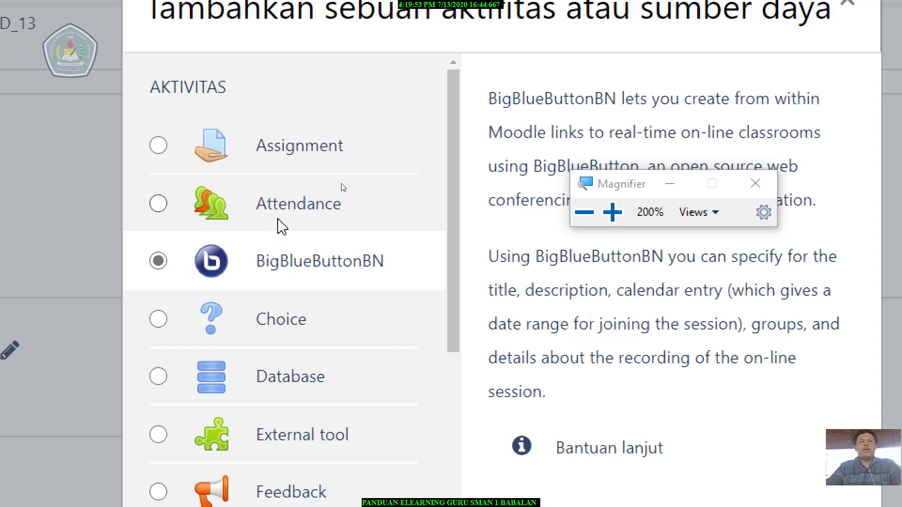
pyautogui.click(289, 204)
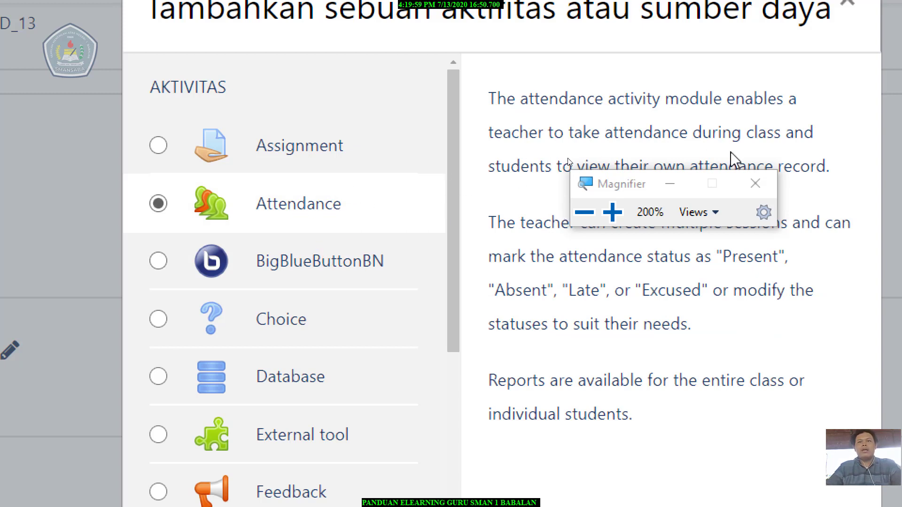
# Hide Magnifier's controls, then bring them back and return the screen to 100%
pyautogui.click(670, 184)
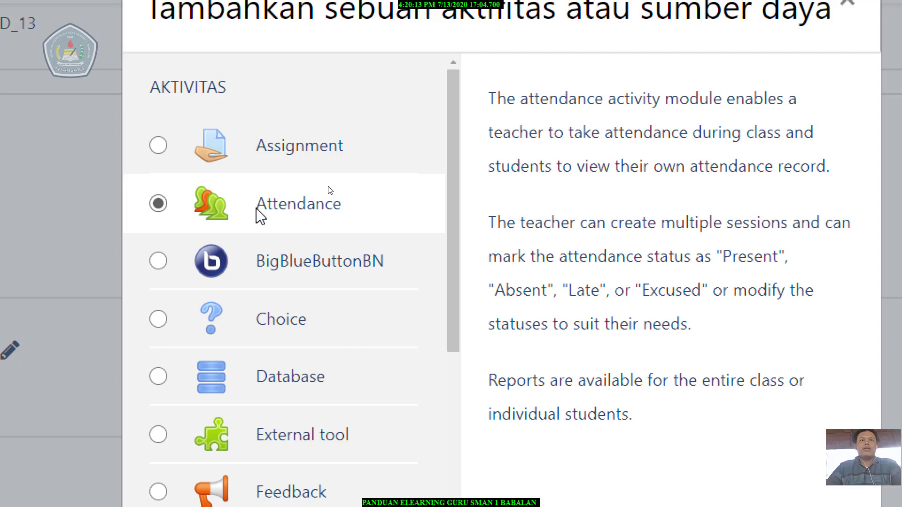
pyautogui.hotkey('alt', 'Tab')
pyautogui.click(583, 212)
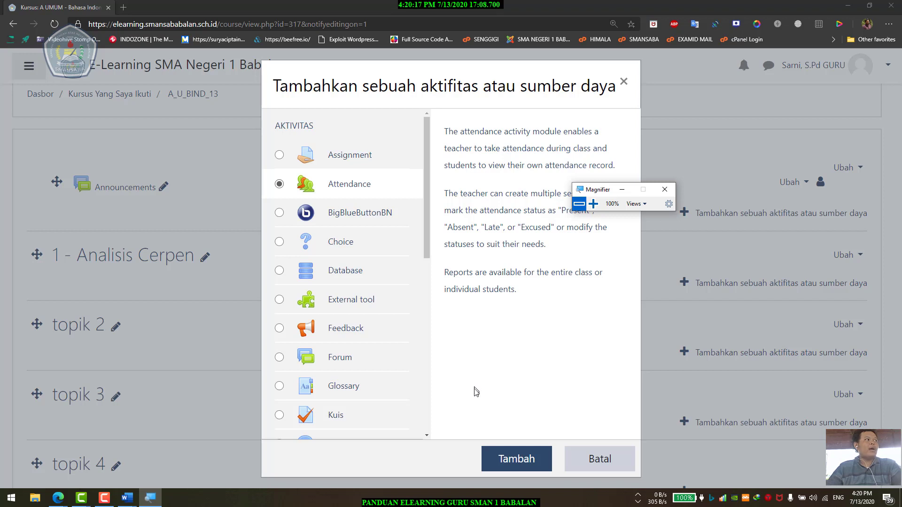
# Add the Attendance activity and replace its default name 'Attendance' with 'Absensi 1'
pyautogui.click(493, 459)
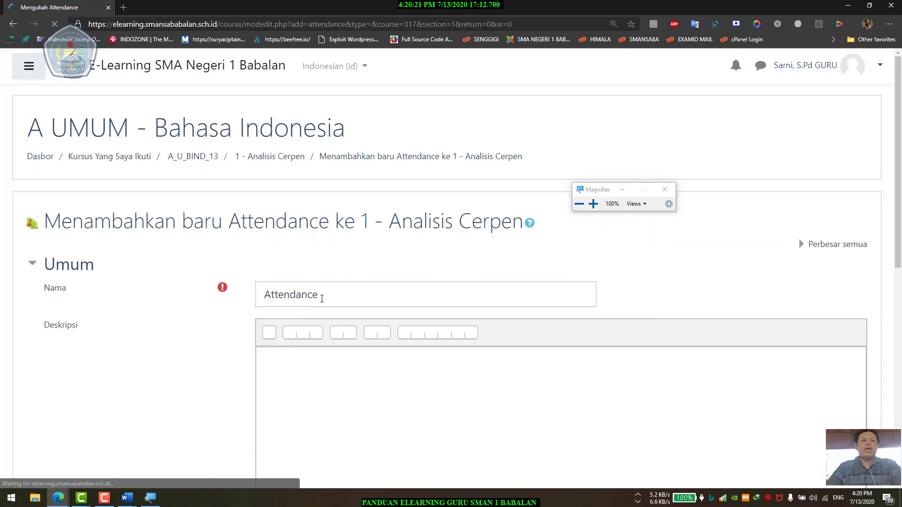
pyautogui.click(322, 299)
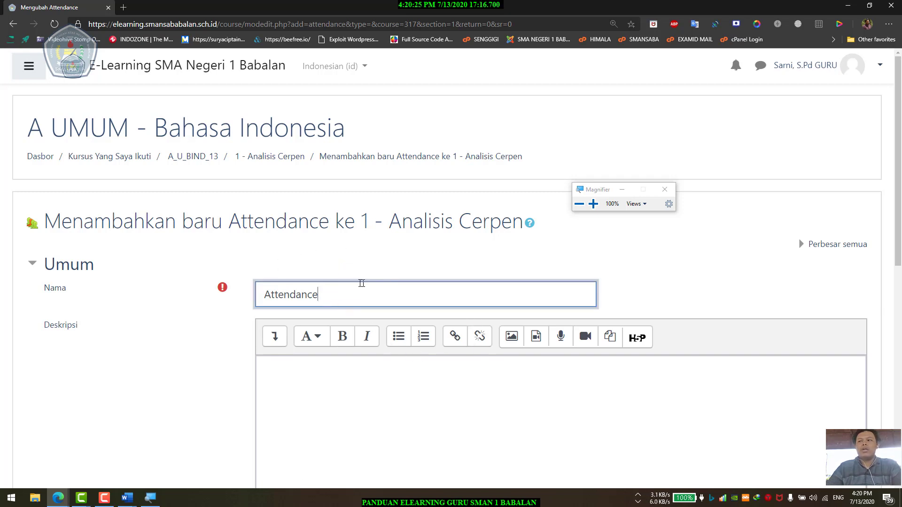
pyautogui.scroll(-5, 312, 291)
pyautogui.scroll(2, 315, 289)
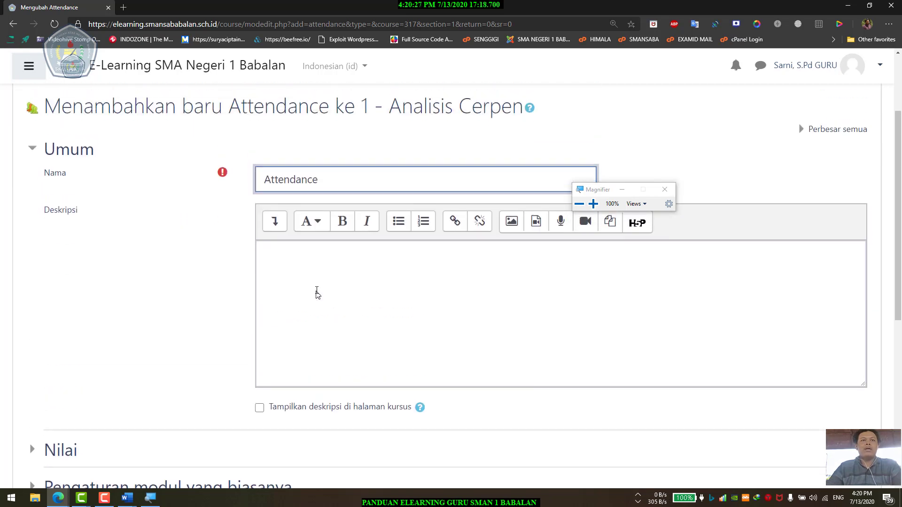
pyautogui.doubleClick(270, 180)
pyautogui.click(267, 179)
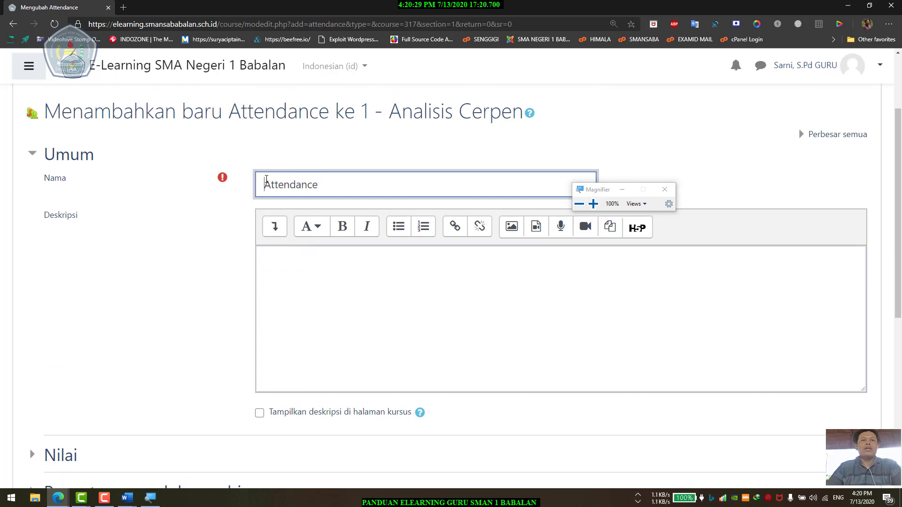
pyautogui.doubleClick(277, 180)
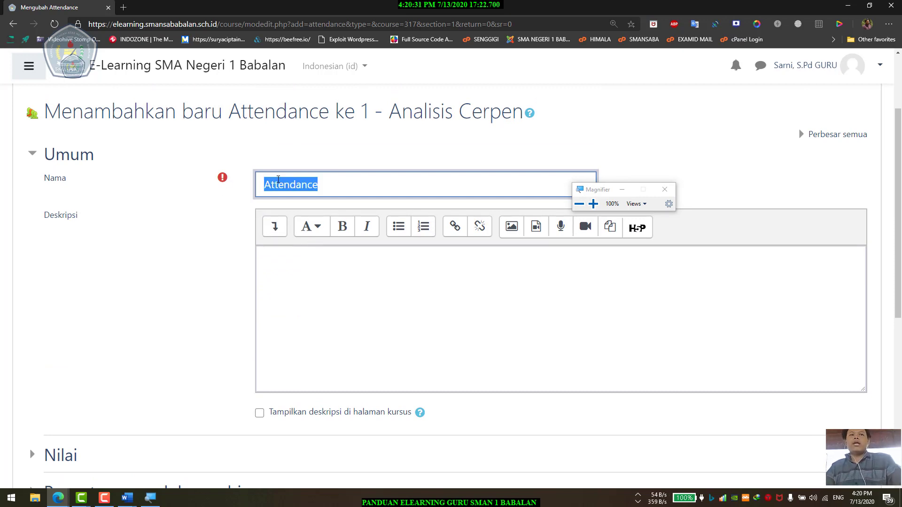
pyautogui.write('A')
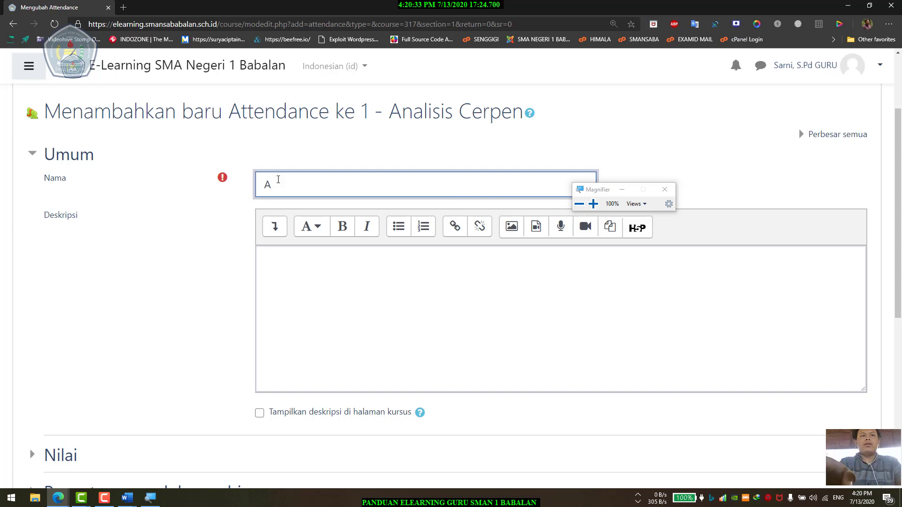
pyautogui.write('b')
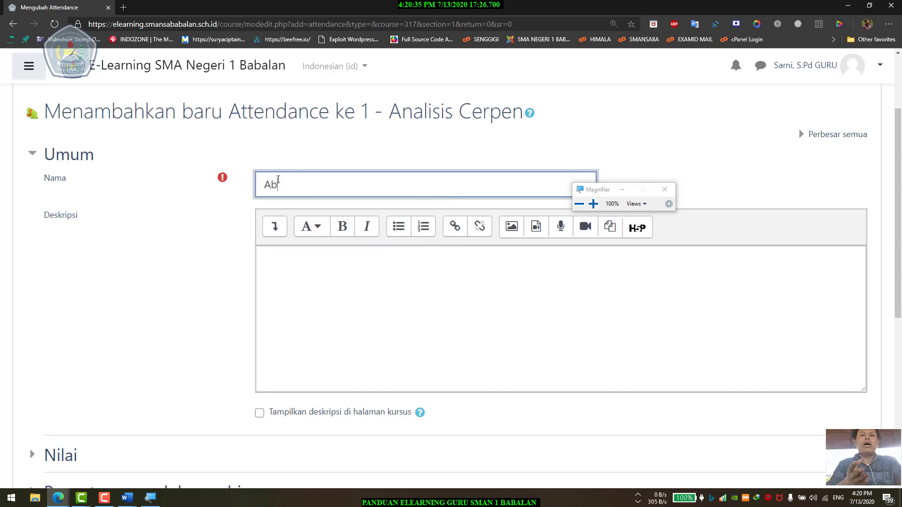
pyautogui.write('sensi 1')
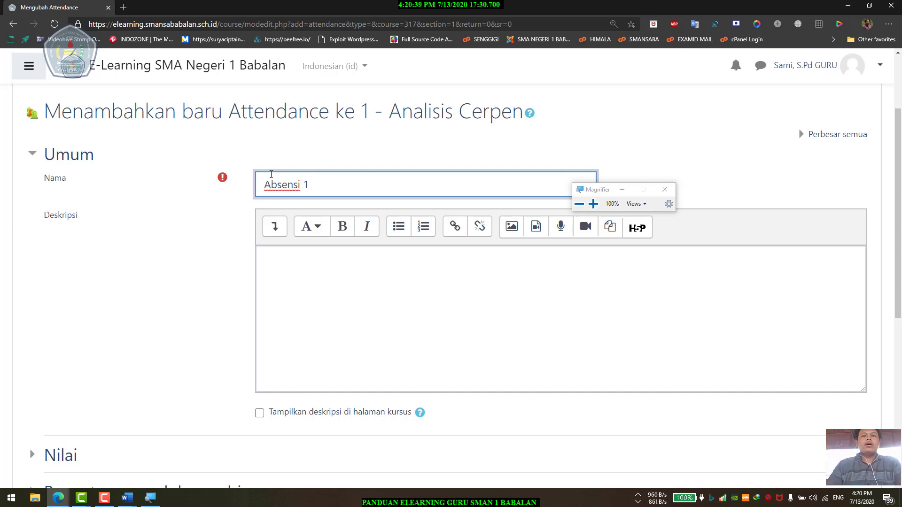
pyautogui.click(334, 319)
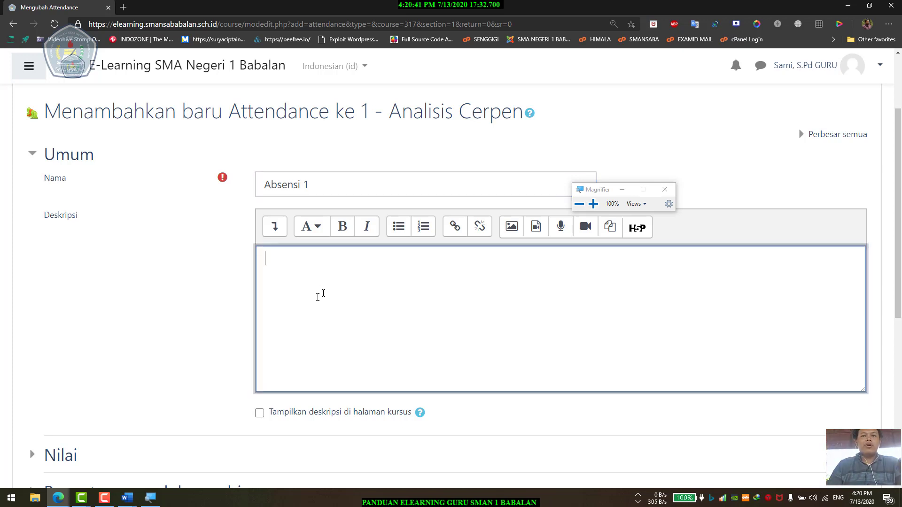
# Scroll down the Absensi 1 form and expand Pembatasan akses, showing 'Tidak ada'
pyautogui.scroll(-2, 320, 316)
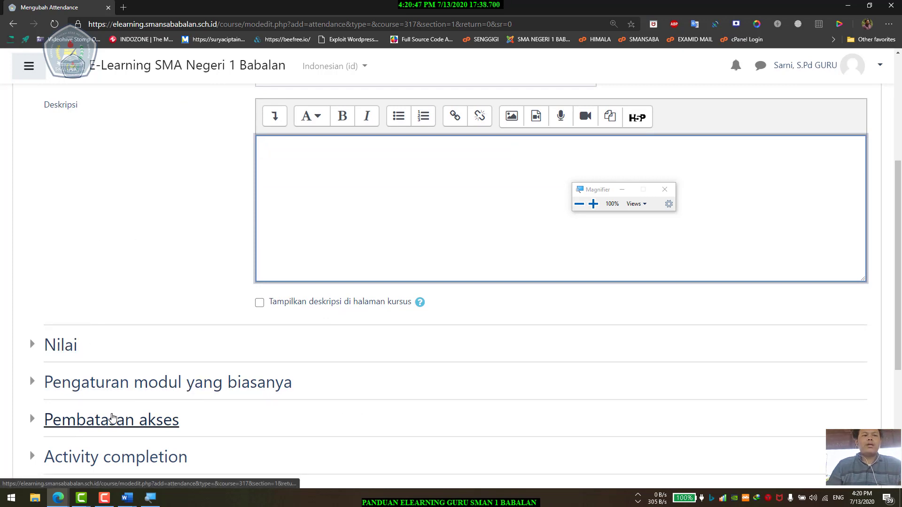
pyautogui.scroll(-4, 117, 409)
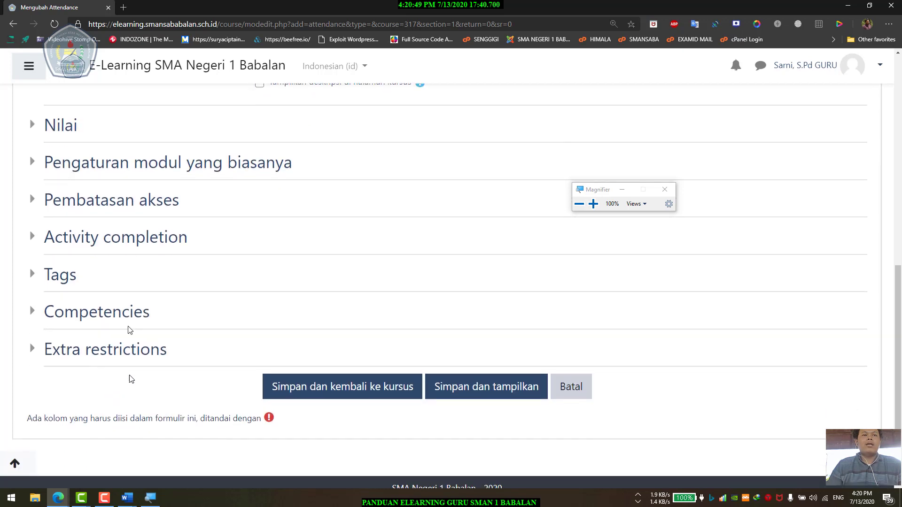
pyautogui.click(127, 198)
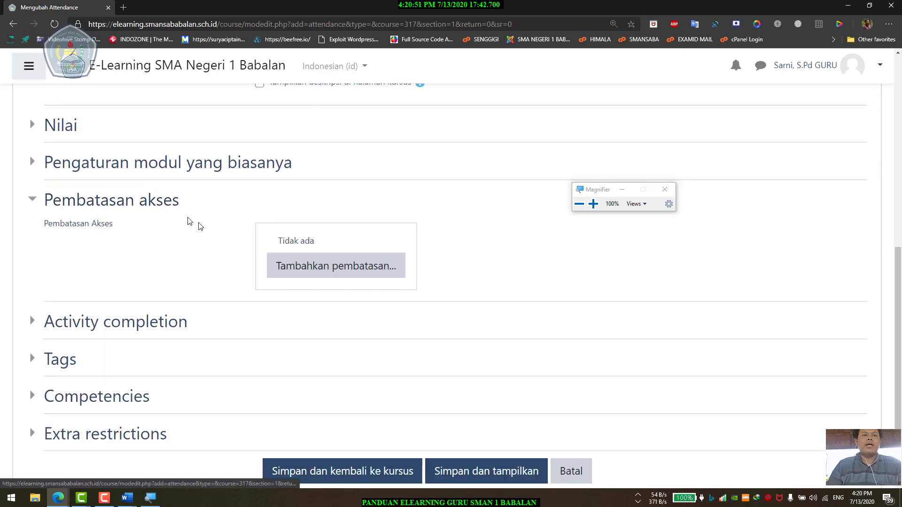
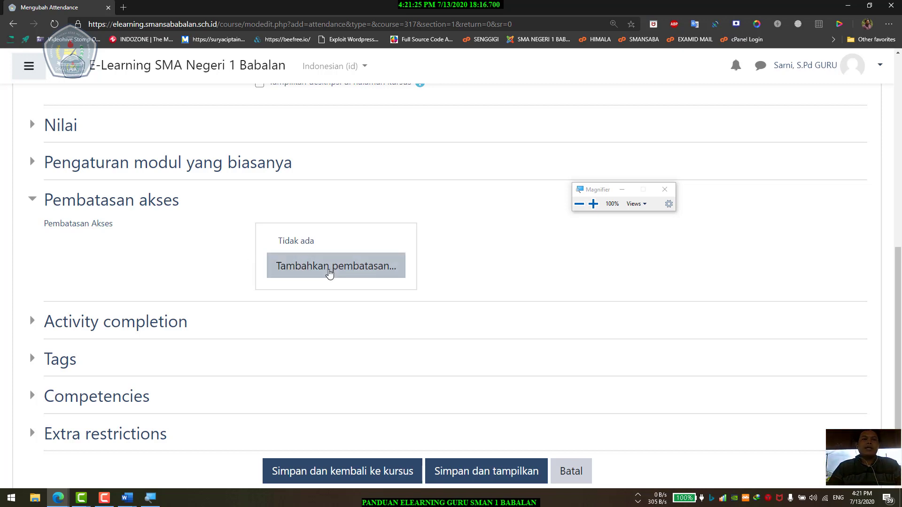
# Add a Date access restriction so entry opens from 13 Juli 2020 at 08:00
pyautogui.click(330, 273)
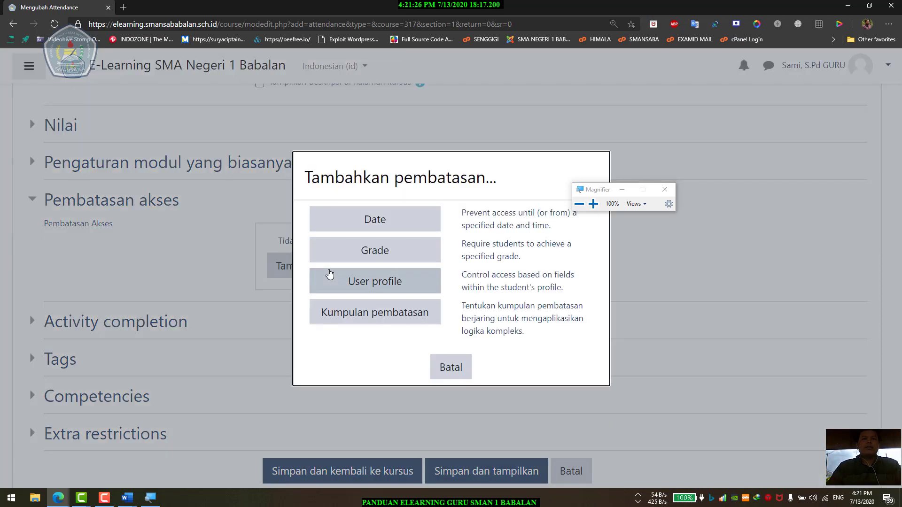
pyautogui.click(406, 225)
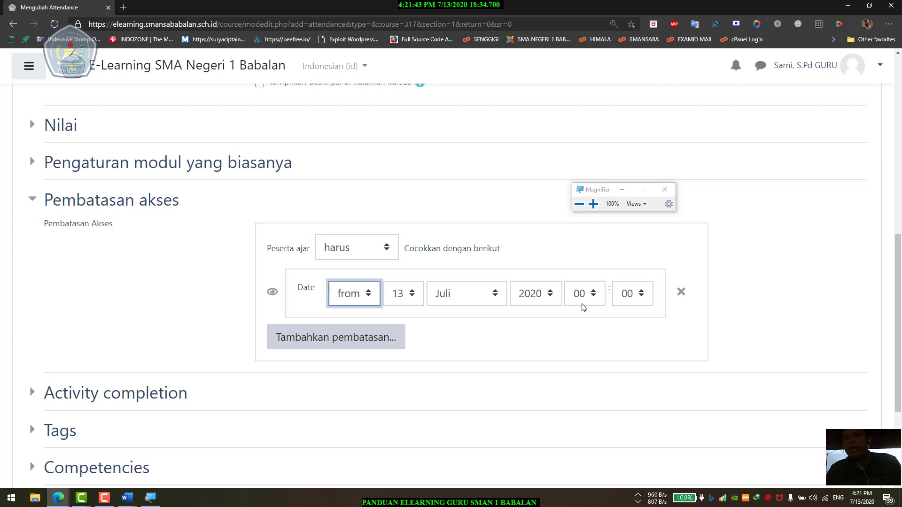
pyautogui.click(578, 296)
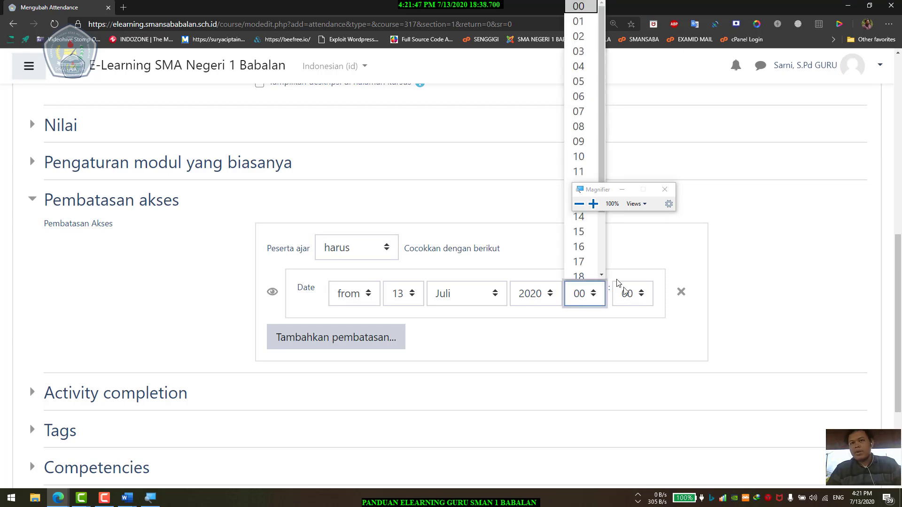
pyautogui.moveTo(604, 150); pyautogui.dragTo(604, 230)
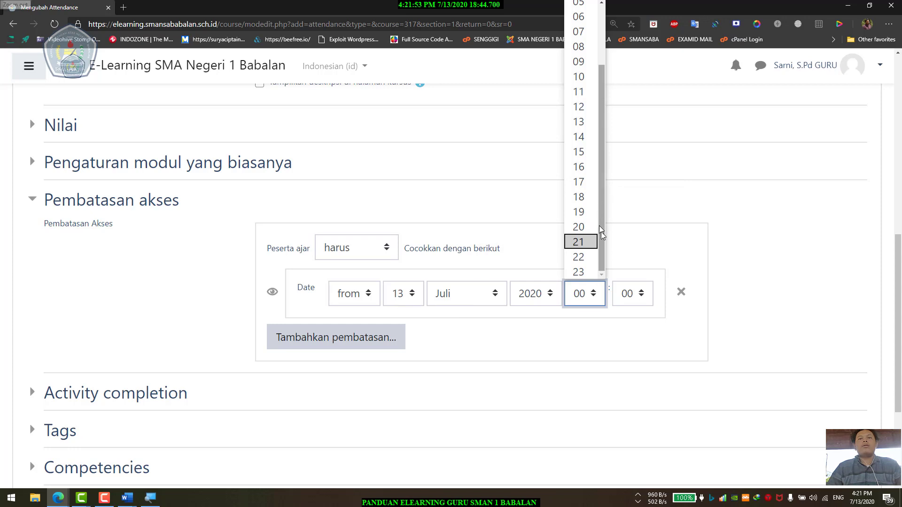
pyautogui.moveTo(600, 237); pyautogui.dragTo(594, 164)
pyautogui.click(581, 118)
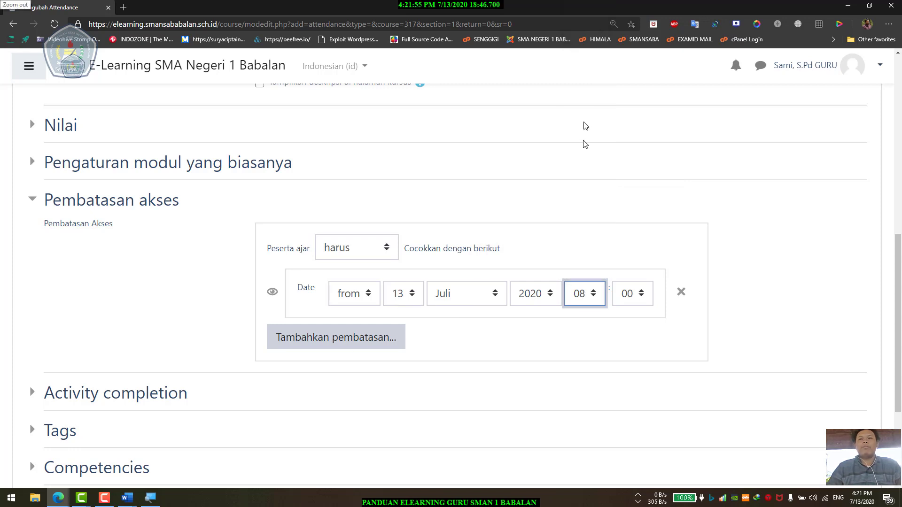
pyautogui.click(630, 301)
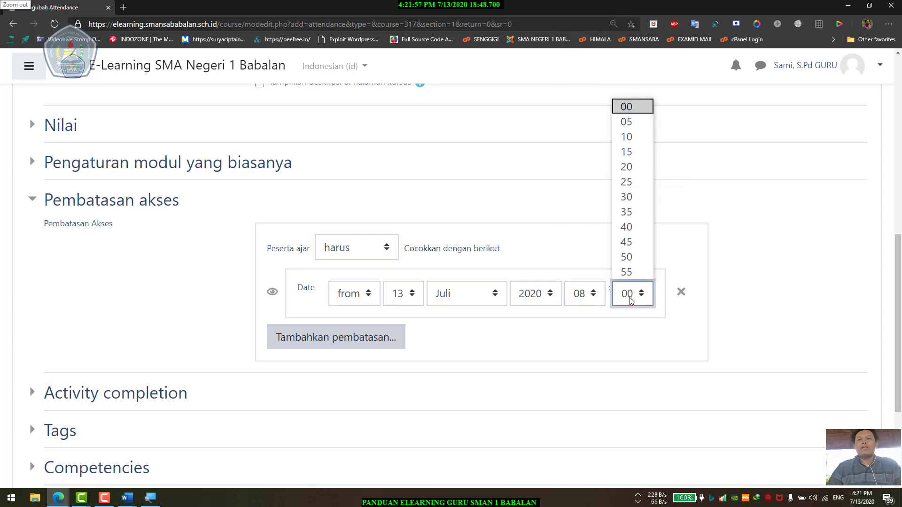
pyautogui.click(630, 301)
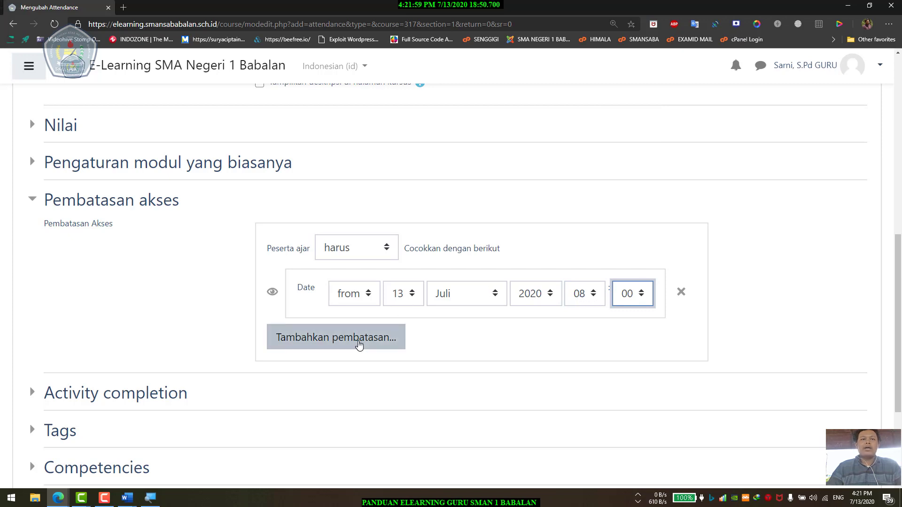
pyautogui.click(359, 341)
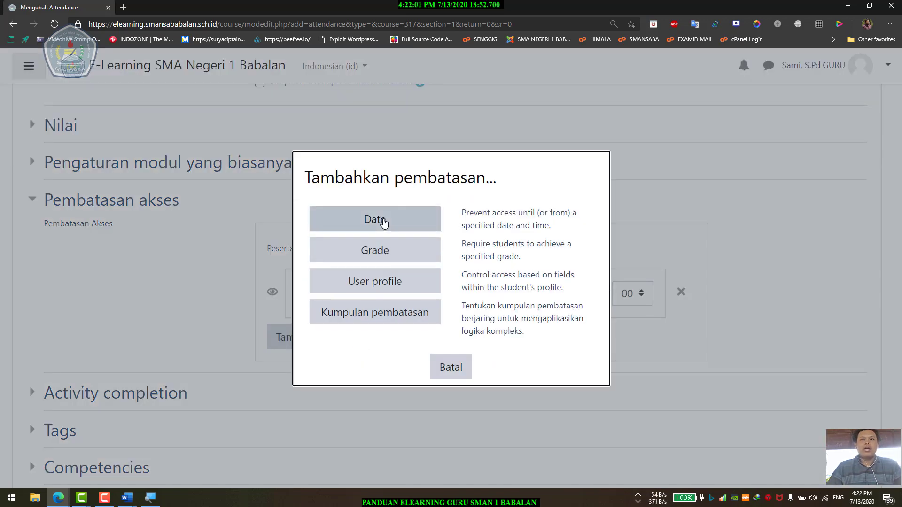
# Add a second Date condition limiting access until 13 Juli 2020, 10:00
pyautogui.click(384, 222)
pyautogui.click(358, 363)
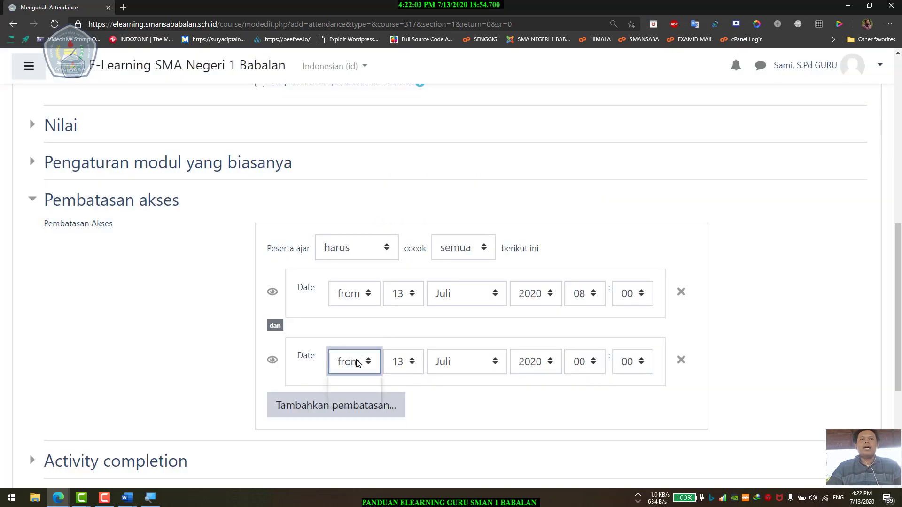
pyautogui.click(363, 400)
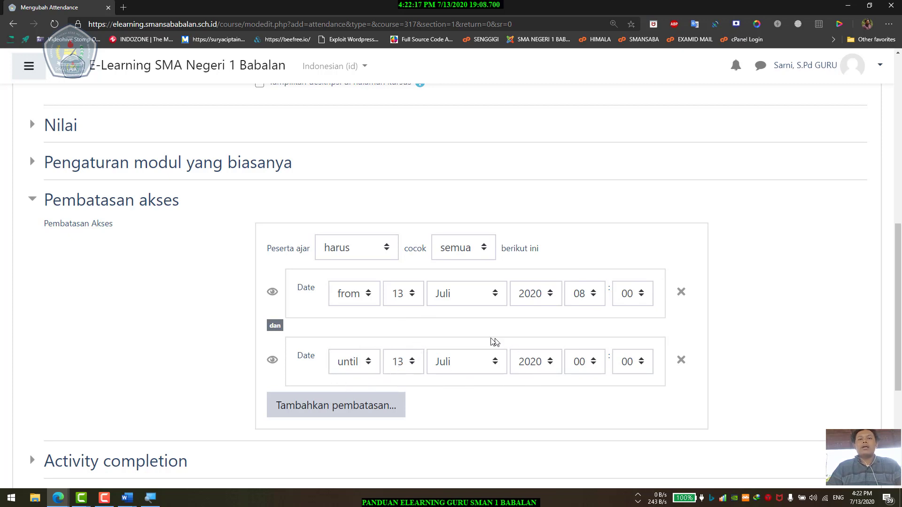
pyautogui.click(590, 368)
pyautogui.click(598, 204)
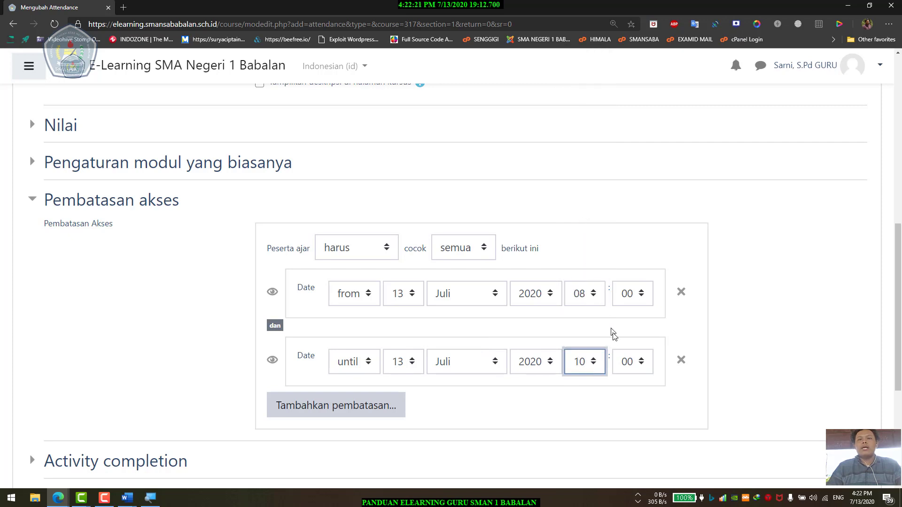
pyautogui.click(614, 333)
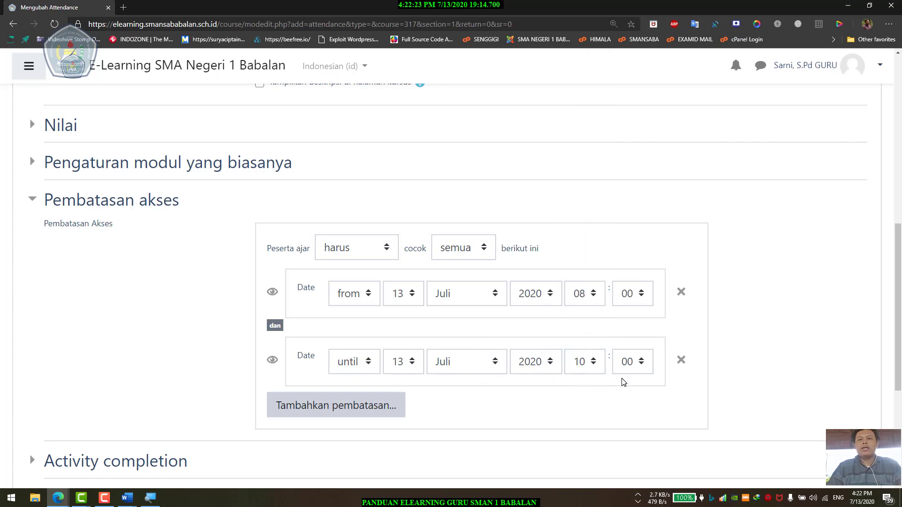
# Briefly expand and collapse the common module, Nilai and Activity completion sections without changes
pyautogui.scroll(-5, 246, 327)
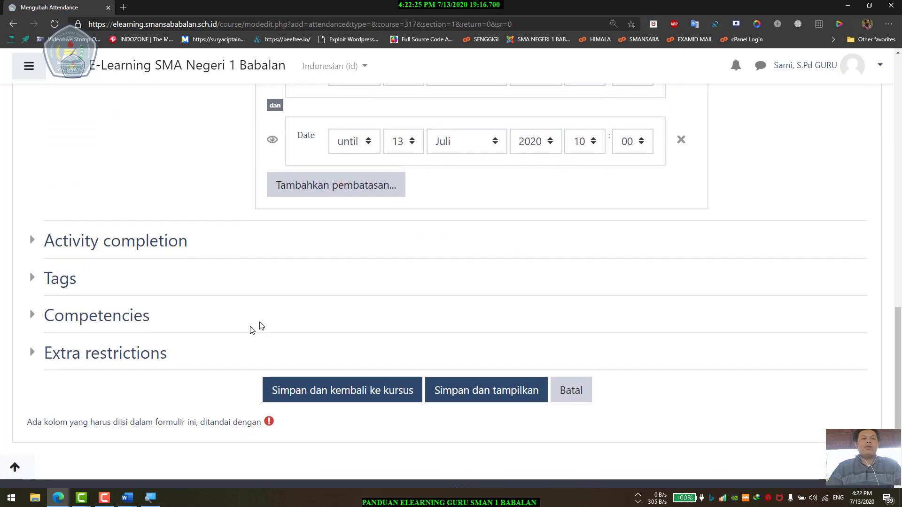
pyautogui.scroll(4, 255, 324)
pyautogui.scroll(3, 332, 303)
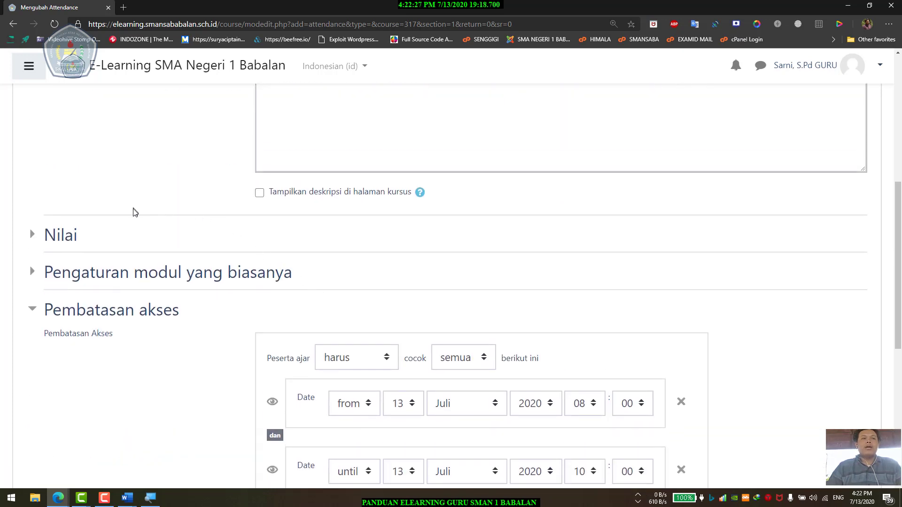
pyautogui.click(155, 272)
pyautogui.click(148, 271)
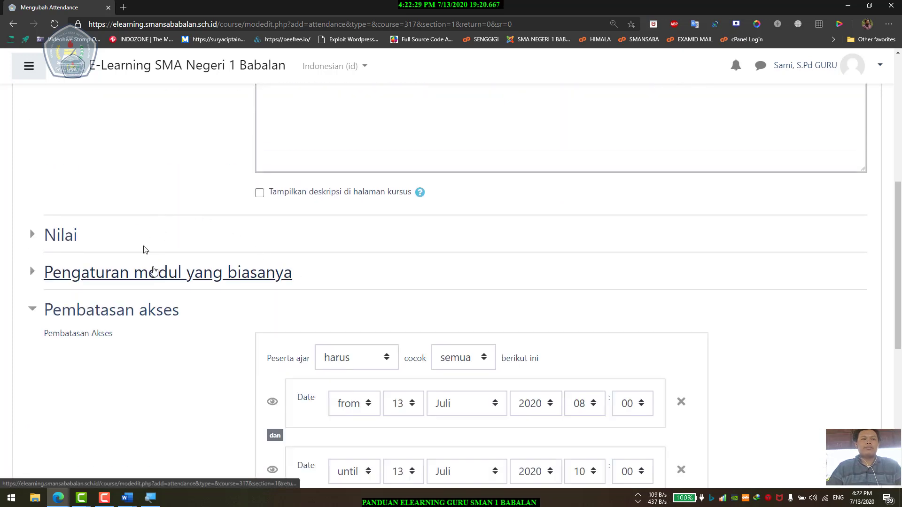
pyautogui.click(81, 241)
pyautogui.click(81, 241)
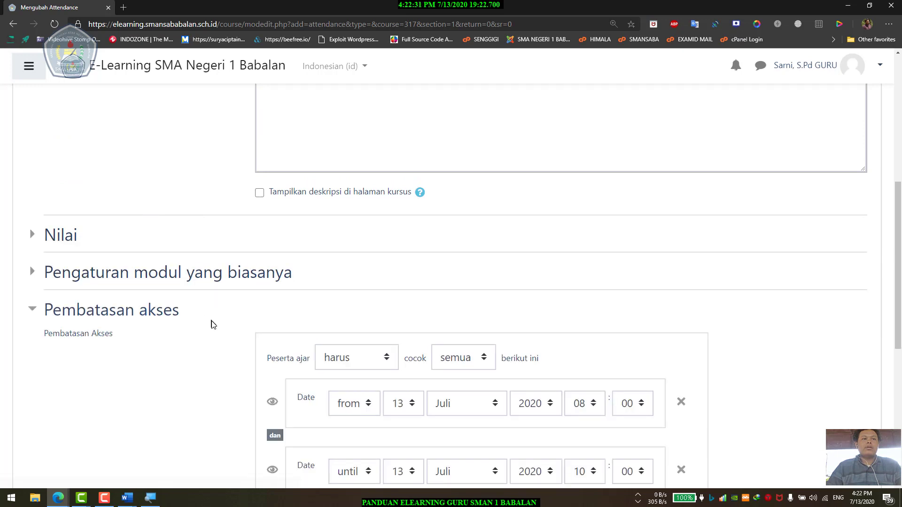
pyautogui.scroll(-6, 211, 324)
pyautogui.scroll(-1, 217, 330)
pyautogui.click(171, 250)
pyautogui.click(172, 250)
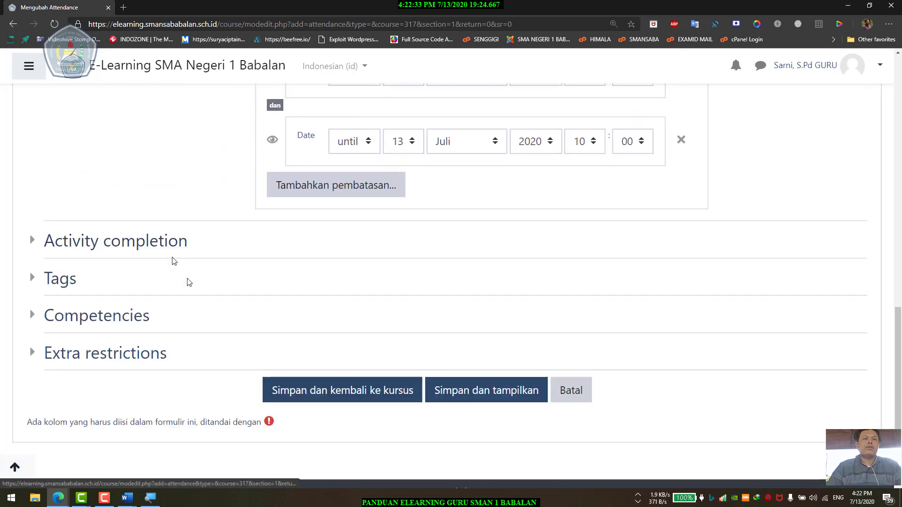
pyautogui.scroll(9, 222, 317)
pyautogui.scroll(5, 222, 317)
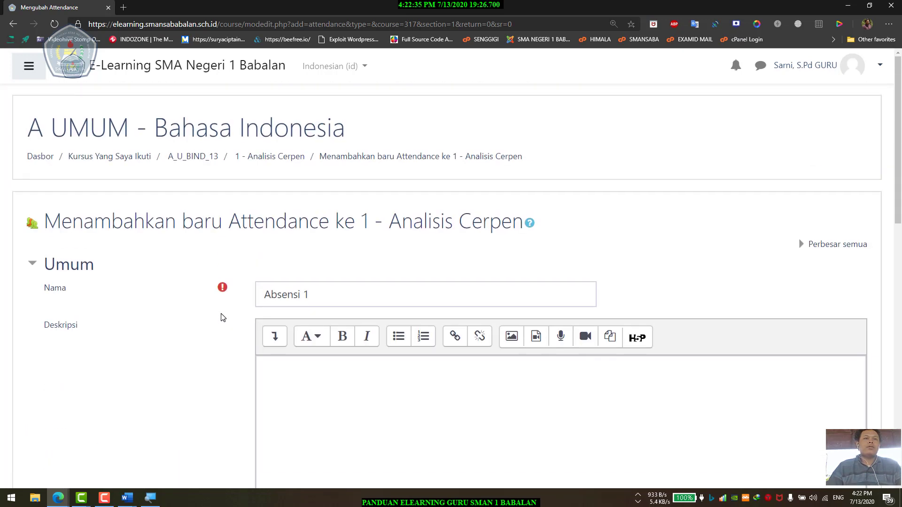
pyautogui.scroll(-15, 223, 317)
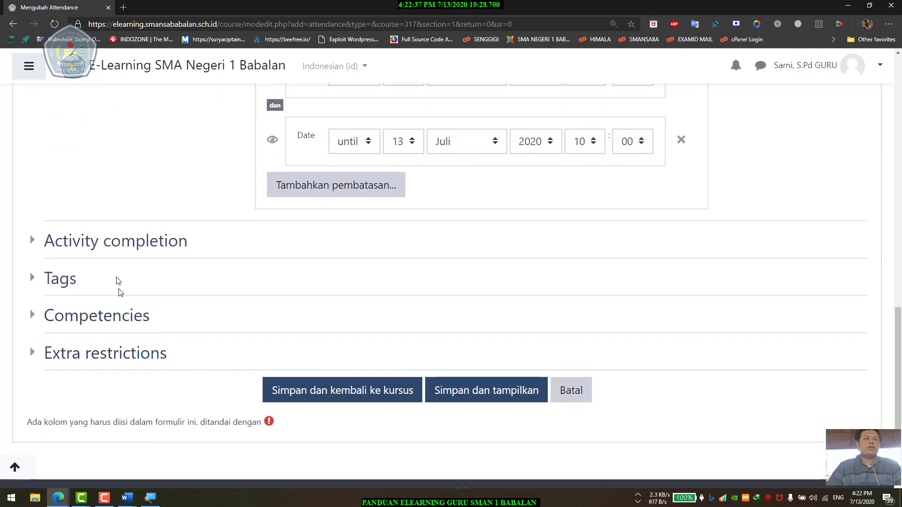
# Reveal the Activity completion, Tags, Competencies and Extra restrictions sections, leaving their defaults
pyautogui.click(113, 245)
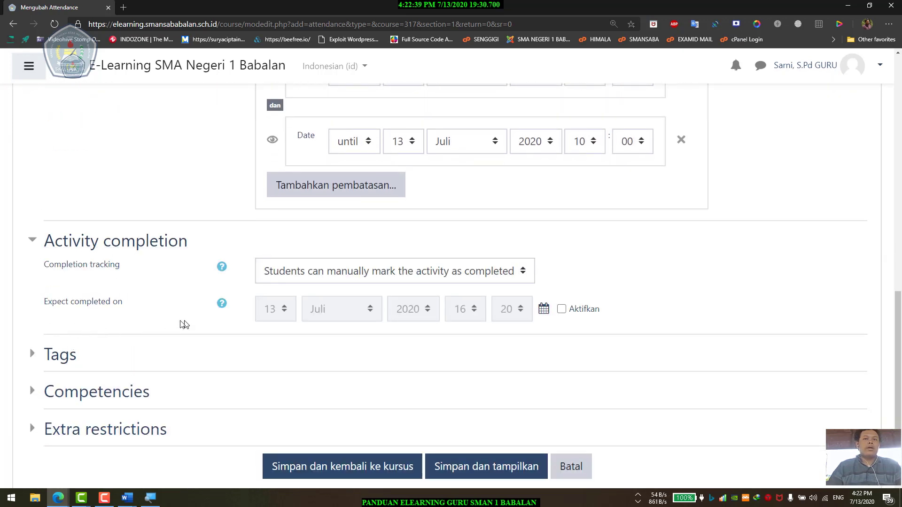
pyautogui.click(47, 354)
pyautogui.scroll(-3, 103, 376)
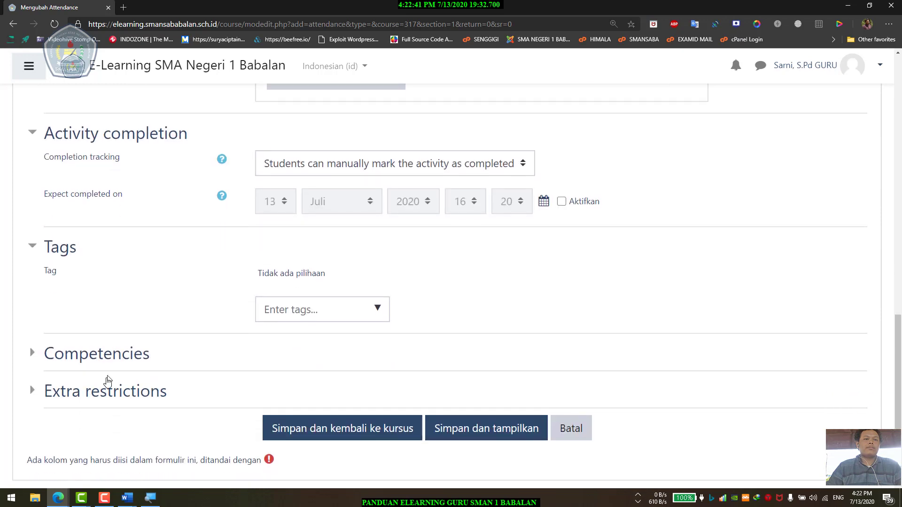
pyautogui.click(115, 354)
pyautogui.scroll(-3, 117, 374)
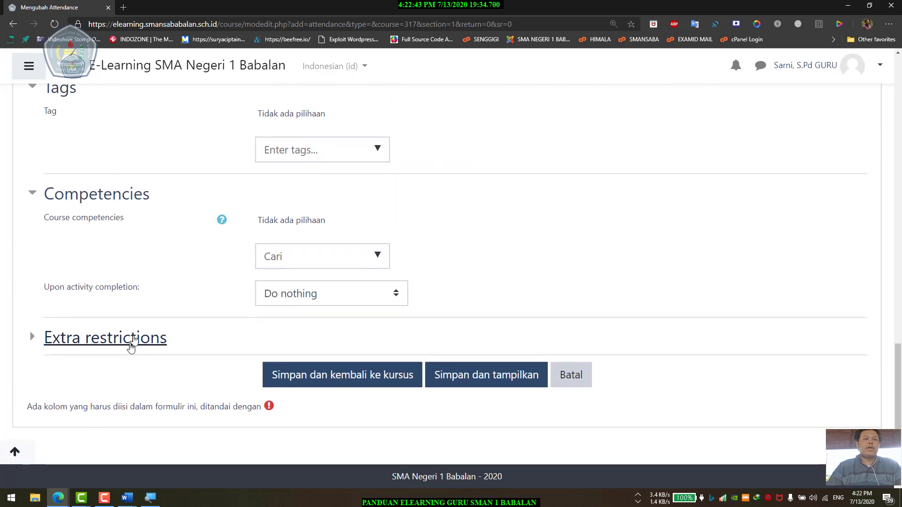
pyautogui.click(131, 347)
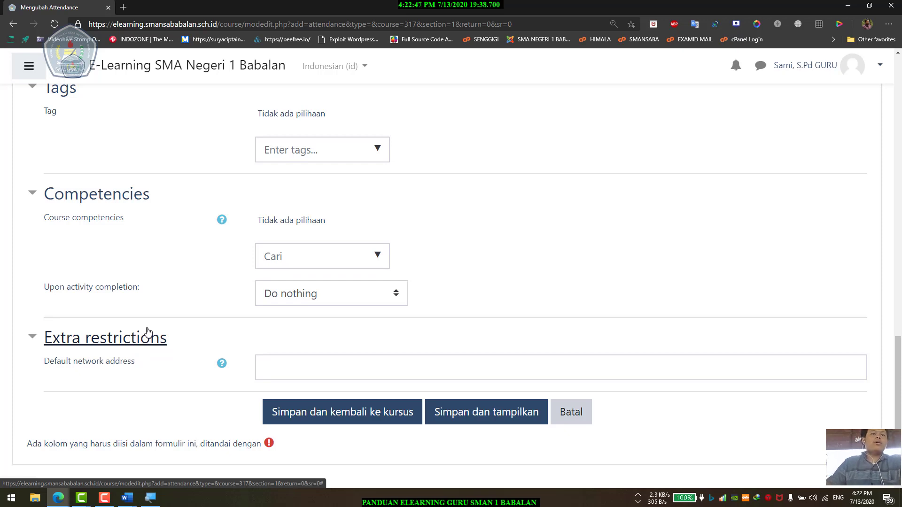
# Review the Nilai grade settings and name Absensi 1, keeping the grade category unchanged
pyautogui.scroll(5, 147, 318)
pyautogui.rightClick(145, 317)
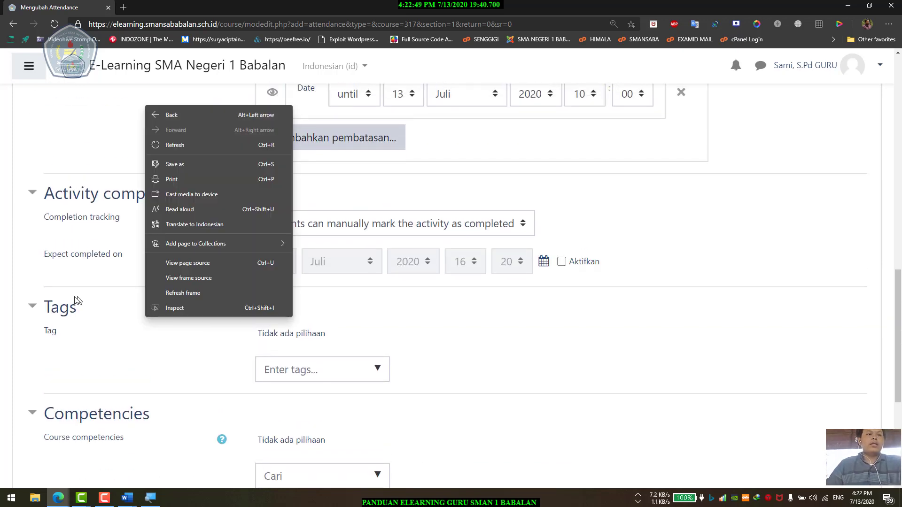
pyautogui.click(76, 303)
pyautogui.scroll(3, 160, 357)
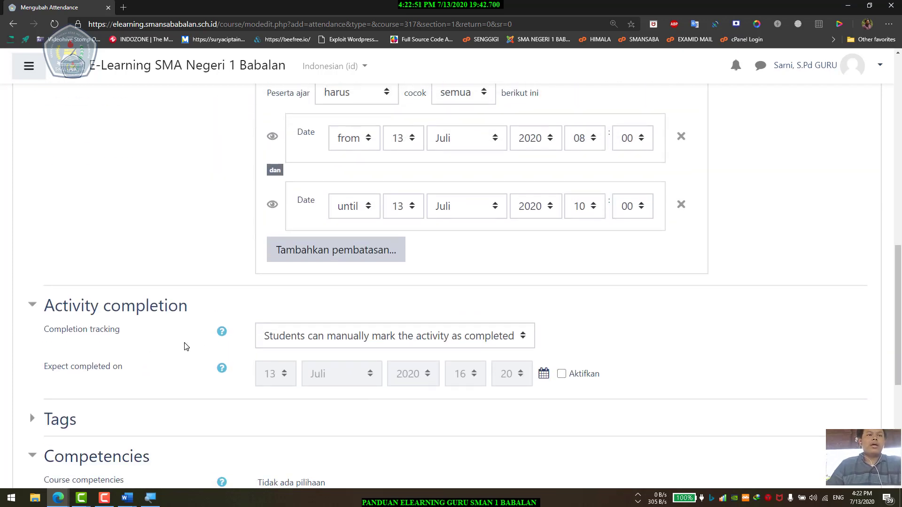
pyautogui.scroll(6, 185, 346)
pyautogui.click(67, 297)
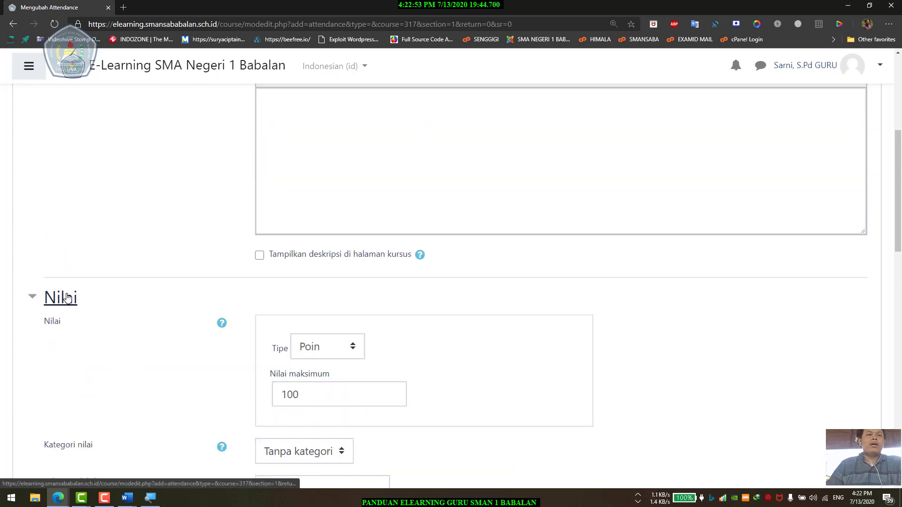
pyautogui.scroll(-2, 177, 342)
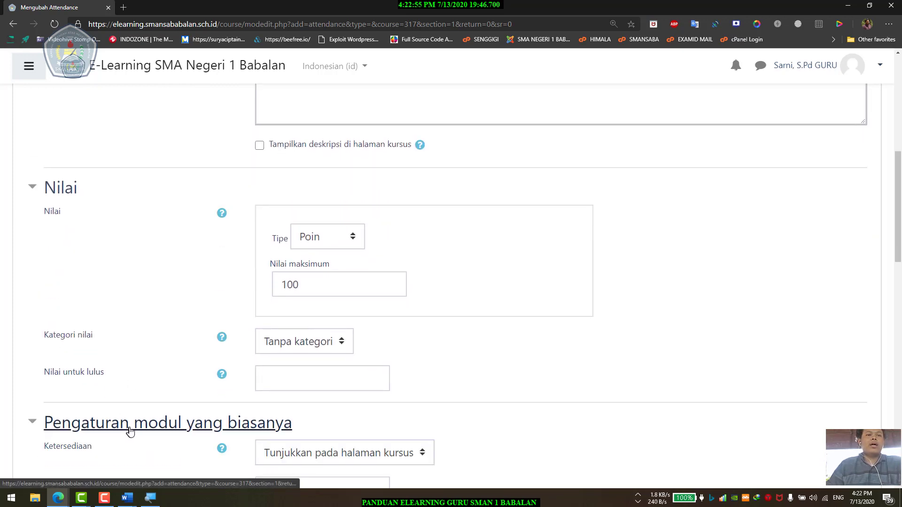
pyautogui.scroll(7, 202, 385)
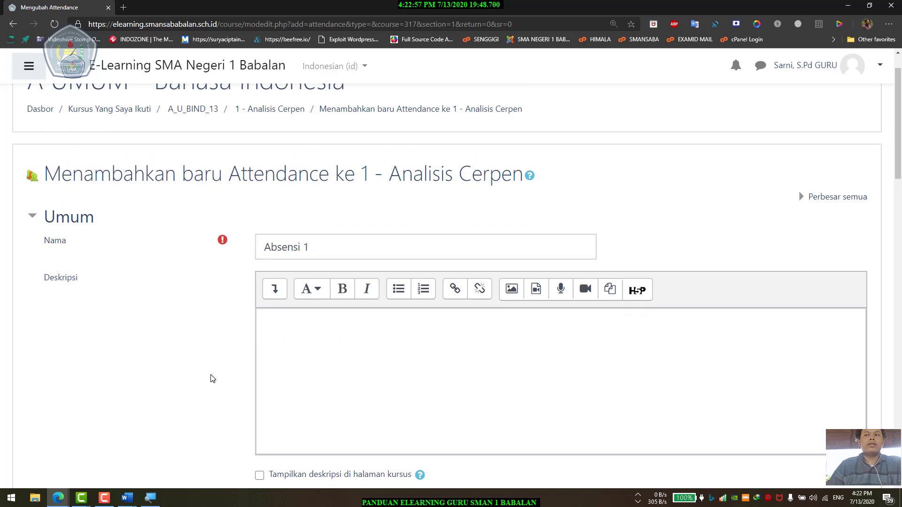
pyautogui.click(302, 246)
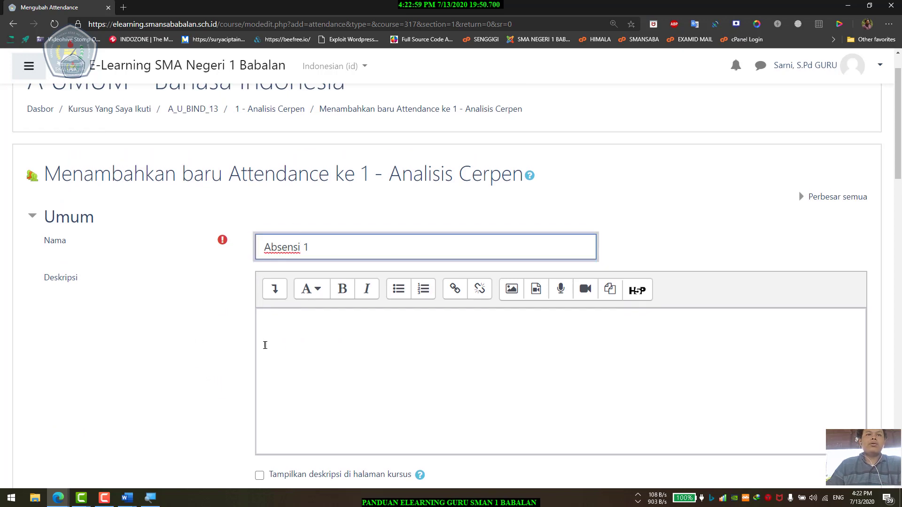
pyautogui.scroll(-7, 265, 346)
pyautogui.click(318, 235)
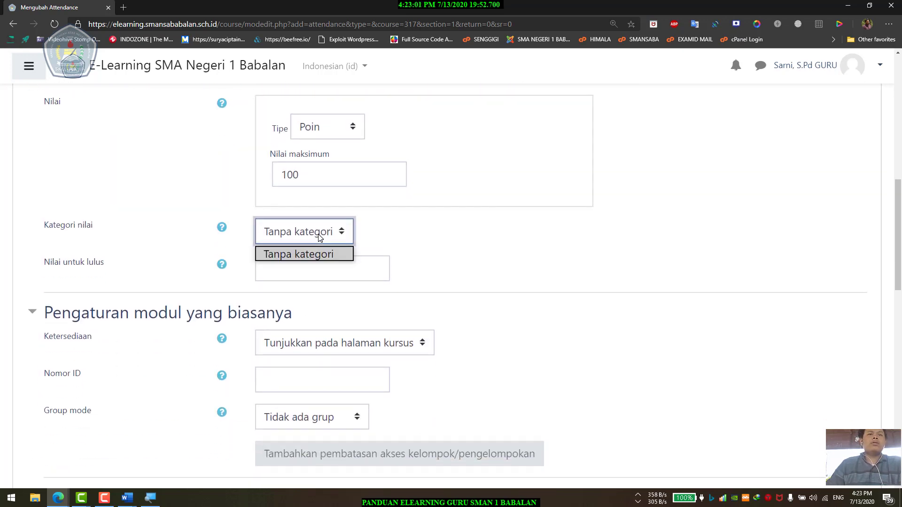
pyautogui.click(409, 240)
pyautogui.scroll(-10, 404, 349)
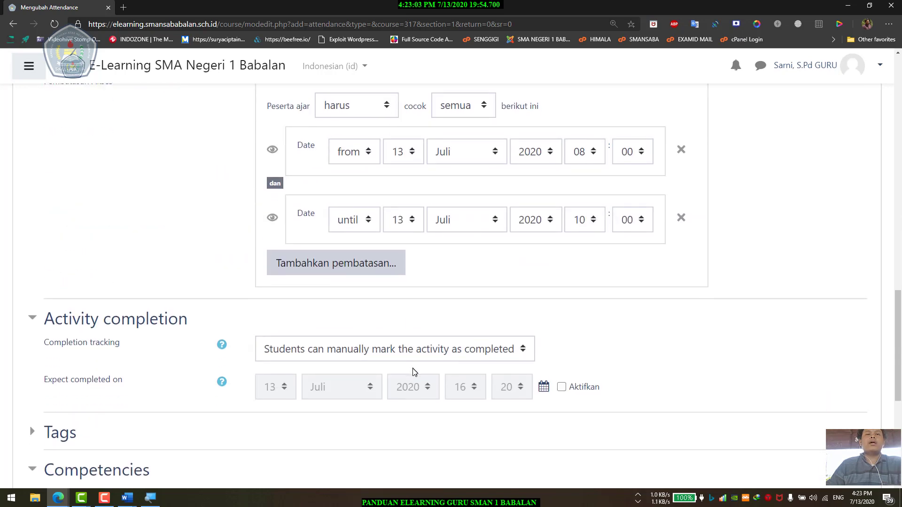
pyautogui.scroll(-7, 413, 371)
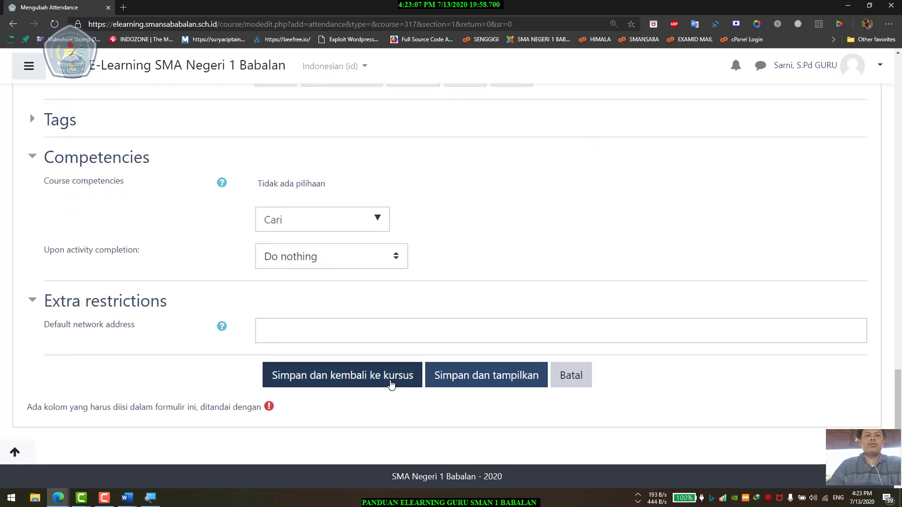
# Save Absensi 1, return to the course, and bring up its Add session form
pyautogui.click(391, 383)
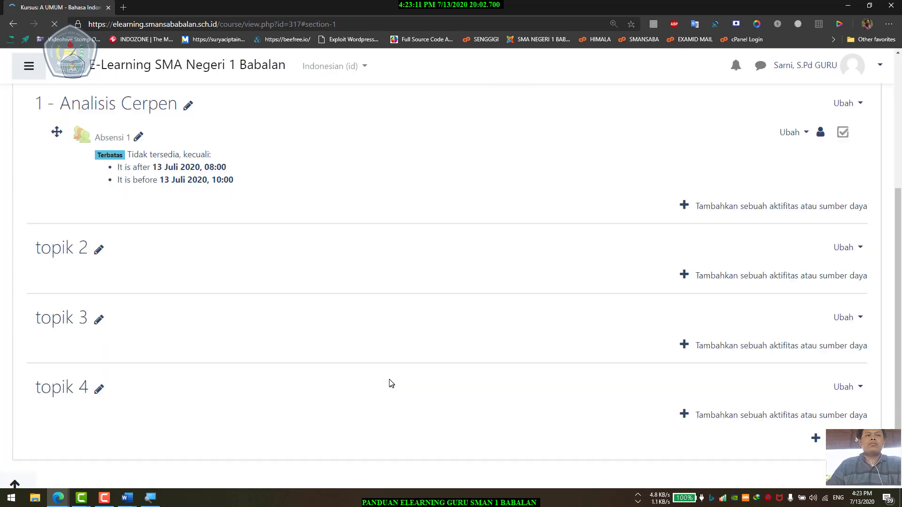
pyautogui.scroll(5, 363, 371)
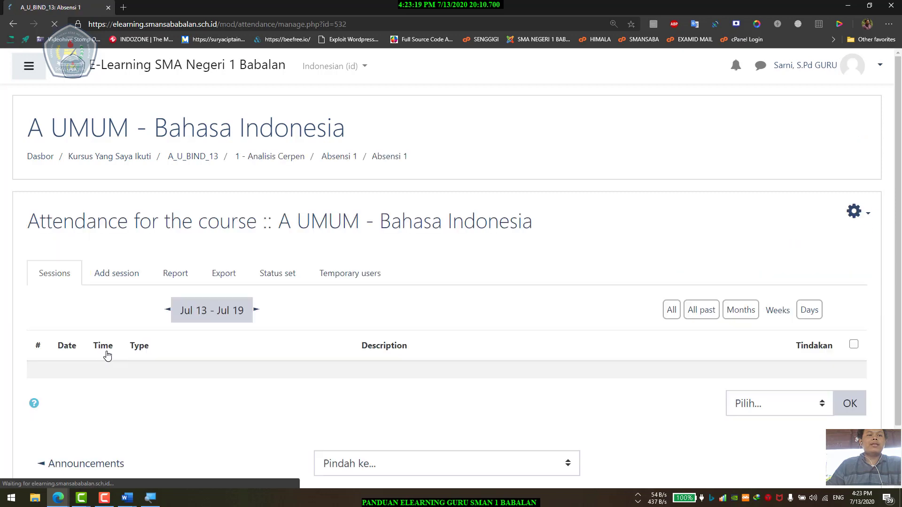
pyautogui.click(109, 280)
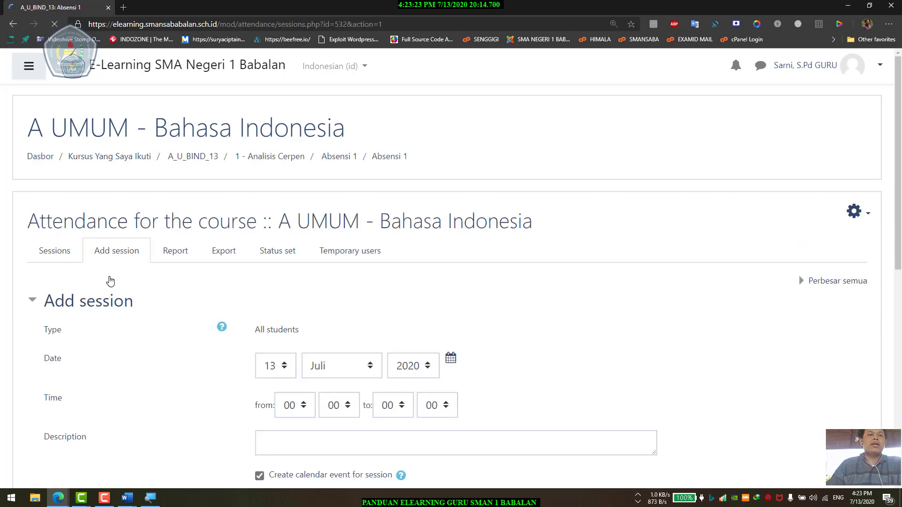
pyautogui.scroll(-2, 217, 418)
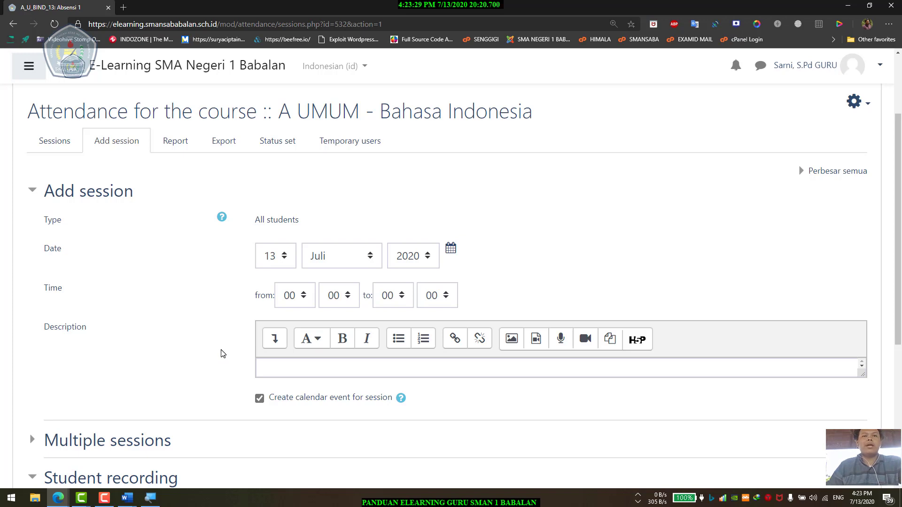
# Set the session time on 13 Juli 2020 from 08:00 to 10:00
pyautogui.click(288, 295)
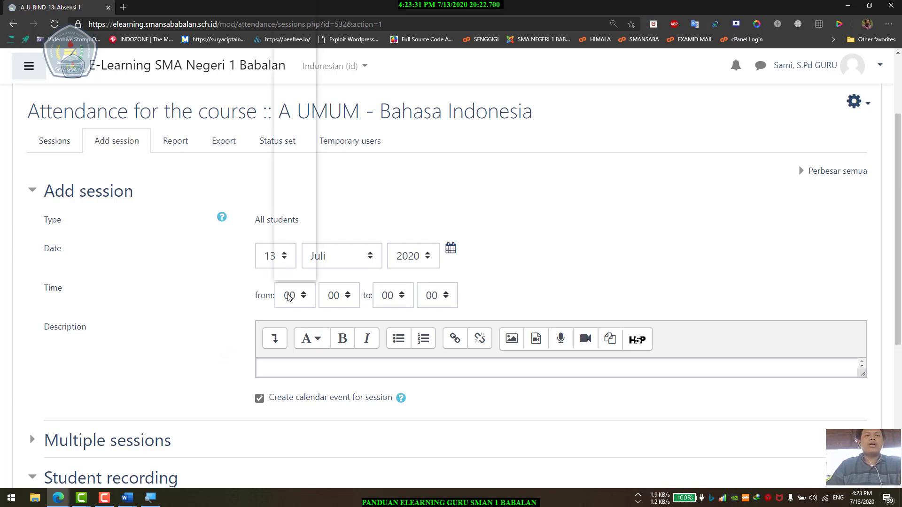
pyautogui.click(289, 121)
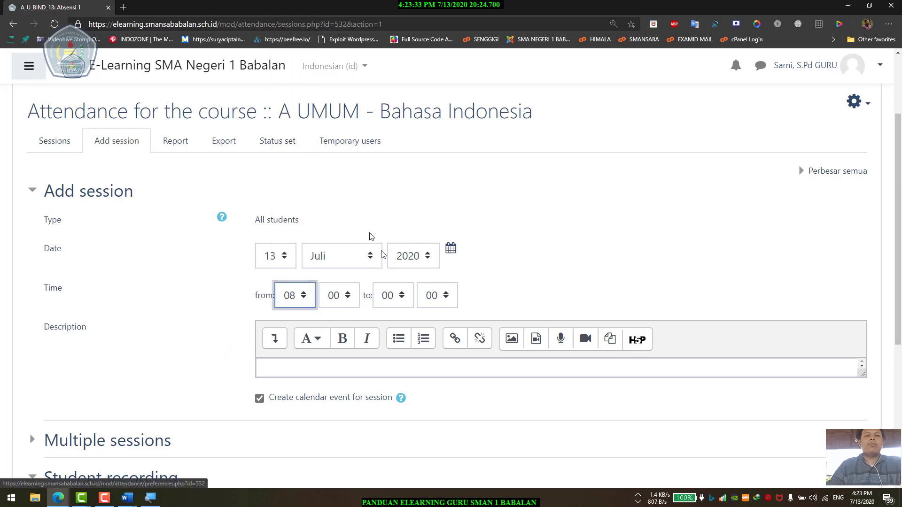
pyautogui.click(399, 295)
pyautogui.click(397, 151)
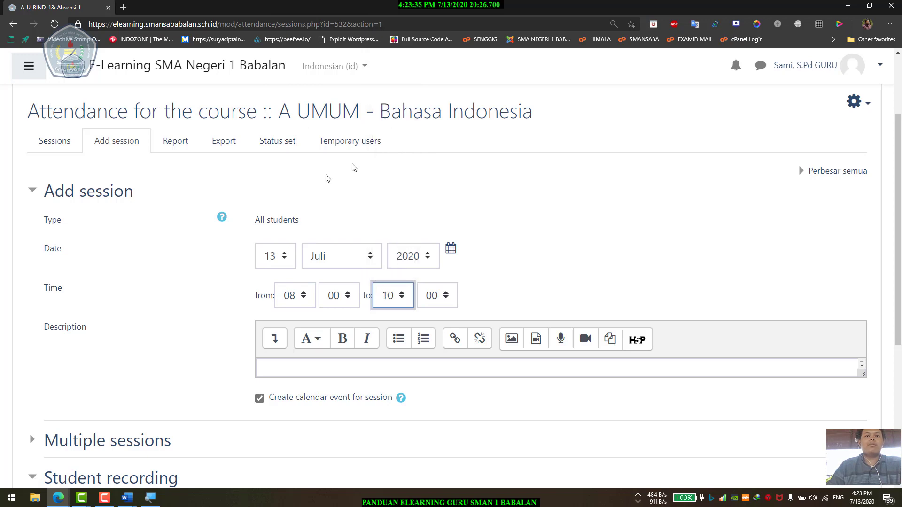
pyautogui.click(195, 342)
# Allow students to record their own attendance and create the session
pyautogui.scroll(-1, 160, 396)
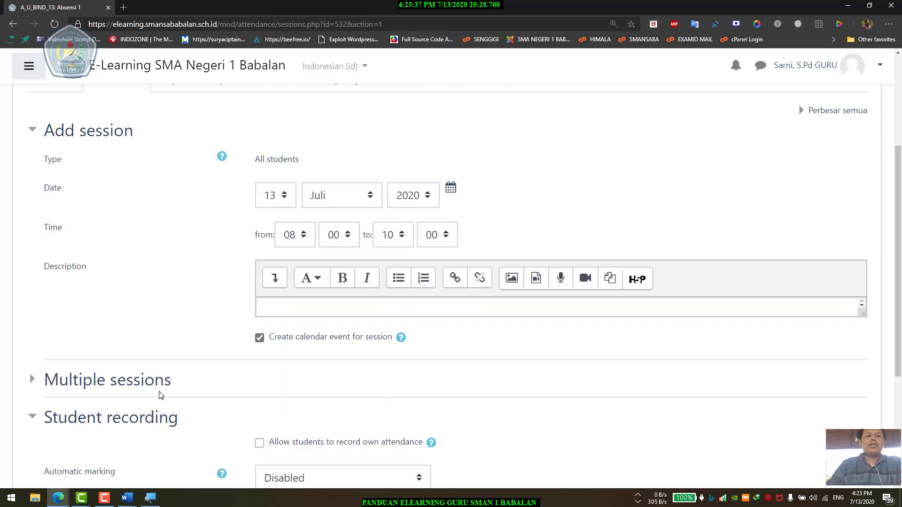
pyautogui.scroll(-1, 159, 396)
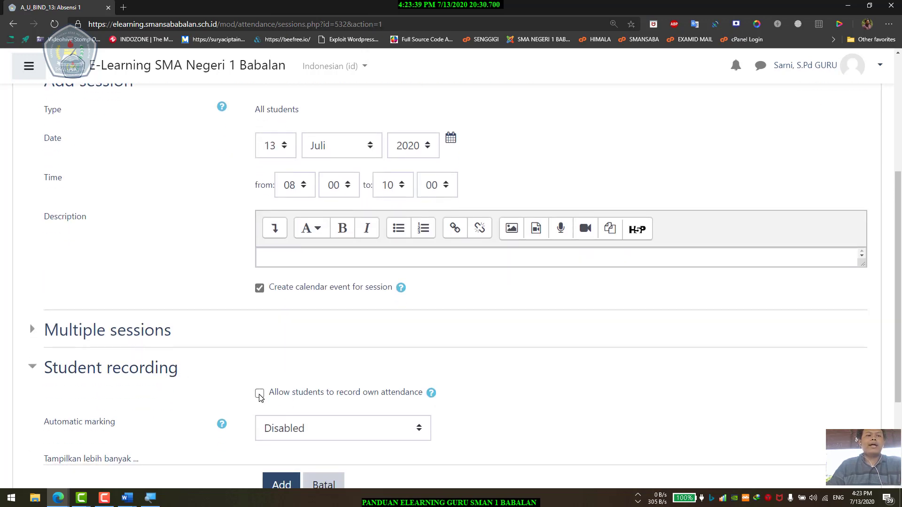
pyautogui.tripleClick(299, 396)
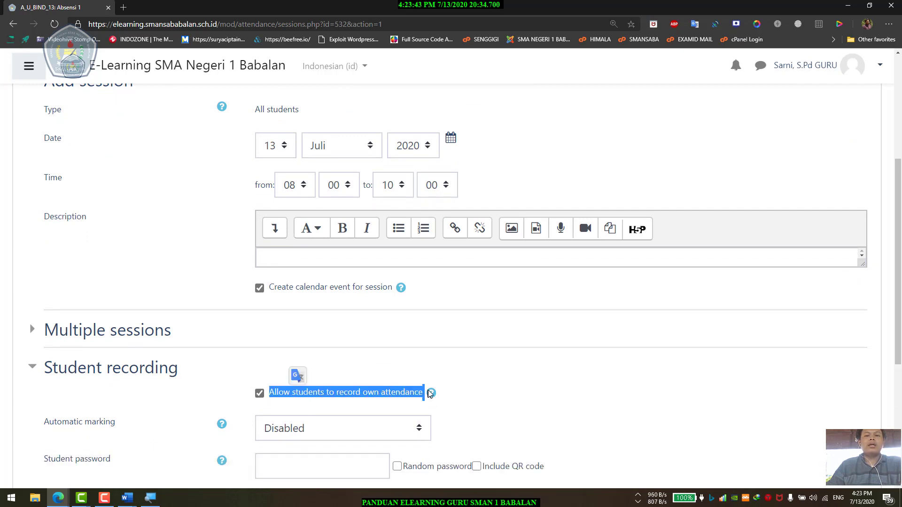
pyautogui.click(427, 366)
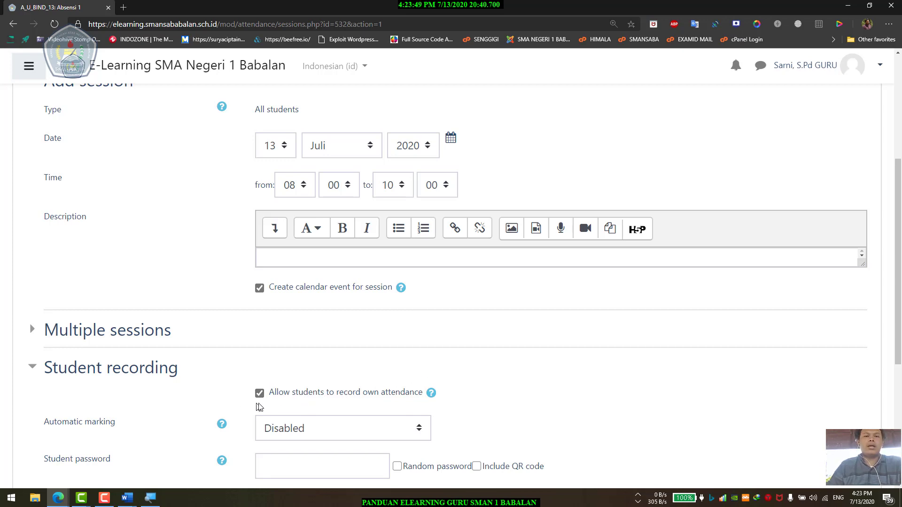
pyautogui.scroll(-2, 259, 406)
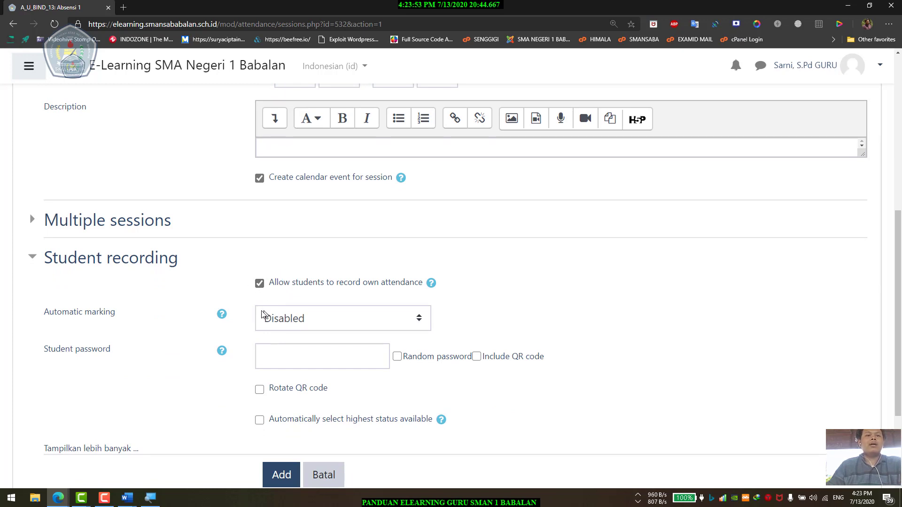
pyautogui.scroll(-2, 234, 399)
pyautogui.click(270, 369)
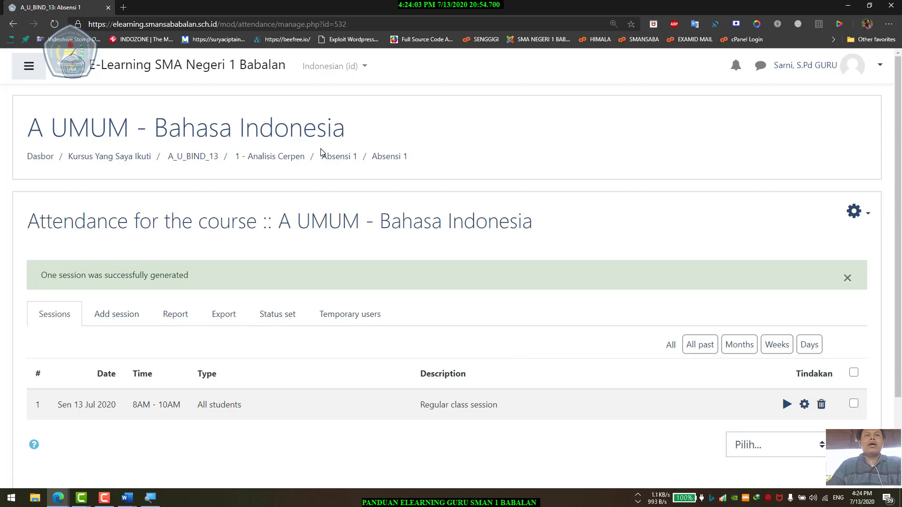
# Return to the A UMUM - Bahasa Indonesia course page via the A_U_BIND_13 breadcrumb
pyautogui.click(191, 158)
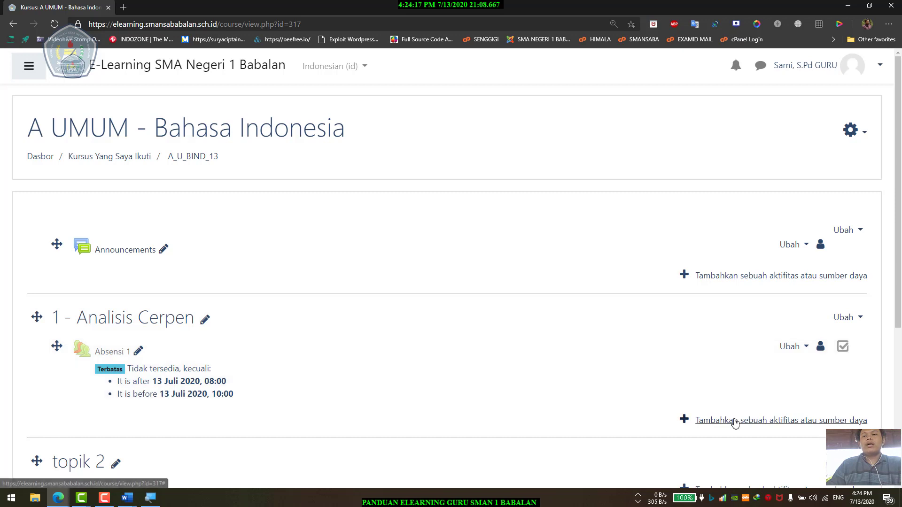
# Pick BigBlueButtonBN from the activity list for topic 1 - Analisis Cerpen and add it
pyautogui.click(734, 420)
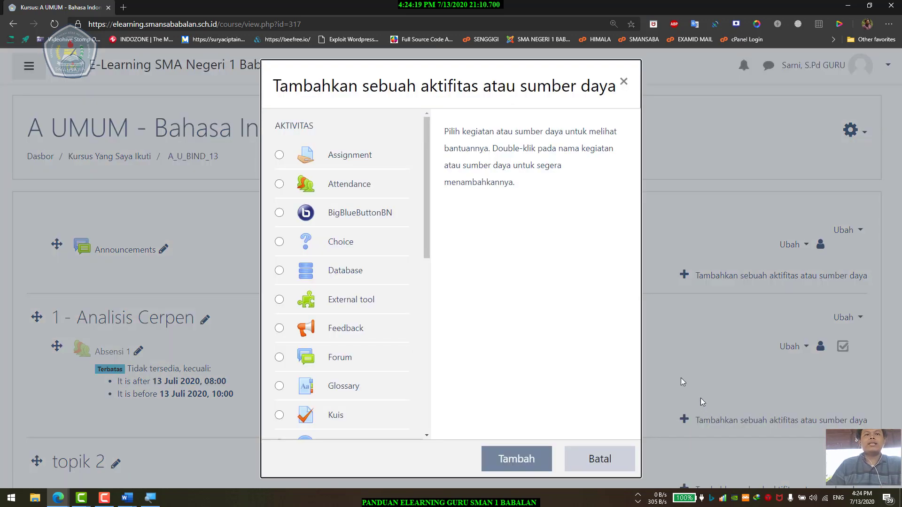
pyautogui.click(375, 210)
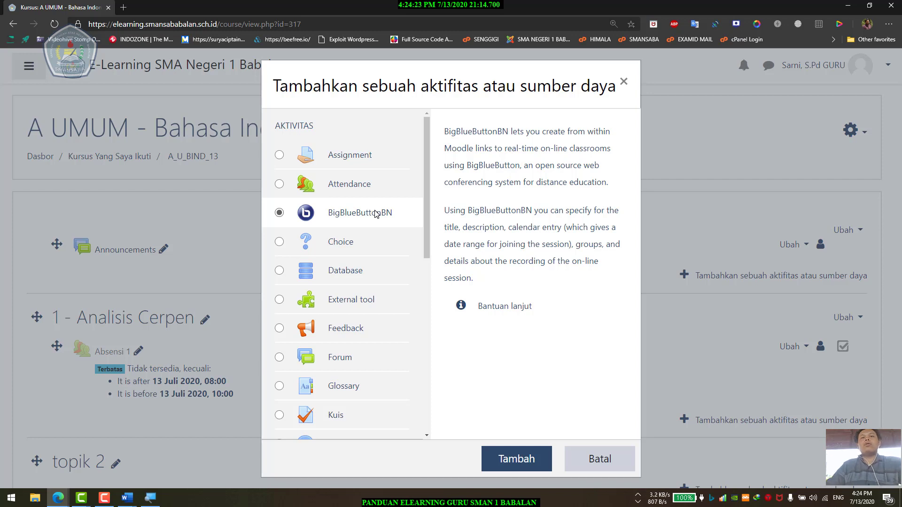
pyautogui.click(521, 457)
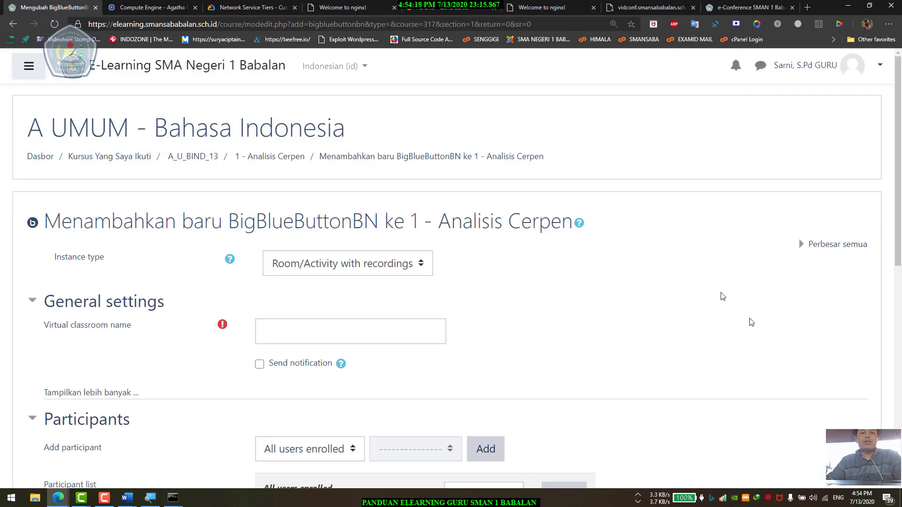
# Set the BigBlueButtonBN instance type to Room/Activity only
pyautogui.moveTo(239, 222); pyautogui.dragTo(369, 237)
pyautogui.click(366, 305)
pyautogui.click(337, 262)
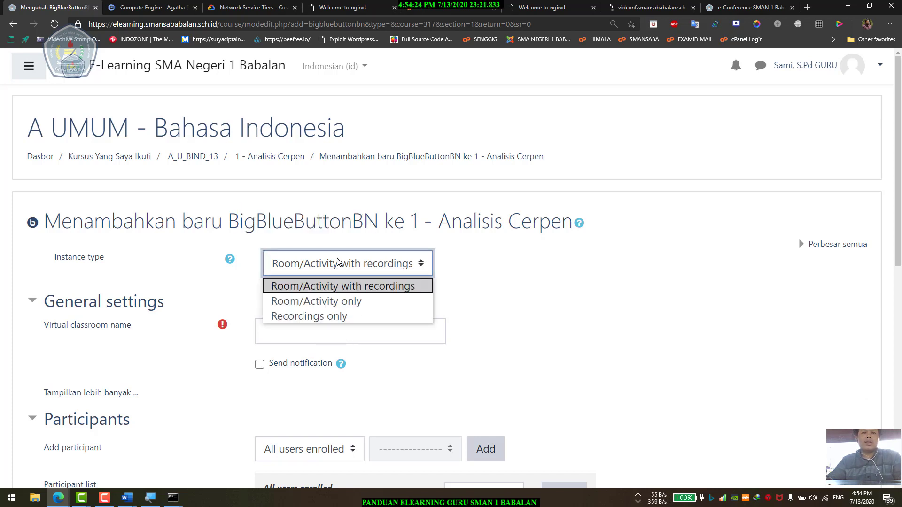
pyautogui.doubleClick(85, 259)
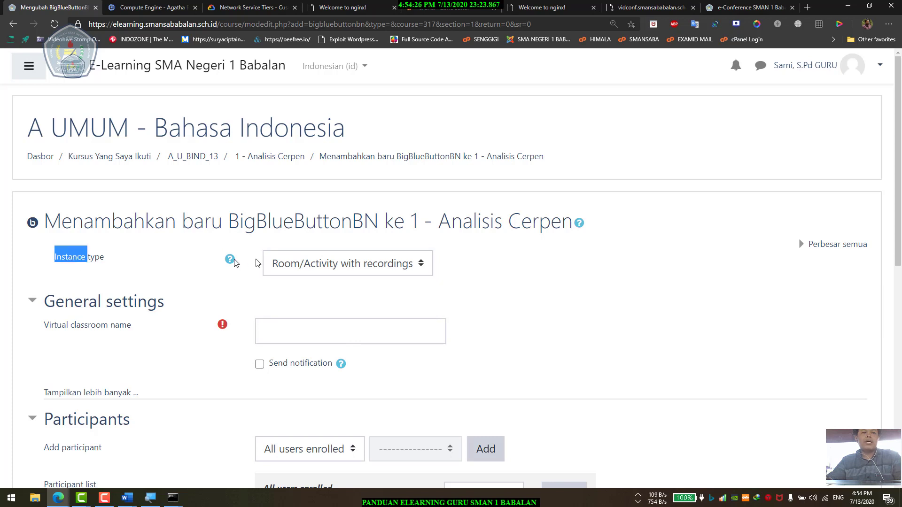
pyautogui.click(313, 264)
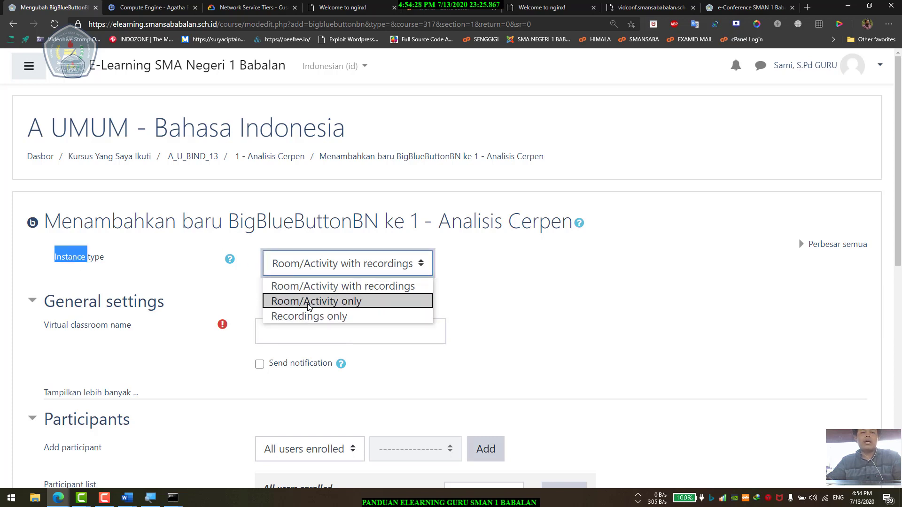
pyautogui.click(375, 301)
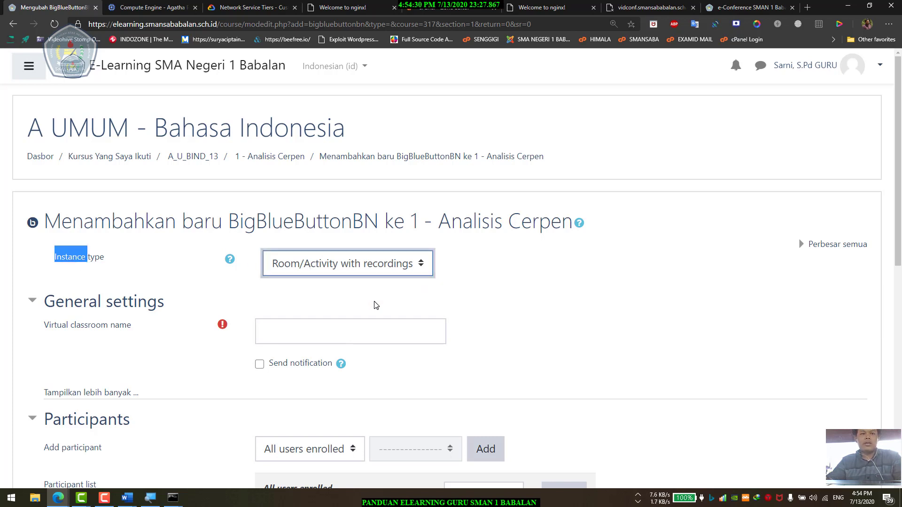
# Name the virtual classroom 'Kelas', after first trying '1 -' and 'Vidconf'
pyautogui.click(350, 333)
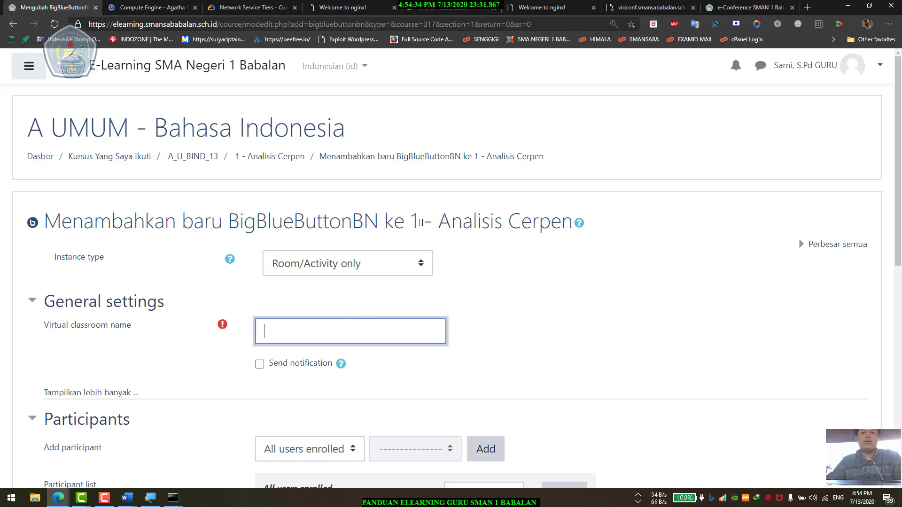
pyautogui.moveTo(413, 222); pyautogui.dragTo(572, 223)
pyautogui.click(376, 327)
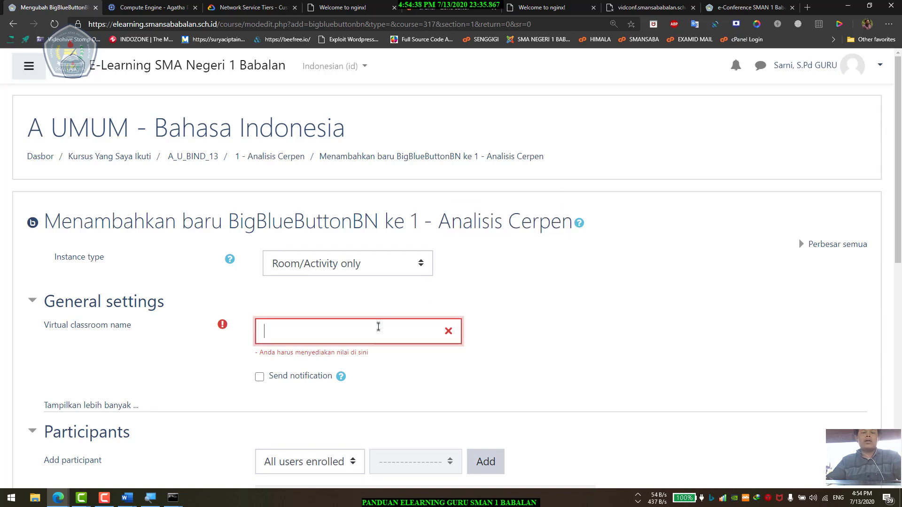
pyautogui.write('1 -')
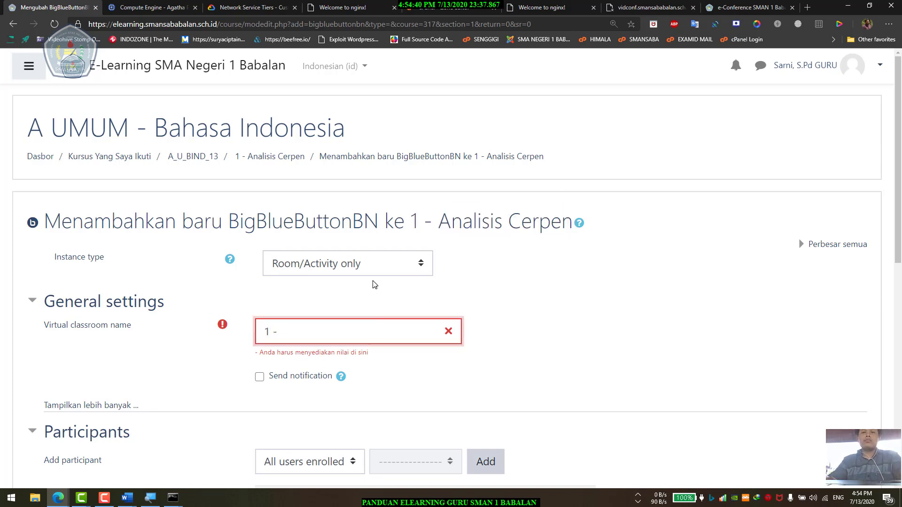
pyautogui.moveTo(439, 223); pyautogui.dragTo(569, 219)
pyautogui.click(318, 340)
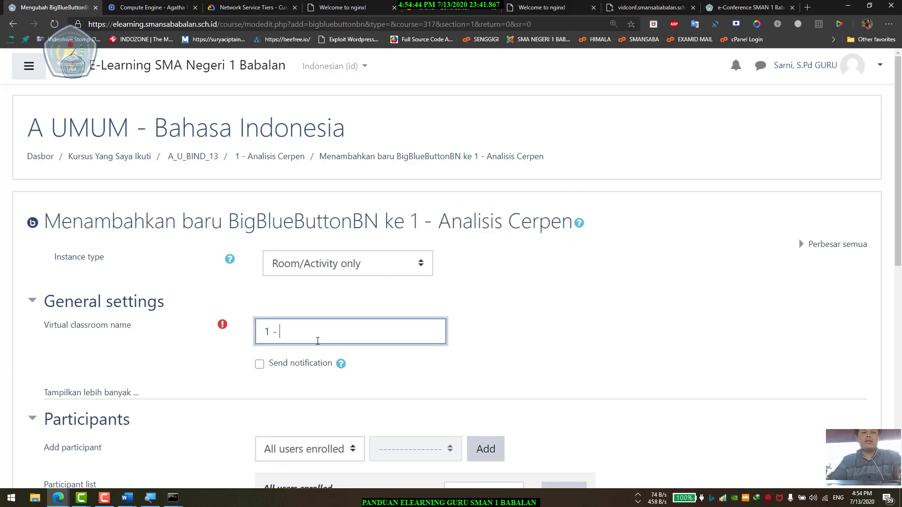
pyautogui.moveTo(318, 339); pyautogui.dragTo(244, 342)
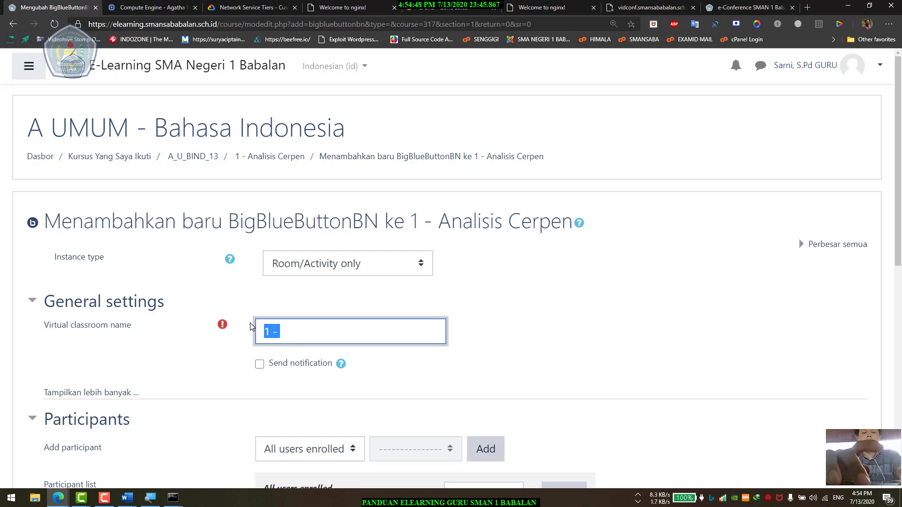
pyautogui.write('vID')
pyautogui.press('BackSpace')
pyautogui.press('BackSpace')
pyautogui.press('BackSpace')
pyautogui.write('V')
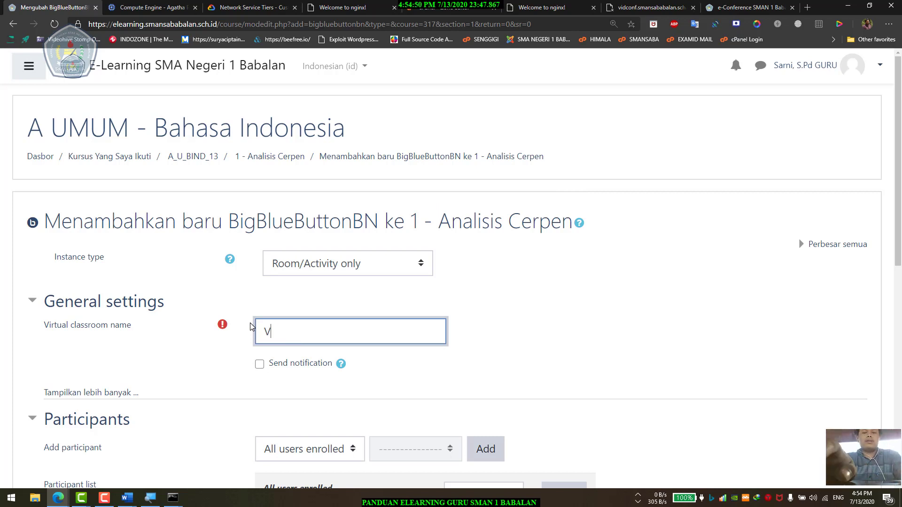
pyautogui.write('idconf')
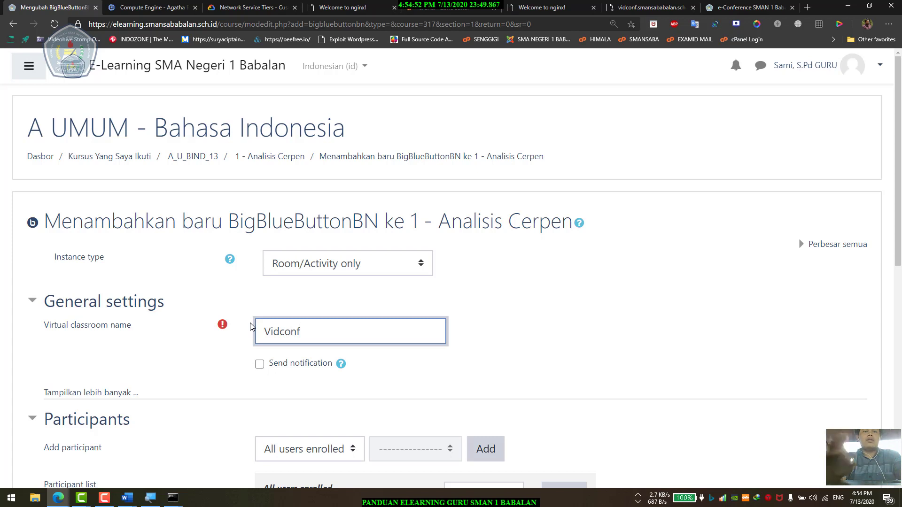
pyautogui.click(249, 328)
pyautogui.press('Tab')
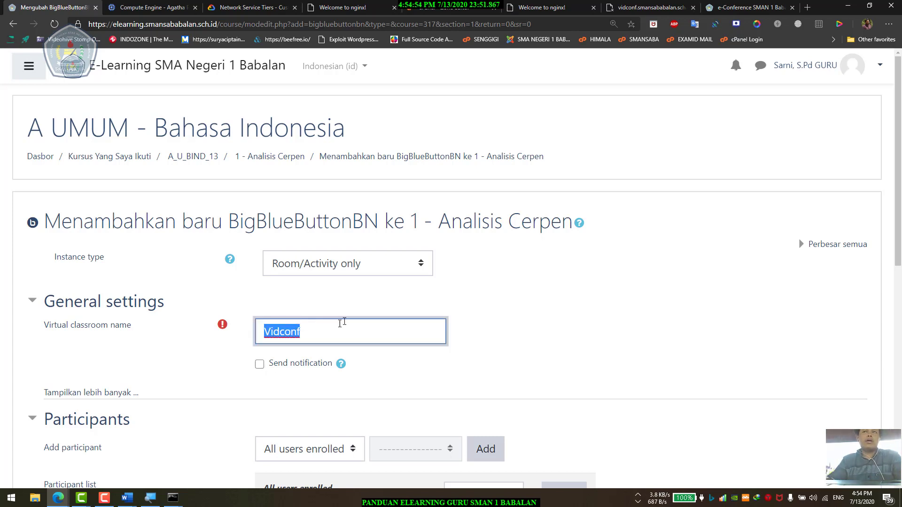
pyautogui.write('Kelas')
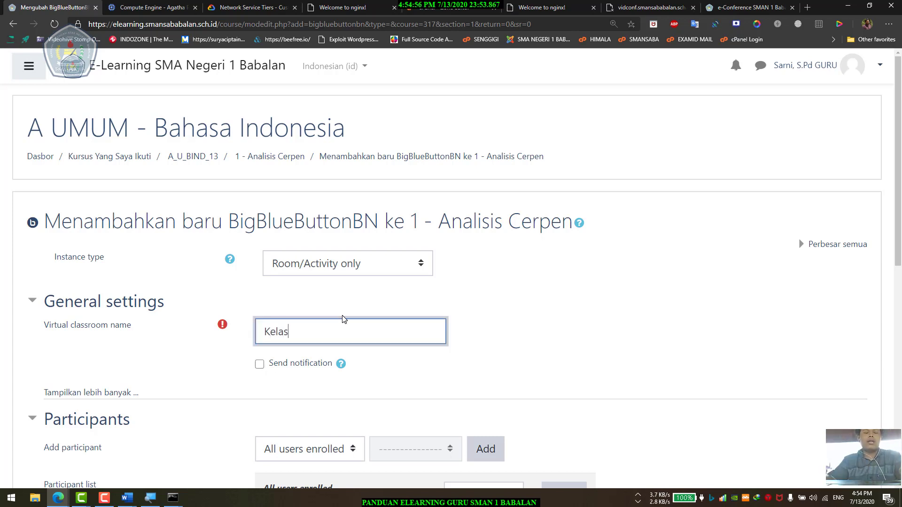
pyautogui.click(296, 308)
# Turn on Send notification, keeping the teacher as Moderator and all enrolled users as Viewer
pyautogui.scroll(-2, 276, 312)
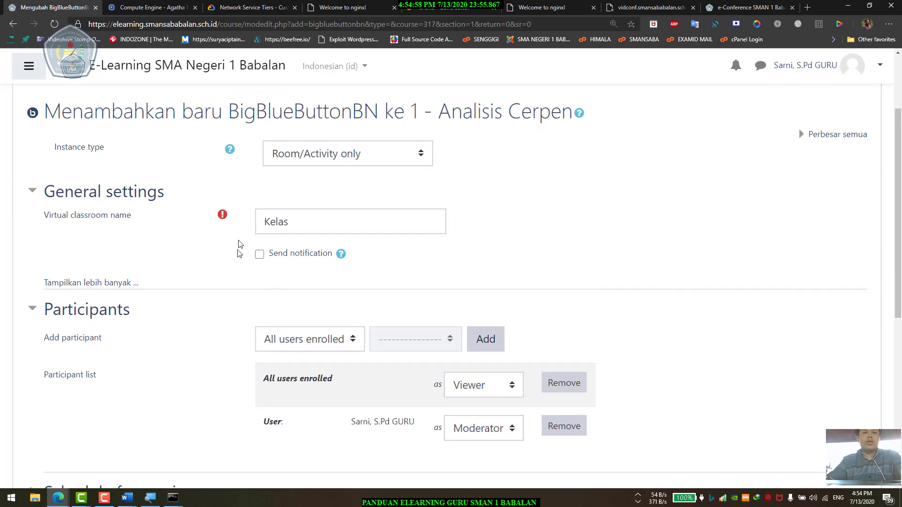
pyautogui.click(259, 255)
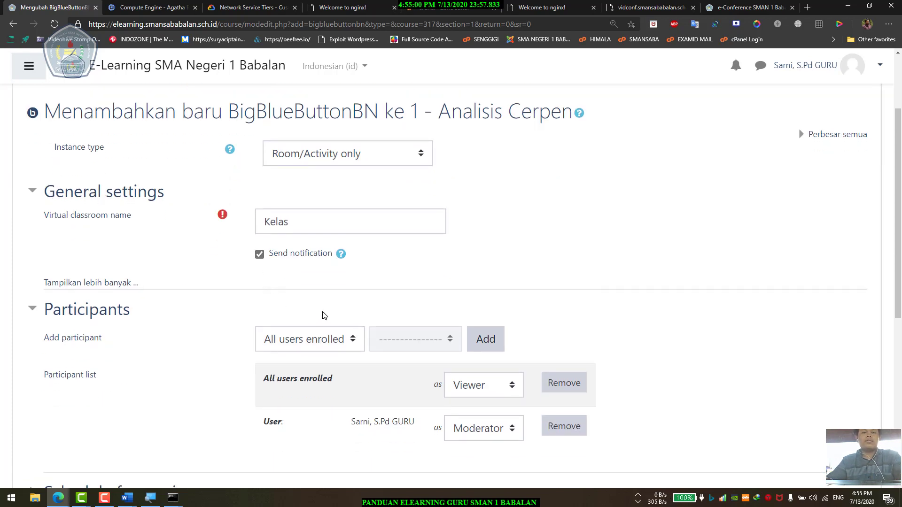
pyautogui.scroll(-2, 322, 315)
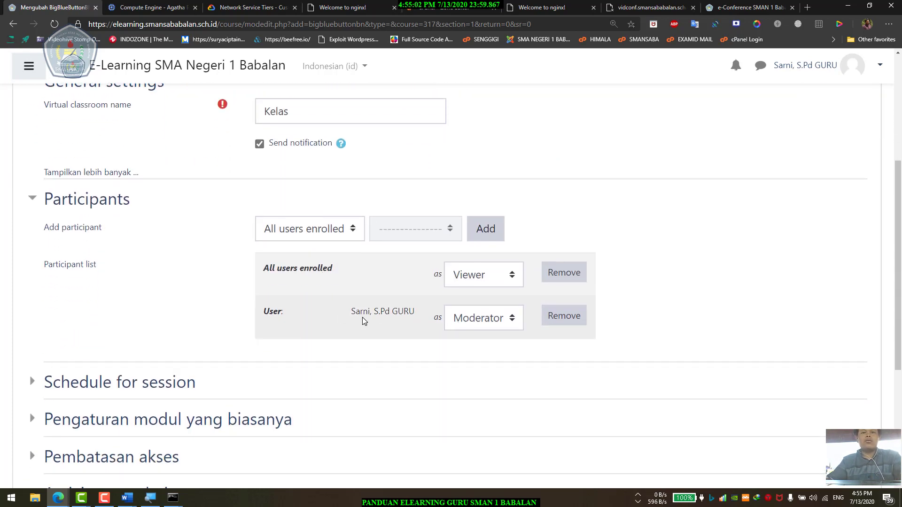
pyautogui.click(487, 324)
pyautogui.click(486, 321)
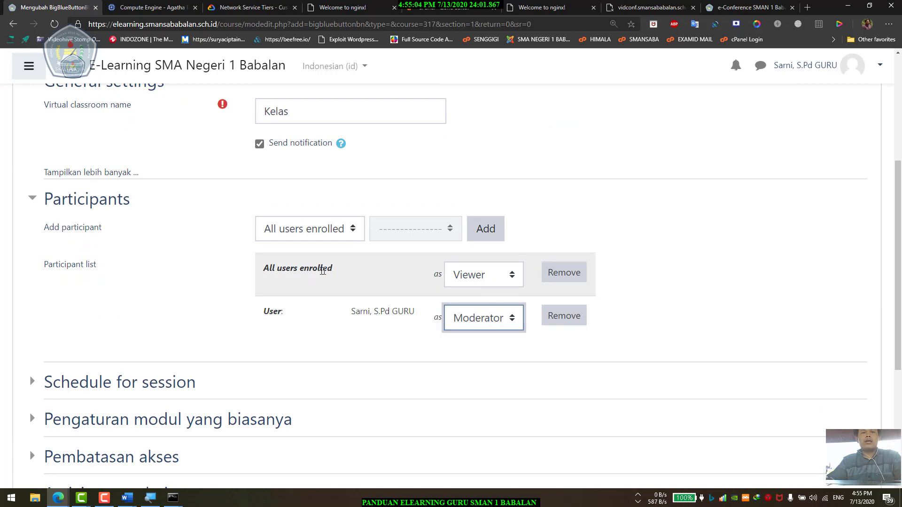
pyautogui.click(462, 275)
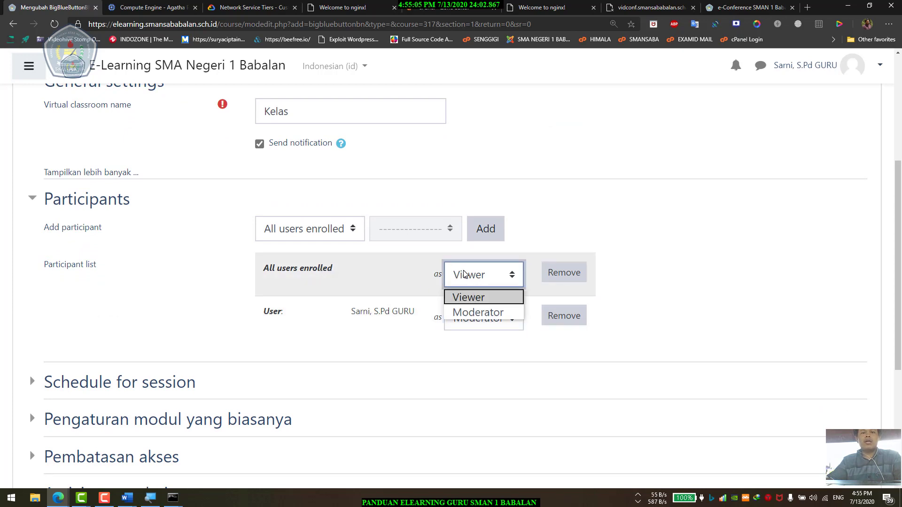
pyautogui.click(476, 299)
pyautogui.scroll(-2, 123, 306)
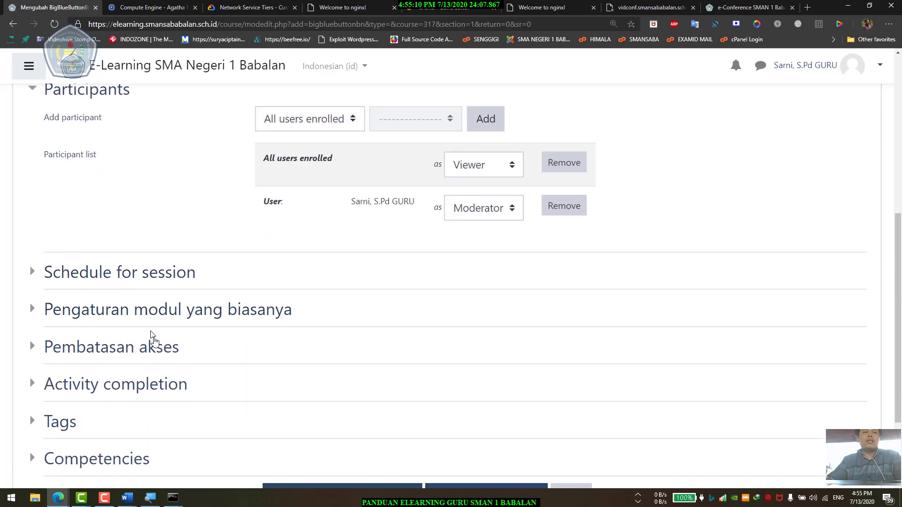
# Add and then delete an Activity completion access restriction, leaving no restrictions
pyautogui.click(156, 348)
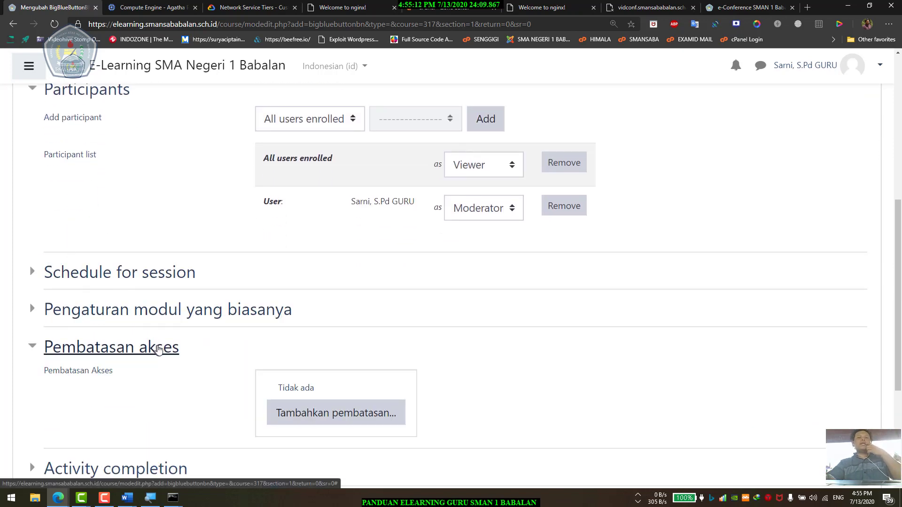
pyautogui.click(306, 412)
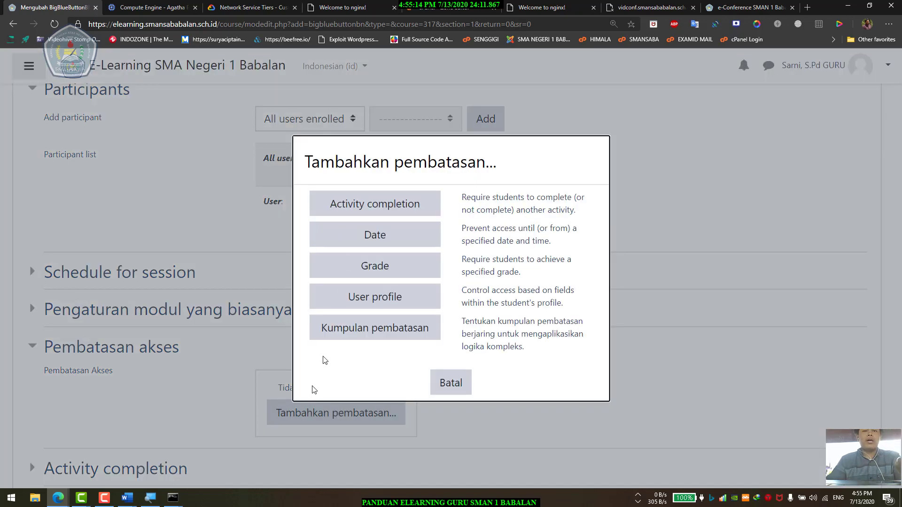
pyautogui.click(350, 207)
pyautogui.scroll(-4, 356, 352)
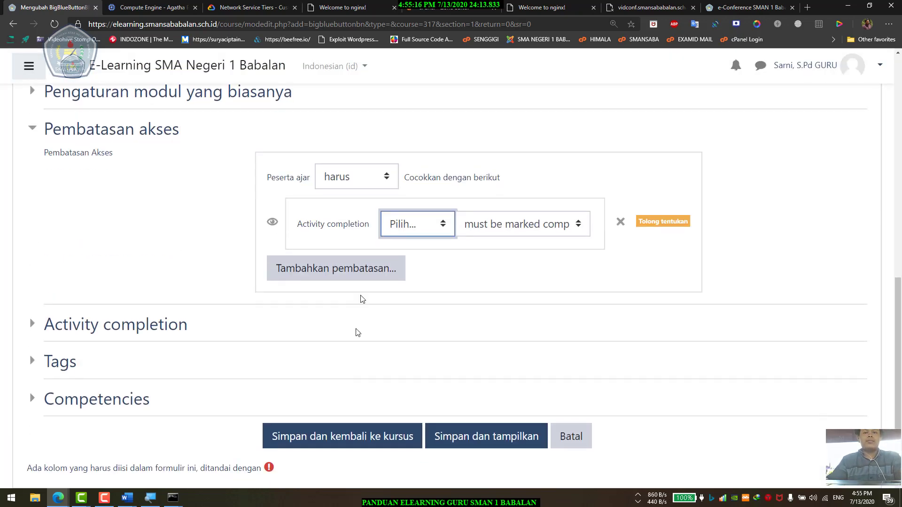
pyautogui.click(411, 223)
pyautogui.click(411, 226)
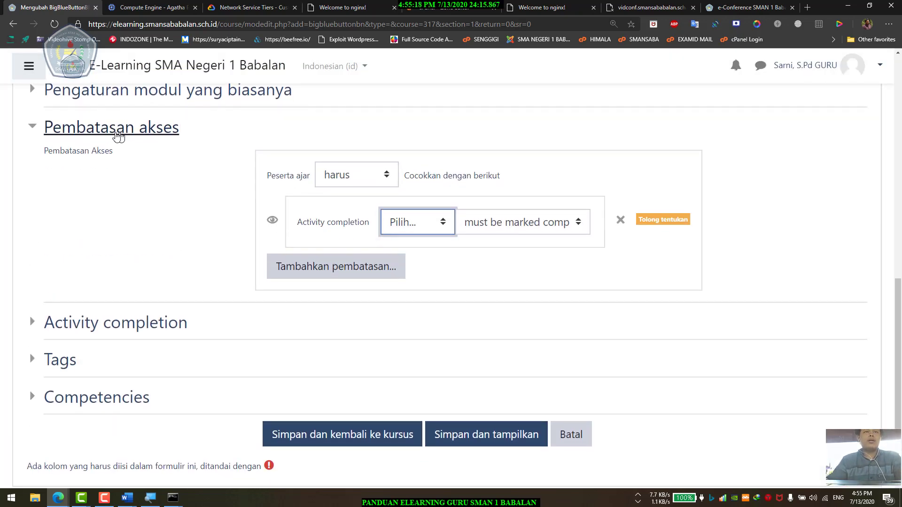
pyautogui.click(620, 220)
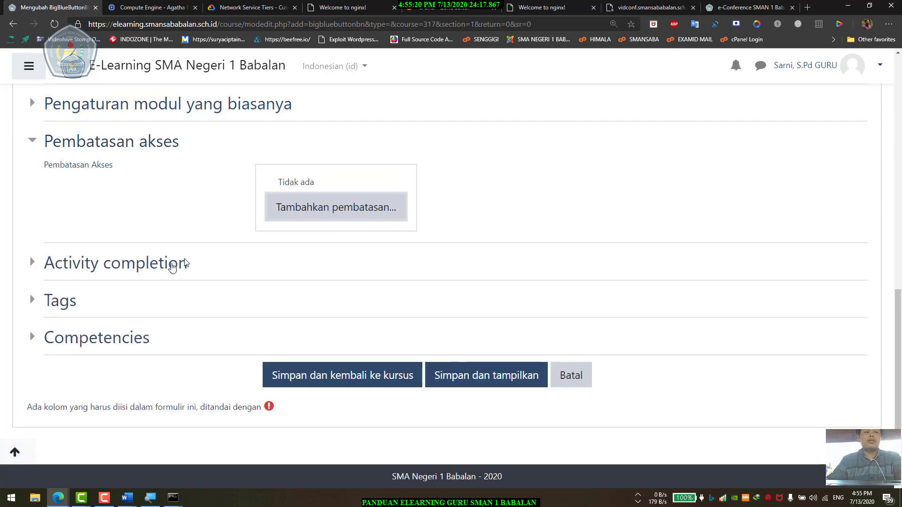
pyautogui.scroll(3, 174, 263)
# Enable both the join open and join closed times in Schedule for session, keeping day 13
pyautogui.click(129, 252)
pyautogui.click(131, 185)
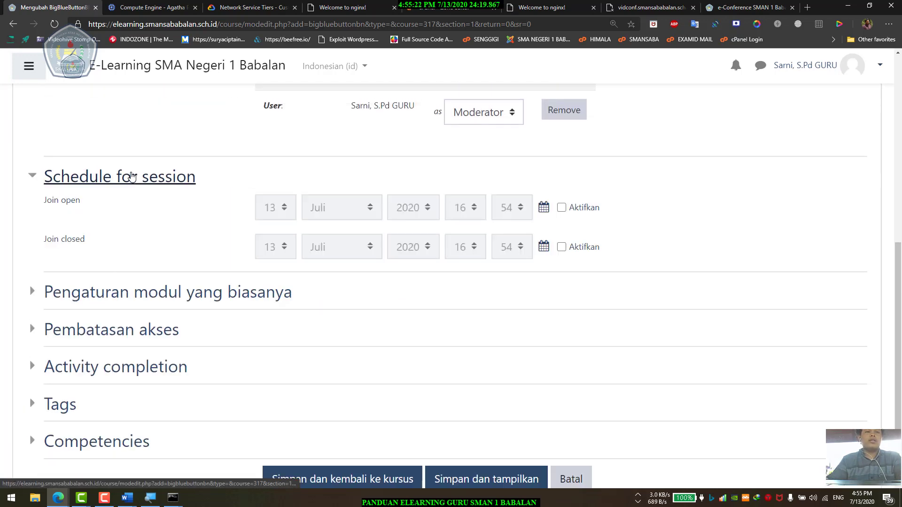
pyautogui.scroll(4, 490, 340)
pyautogui.scroll(-2, 490, 341)
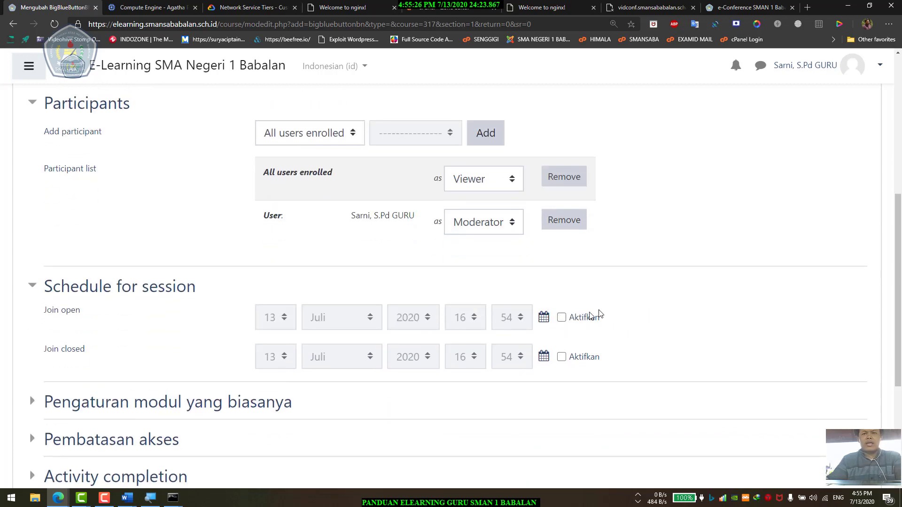
pyautogui.click(580, 320)
pyautogui.click(562, 357)
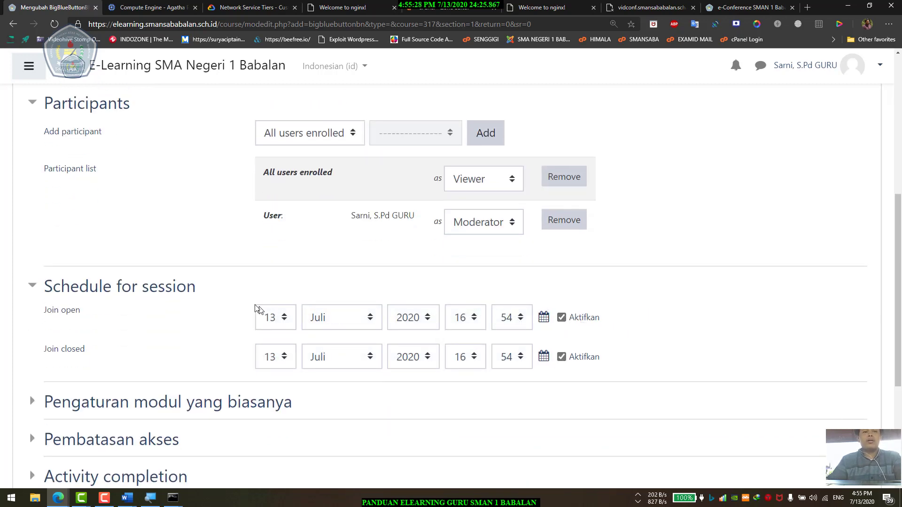
pyautogui.click(270, 319)
pyautogui.click(276, 323)
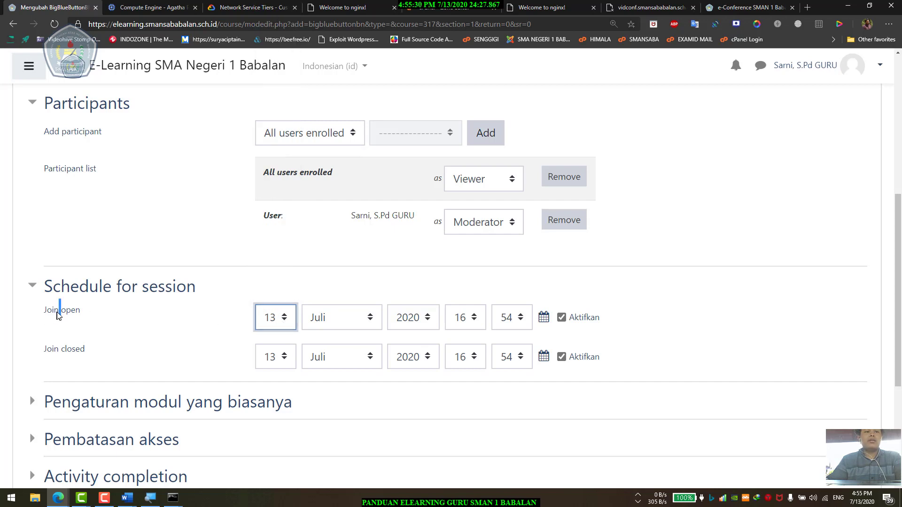
pyautogui.doubleClick(73, 349)
pyautogui.click(115, 355)
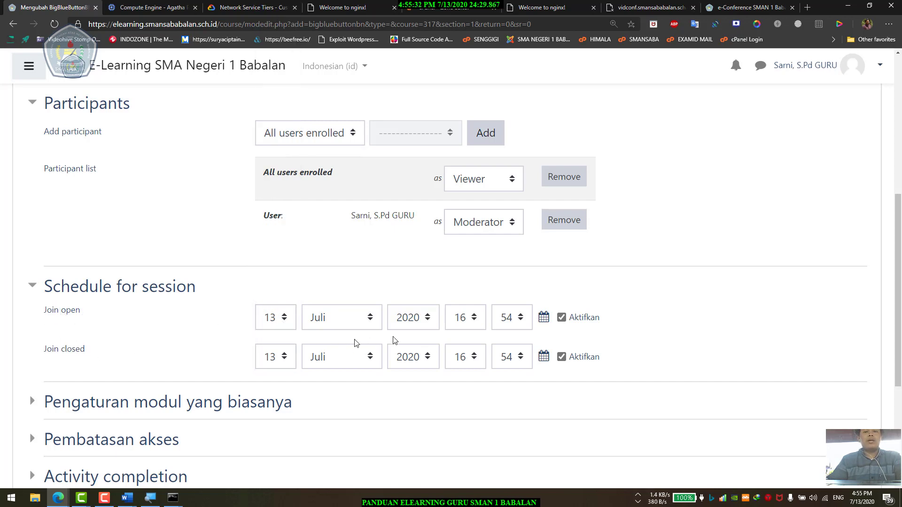
# Set the join open hour to 08 and the join closed hour to 10
pyautogui.click(465, 317)
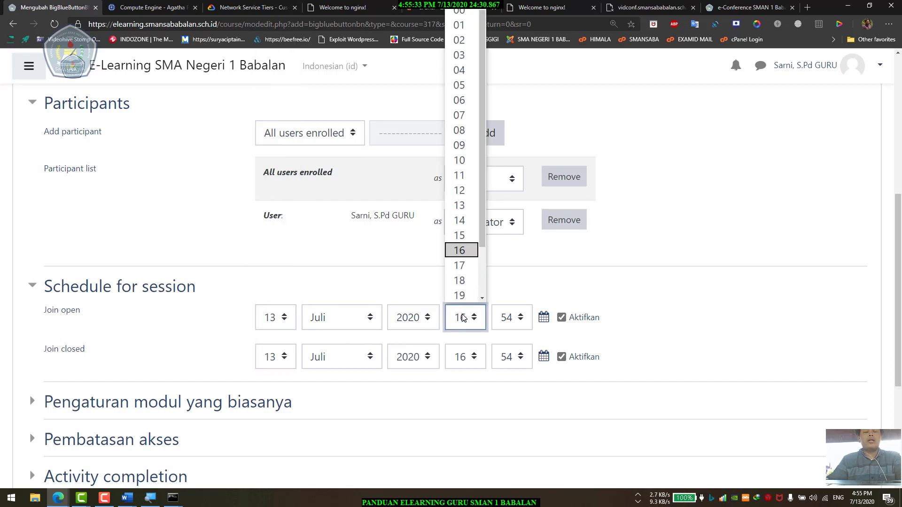
pyautogui.click(461, 130)
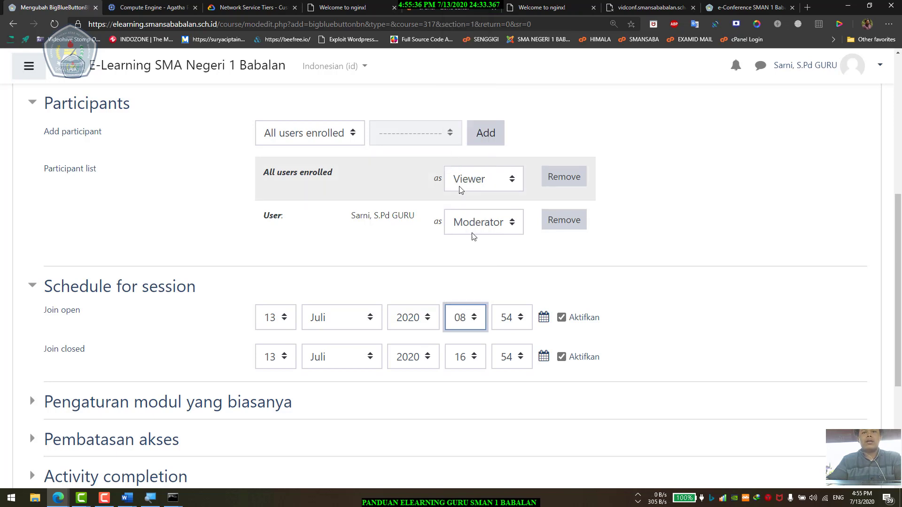
pyautogui.click(462, 356)
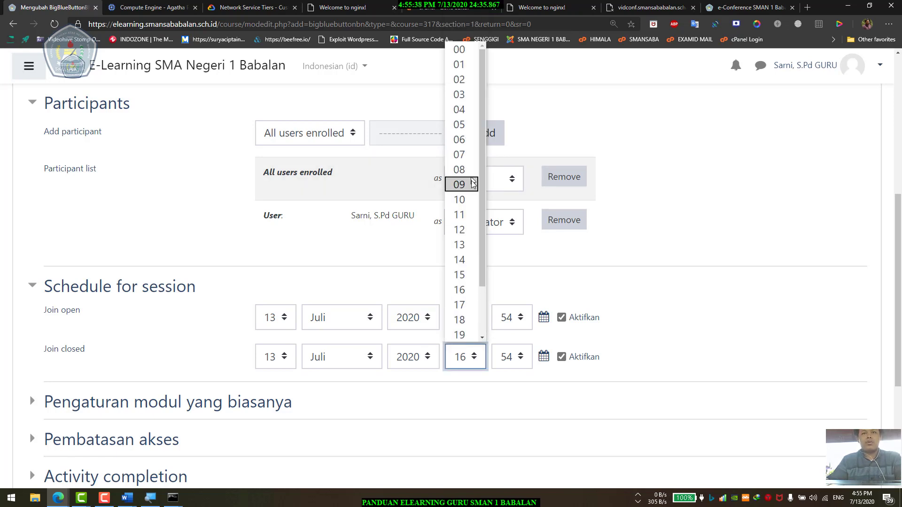
pyautogui.click(473, 198)
# Set both the join open and join closed minutes to 00
pyautogui.click(511, 311)
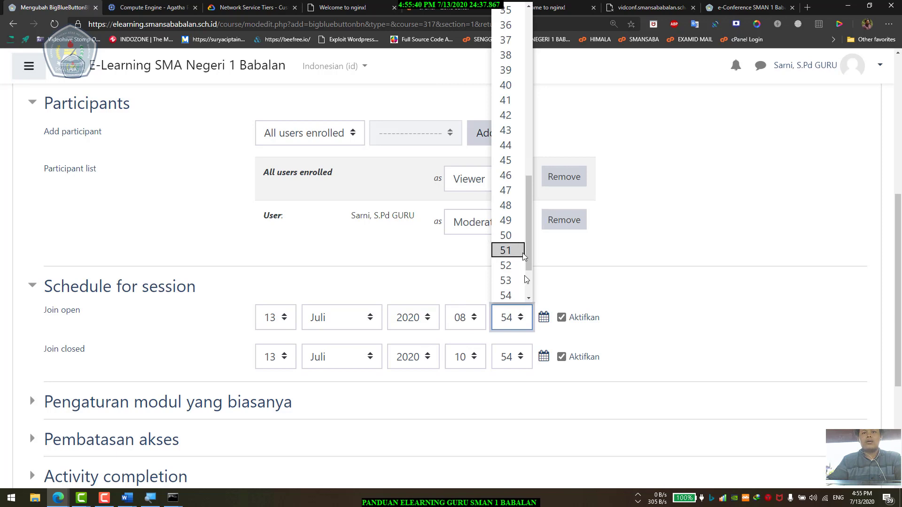
pyautogui.scroll(9, 513, 123)
pyautogui.scroll(3, 513, 123)
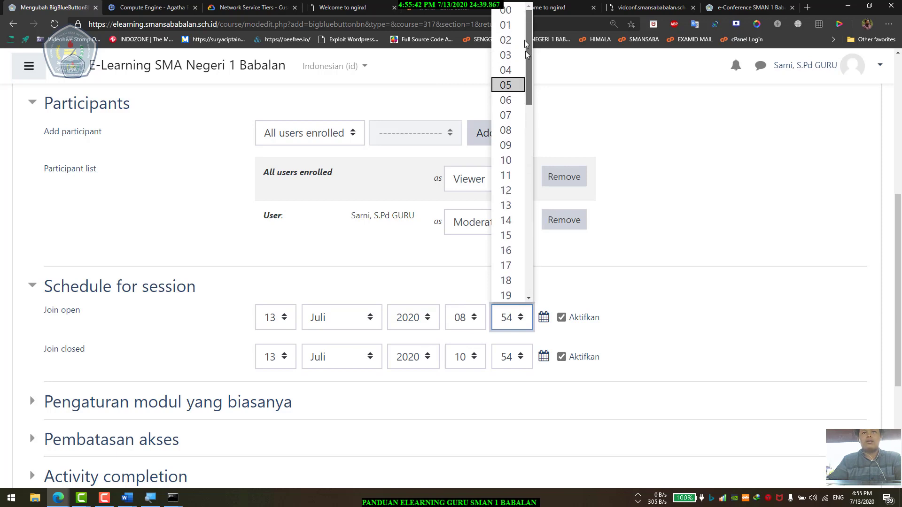
pyautogui.click(510, 9)
pyautogui.click(510, 355)
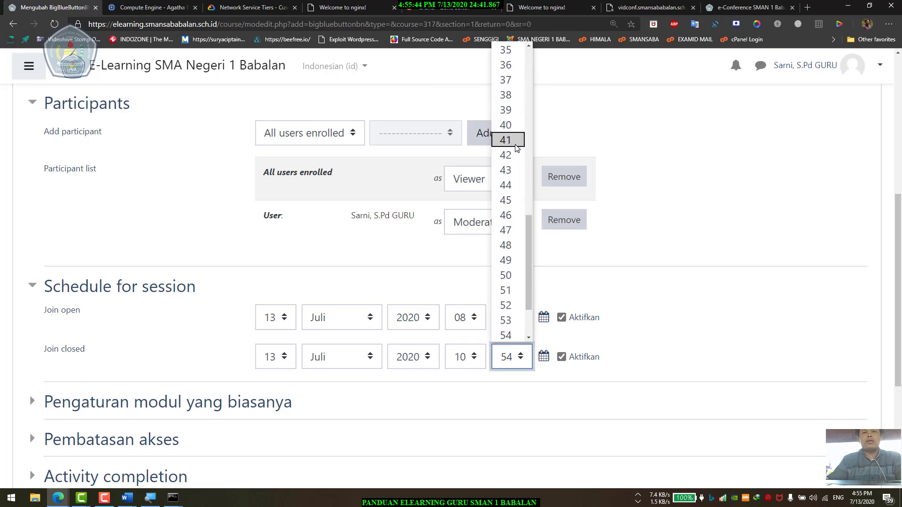
pyautogui.scroll(2, 507, 183)
pyautogui.click(532, 201)
pyautogui.click(512, 355)
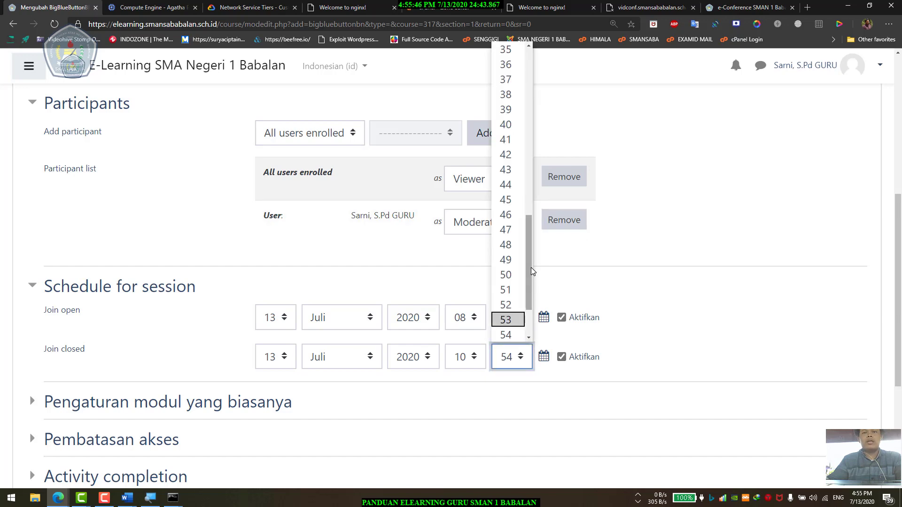
pyautogui.moveTo(531, 267); pyautogui.dragTo(517, 66)
pyautogui.click(506, 49)
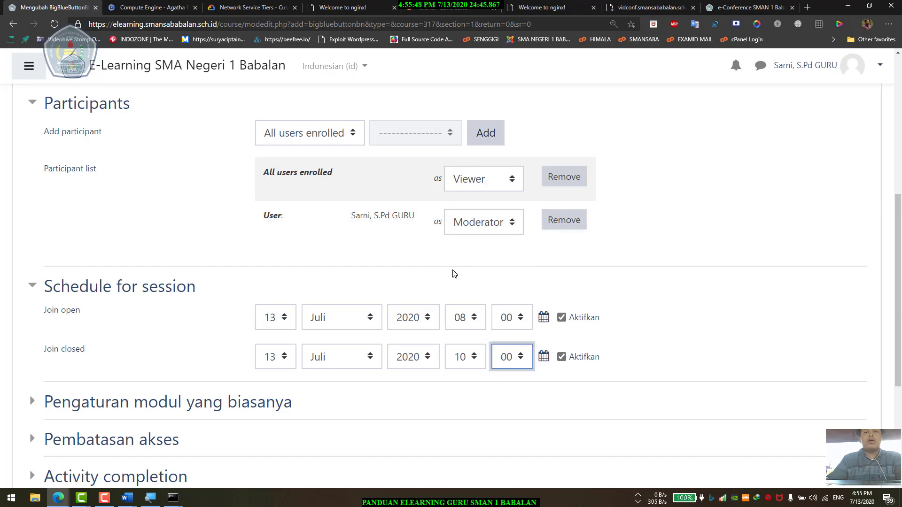
pyautogui.scroll(2, 448, 274)
pyautogui.scroll(2, 316, 237)
pyautogui.scroll(-8, 446, 324)
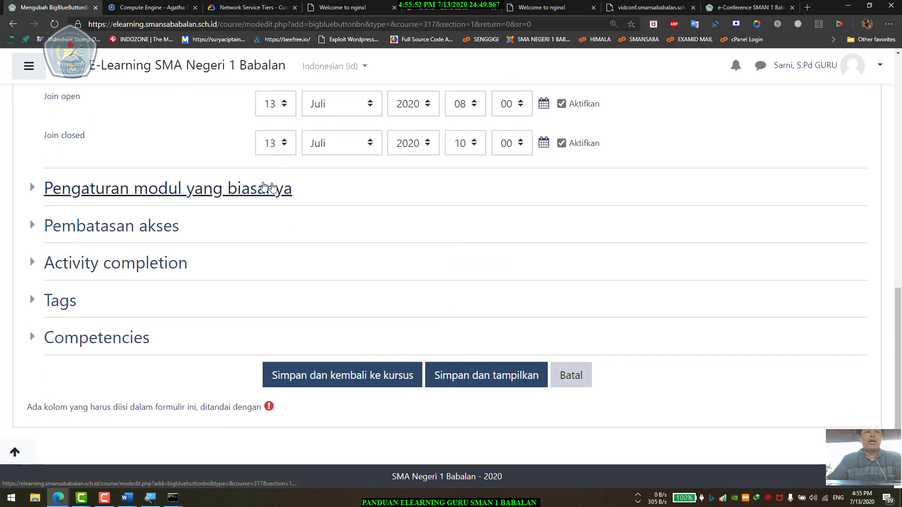
# Confirm the Kelas classroom keeps the Room/Activity only instance type, then save and return to the course
pyautogui.scroll(7, 376, 386)
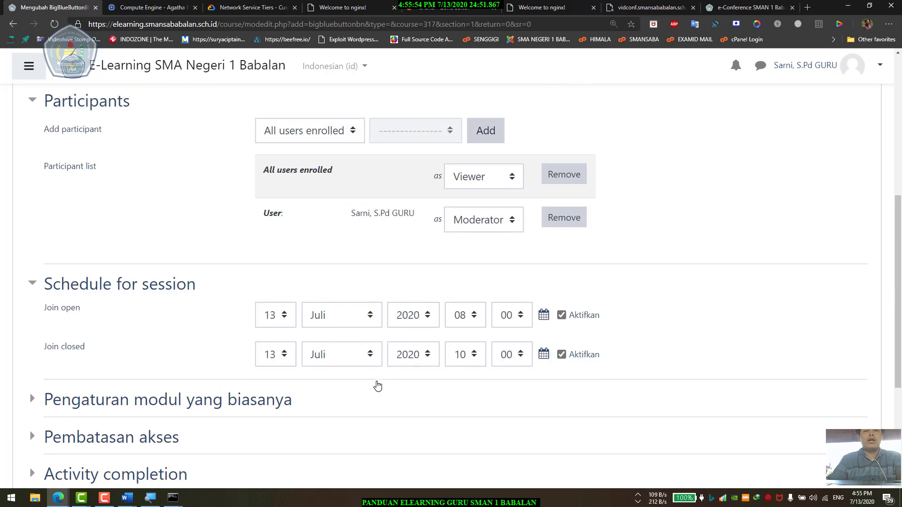
pyautogui.scroll(4, 404, 354)
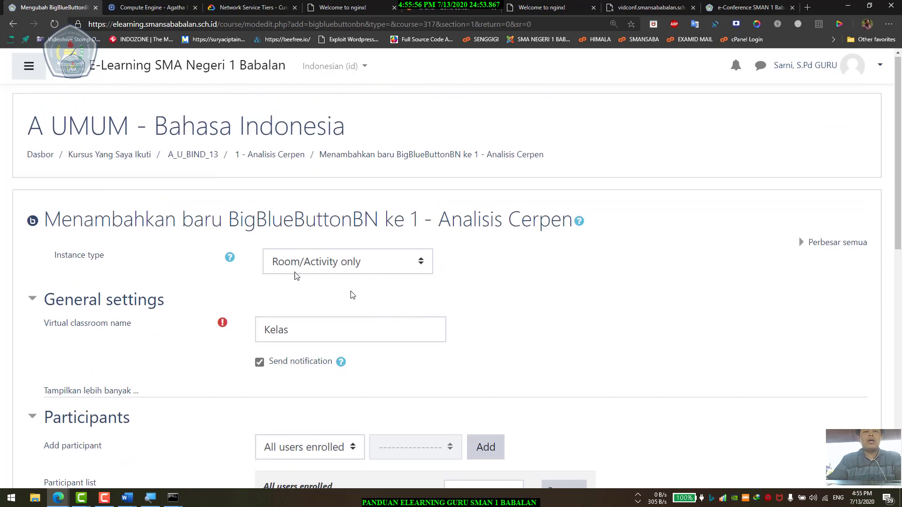
pyautogui.scroll(-7, 353, 296)
pyautogui.scroll(-4, 329, 413)
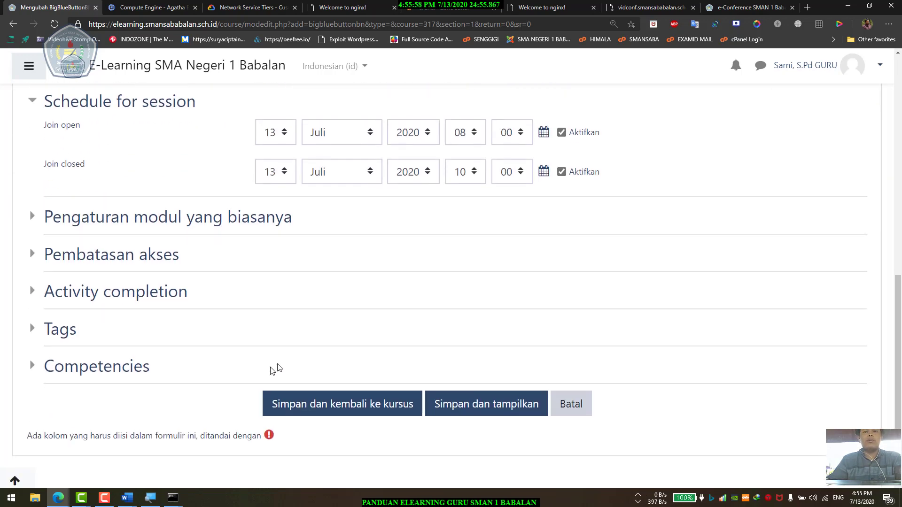
pyautogui.scroll(9, 277, 326)
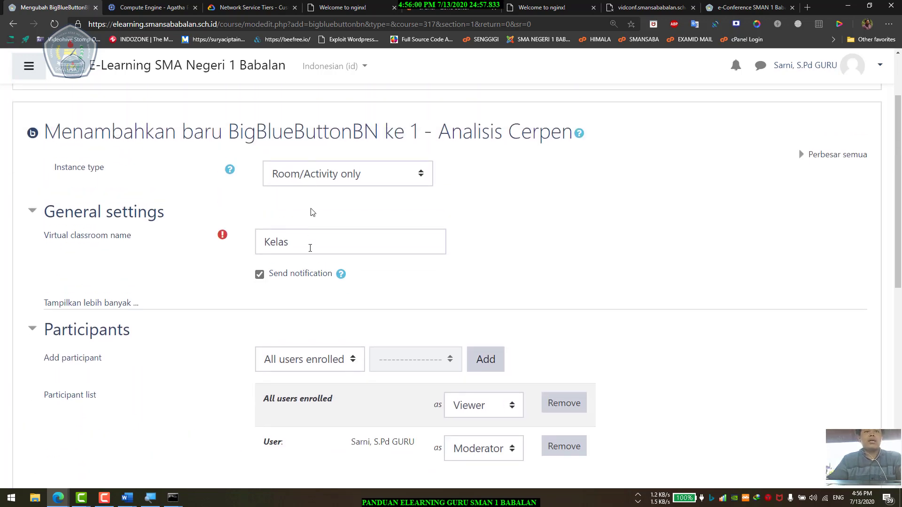
pyautogui.click(312, 175)
pyautogui.click(313, 175)
pyautogui.click(274, 237)
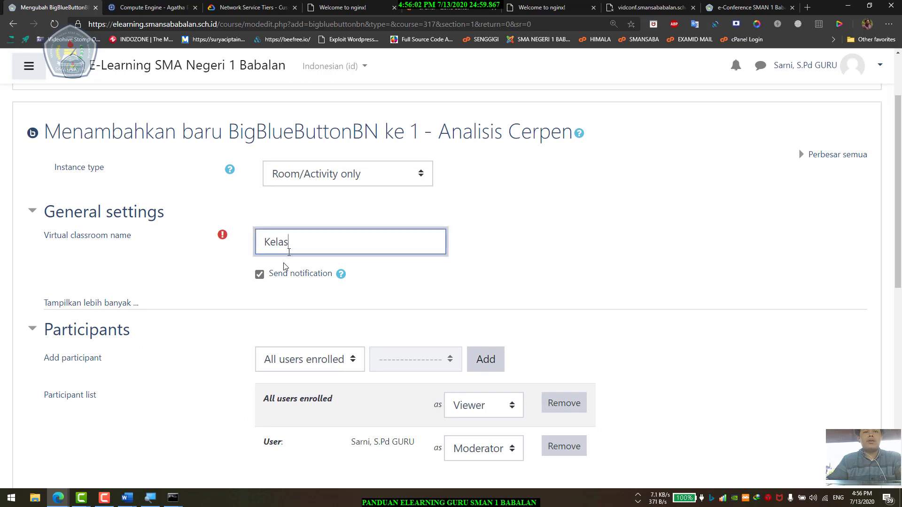
pyautogui.scroll(-8, 329, 301)
pyautogui.scroll(-2, 238, 181)
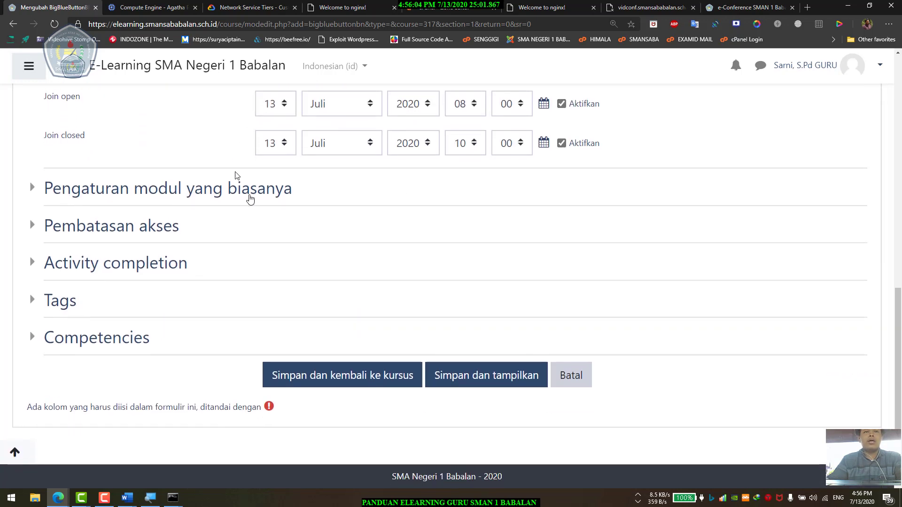
pyautogui.scroll(3, 207, 226)
pyautogui.scroll(-3, 261, 299)
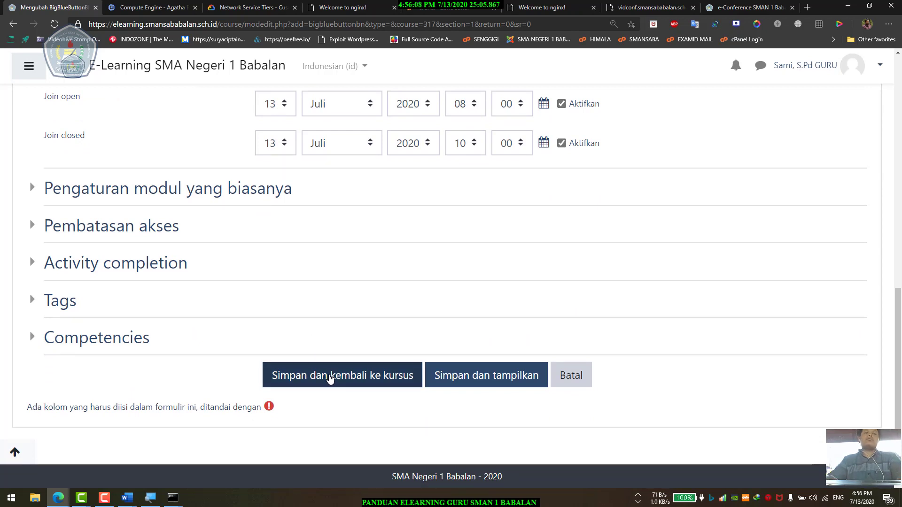
pyautogui.click(334, 375)
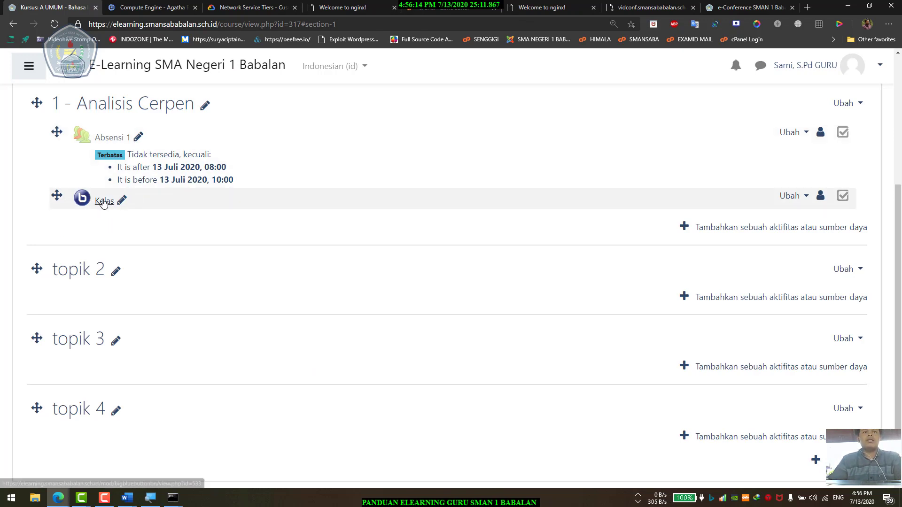
# Add a new Assignment activity to topic 1 - Analisis Cerpen from the activity chooser
pyautogui.click(797, 236)
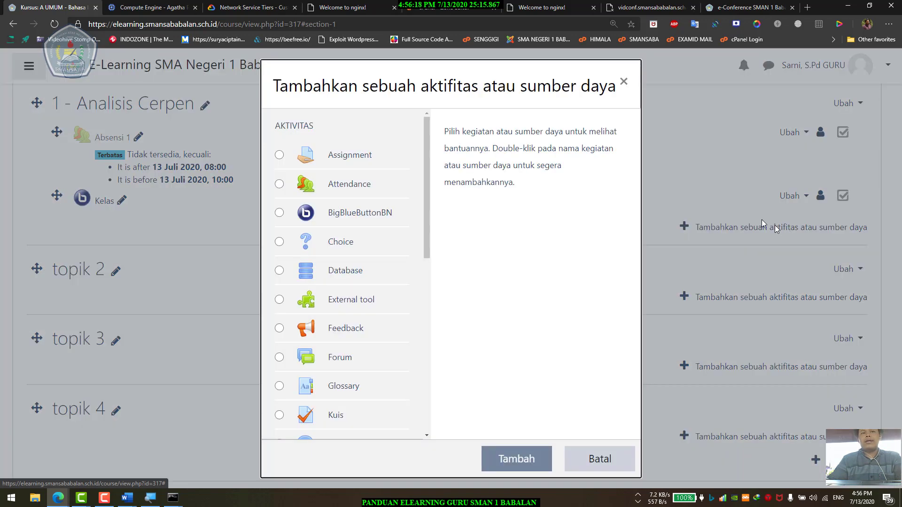
pyautogui.click(349, 158)
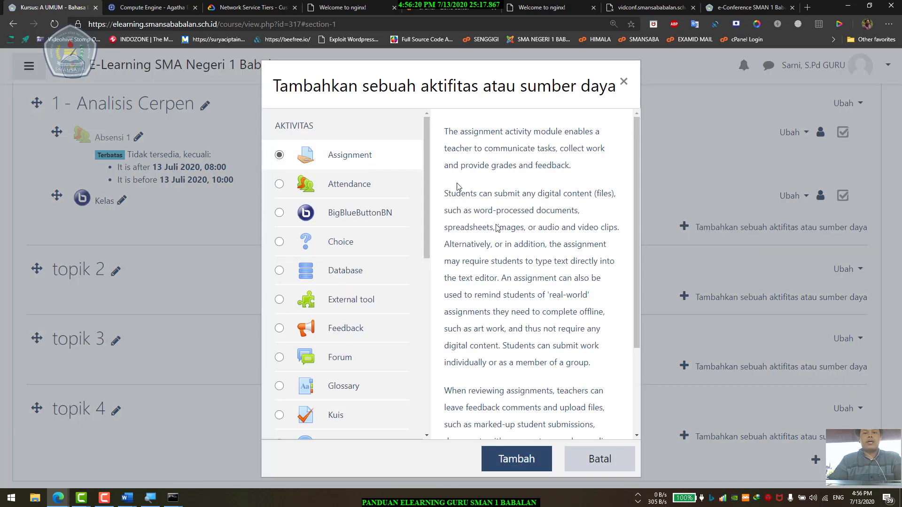
pyautogui.click(516, 459)
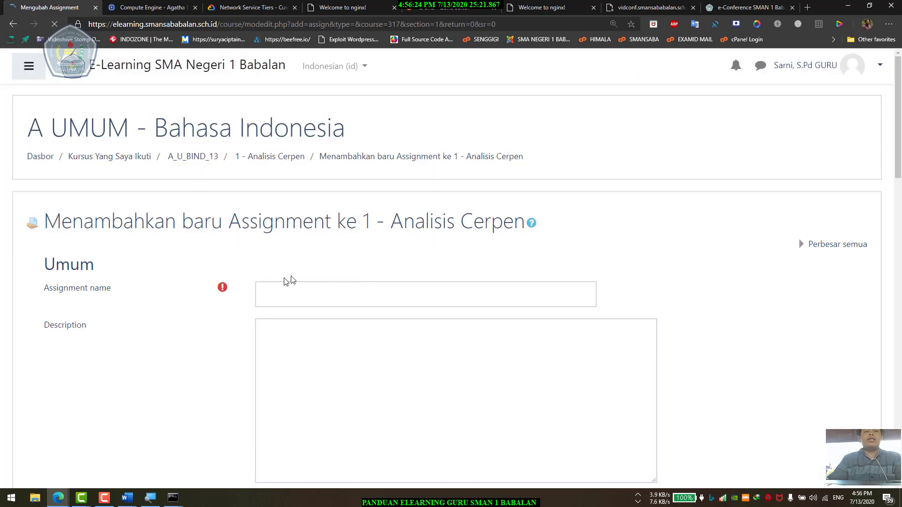
# Name the assignment 'Tugas Analisis Cerpen', pasting 'Analisis Cerpen' copied from the page heading
pyautogui.click(285, 287)
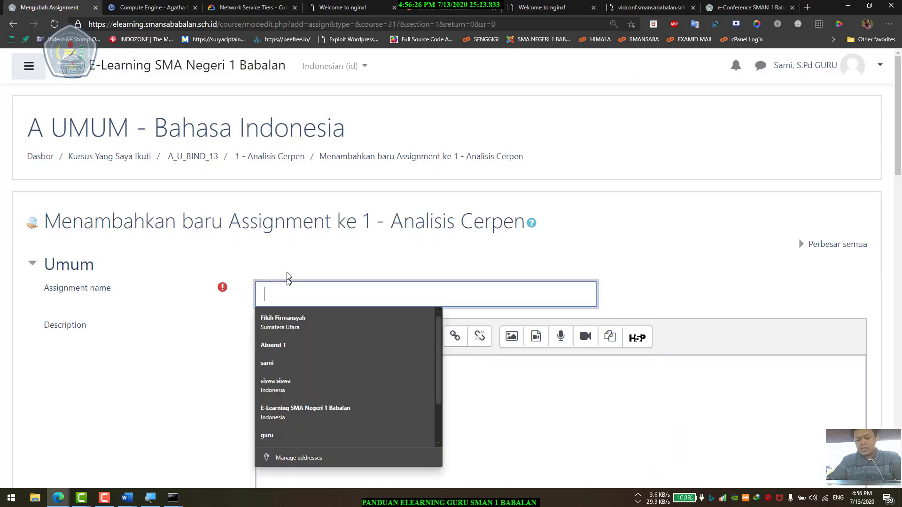
pyautogui.moveTo(291, 257); pyautogui.dragTo(292, 227)
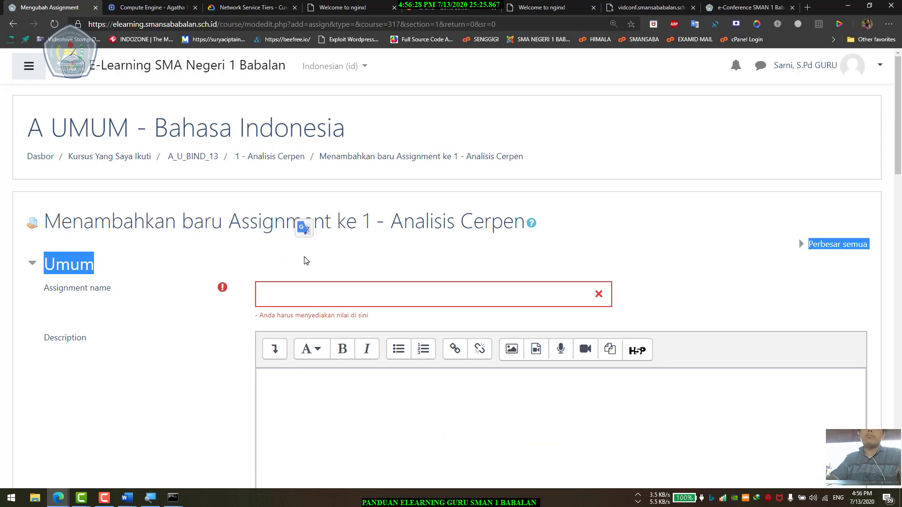
pyautogui.scroll(-2, 306, 244)
pyautogui.click(205, 183)
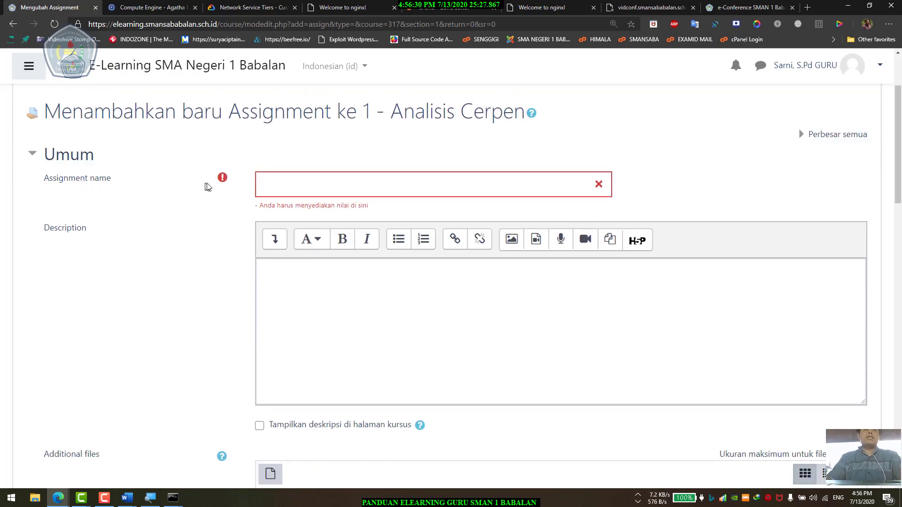
pyautogui.click(289, 184)
pyautogui.write('Tug')
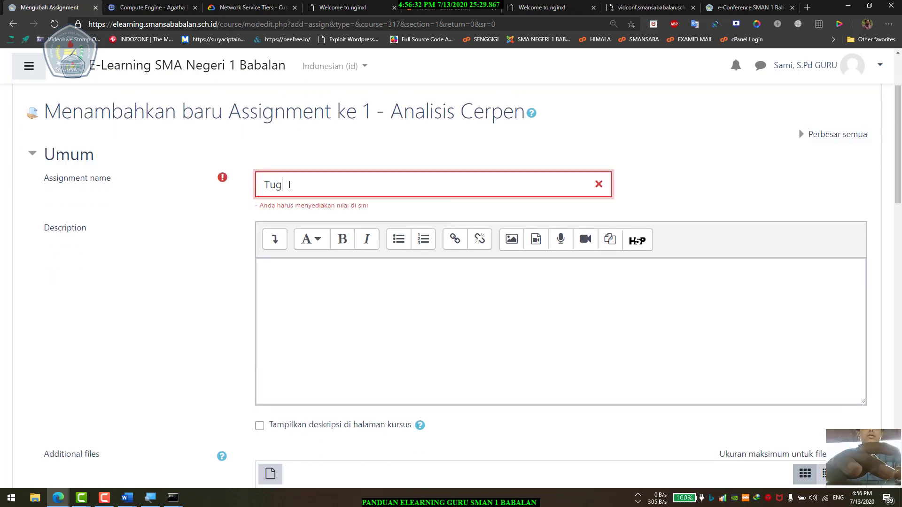
pyautogui.write('as')
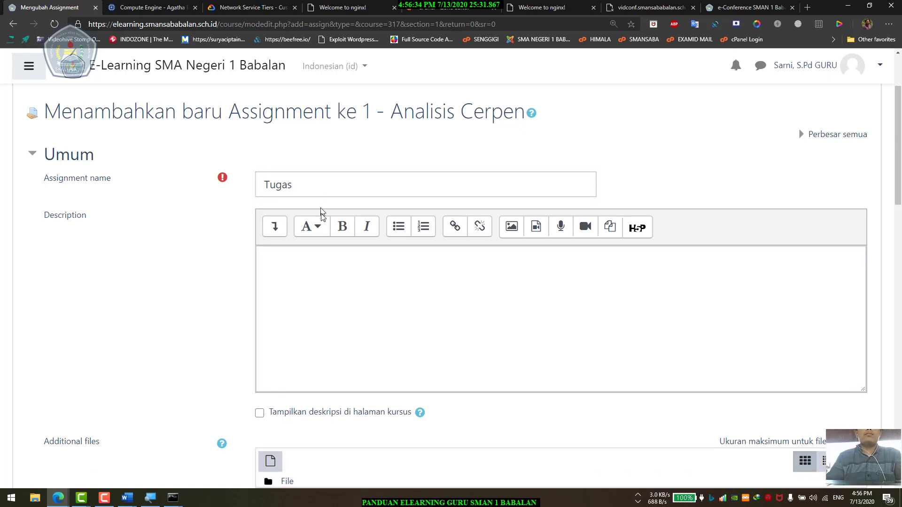
pyautogui.moveTo(390, 114); pyautogui.dragTo(525, 109)
pyautogui.hotkey('ctrl', 'c')
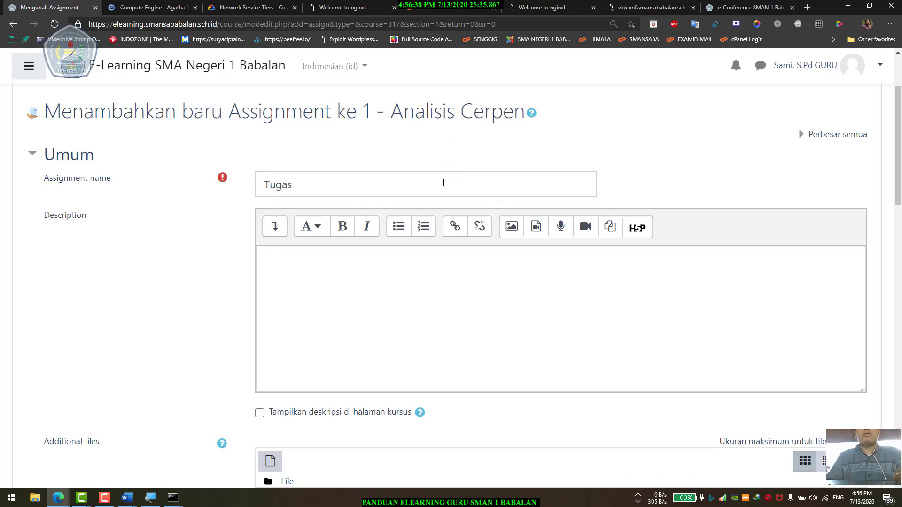
pyautogui.click(443, 184)
pyautogui.hotkey('ctrl', 'v')
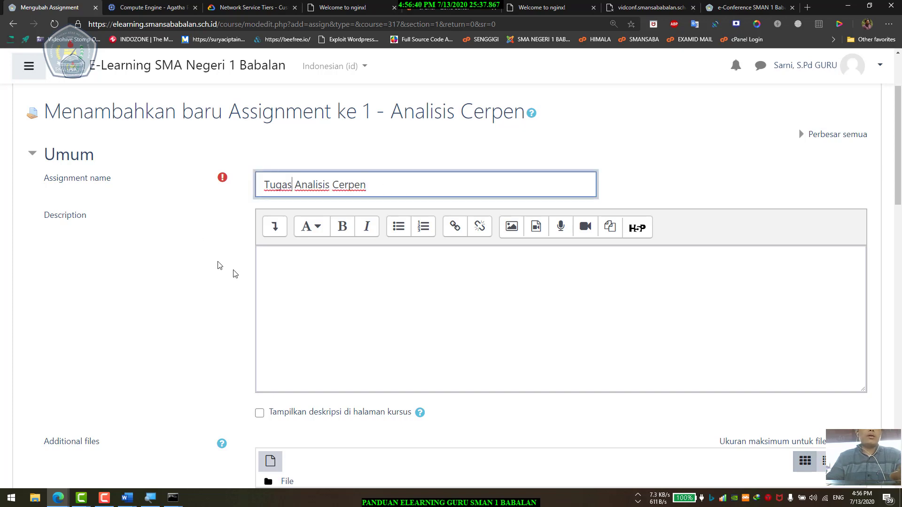
pyautogui.click(297, 294)
pyautogui.scroll(-2, 326, 262)
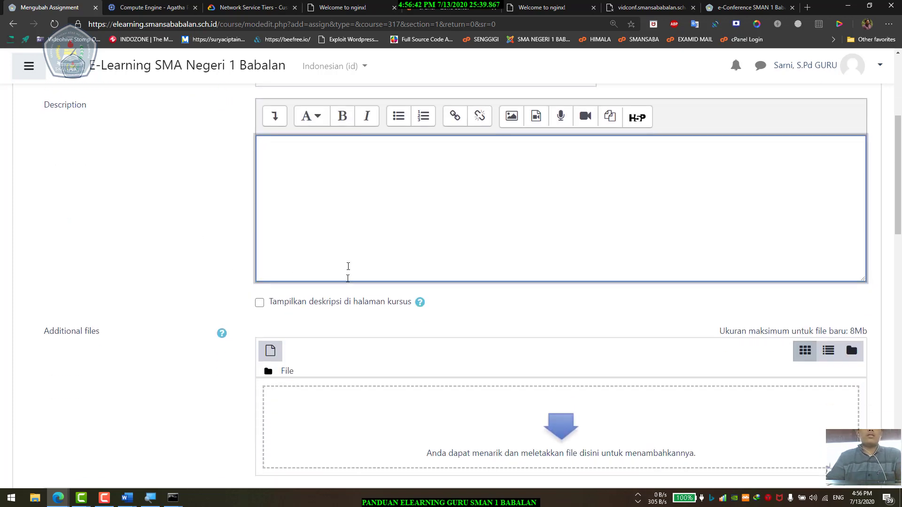
# Turn on showing the assignment description on the course page
pyautogui.click(347, 297)
pyautogui.click(365, 258)
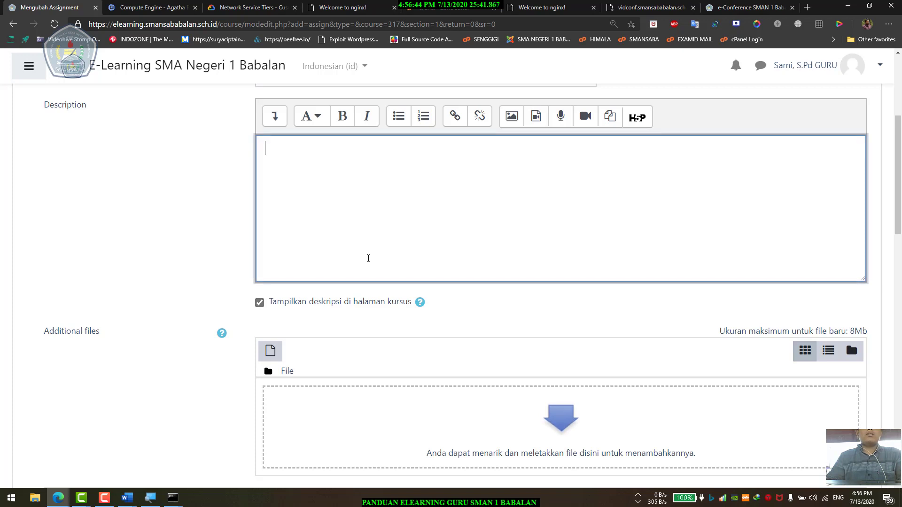
pyautogui.doubleClick(312, 303)
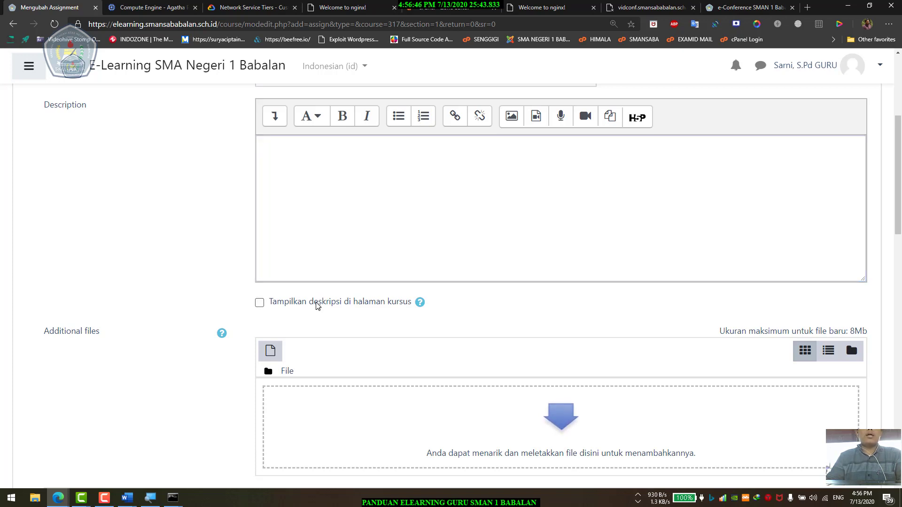
pyautogui.click(340, 236)
# Write the description 'Soal :' with 'Buatlah analisis cerpen bebas, ditulis di 1 lembar hvs.' on the next line
pyautogui.write('Soa')
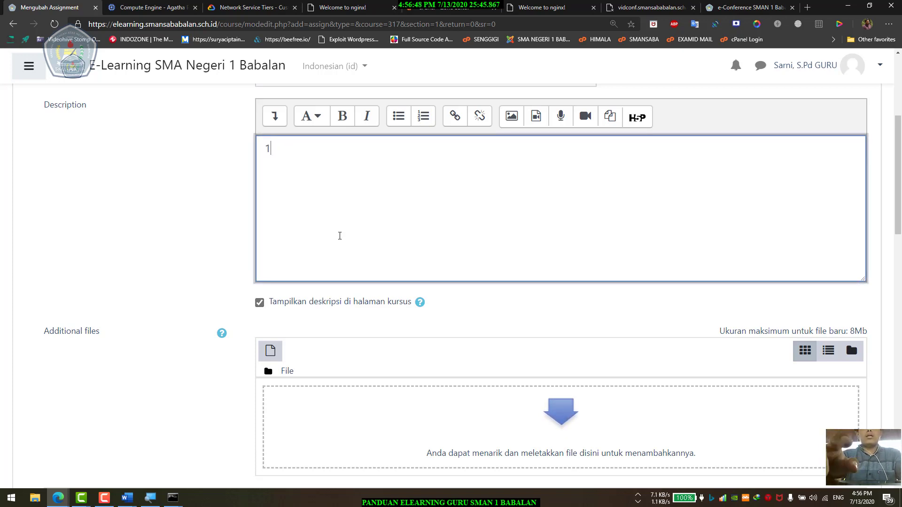
pyautogui.write('l ')
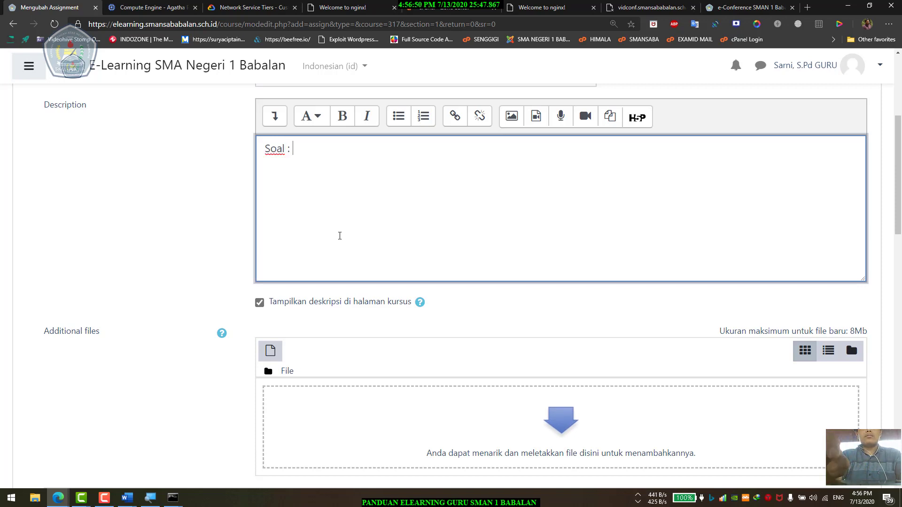
pyautogui.write(':')
pyautogui.press('Return')
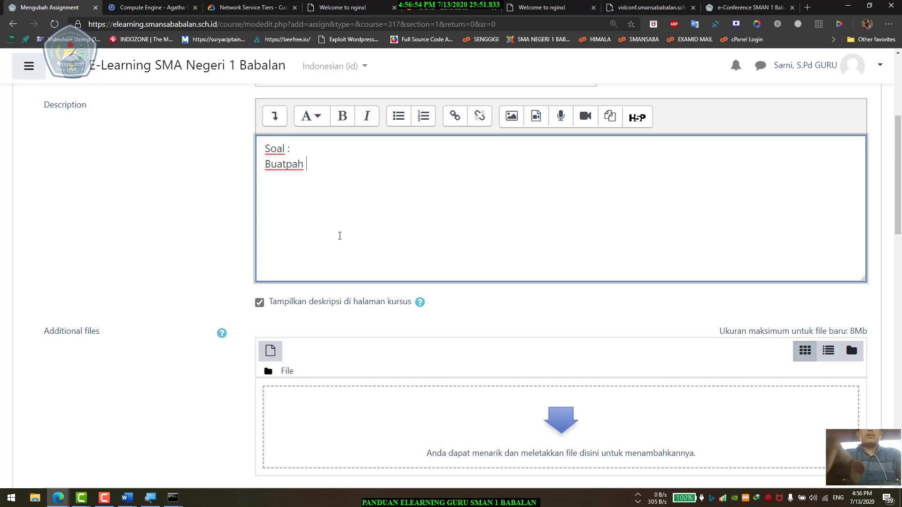
pyautogui.write('Buatlah anali')
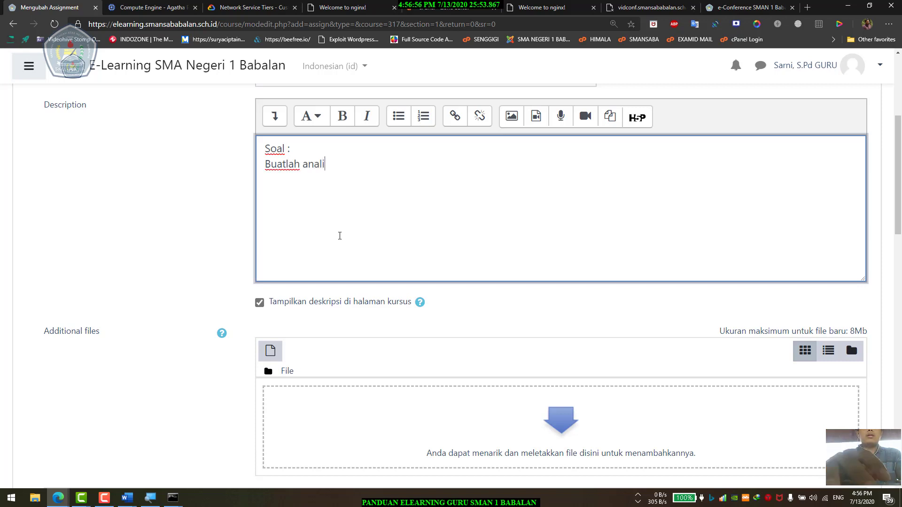
pyautogui.write('sis ce')
pyautogui.press('BackSpace')
pyautogui.write('cer')
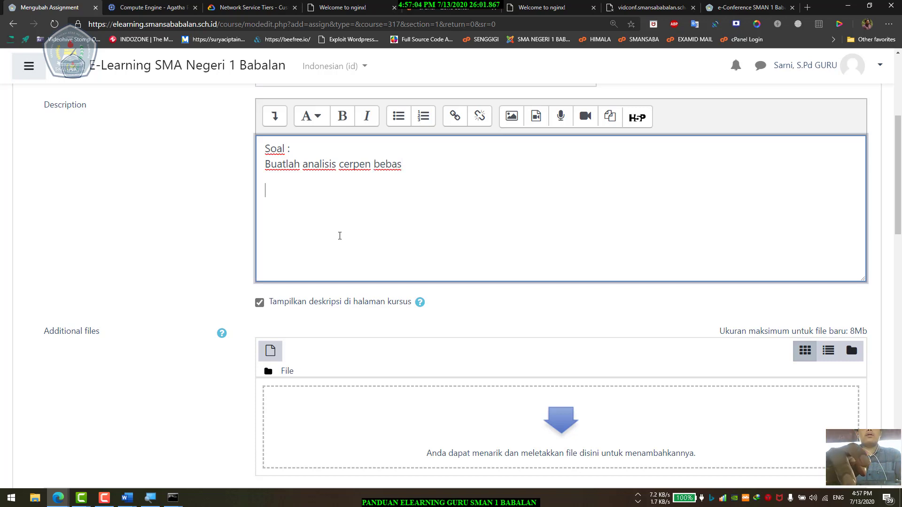
pyautogui.write('D')
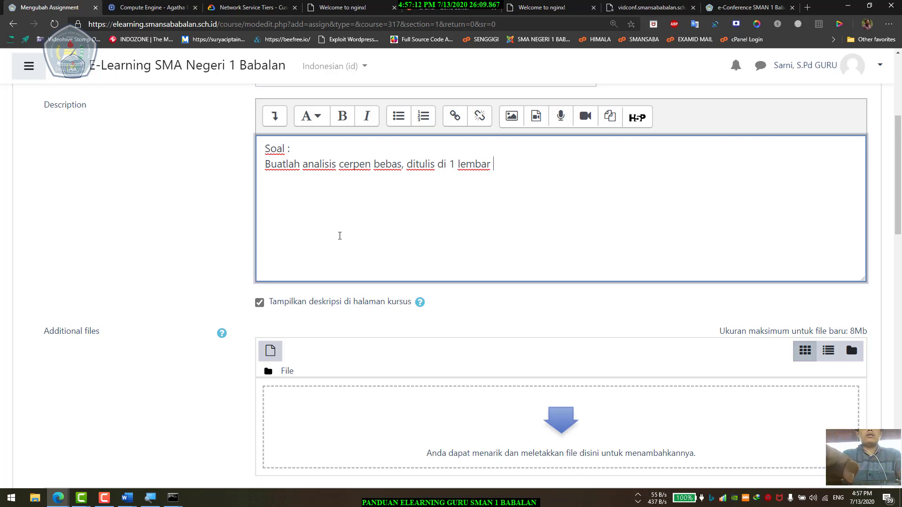
pyautogui.press('BackSpace')
pyautogui.write('vs')
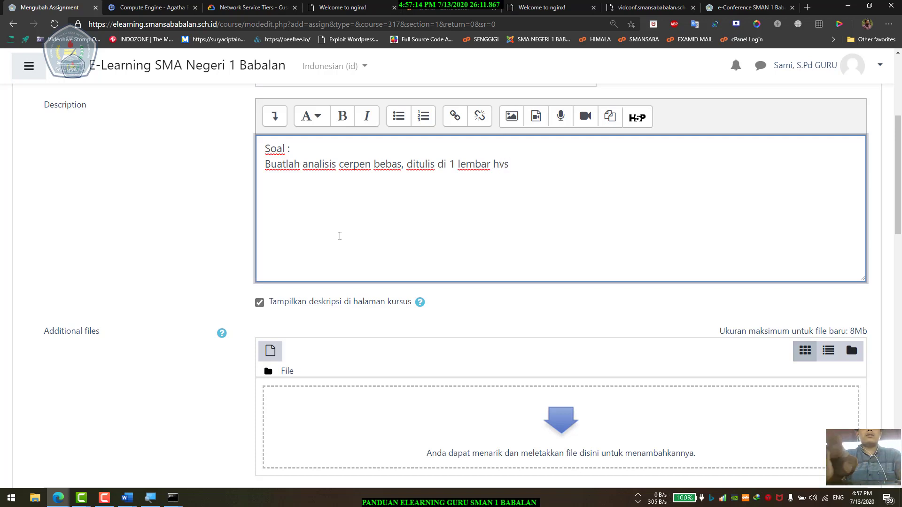
pyautogui.write('.')
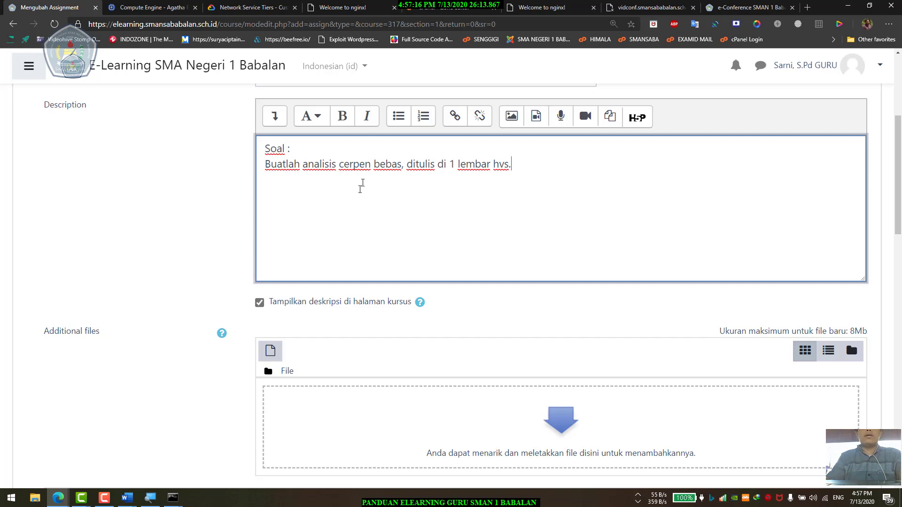
pyautogui.scroll(-2, 389, 213)
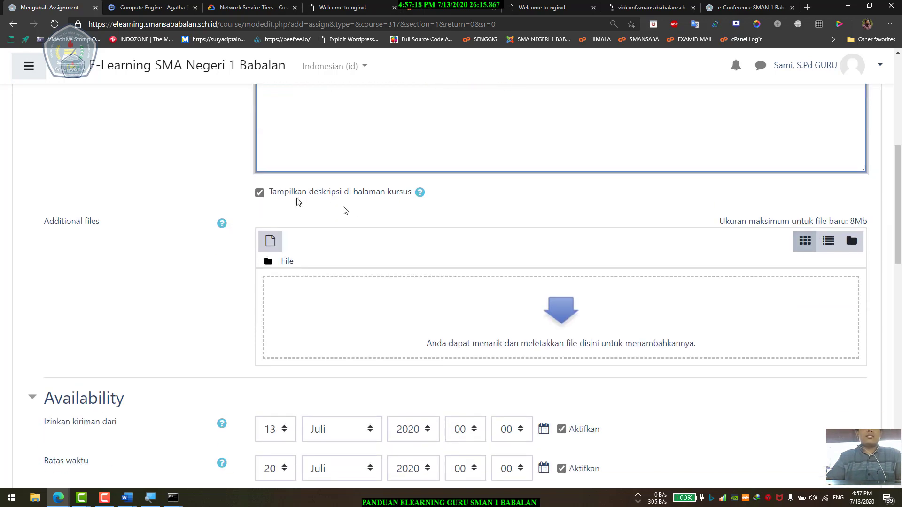
pyautogui.click(197, 251)
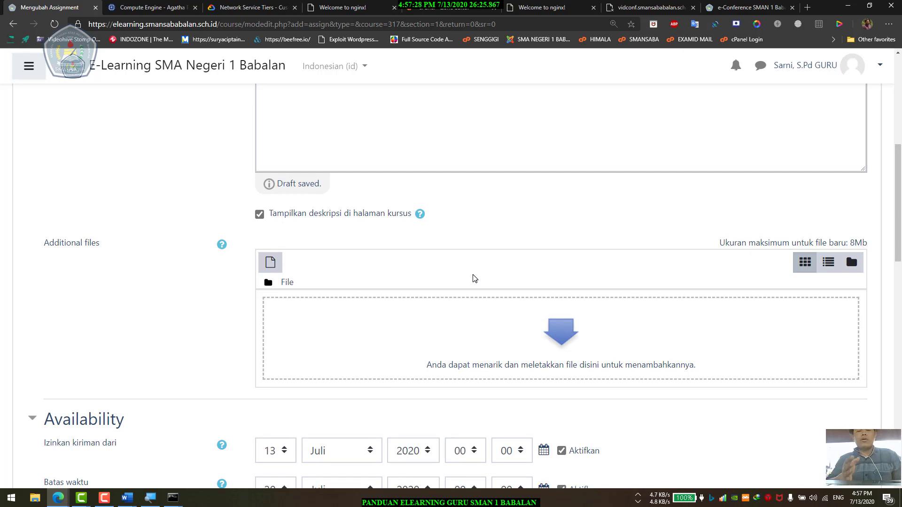
pyautogui.scroll(-3, 476, 282)
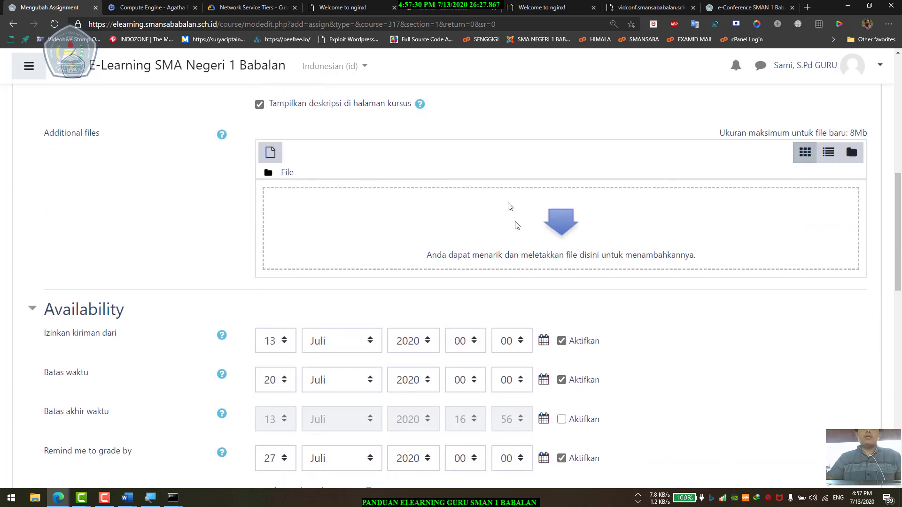
# Bring up the Additional files upload form, then cancel and close it without attaching a file
pyautogui.click(460, 215)
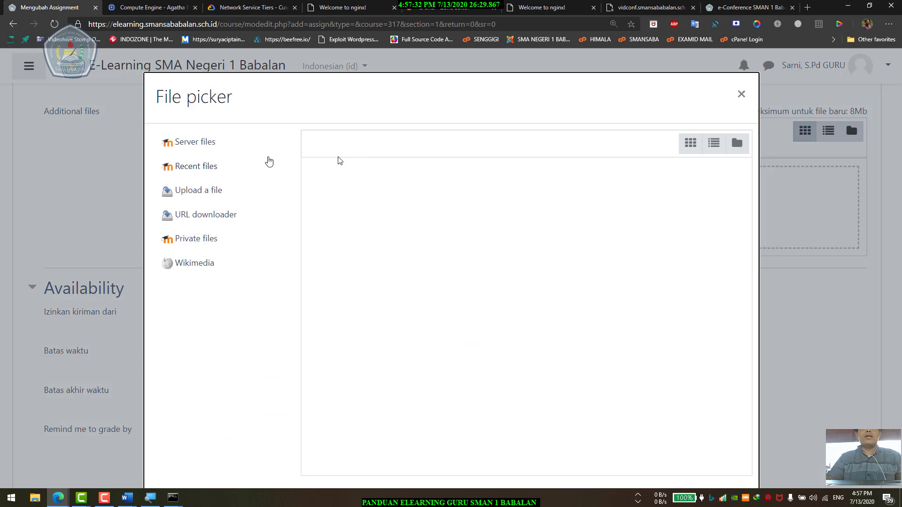
pyautogui.click(735, 94)
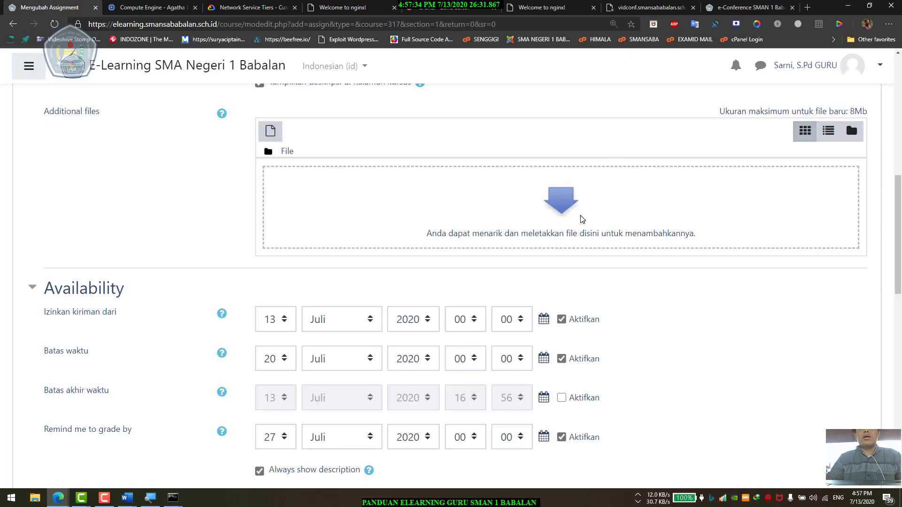
pyautogui.click(581, 219)
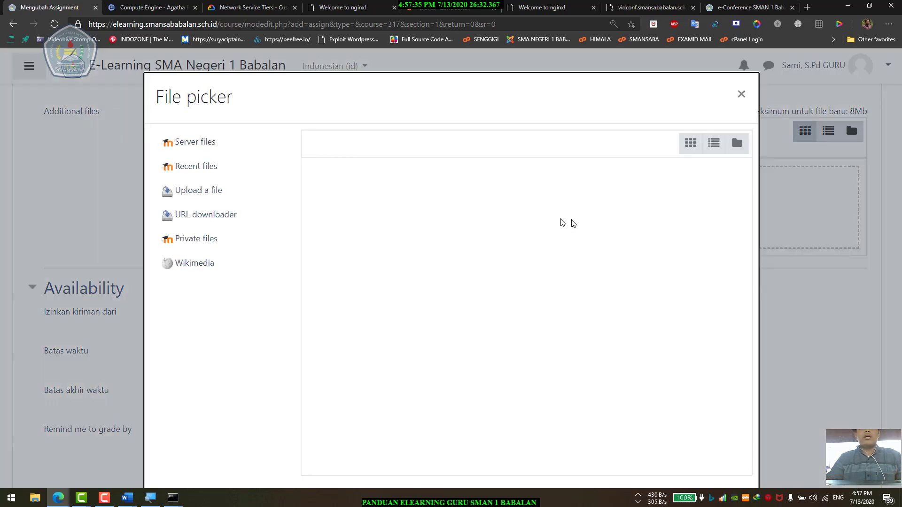
pyautogui.click(212, 195)
pyautogui.click(334, 234)
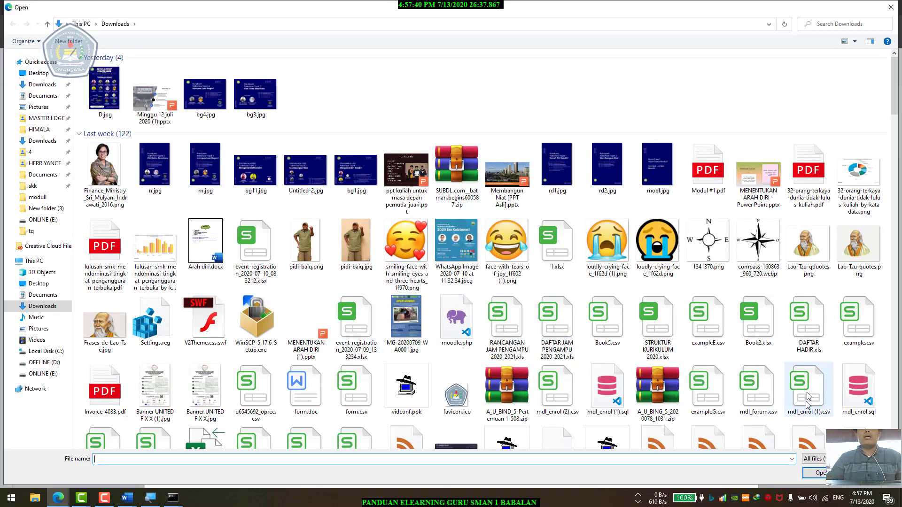
pyautogui.click(886, 9)
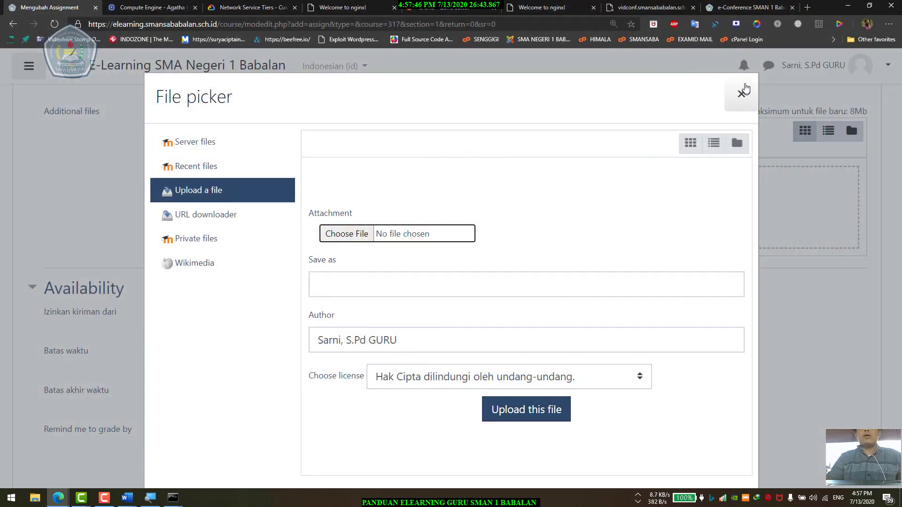
pyautogui.click(741, 94)
# Deselect the description text and scroll down to the Availability date settings
pyautogui.scroll(3, 371, 207)
pyautogui.scroll(7, 358, 220)
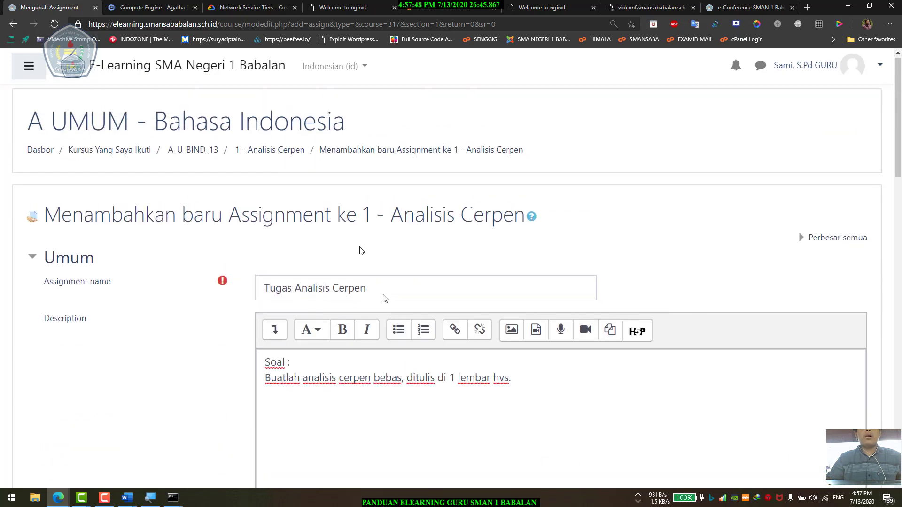
pyautogui.scroll(-4, 440, 226)
pyautogui.click(440, 226)
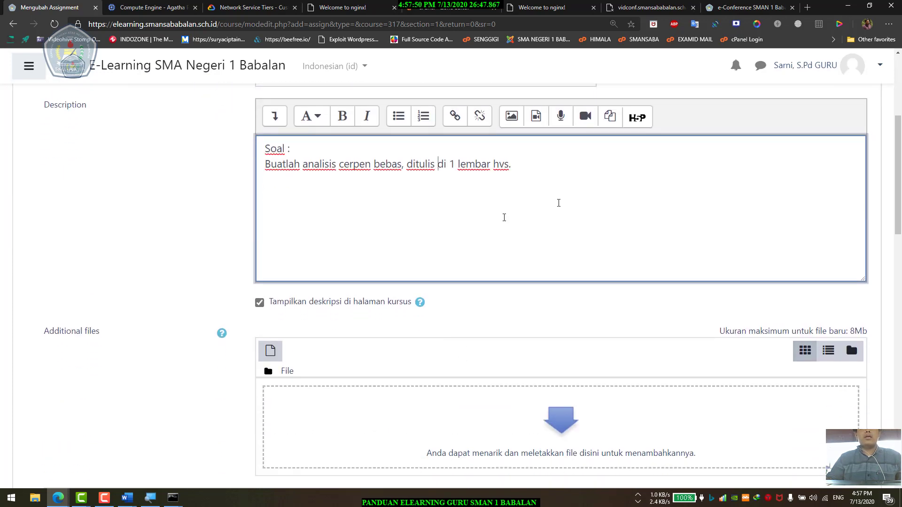
pyautogui.moveTo(519, 168); pyautogui.dragTo(265, 170)
pyautogui.moveTo(455, 185); pyautogui.dragTo(517, 181)
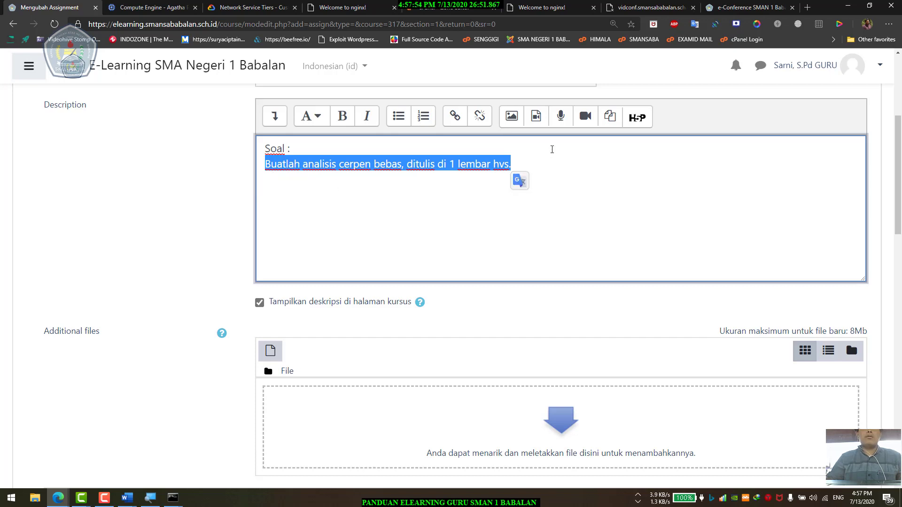
pyautogui.click(587, 157)
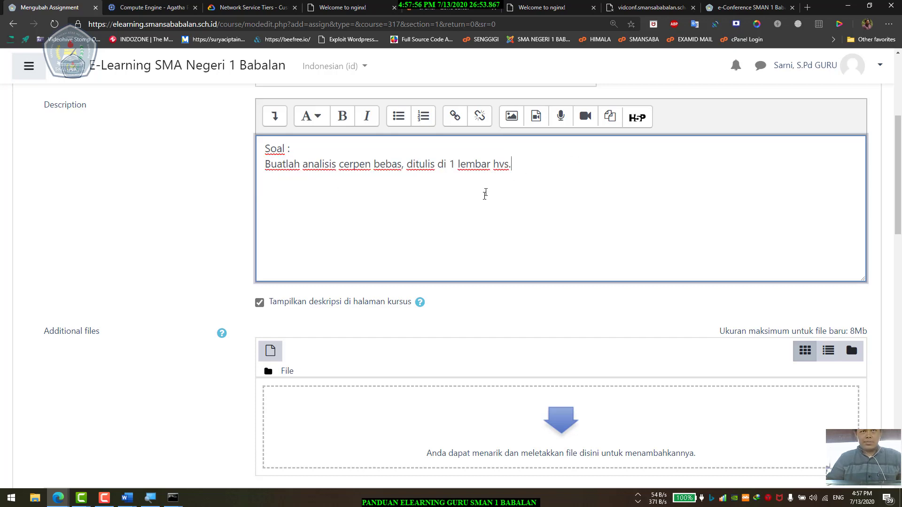
pyautogui.scroll(-5, 480, 212)
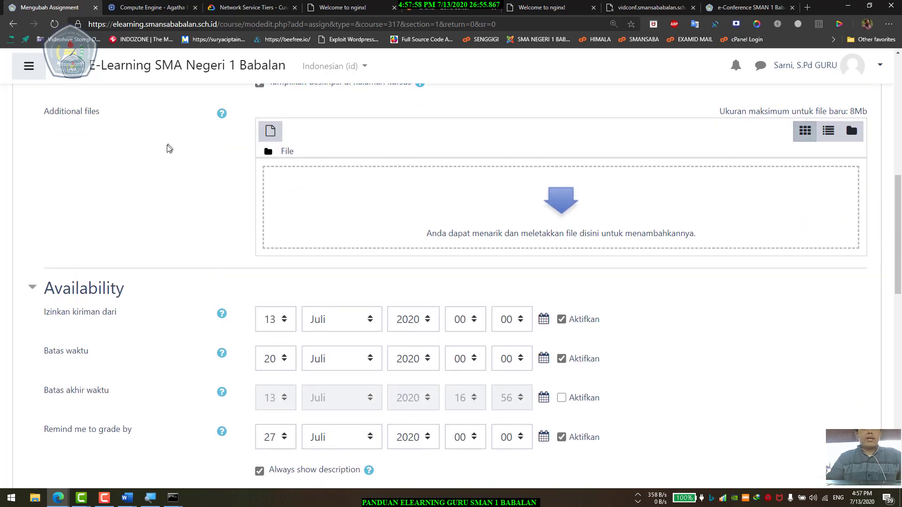
pyautogui.scroll(-2, 245, 258)
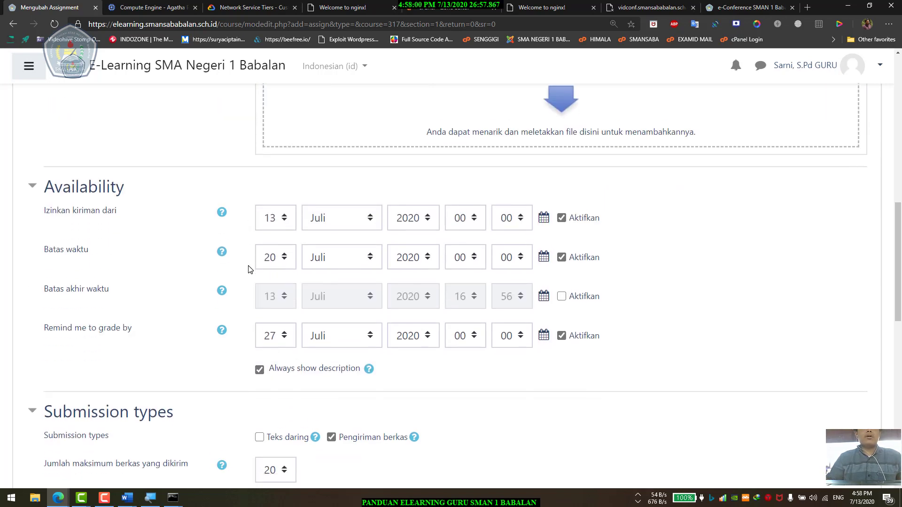
# Set the 'Izinkan kiriman dari' hour to 08 so submissions open 13 Juli 2020 08:00
pyautogui.moveTo(145, 189); pyautogui.dragTo(42, 196)
pyautogui.click(90, 215)
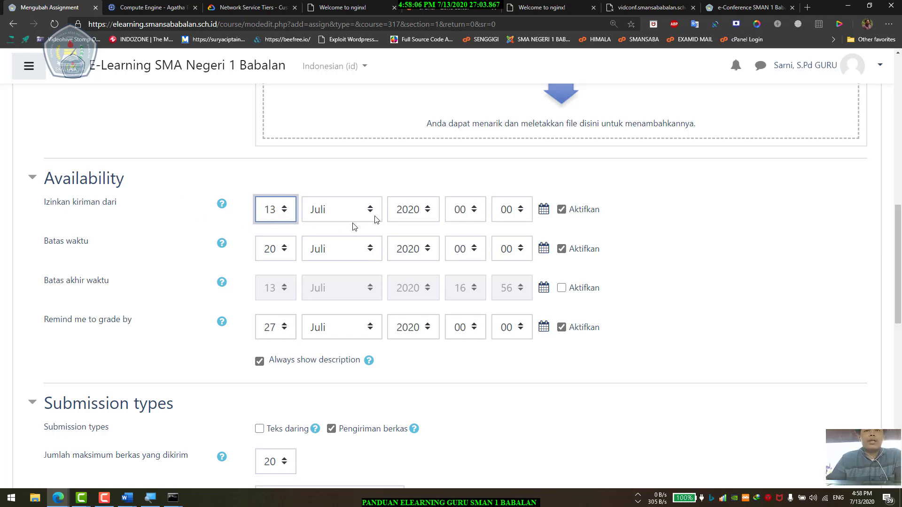
pyautogui.click(473, 209)
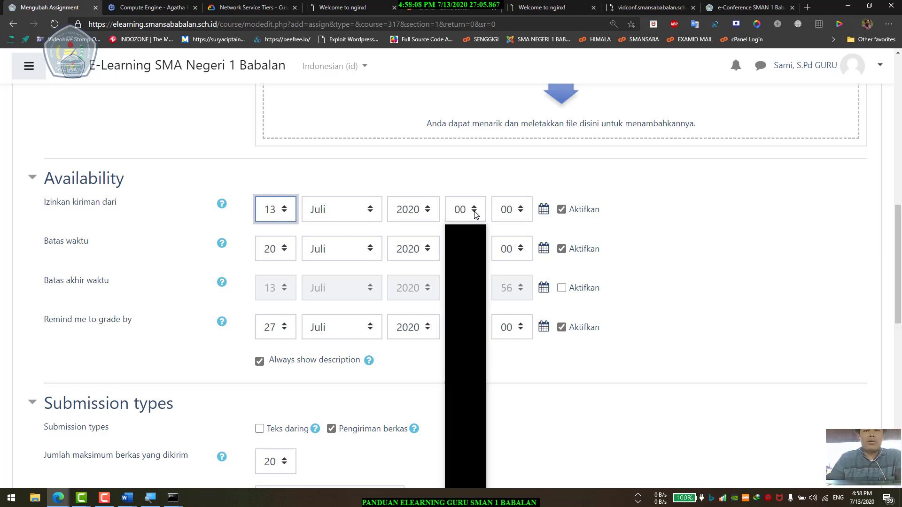
pyautogui.click(460, 355)
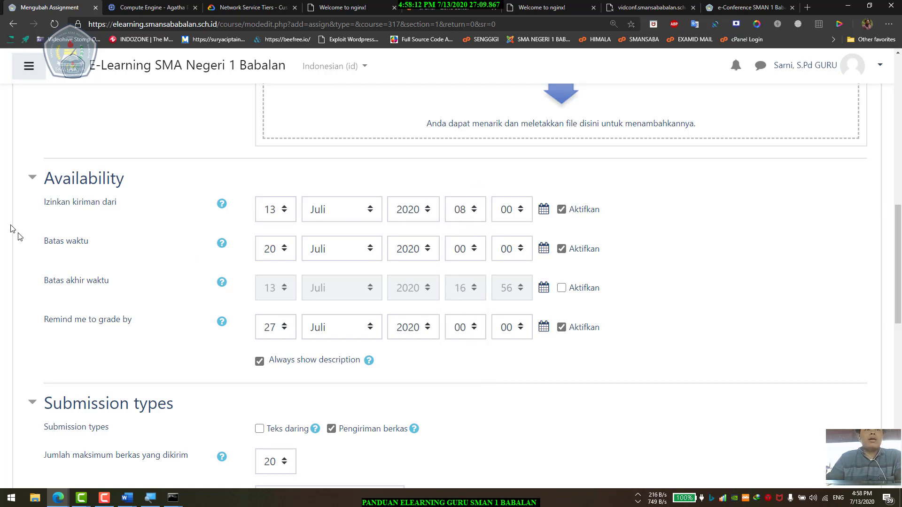
pyautogui.moveTo(34, 239); pyautogui.dragTo(100, 245)
pyautogui.click(74, 241)
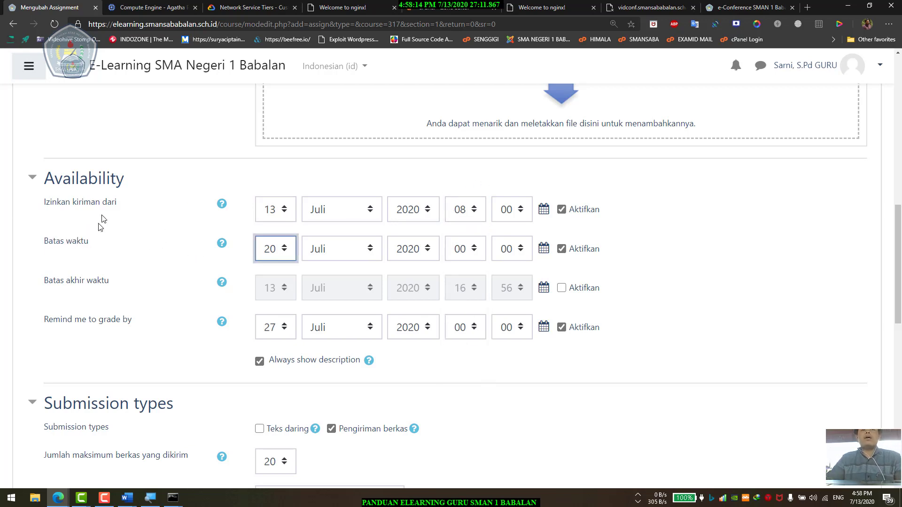
pyautogui.click(104, 241)
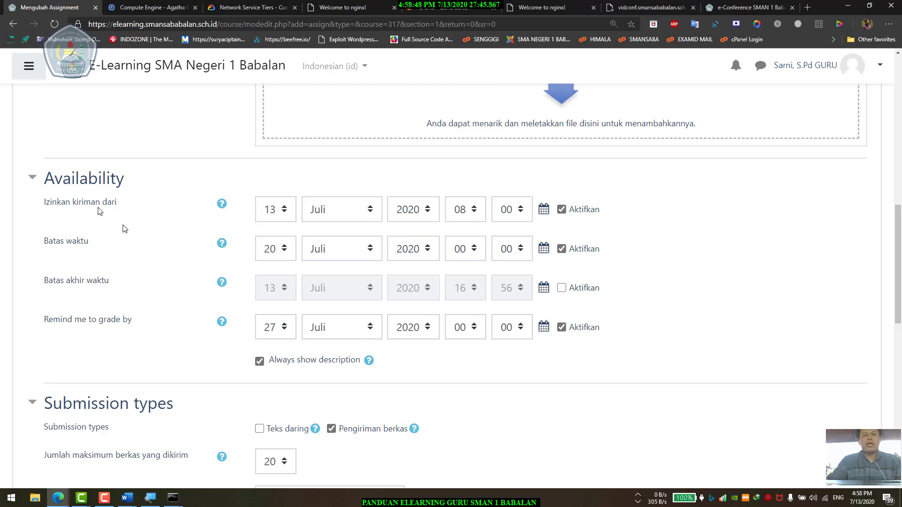
# Set the Batas waktu day to 18, checking the weekday on the system calendar
pyautogui.click(281, 249)
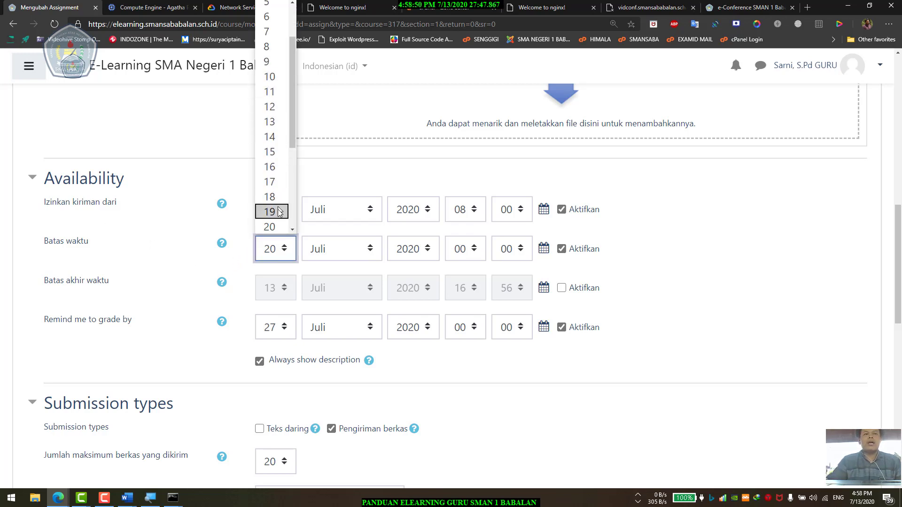
pyautogui.click(271, 258)
pyautogui.click(862, 498)
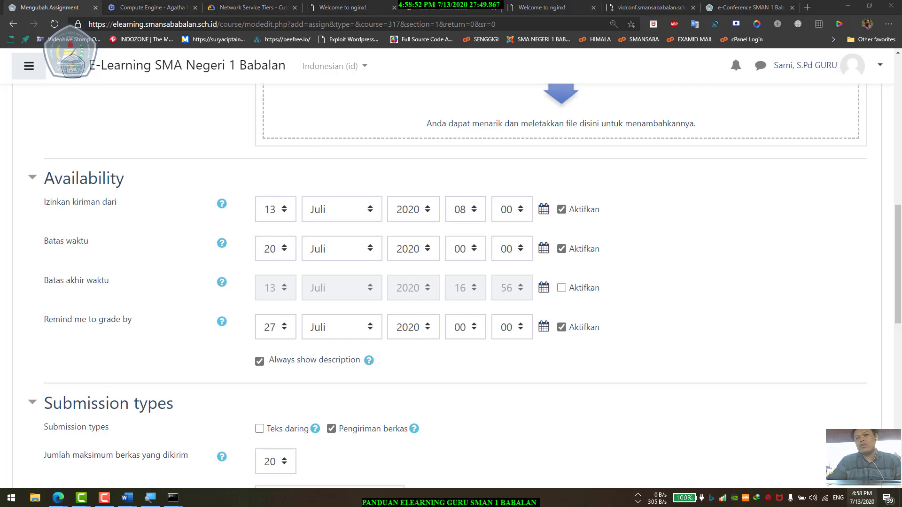
pyautogui.click(891, 281)
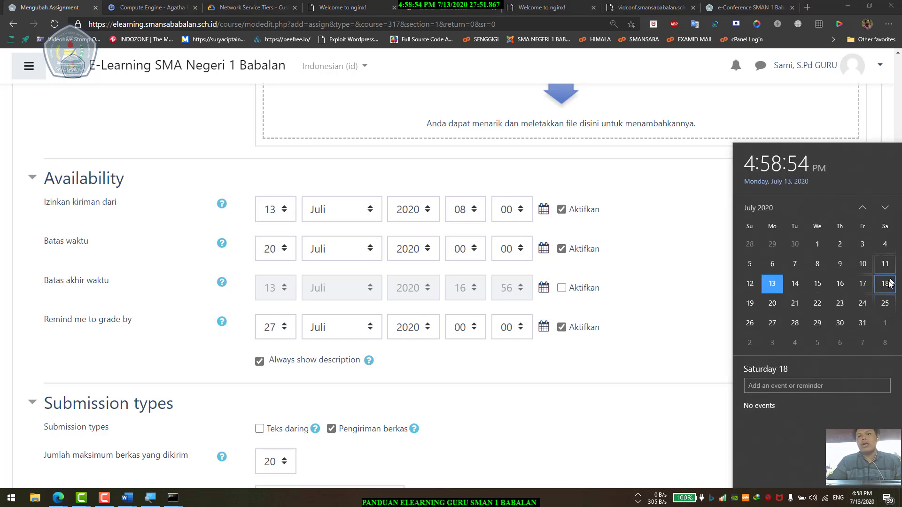
pyautogui.click(278, 253)
pyautogui.click(268, 197)
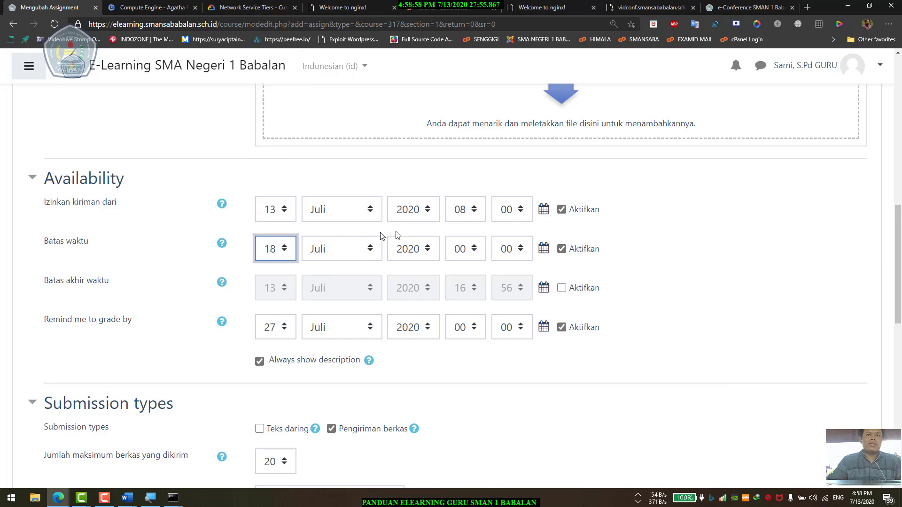
# Set the Batas waktu time to 23:59
pyautogui.click(460, 248)
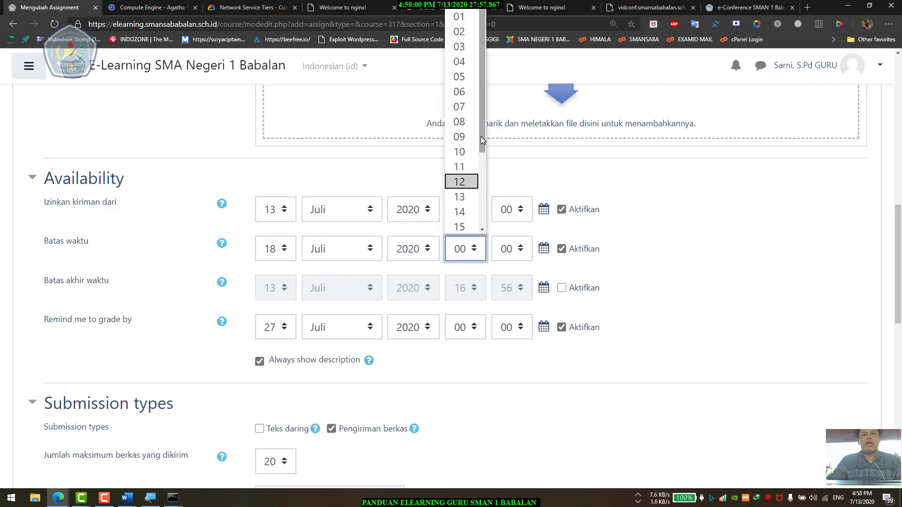
pyautogui.scroll(-3, 481, 136)
pyautogui.scroll(3, 481, 154)
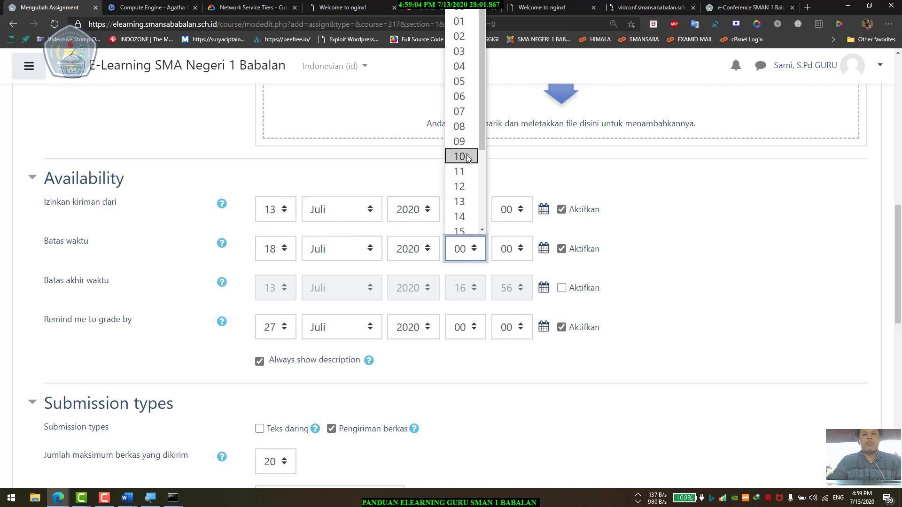
pyautogui.scroll(-3, 480, 145)
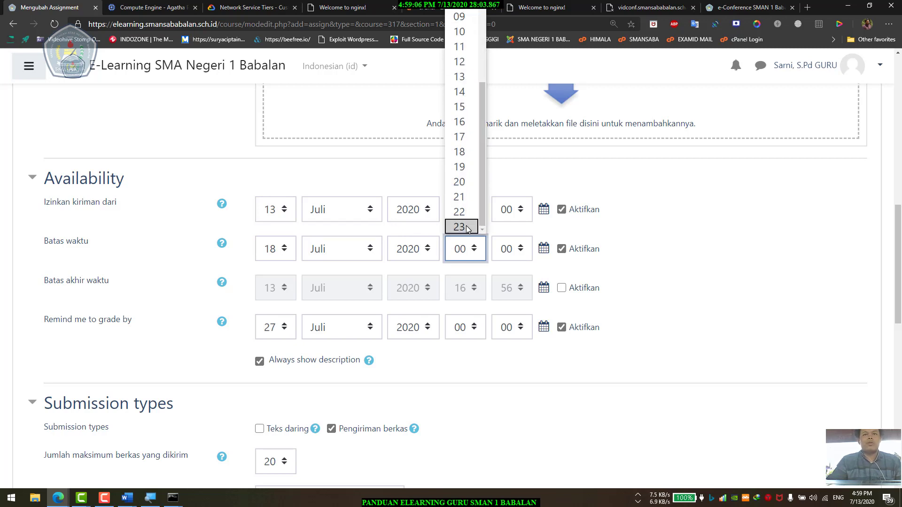
pyautogui.click(466, 228)
pyautogui.click(466, 244)
pyautogui.moveTo(483, 181); pyautogui.dragTo(491, 85)
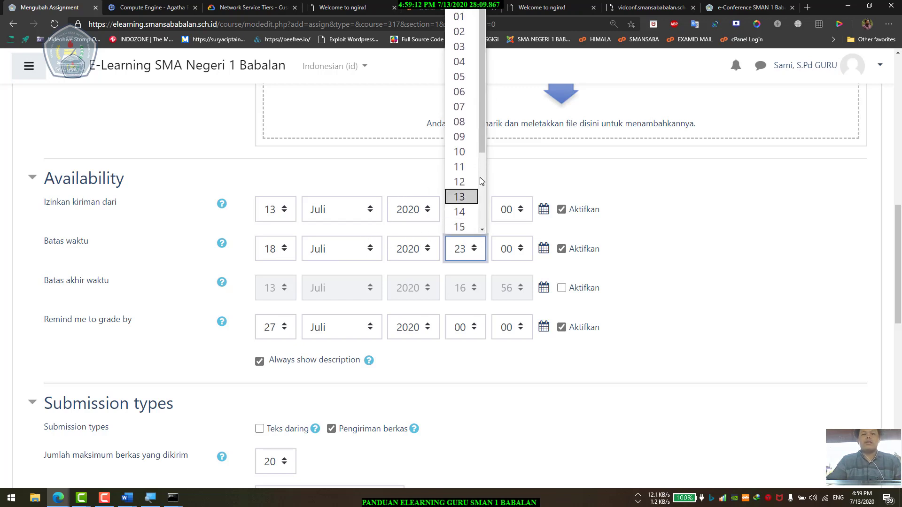
pyautogui.scroll(-3, 482, 183)
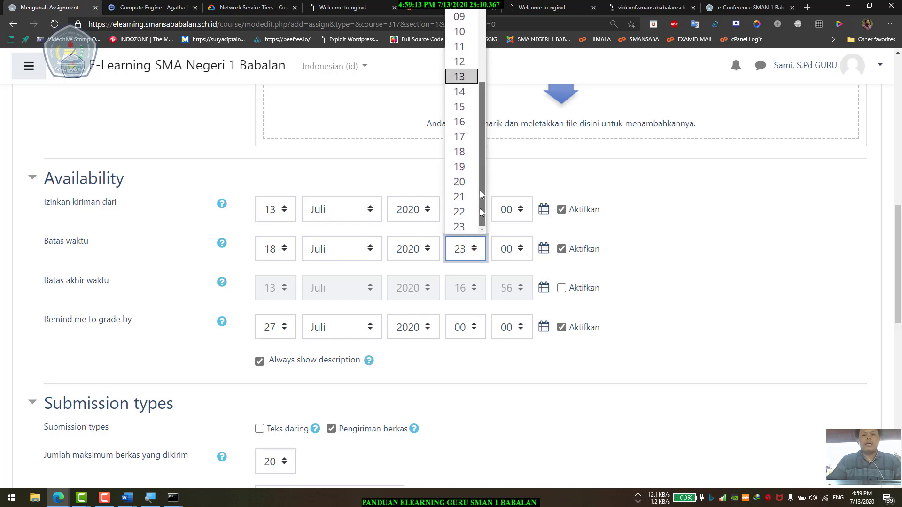
pyautogui.click(380, 218)
pyautogui.click(475, 224)
pyautogui.click(507, 244)
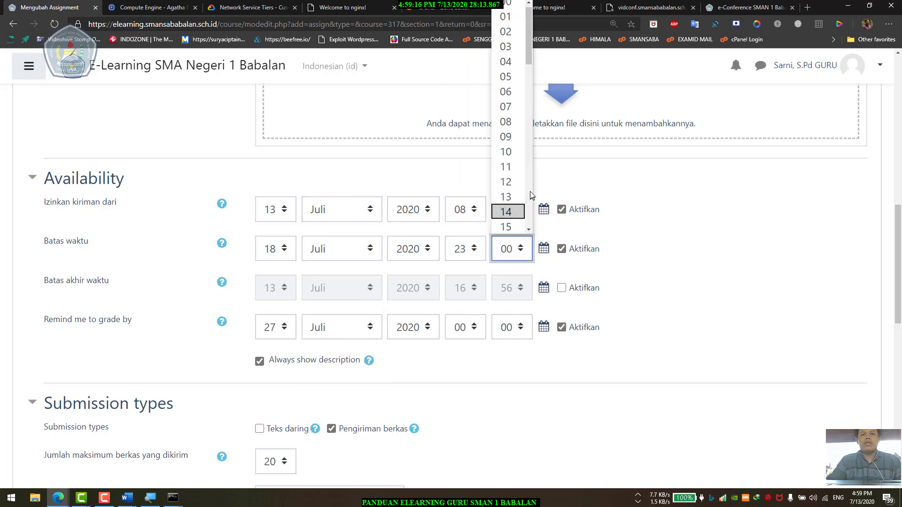
pyautogui.scroll(-15, 530, 191)
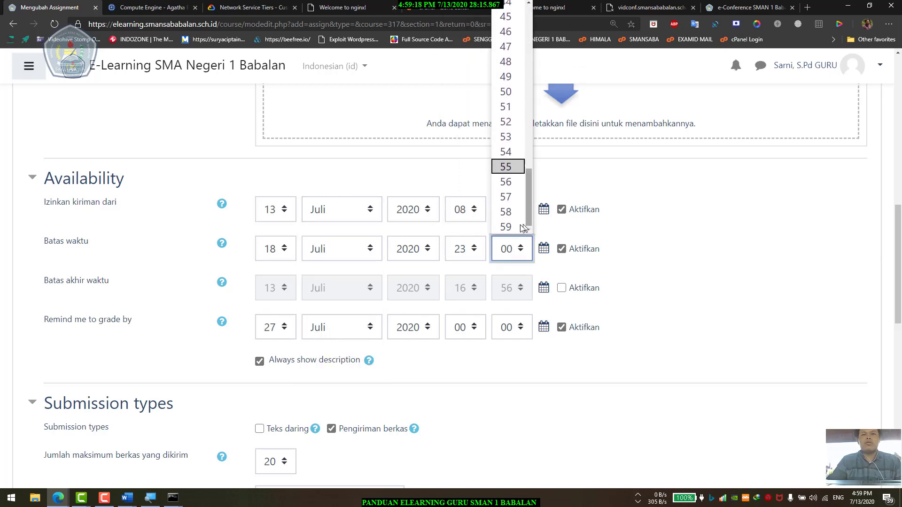
pyautogui.click(522, 227)
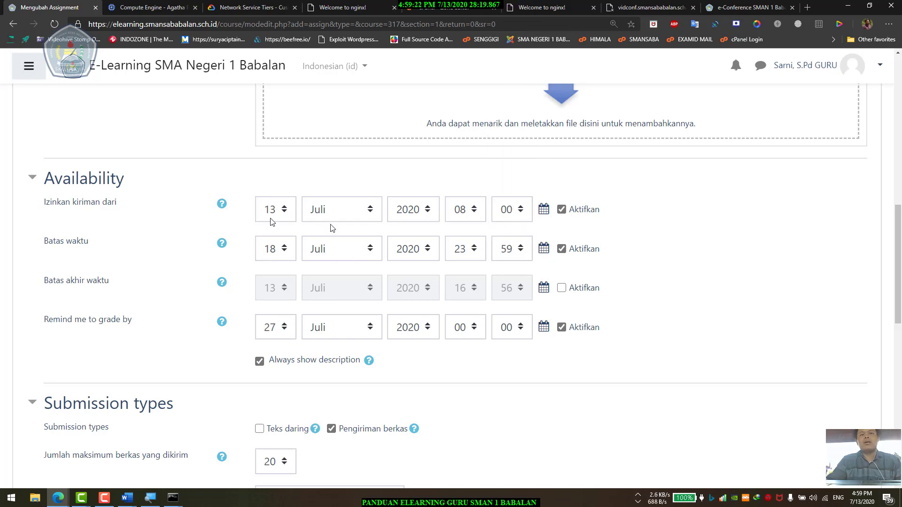
pyautogui.click(223, 244)
pyautogui.click(183, 229)
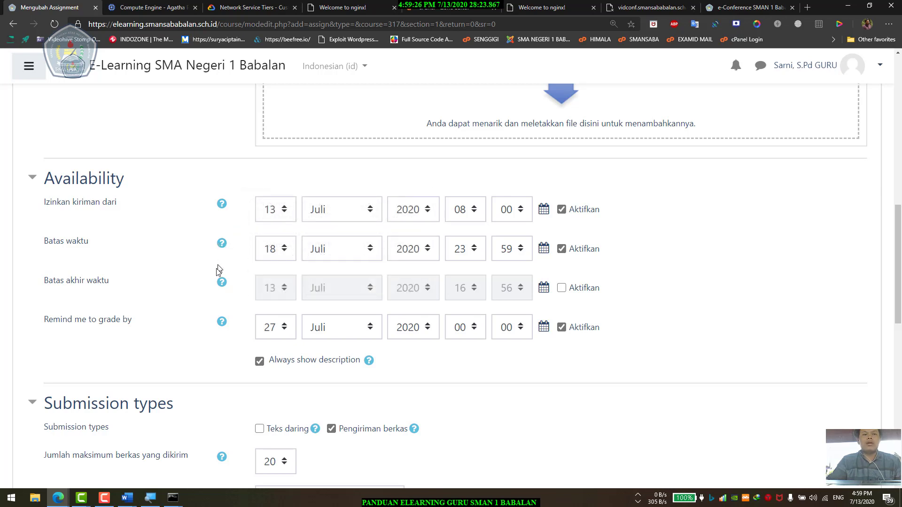
pyautogui.tripleClick(75, 282)
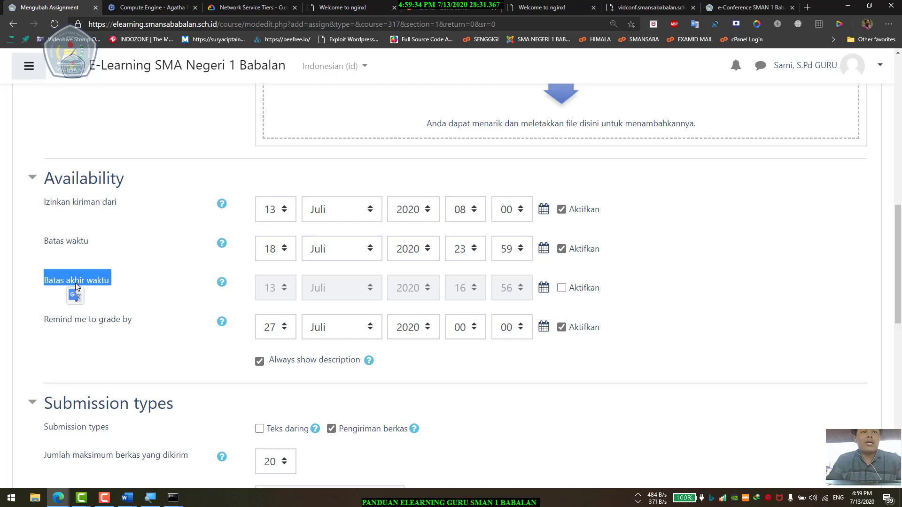
pyautogui.tripleClick(68, 239)
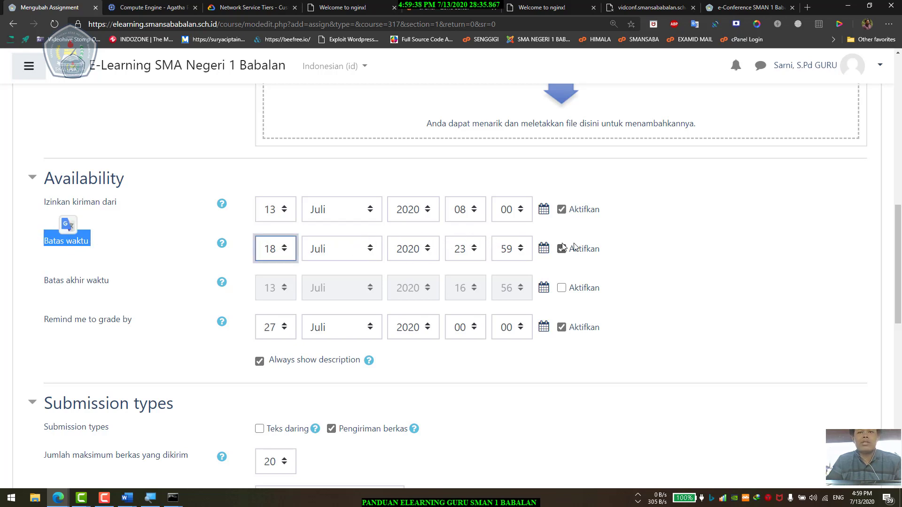
pyautogui.click(392, 232)
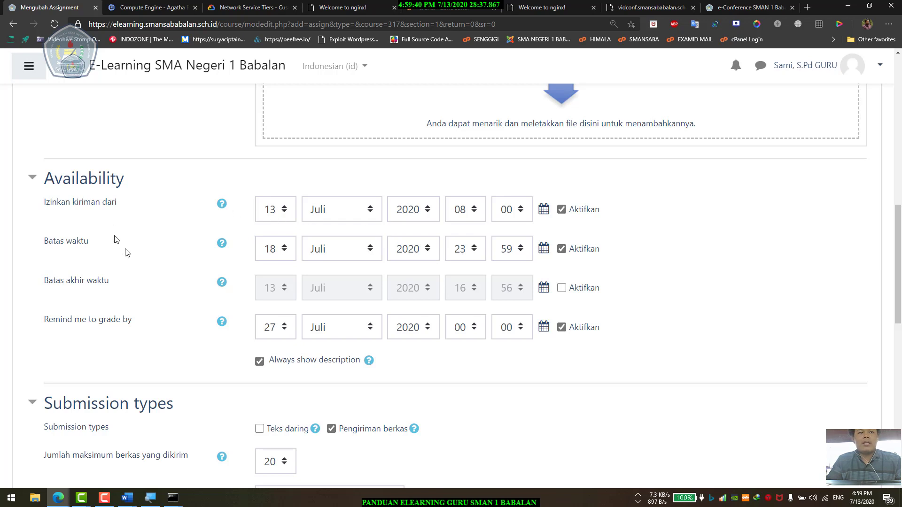
pyautogui.click(561, 287)
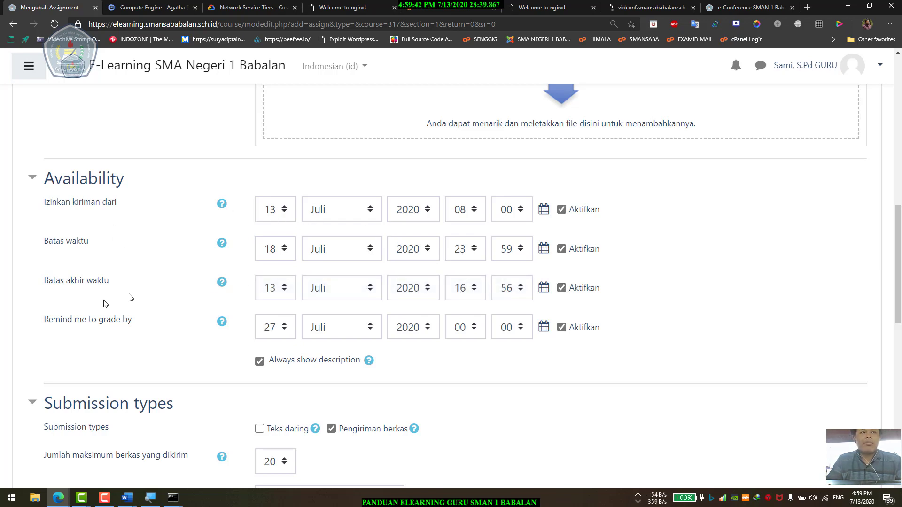
pyautogui.tripleClick(73, 280)
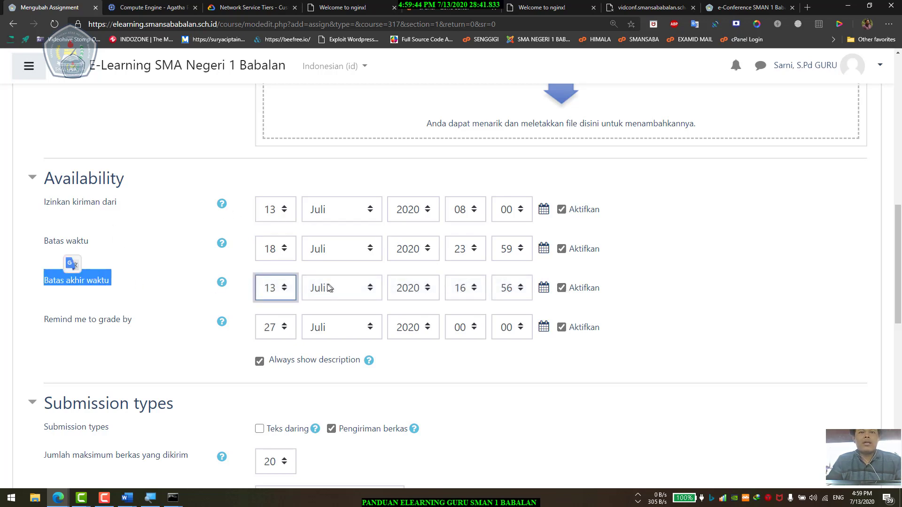
pyautogui.click(561, 287)
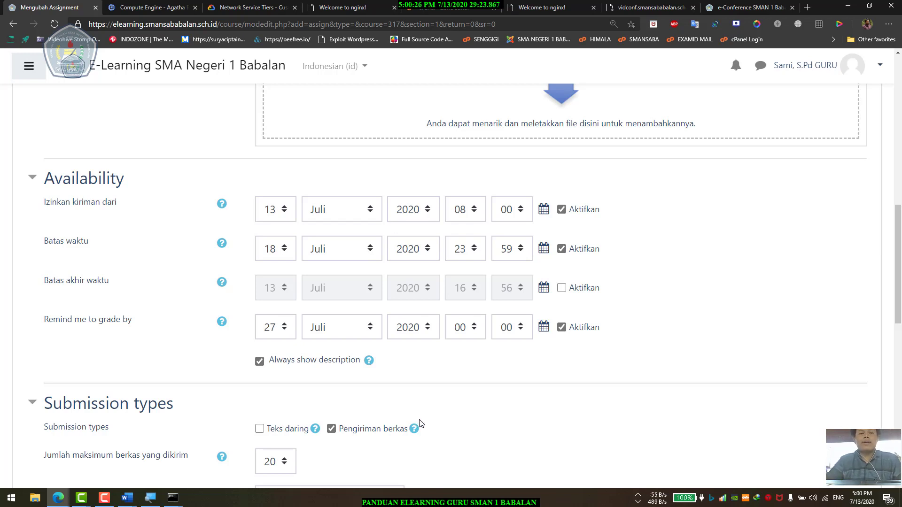
# Scroll down to the Submission types section showing file submissions with 20 files allowed
pyautogui.scroll(-2, 419, 423)
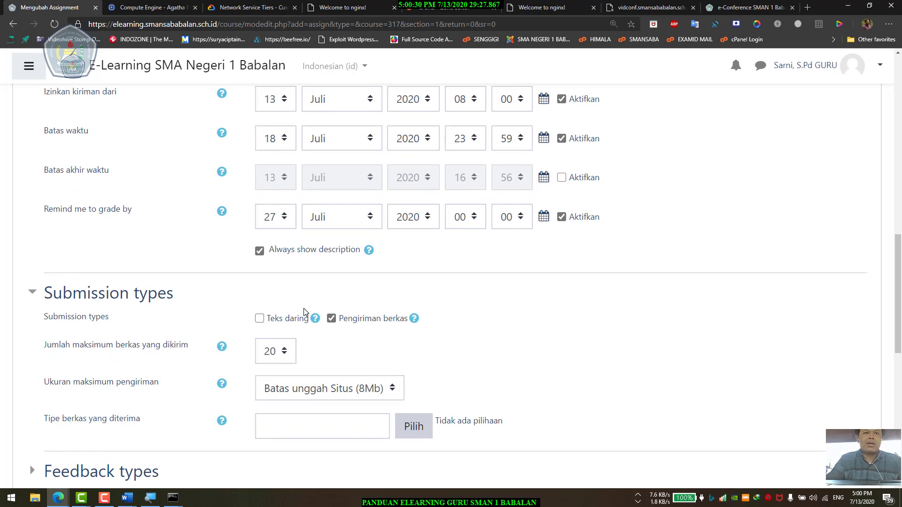
pyautogui.scroll(-2, 304, 311)
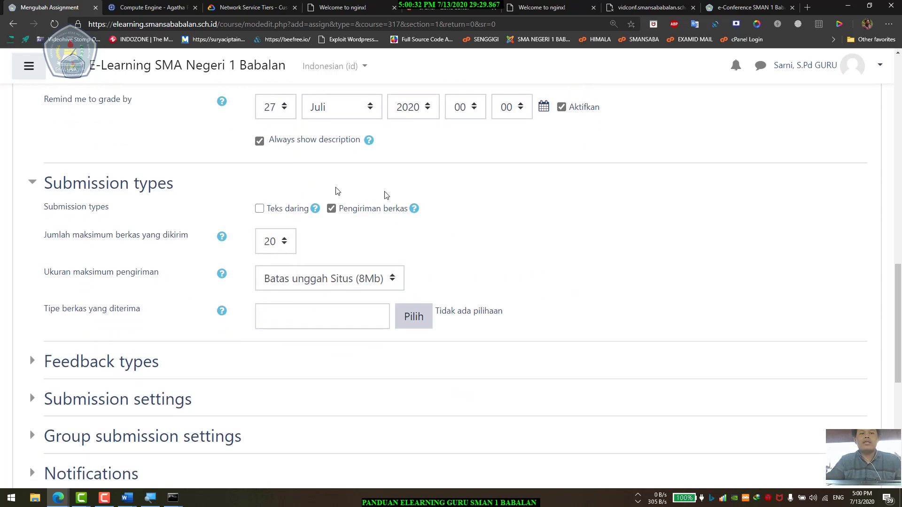
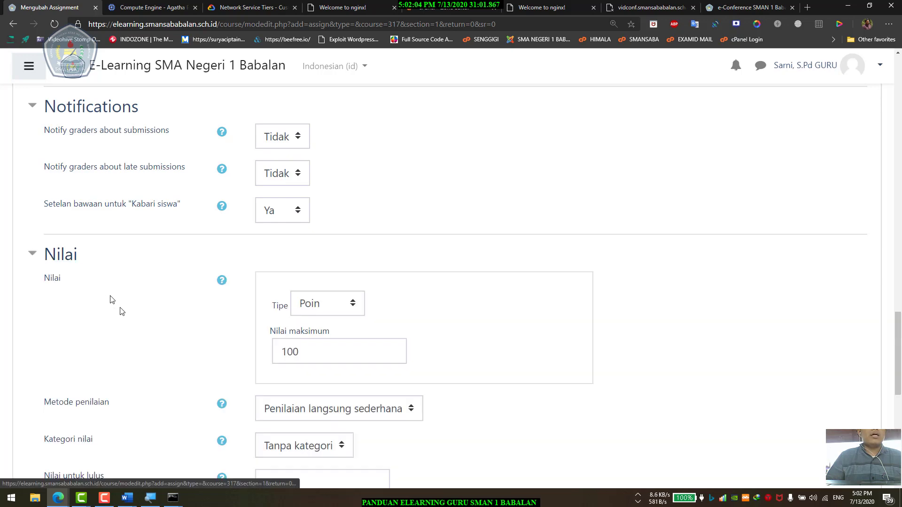
# Past the 100-point grade, expand the common module, access restriction and Activity completion sections
pyautogui.scroll(-6, 179, 399)
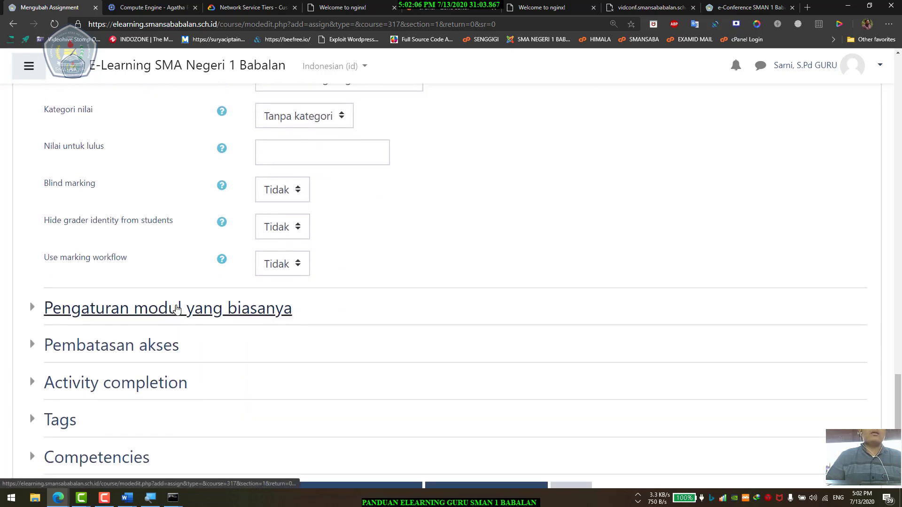
pyautogui.click(176, 310)
pyautogui.scroll(-2, 173, 400)
pyautogui.click(151, 394)
pyautogui.scroll(-2, 152, 395)
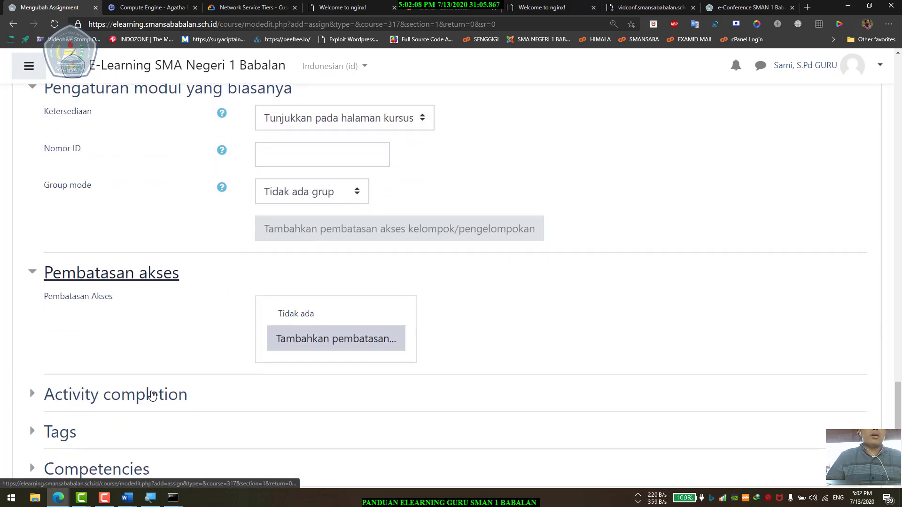
pyautogui.click(151, 394)
pyautogui.scroll(-4, 148, 390)
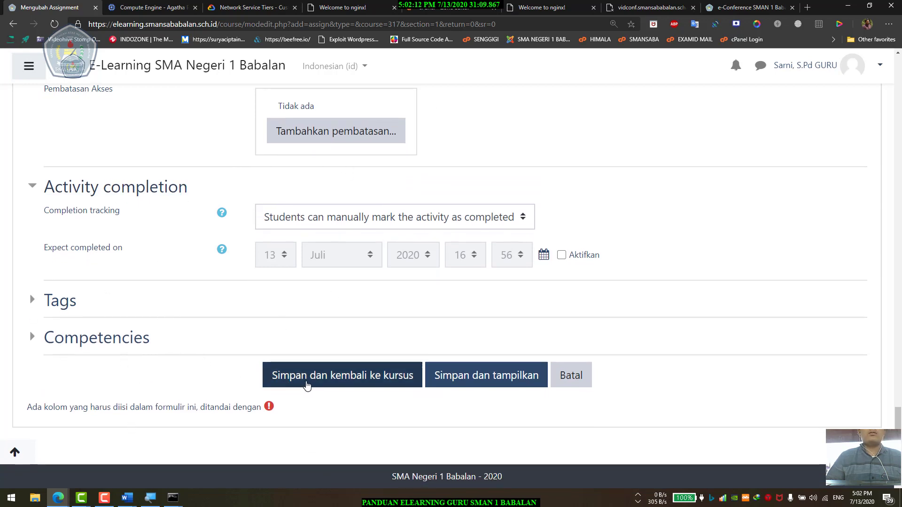
# Save 'Tugas Analisis Cerpen' to the course and open the Kelas conference page
pyautogui.click(306, 385)
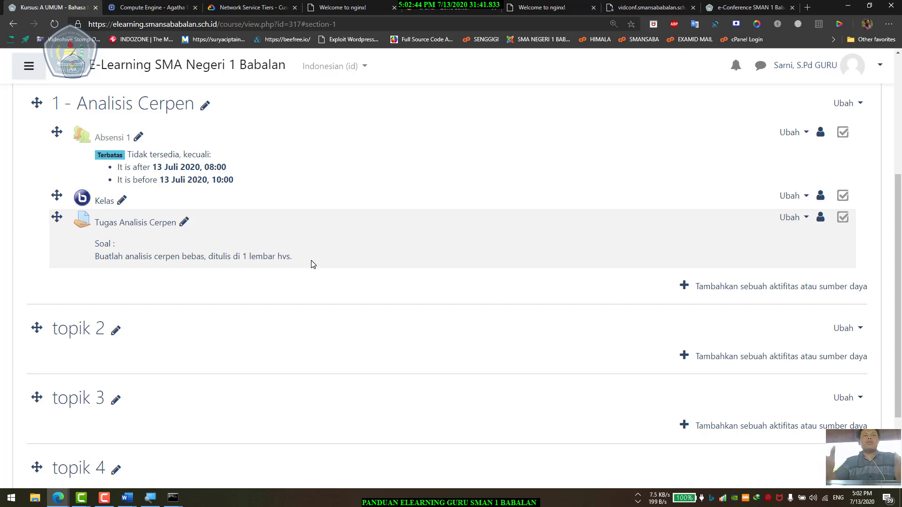
pyautogui.click(100, 202)
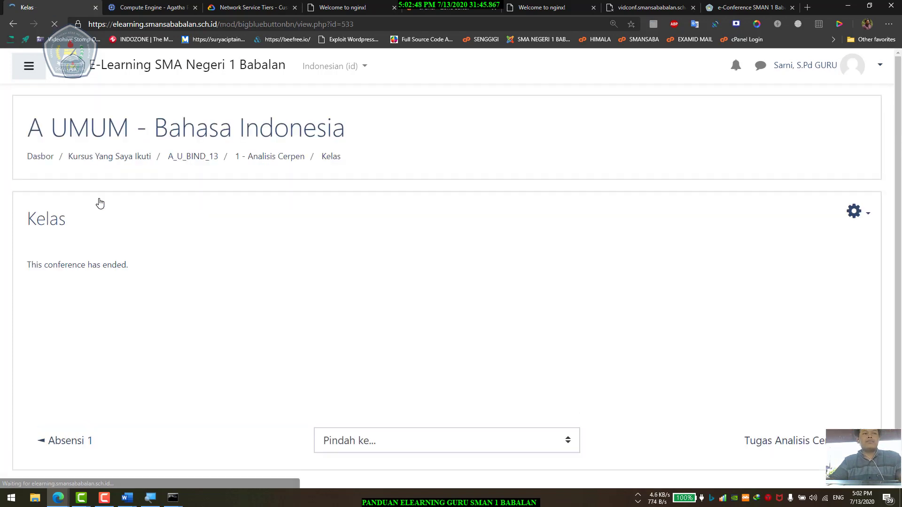
# Change the Kelas join window to open at 17:00 and close at 19:00, then save
pyautogui.click(868, 217)
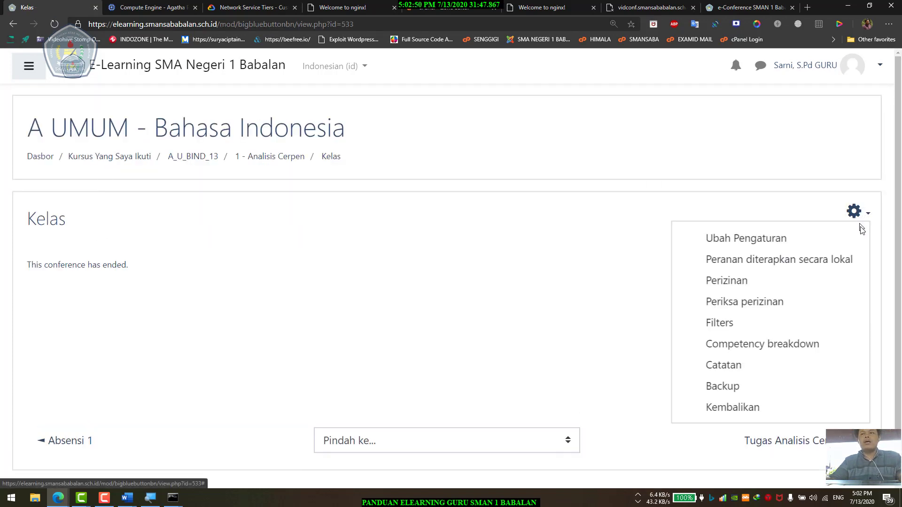
pyautogui.click(823, 243)
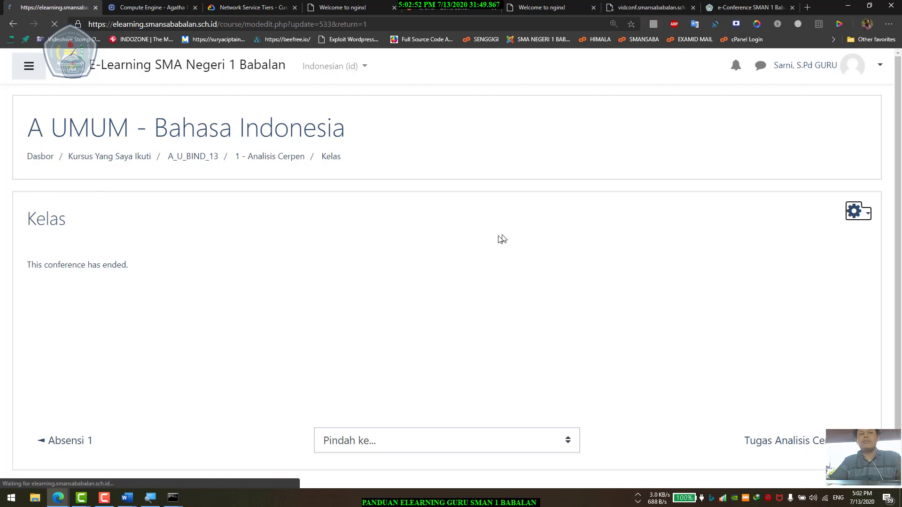
pyautogui.scroll(-6, 329, 352)
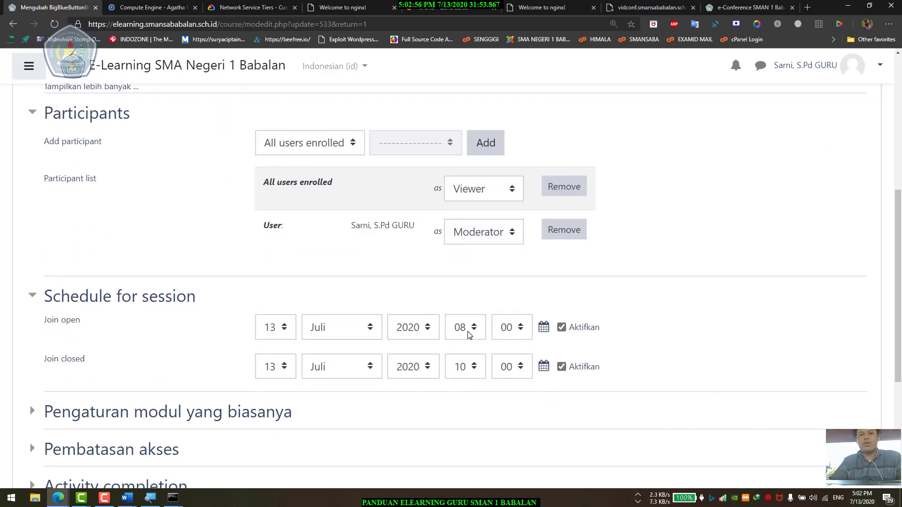
pyautogui.click(468, 334)
pyautogui.click(475, 278)
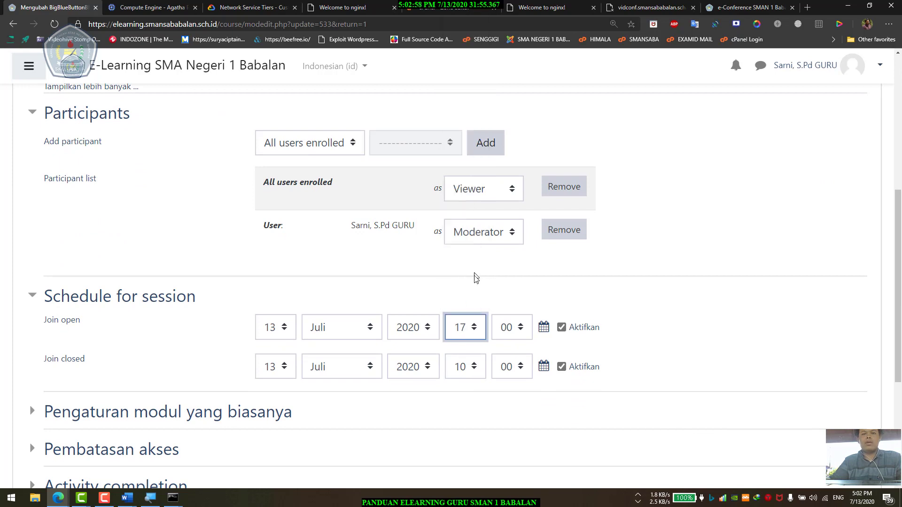
pyautogui.click(474, 370)
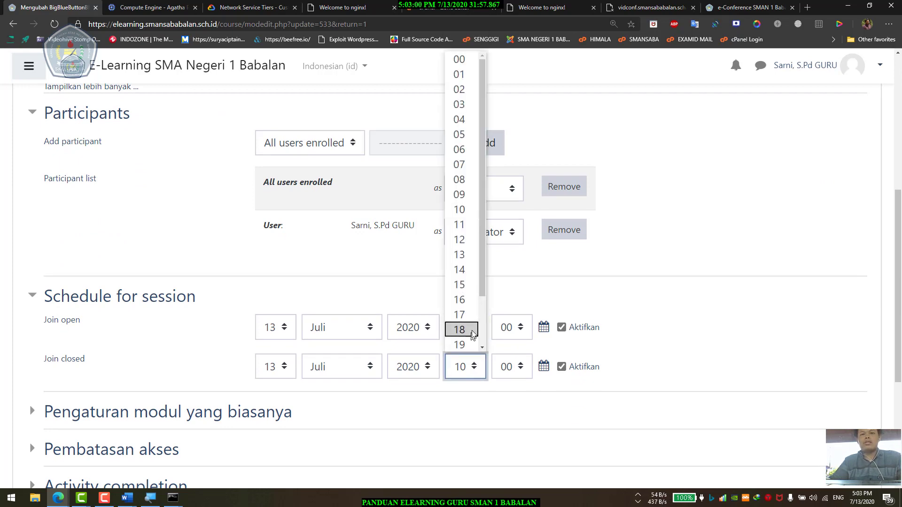
pyautogui.click(470, 344)
pyautogui.scroll(-5, 329, 361)
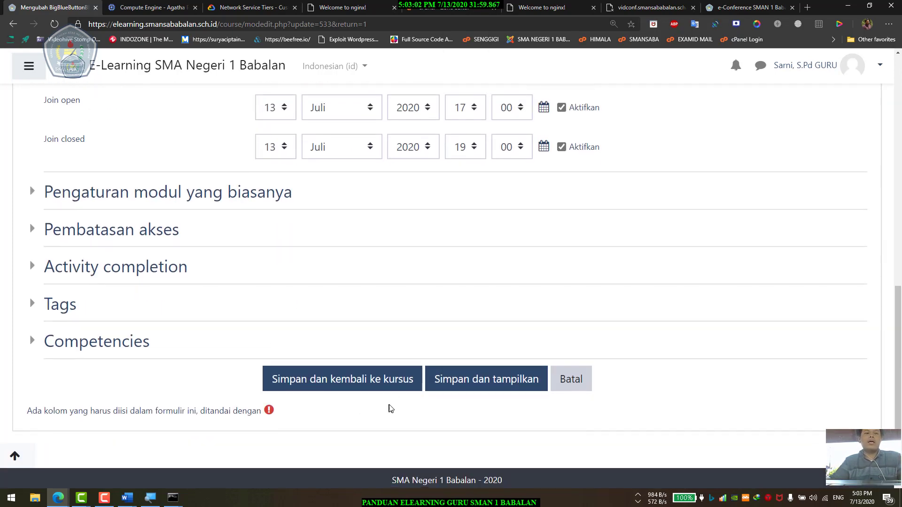
pyautogui.click(392, 380)
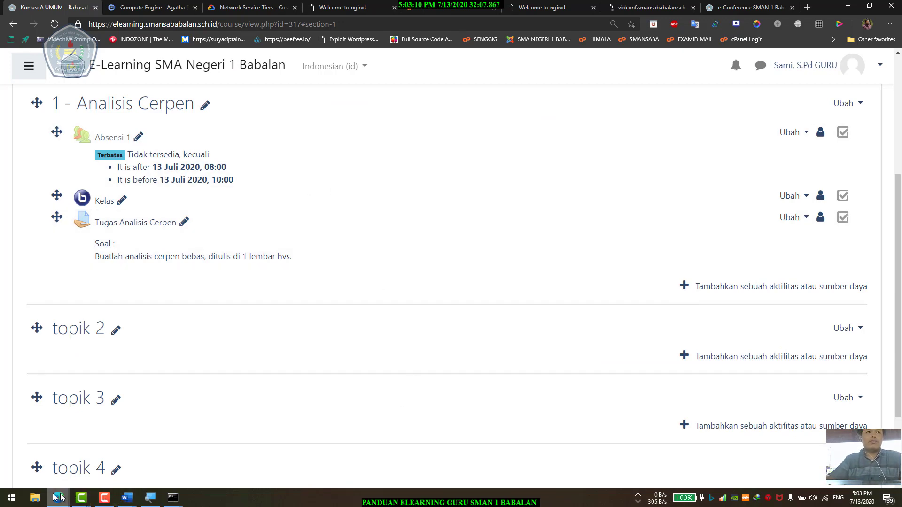
# Open the Kelas activity from the course page and join its BigBlueButton session
pyautogui.scroll(5, 642, 252)
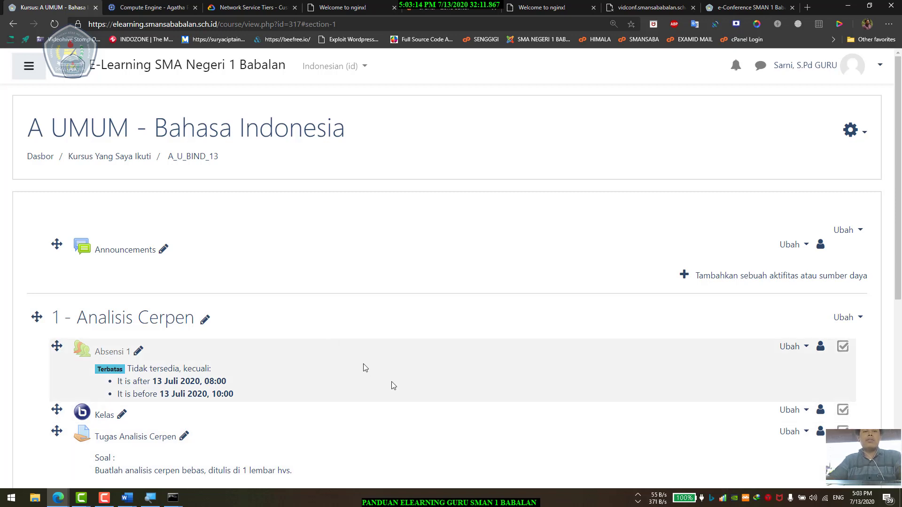
pyautogui.hotkey('alt', 'Tab')
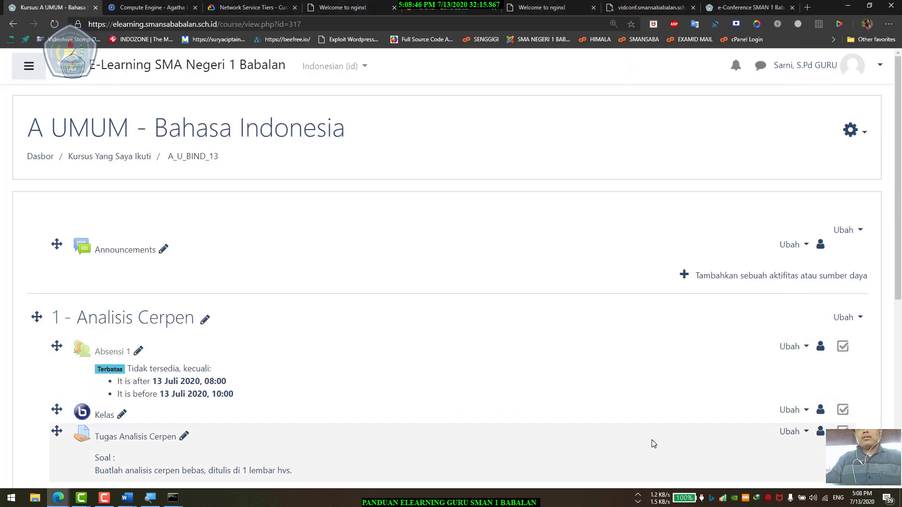
pyautogui.hotkey('alt', 'Tab')
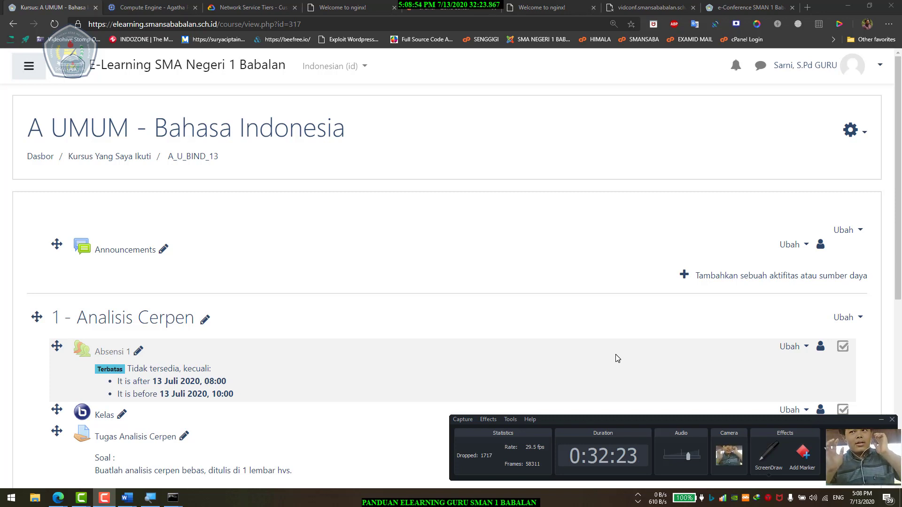
pyautogui.scroll(-2, 117, 371)
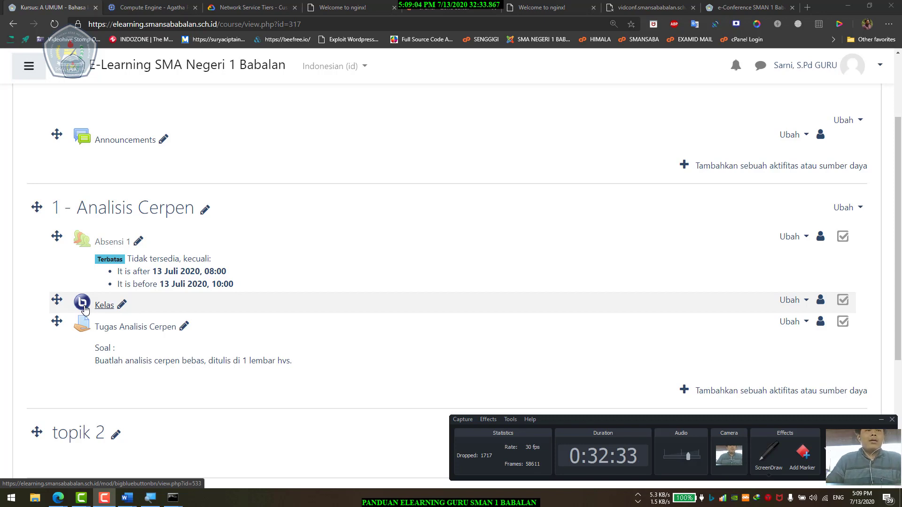
pyautogui.click(84, 309)
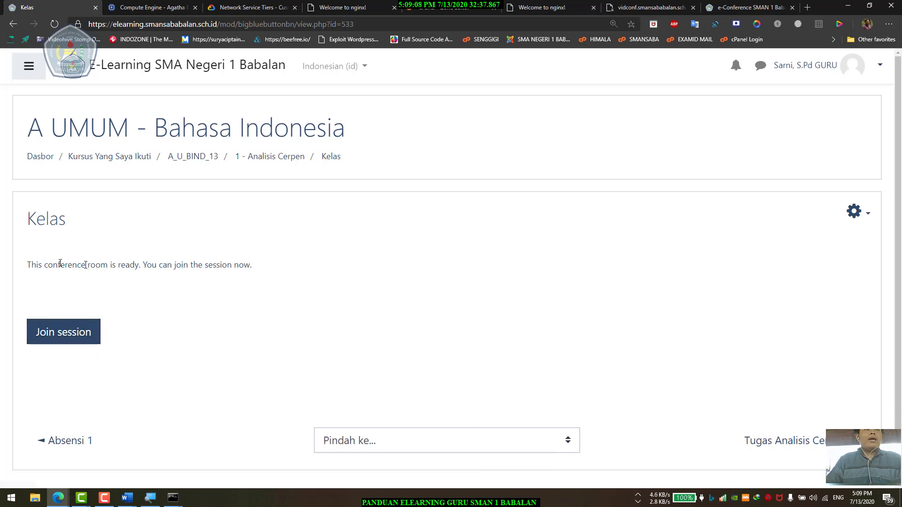
pyautogui.click(40, 338)
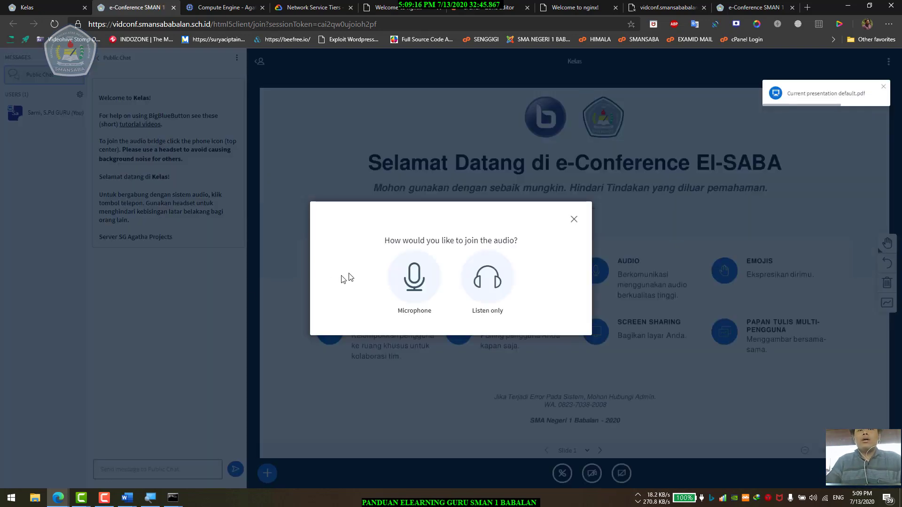
# Join audio with the microphone and confirm the echo test was heard
pyautogui.click(410, 276)
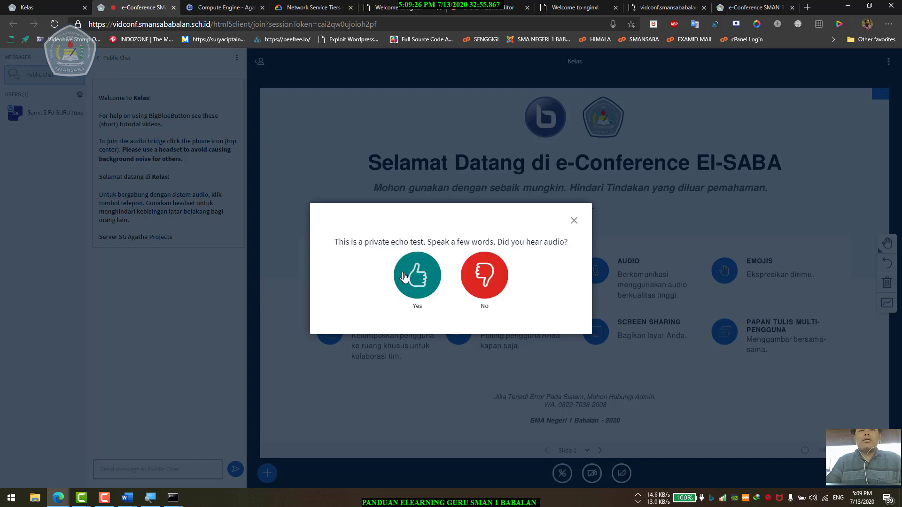
pyautogui.click(425, 266)
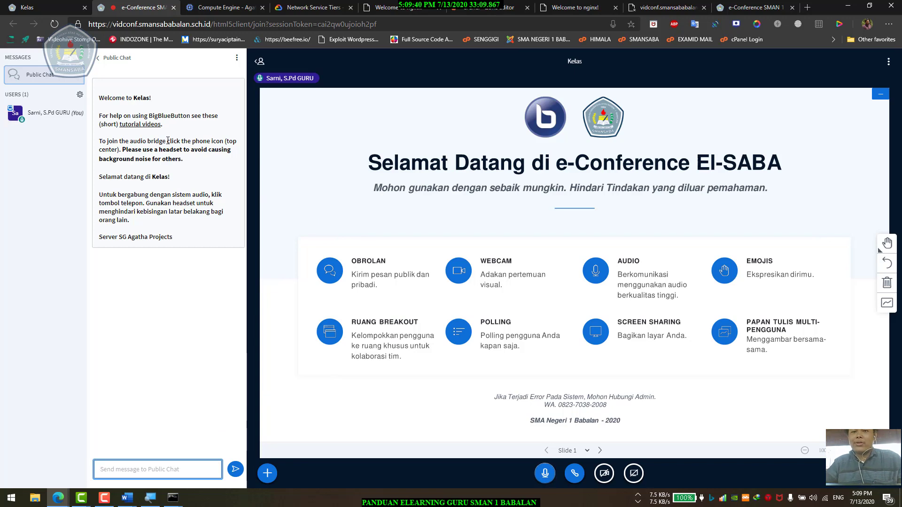
# Post the message 'sjdjd' to the Public Chat
pyautogui.click(43, 72)
pyautogui.click(59, 77)
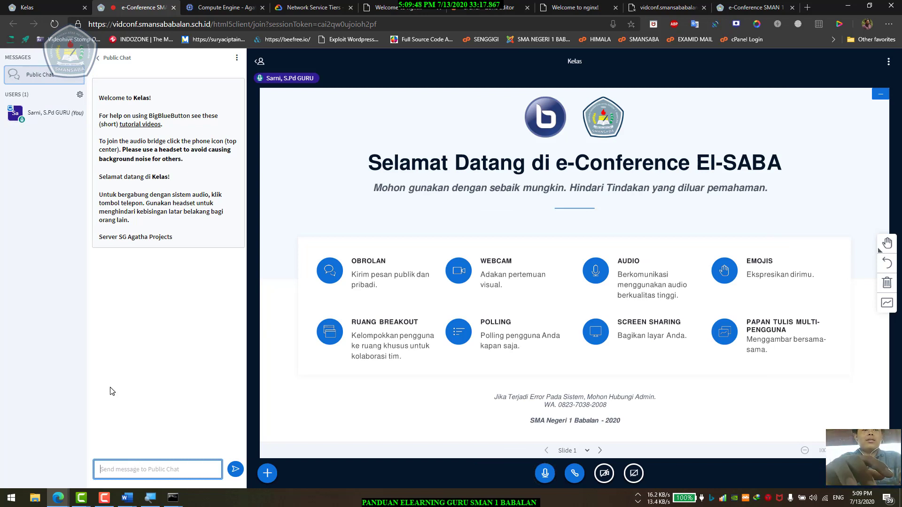
pyautogui.write('sjdjd')
pyautogui.press('Return')
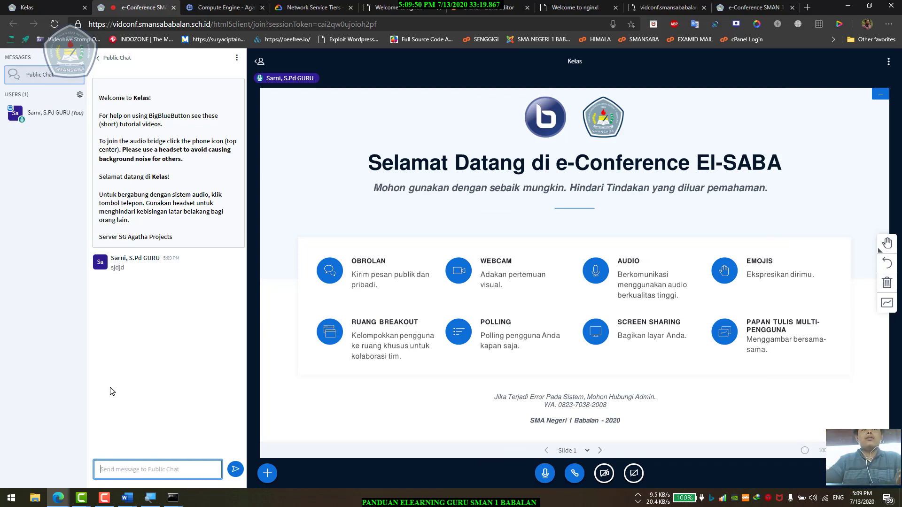
# Switch the meeting to full screen and back, then mute the microphone
pyautogui.click(887, 61)
pyautogui.click(852, 86)
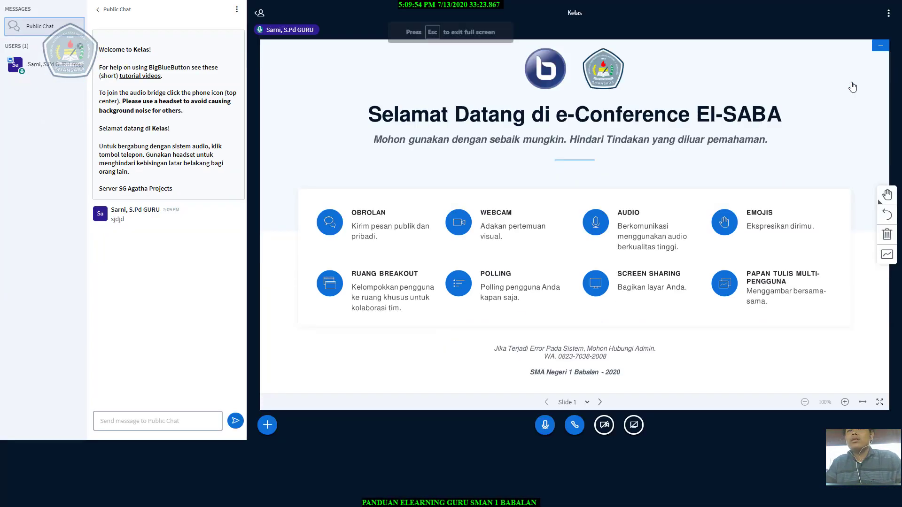
pyautogui.click(888, 13)
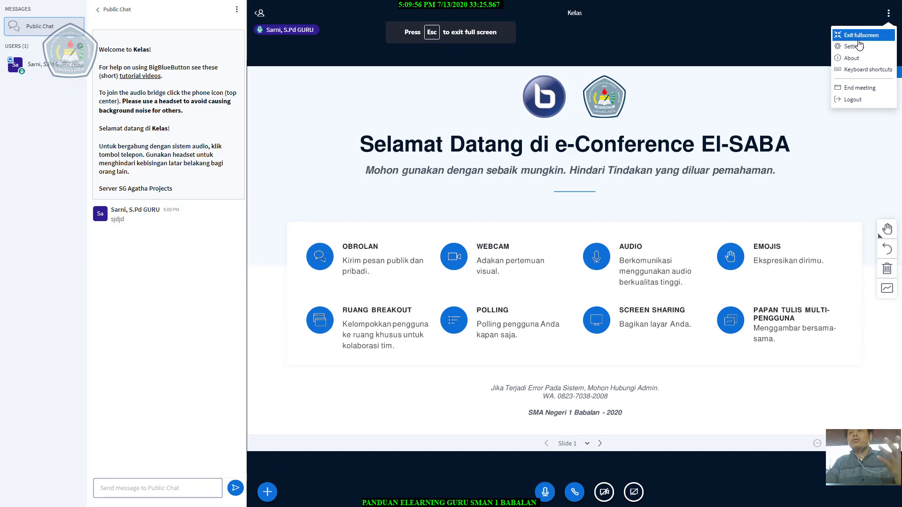
pyautogui.click(860, 36)
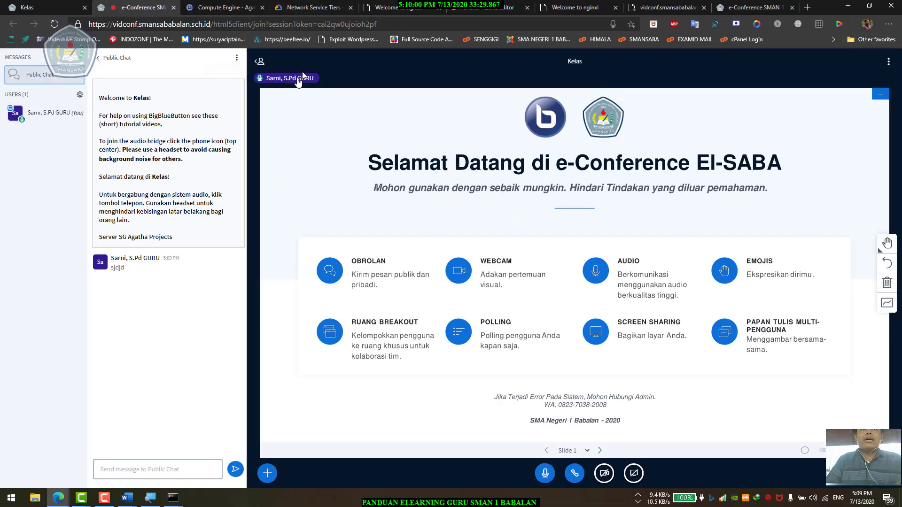
pyautogui.click(544, 475)
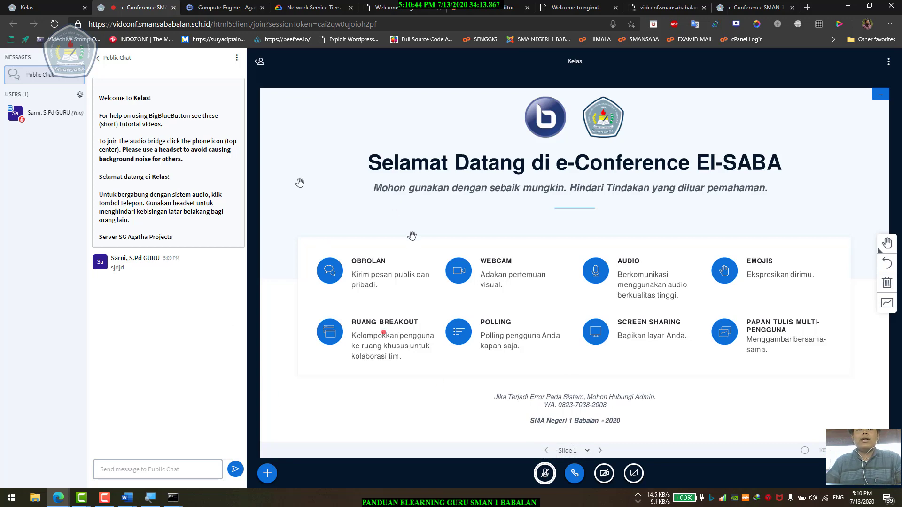
pyautogui.click(97, 58)
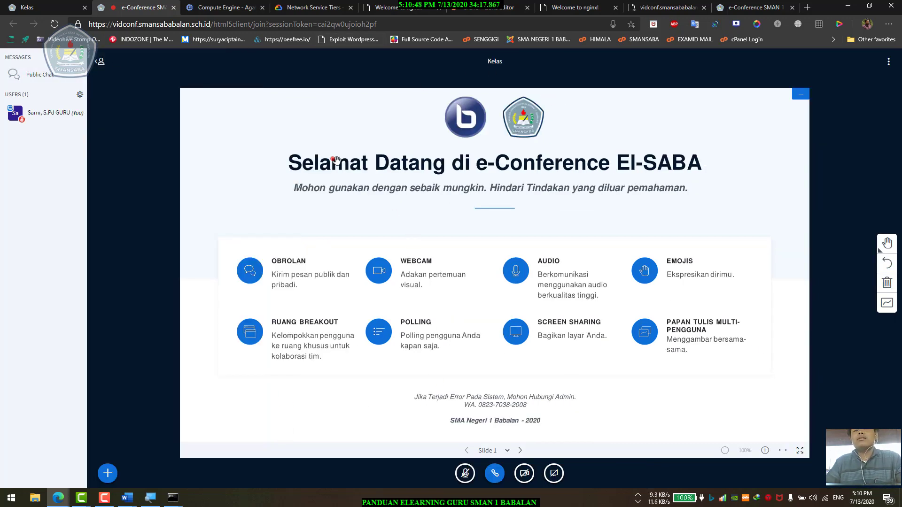
pyautogui.click(888, 62)
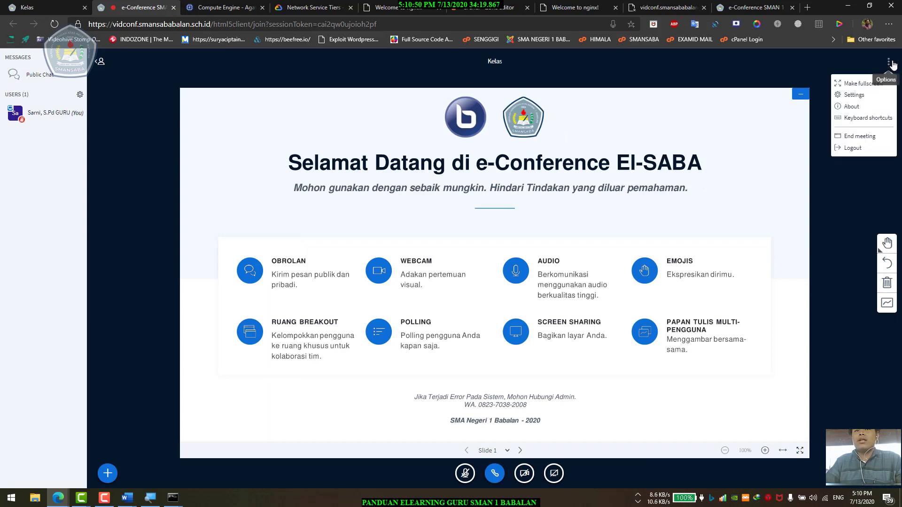
pyautogui.click(888, 62)
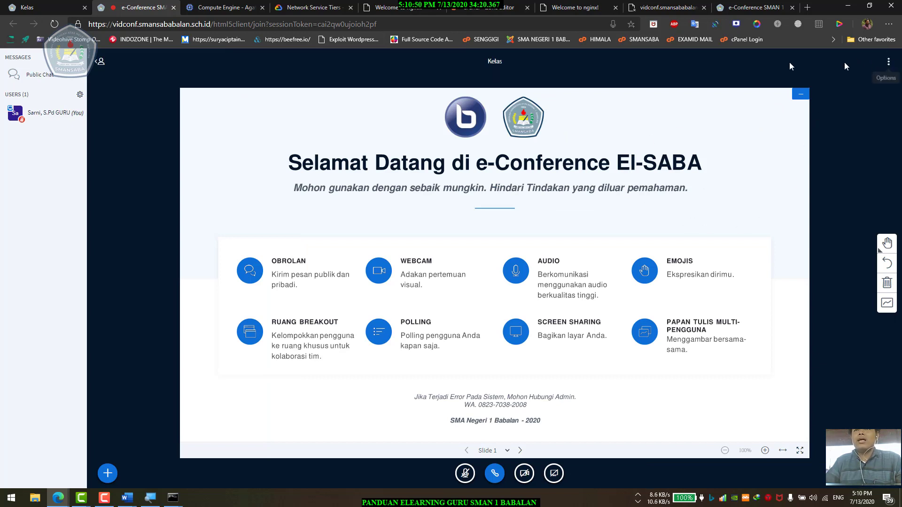
pyautogui.click(887, 243)
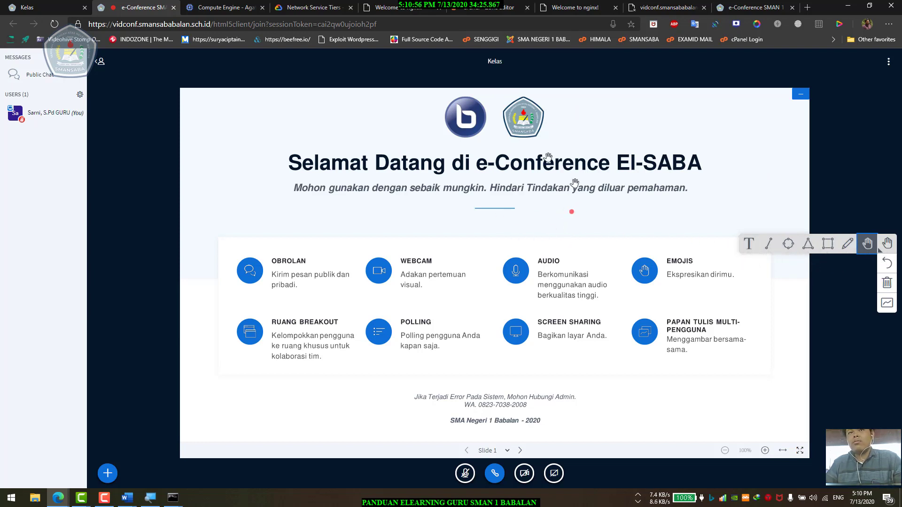
pyautogui.moveTo(548, 195); pyautogui.dragTo(548, 216)
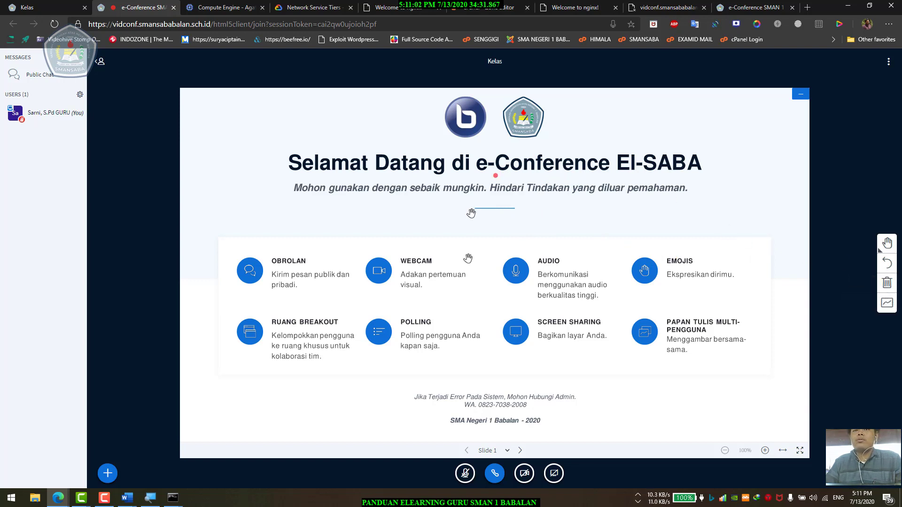
pyautogui.click(879, 306)
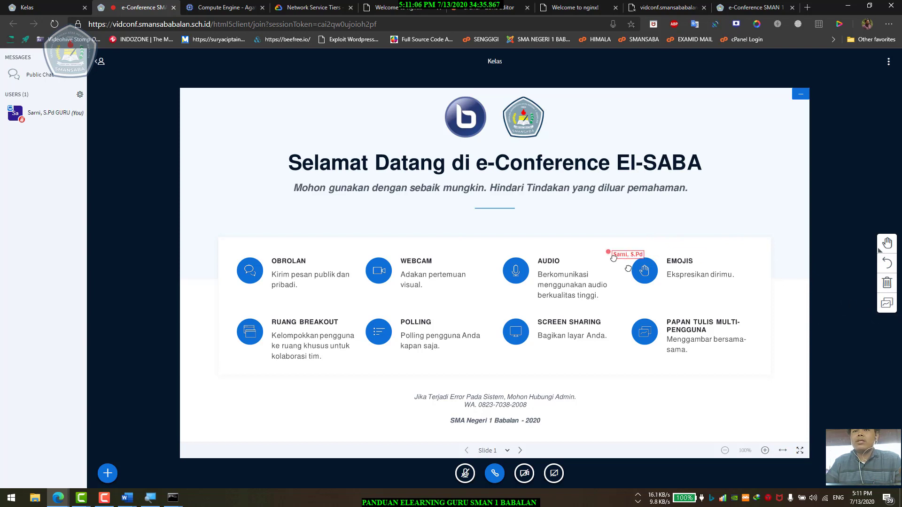
pyautogui.click(885, 305)
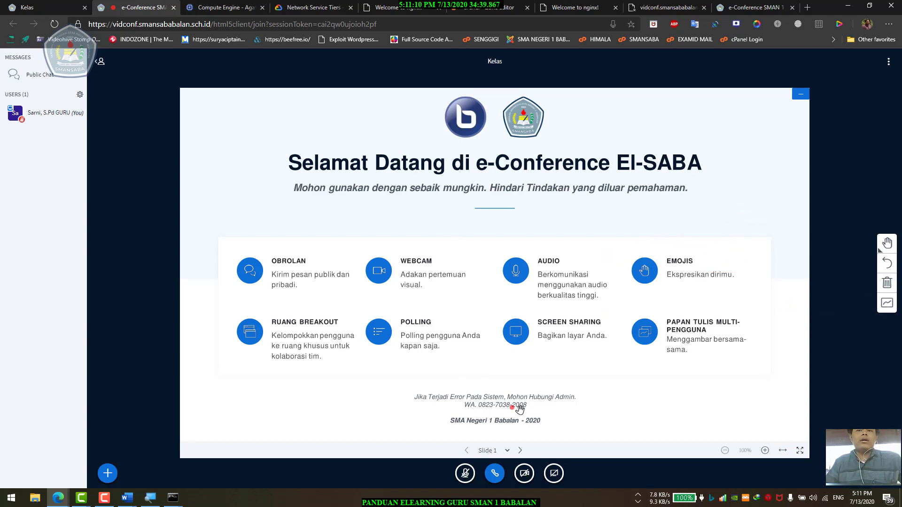
pyautogui.click(524, 474)
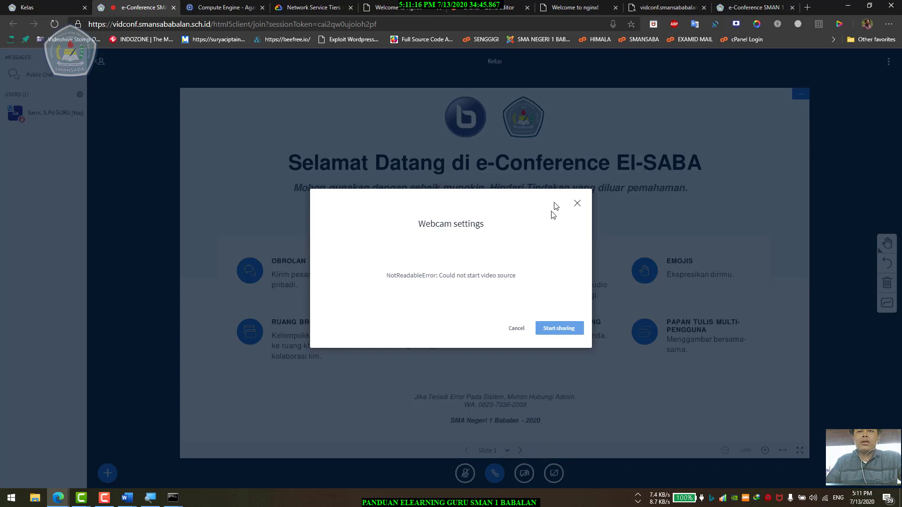
pyautogui.click(577, 203)
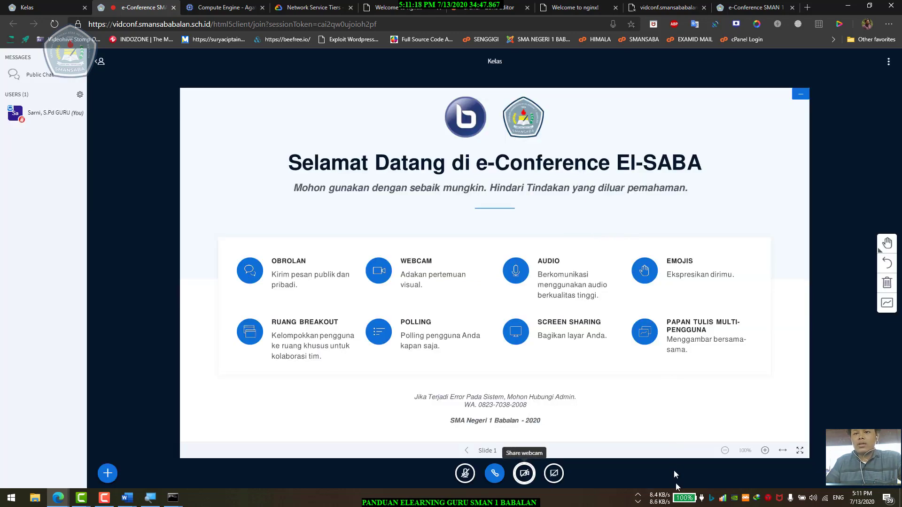
pyautogui.click(684, 497)
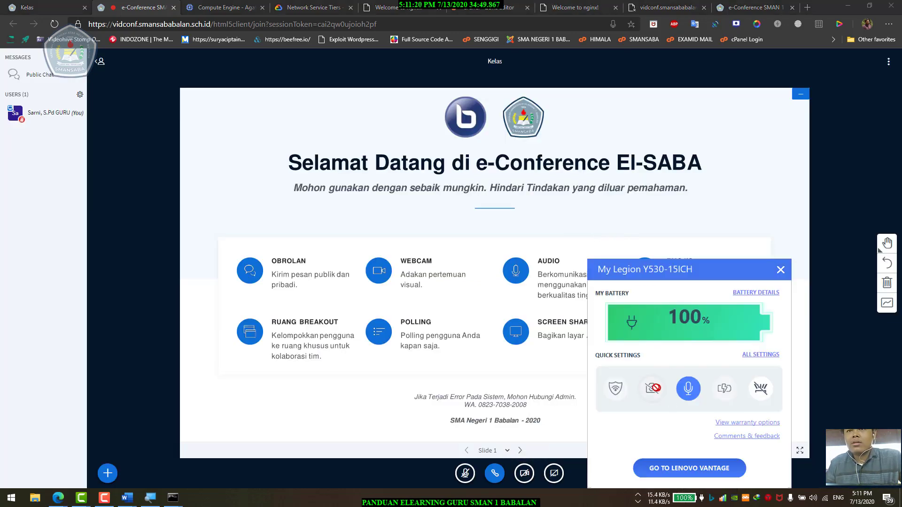
pyautogui.click(652, 389)
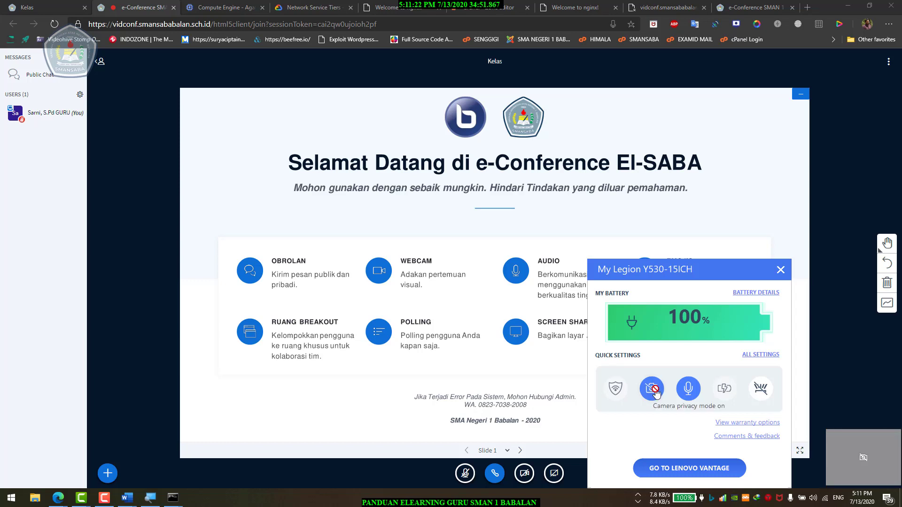
pyautogui.click(651, 389)
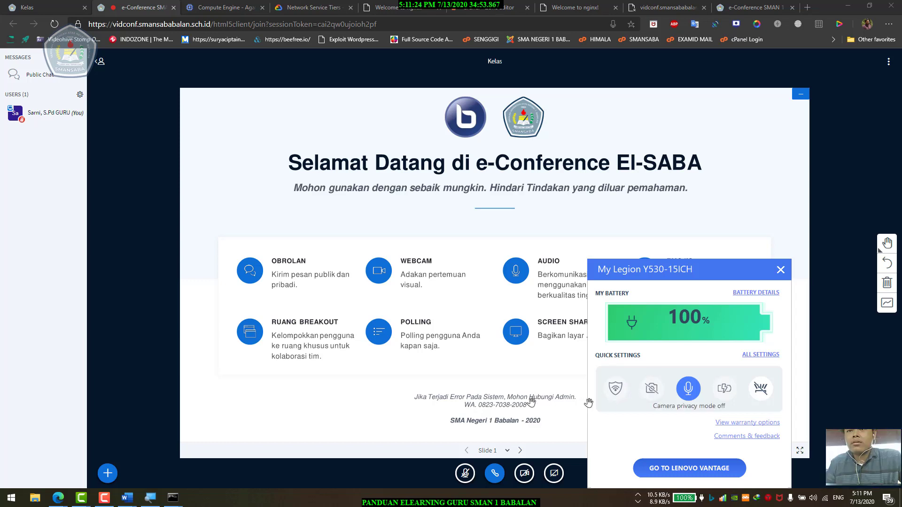
pyautogui.click(524, 474)
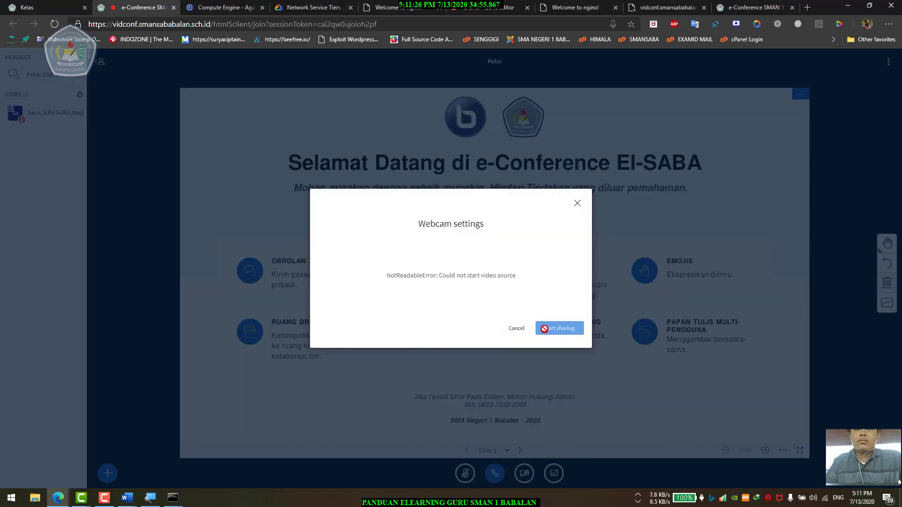
pyautogui.click(516, 328)
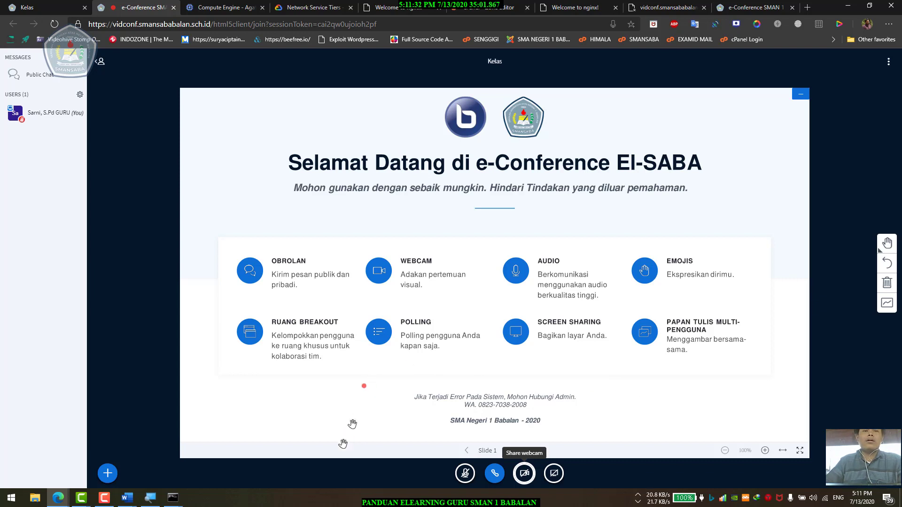
pyautogui.click(104, 497)
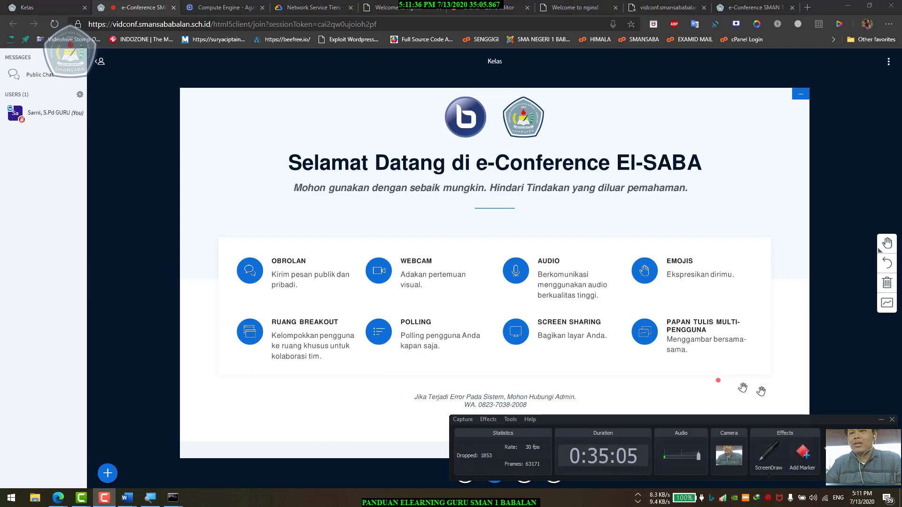
pyautogui.click(785, 389)
pyautogui.click(879, 420)
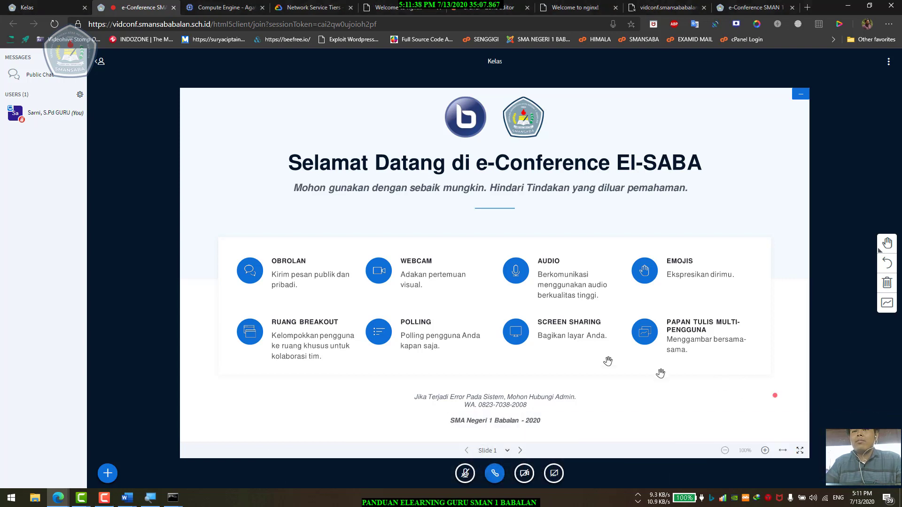
# Share the Integrated Camera webcam at Low quality, then unmute the microphone
pyautogui.click(104, 498)
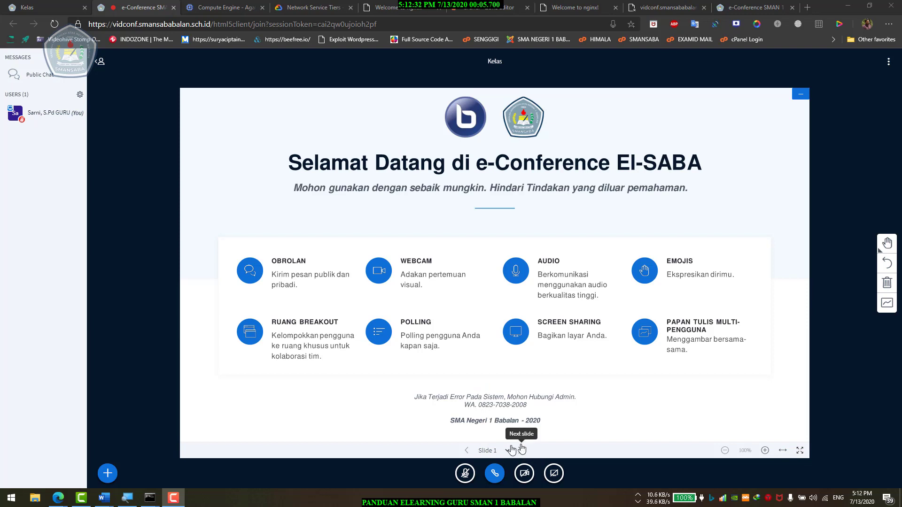
pyautogui.click(176, 497)
pyautogui.click(176, 498)
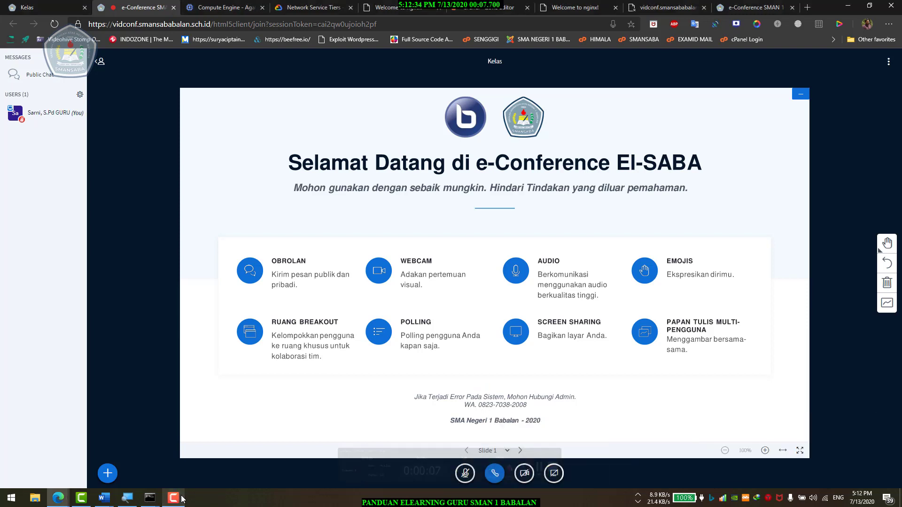
pyautogui.click(522, 476)
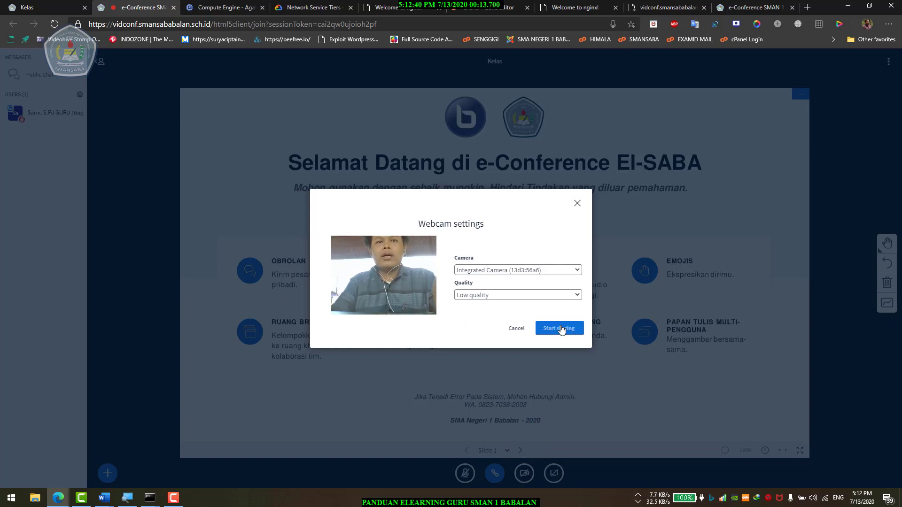
pyautogui.click(556, 294)
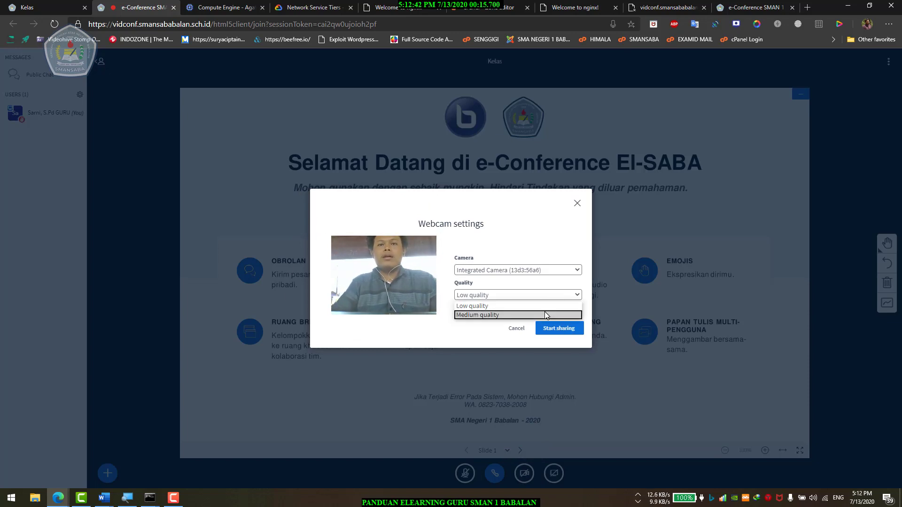
pyautogui.click(525, 292)
pyautogui.click(510, 298)
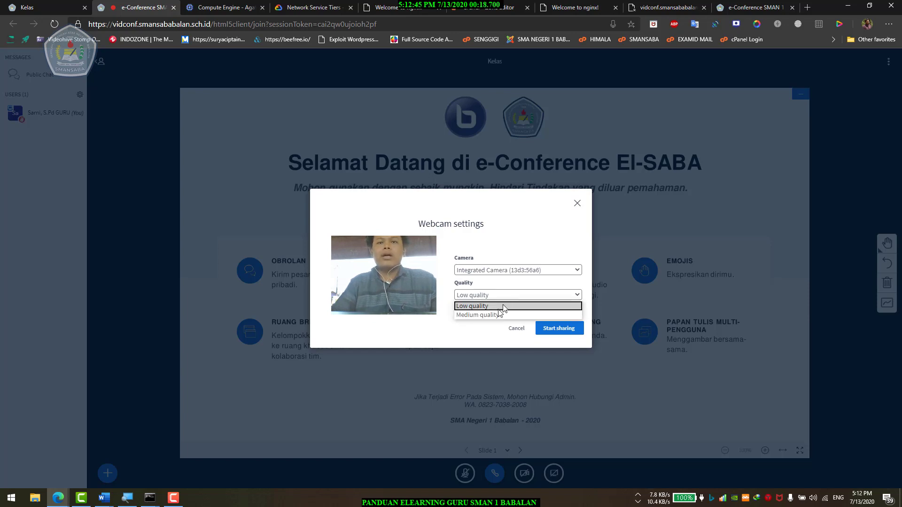
pyautogui.click(504, 274)
pyautogui.click(509, 258)
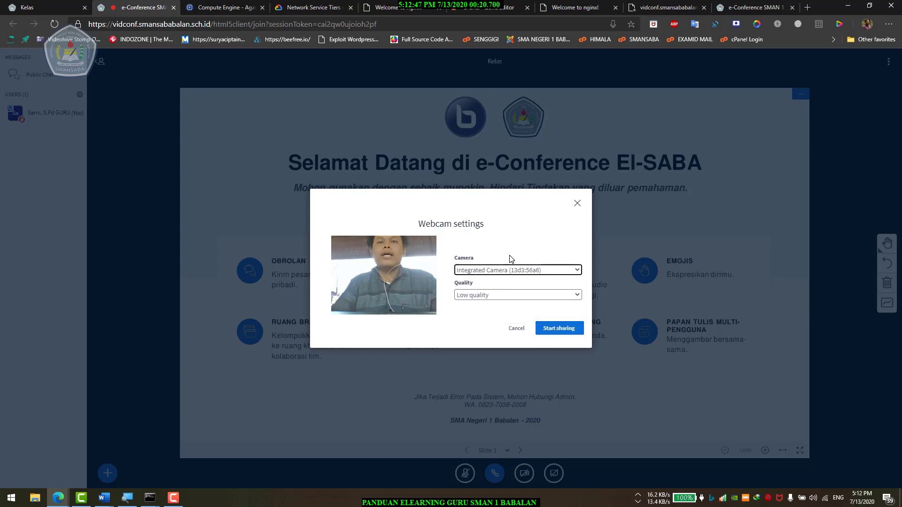
pyautogui.click(566, 329)
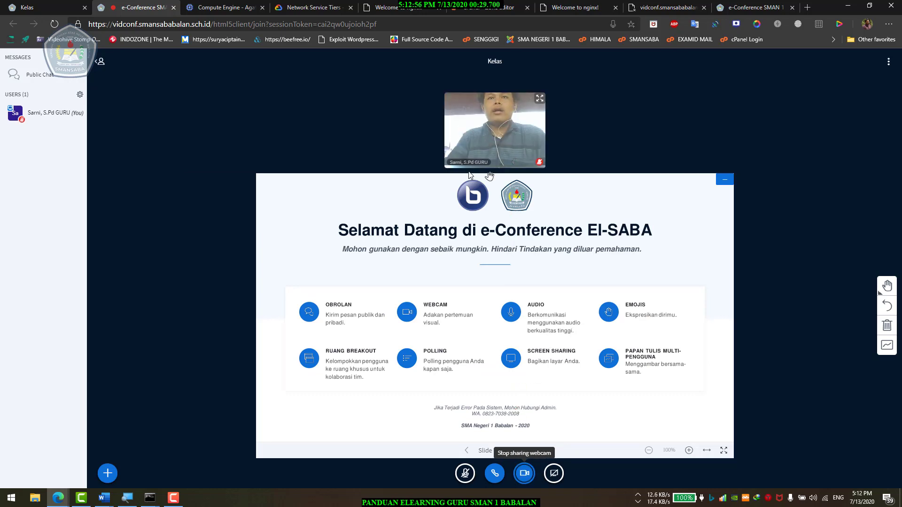
pyautogui.click(463, 478)
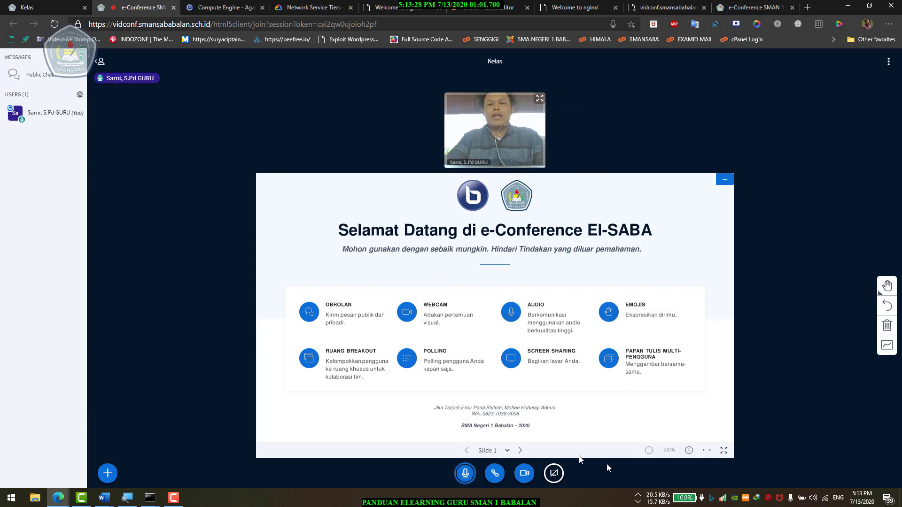
# Add Himala's Seminar_12 July 2020.pptx from the ONLINE (E:) drive to the presentation upload list
pyautogui.click(111, 474)
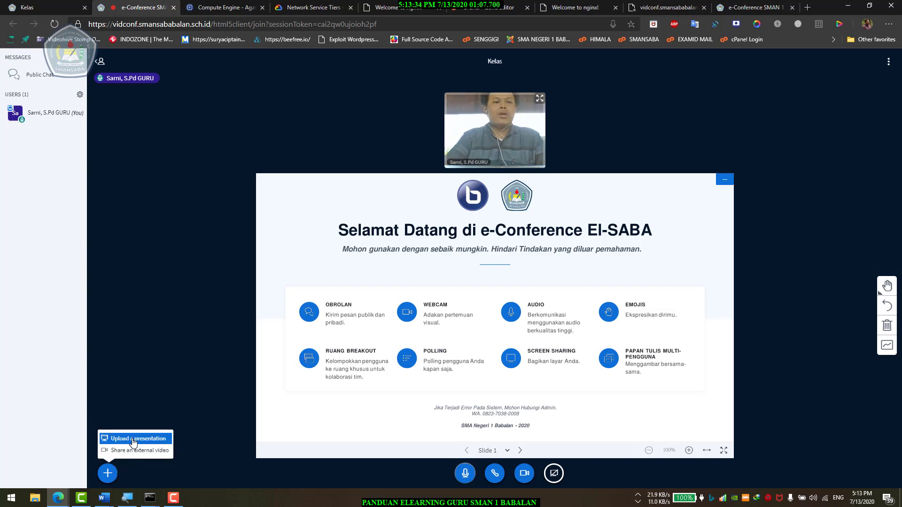
pyautogui.click(163, 441)
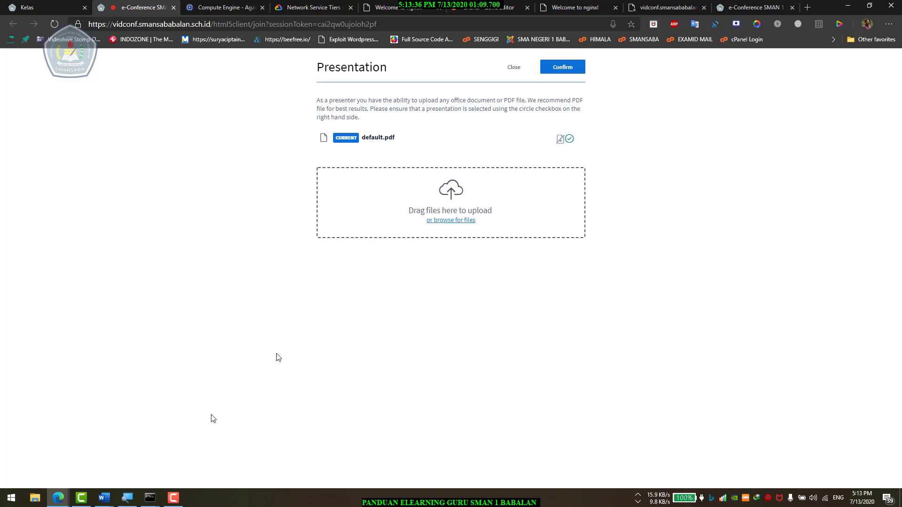
pyautogui.click(438, 221)
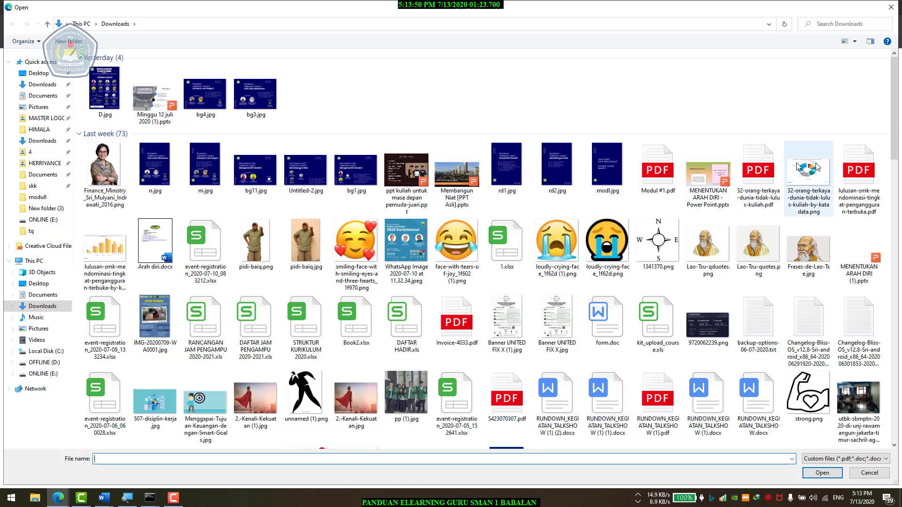
pyautogui.click(40, 373)
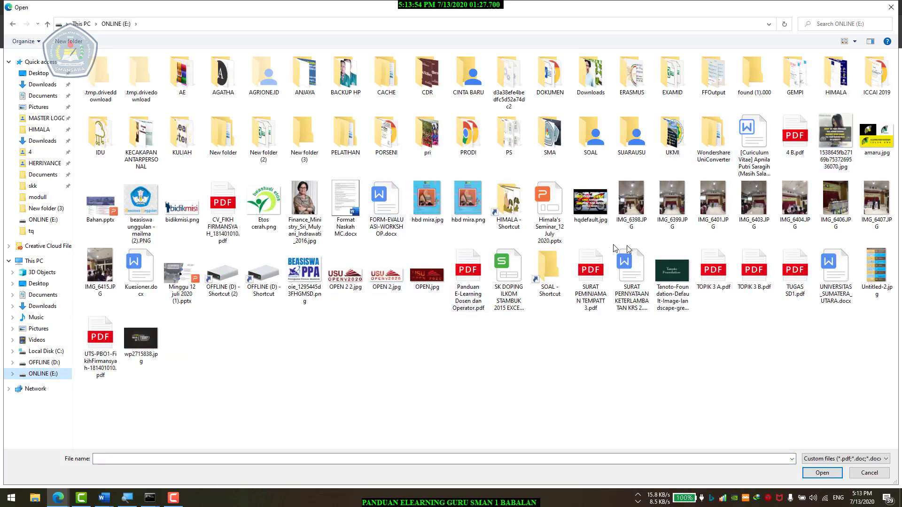
pyautogui.doubleClick(542, 199)
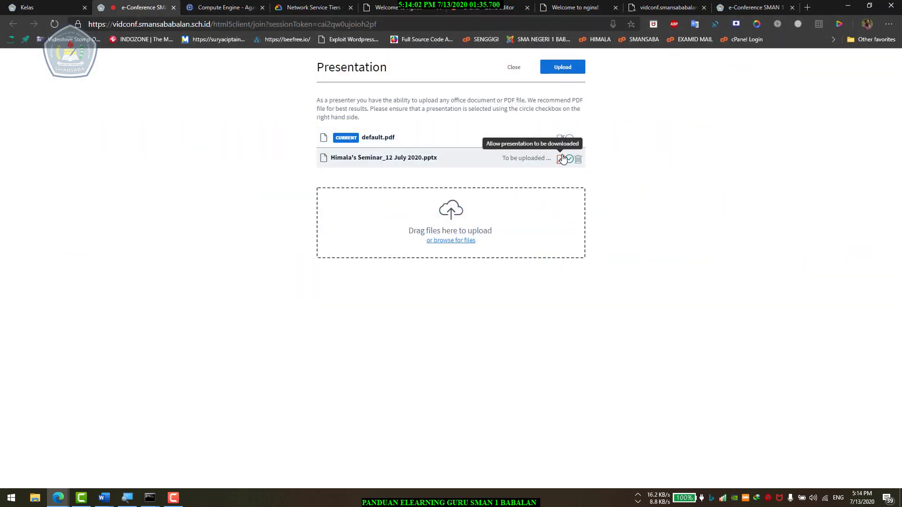
pyautogui.scroll(2, 598, 186)
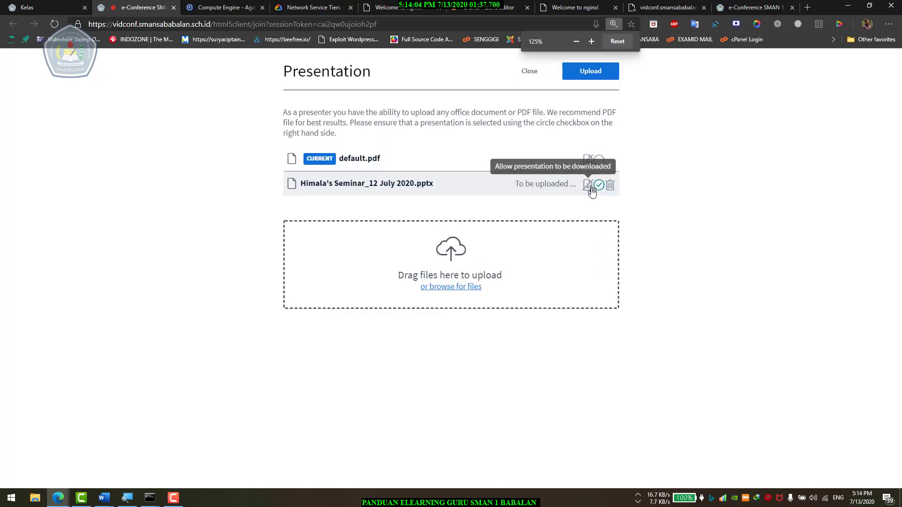
pyautogui.hotkey('alt', 'Tab')
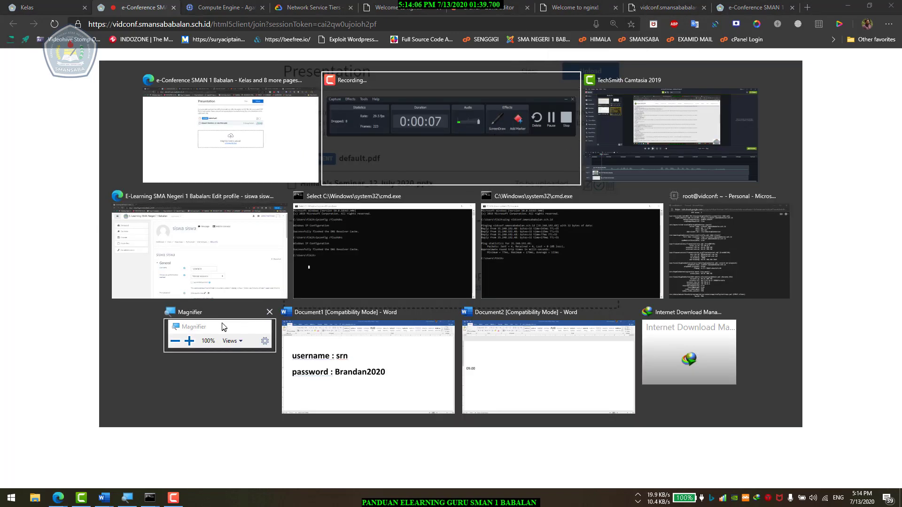
# Allow downloading of the pptx and upload it as the current presentation
pyautogui.click(221, 323)
pyautogui.click(594, 204)
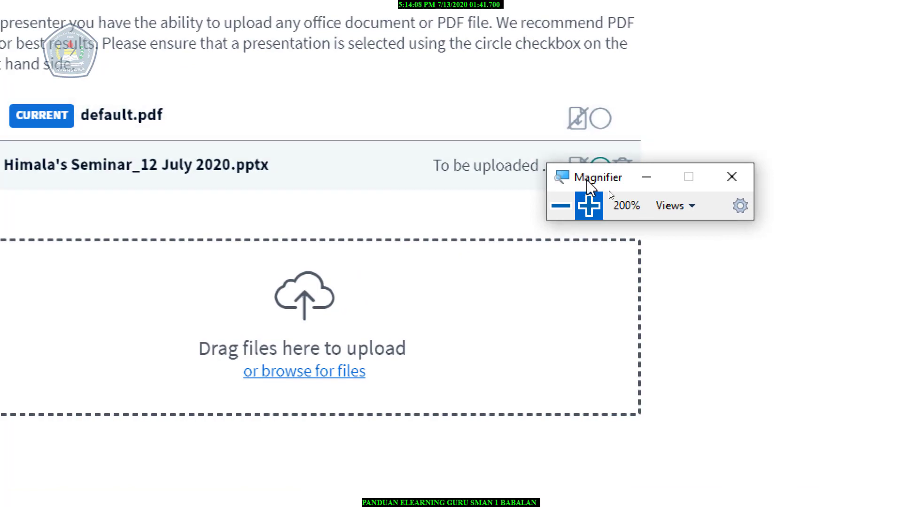
pyautogui.moveTo(583, 168); pyautogui.dragTo(549, 307)
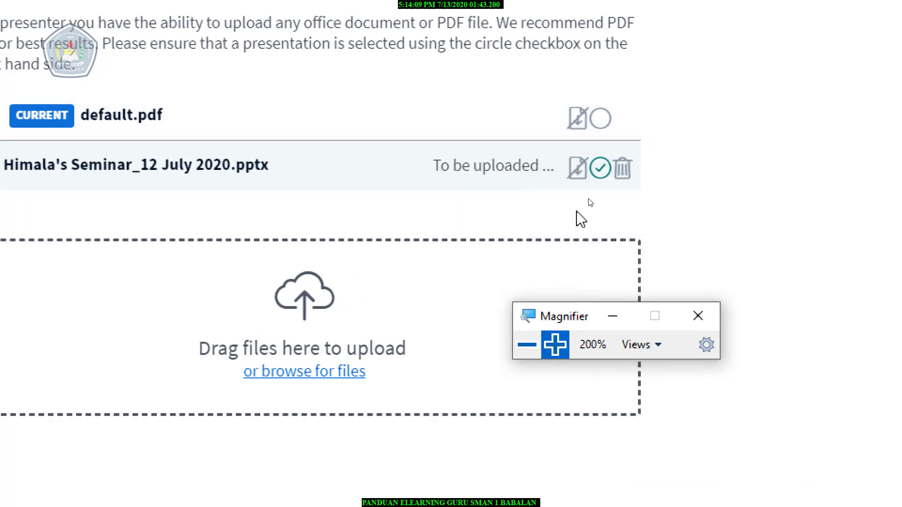
pyautogui.click(580, 169)
pyautogui.click(568, 174)
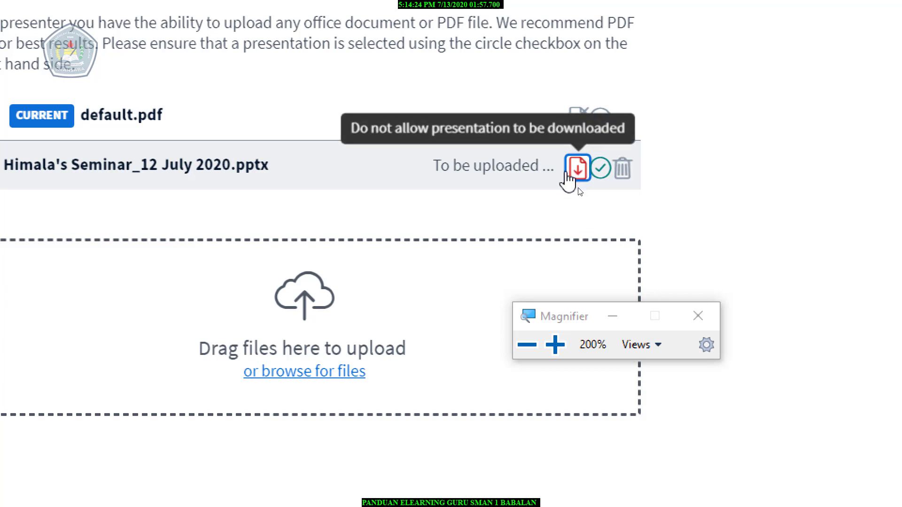
pyautogui.click(516, 347)
pyautogui.click(596, 73)
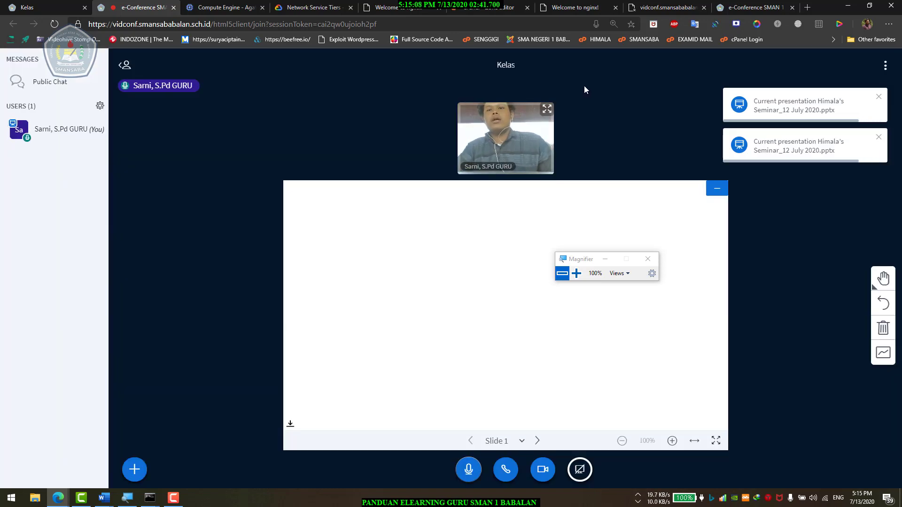
# Advance to slide 3, then step back to slide 2 about essay types
pyautogui.moveTo(582, 261); pyautogui.dragTo(775, 233)
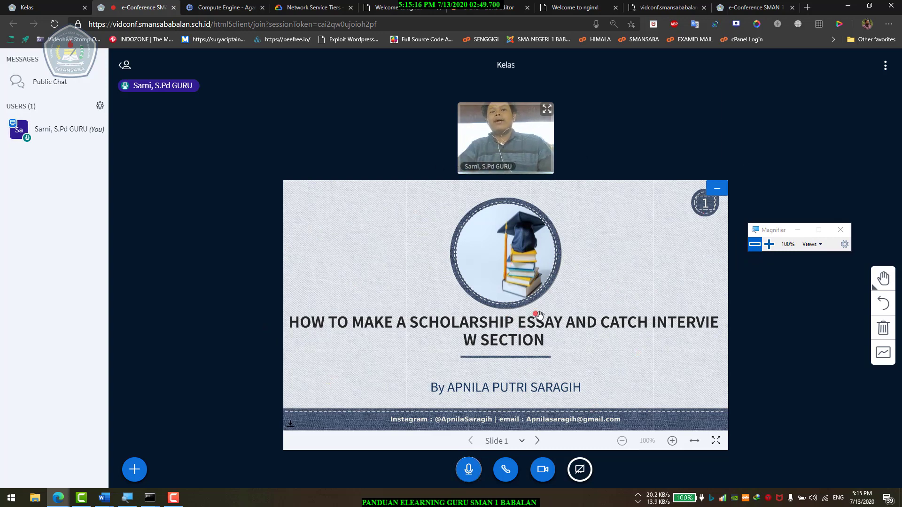
pyautogui.click(538, 440)
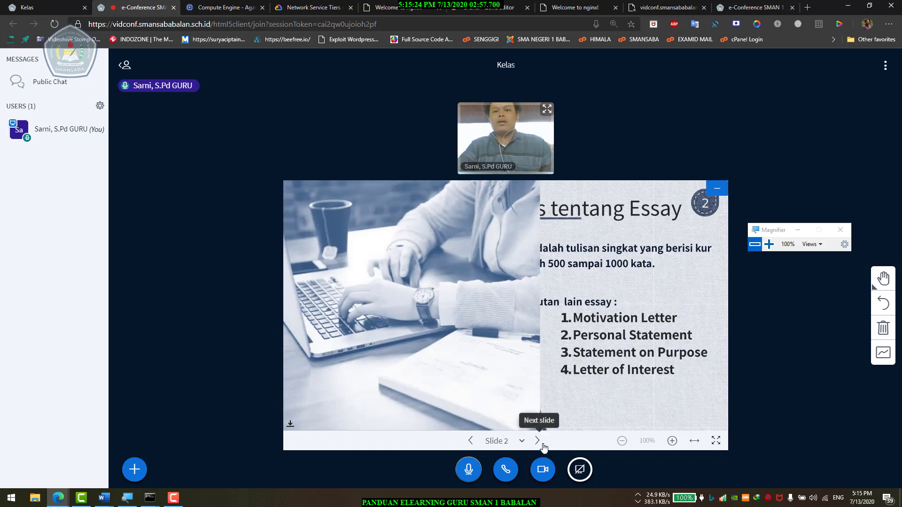
pyautogui.click(538, 442)
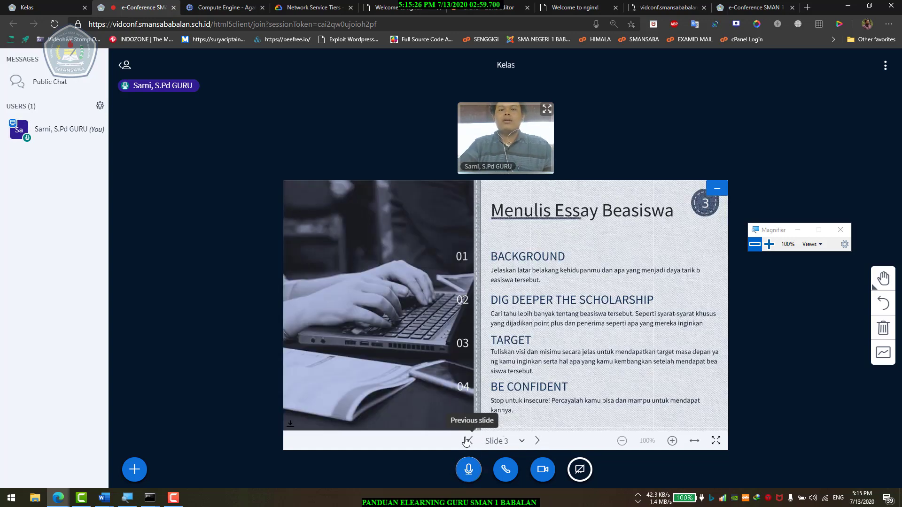
pyautogui.click(470, 441)
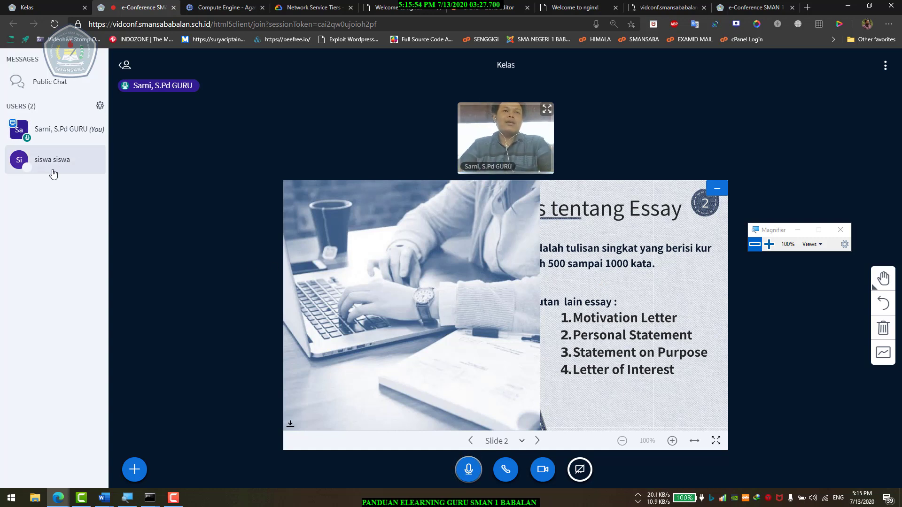
# Zoom the screen to 200% with Magnifier on the users list, restore it, then pause the Camtasia recording
pyautogui.hotkey('alt', 'Tab')
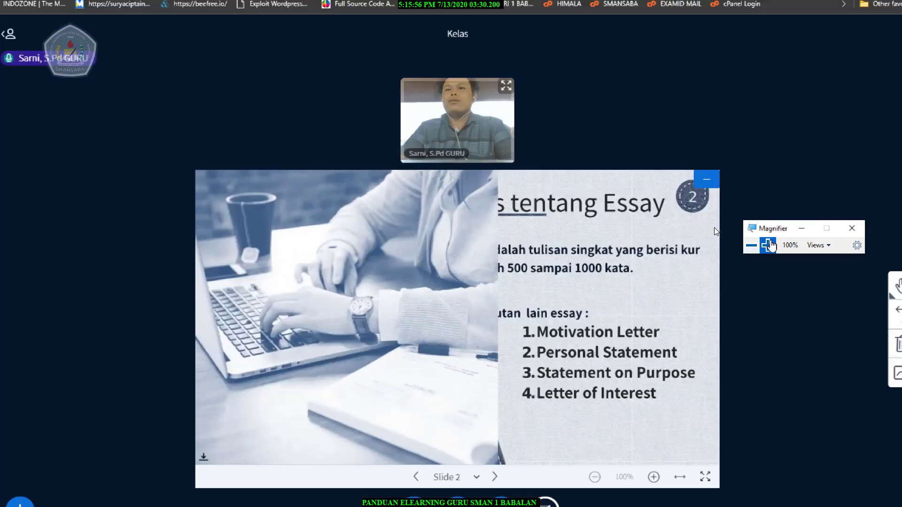
pyautogui.click(768, 244)
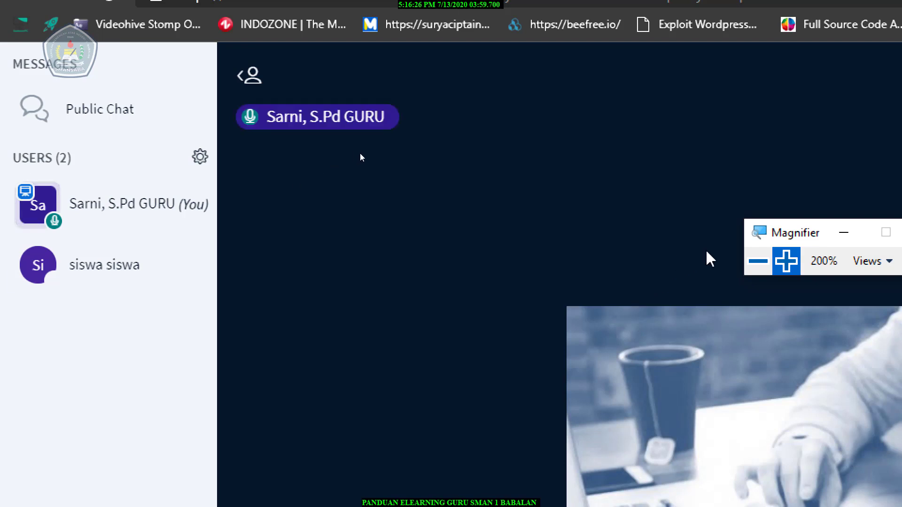
pyautogui.click(771, 261)
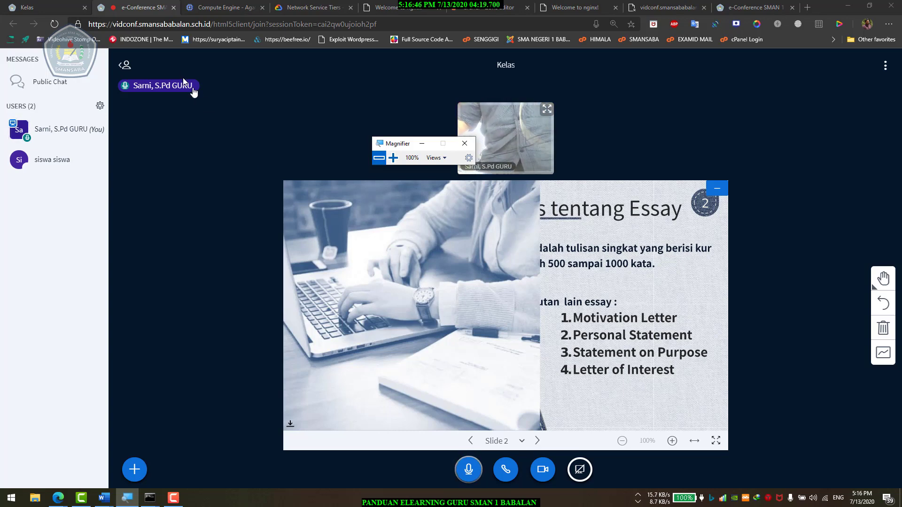
pyautogui.hotkey('alt', 'Tab')
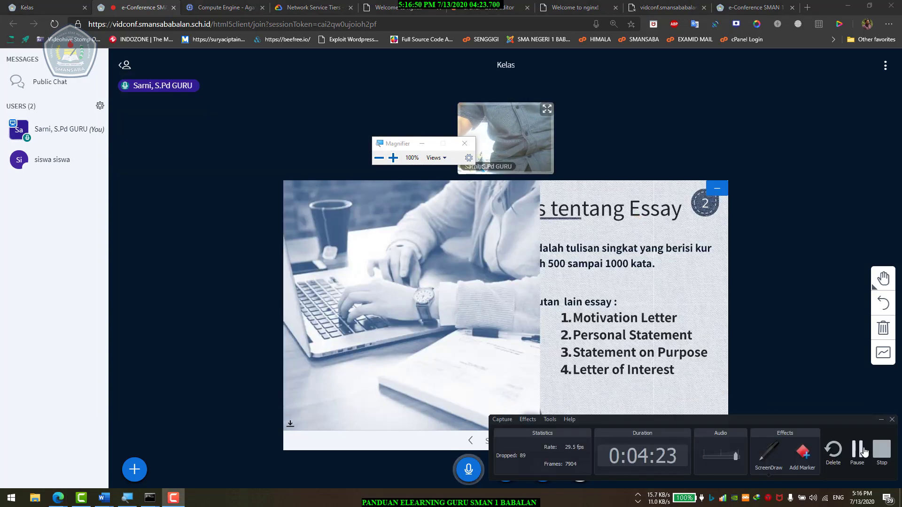
pyautogui.click(861, 453)
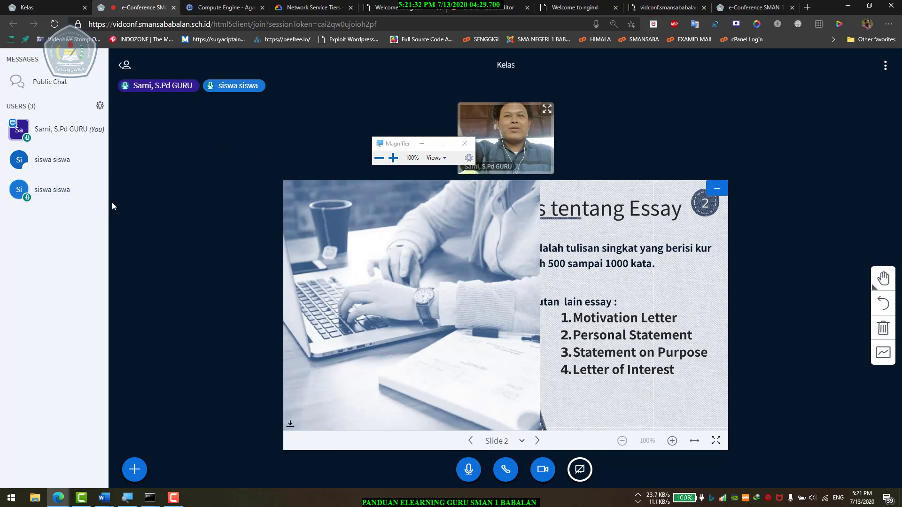
pyautogui.rightClick(33, 172)
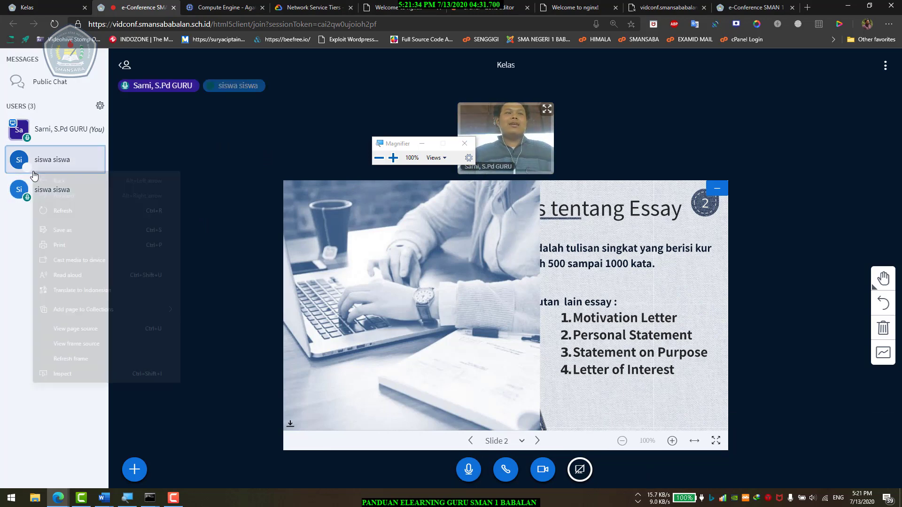
pyautogui.click(37, 162)
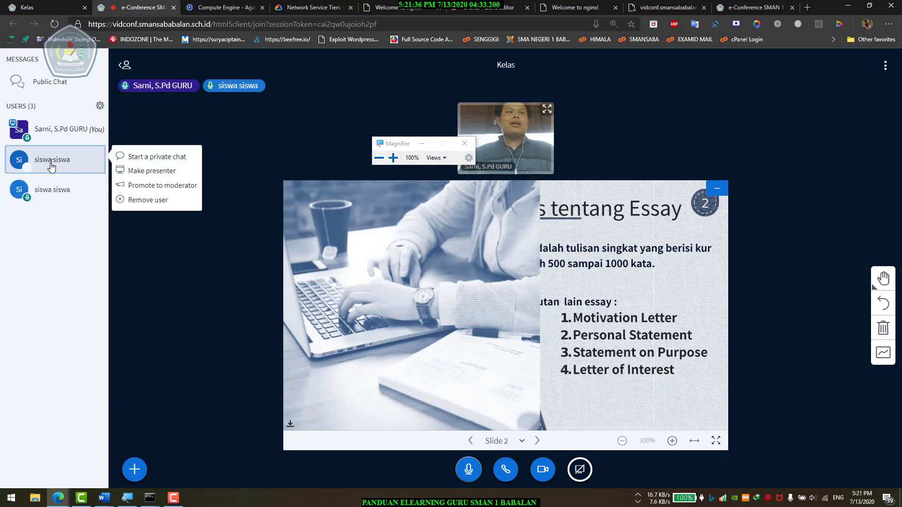
pyautogui.click(59, 191)
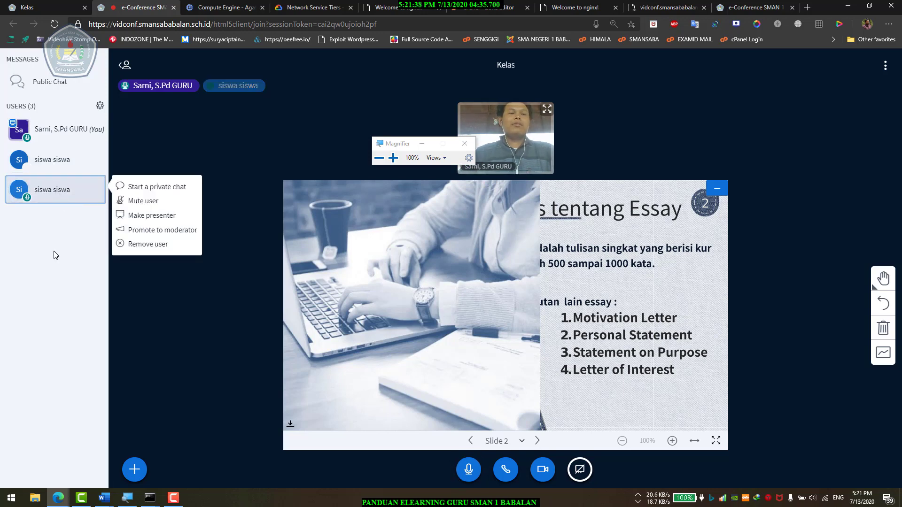
pyautogui.hotkey('alt', 'Tab')
pyautogui.hotkey('alt', 'Tab')
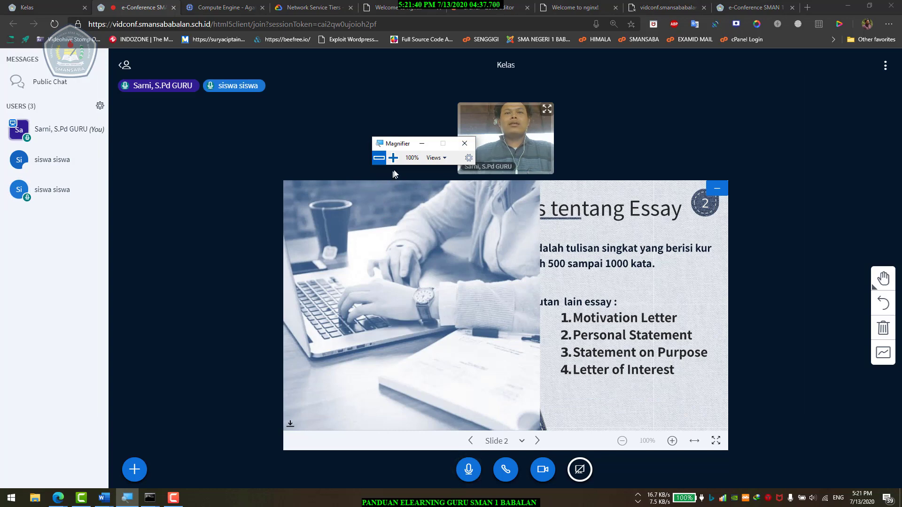
pyautogui.click(393, 157)
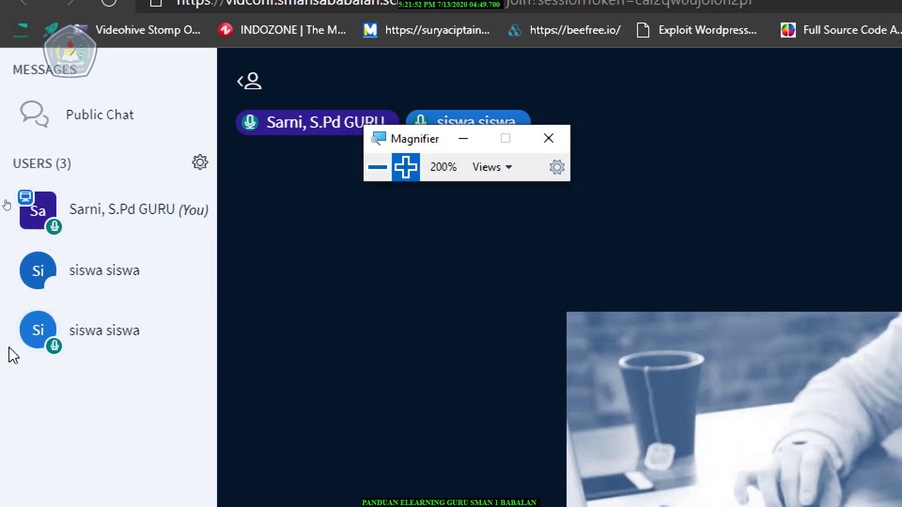
pyautogui.click(47, 335)
pyautogui.click(55, 271)
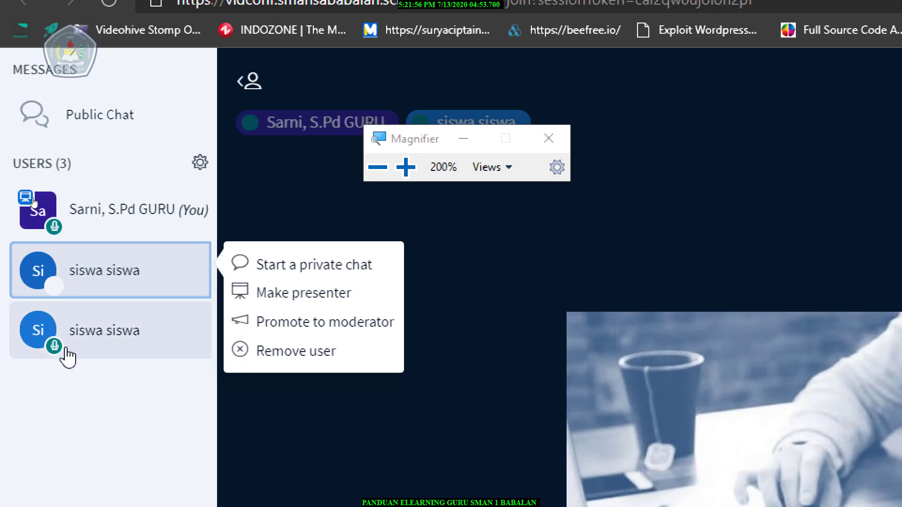
pyautogui.click(78, 377)
pyautogui.click(377, 167)
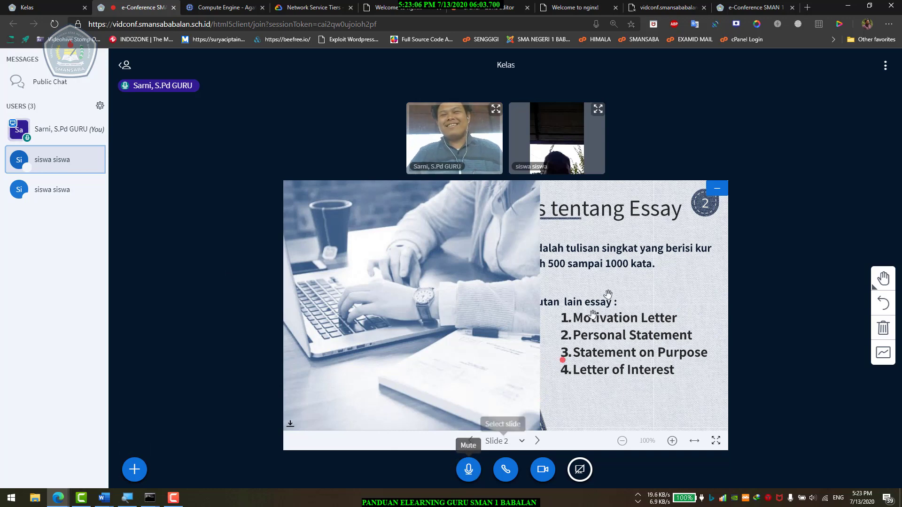
pyautogui.press('super+plus')
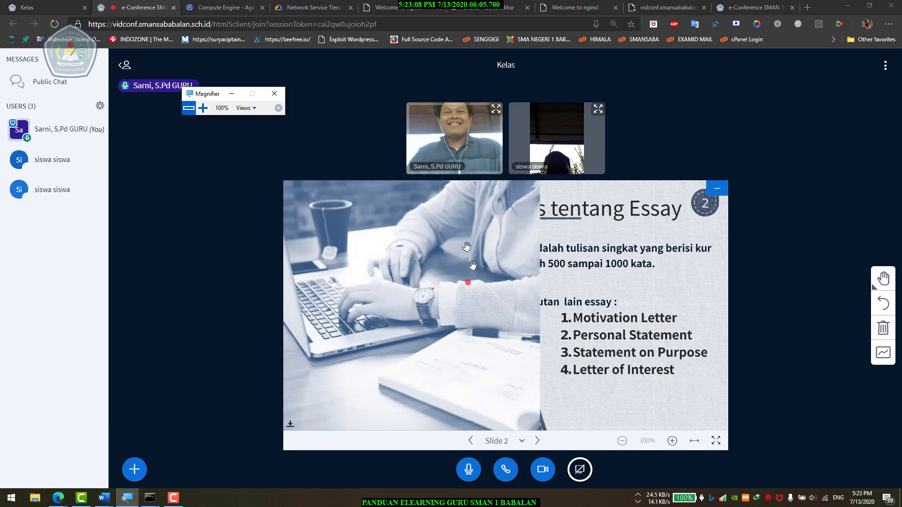
pyautogui.hotkey('alt', 'Tab')
pyautogui.hotkey('alt', 'Tab')
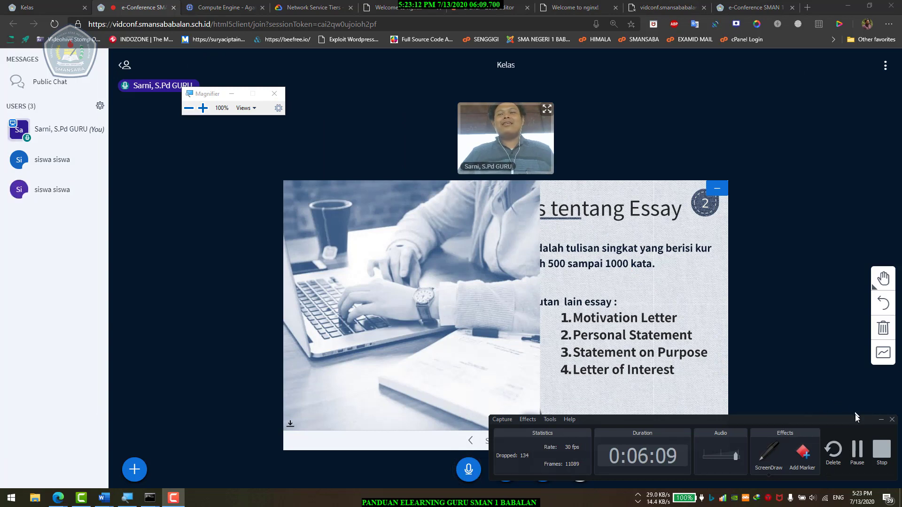
pyautogui.click(879, 421)
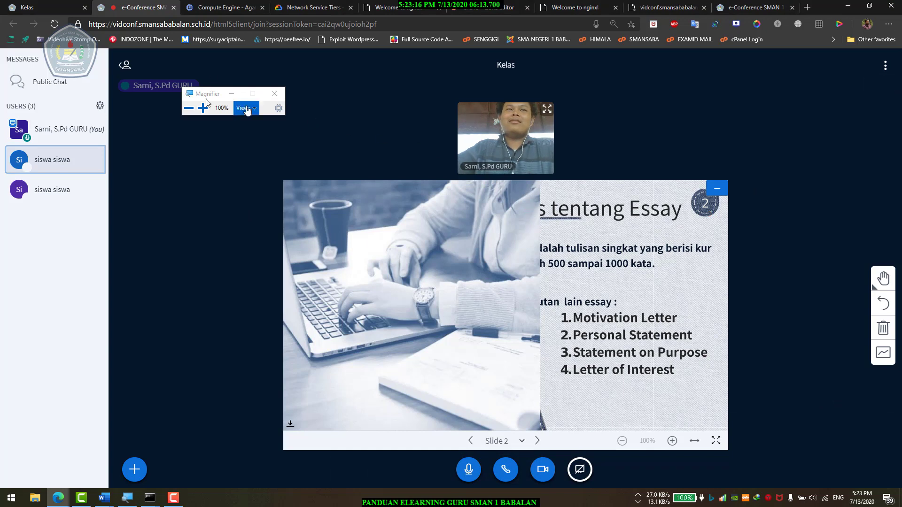
pyautogui.click(231, 94)
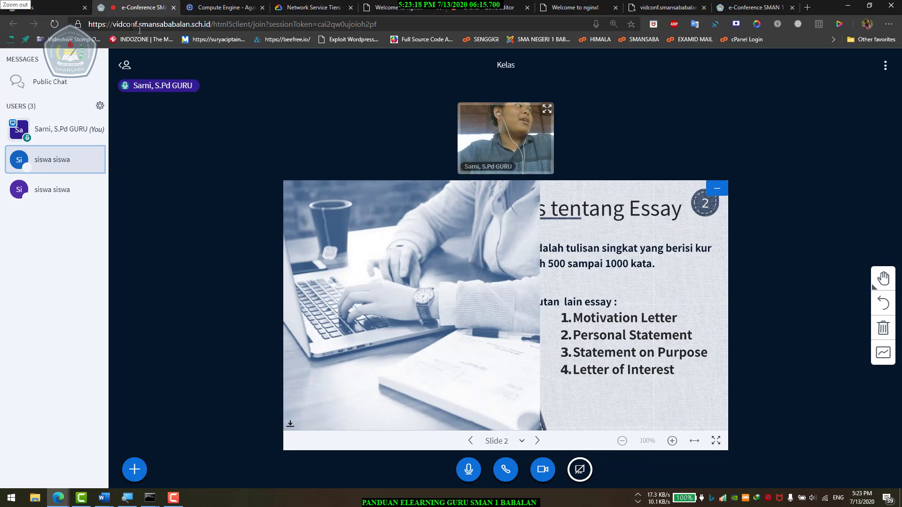
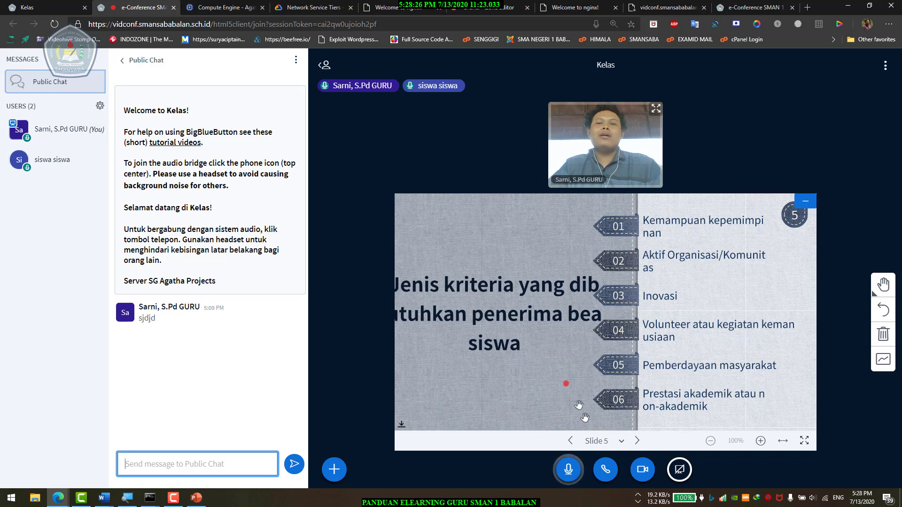
# Page the shared presentation back and forth, ending on slide 6, 'TARGET'
pyautogui.click(571, 441)
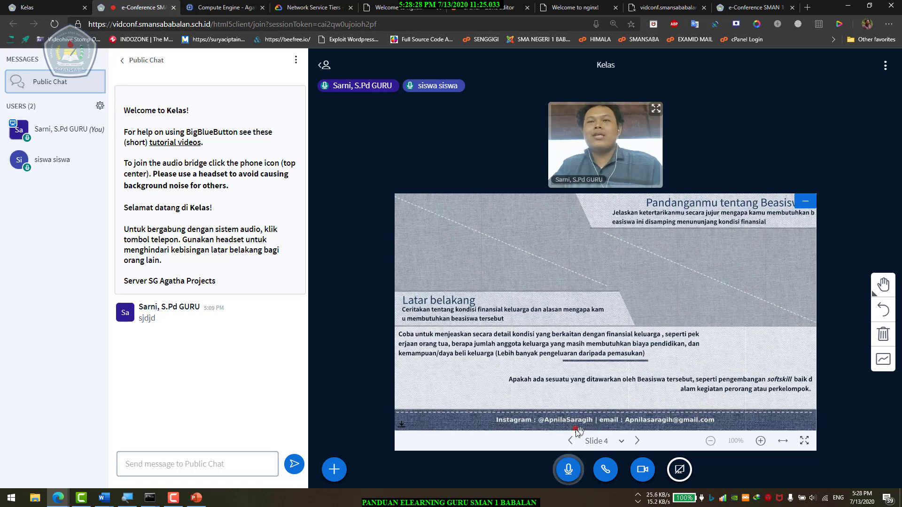
pyautogui.click(637, 440)
pyautogui.click(637, 441)
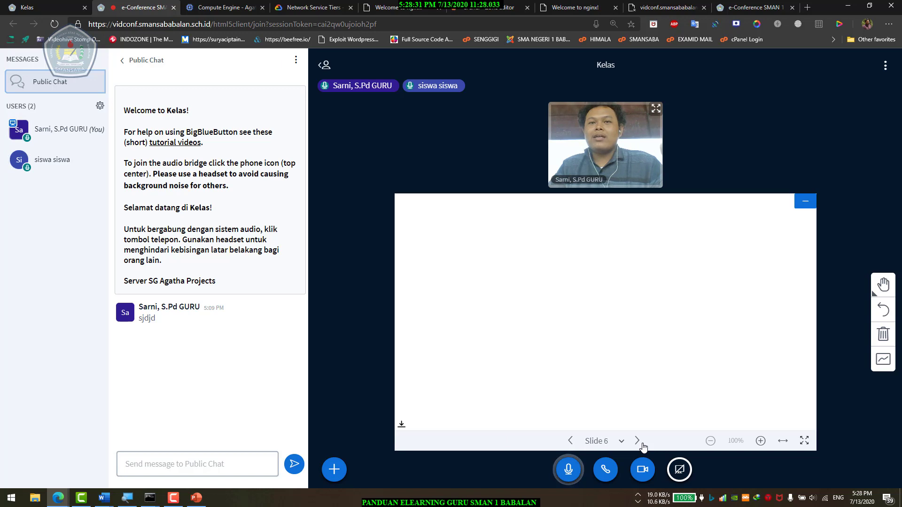
pyautogui.click(570, 442)
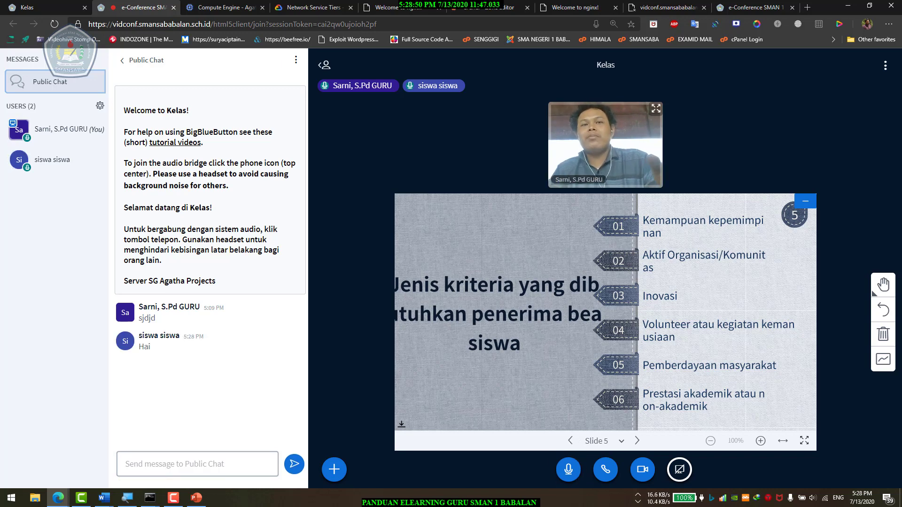
pyautogui.click(637, 440)
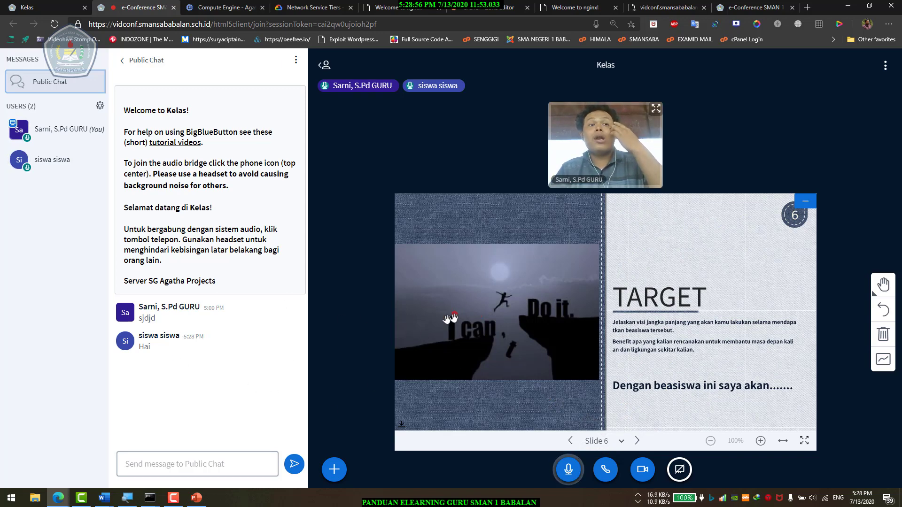
# Advance to slide 7 'BE CONFIDENT', mute the student, and begin a public chat message
pyautogui.click(636, 441)
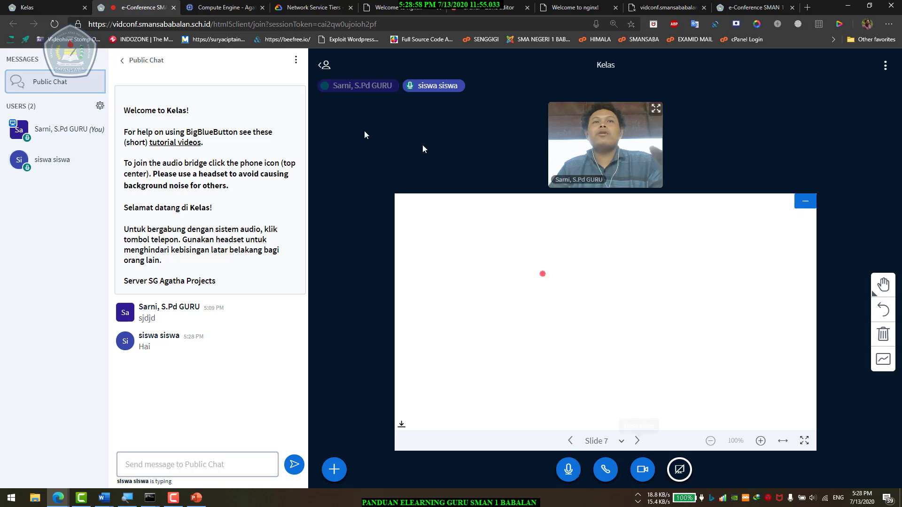
pyautogui.click(49, 159)
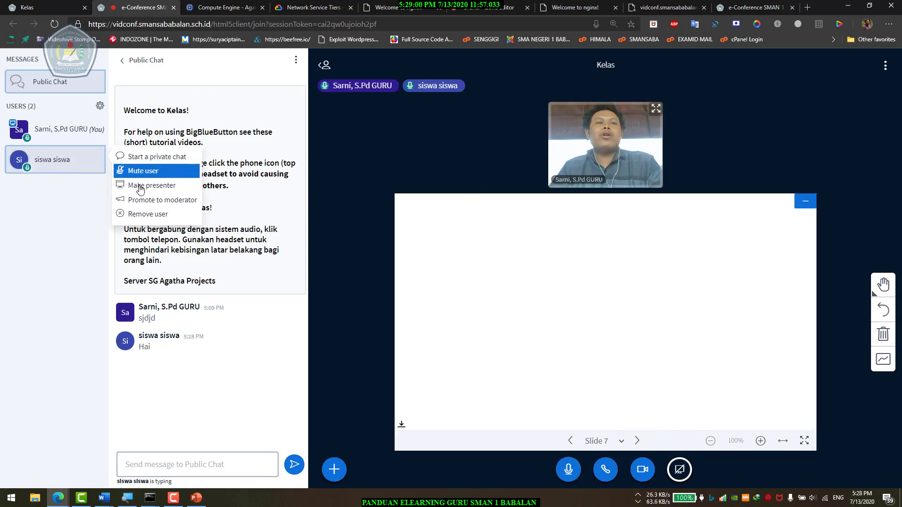
pyautogui.click(141, 171)
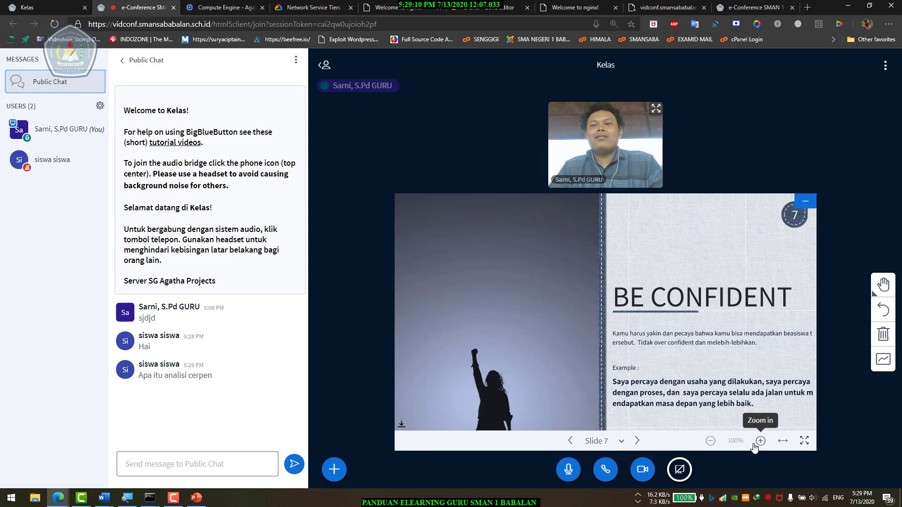
pyautogui.click(184, 460)
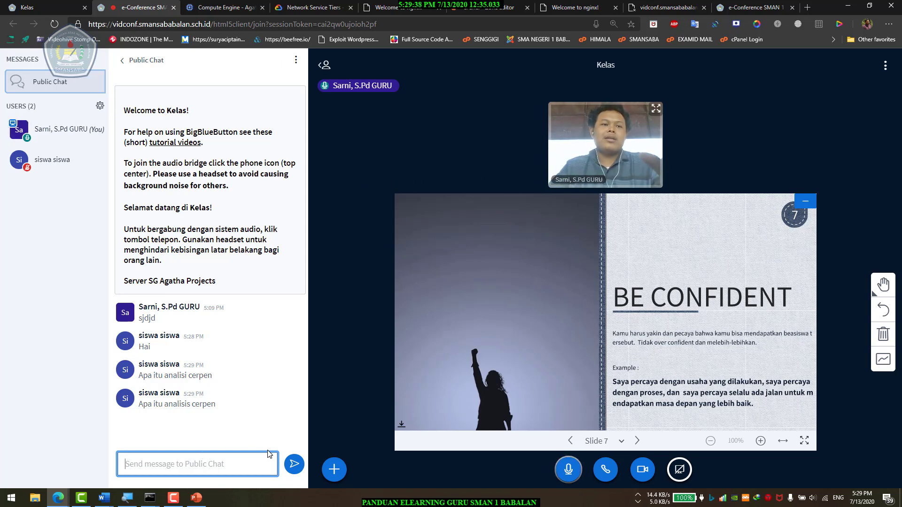
# Send 'Halo' in public chat and unmute the student so they can speak
pyautogui.write('Halo')
pyautogui.press('Return')
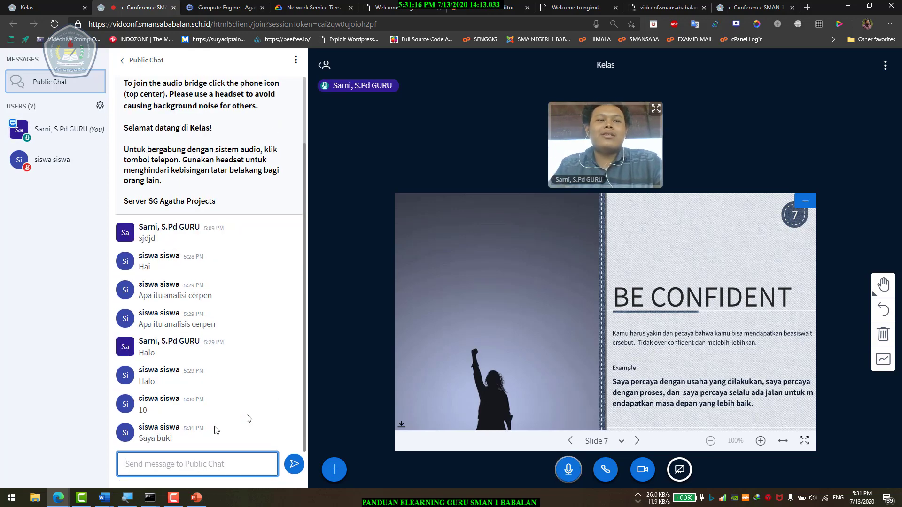
pyautogui.click(74, 158)
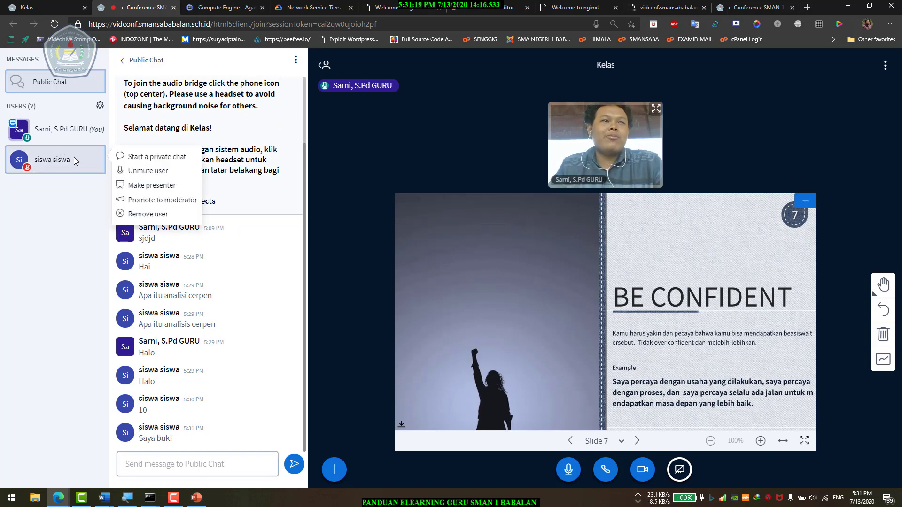
pyautogui.click(138, 173)
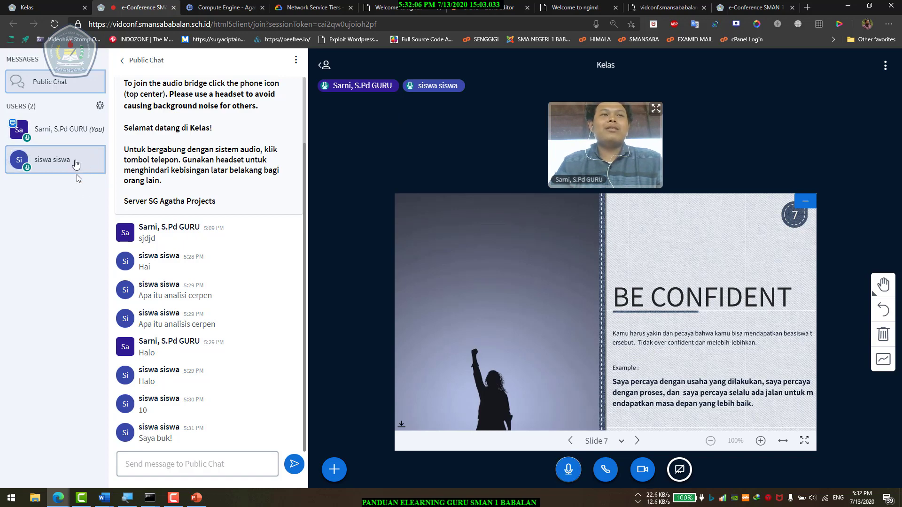
# Mute the student again and close the public chat panel
pyautogui.click(78, 162)
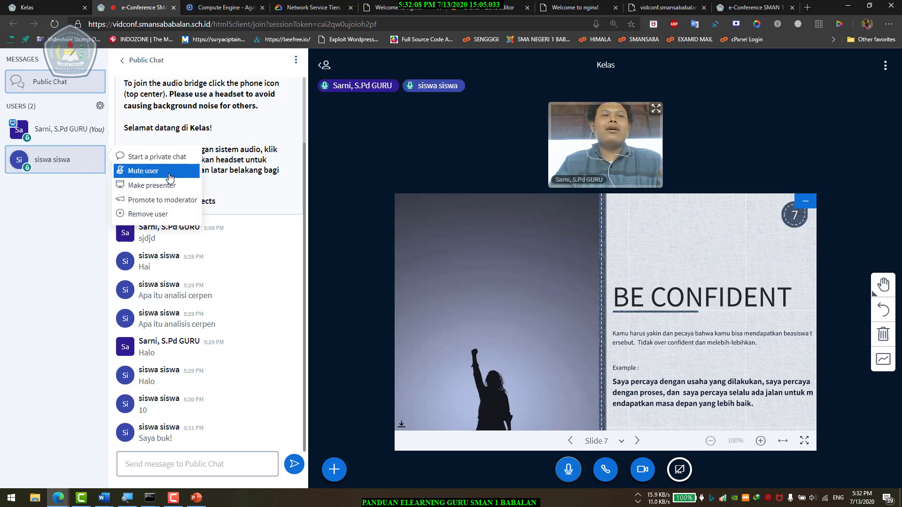
pyautogui.click(168, 172)
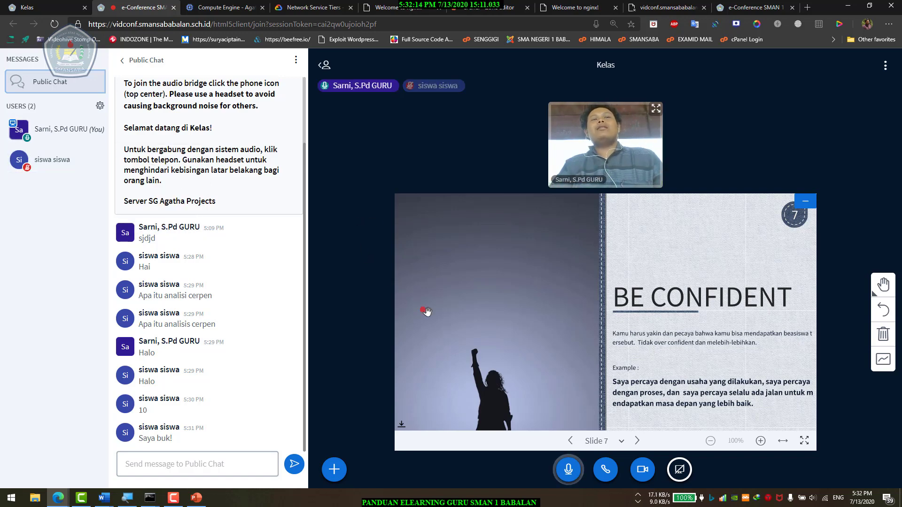
pyautogui.click(142, 56)
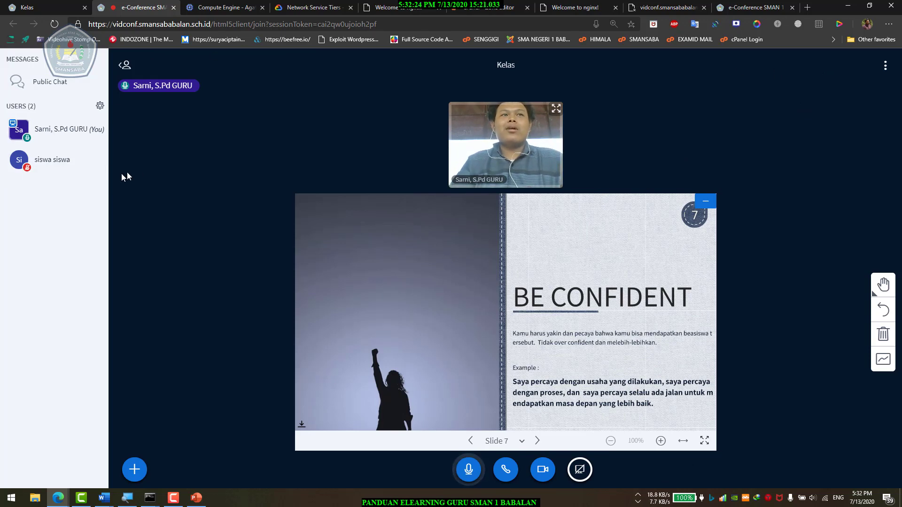
# End the BigBlueButton meeting for everyone and dismiss the session-ended notice
pyautogui.click(885, 65)
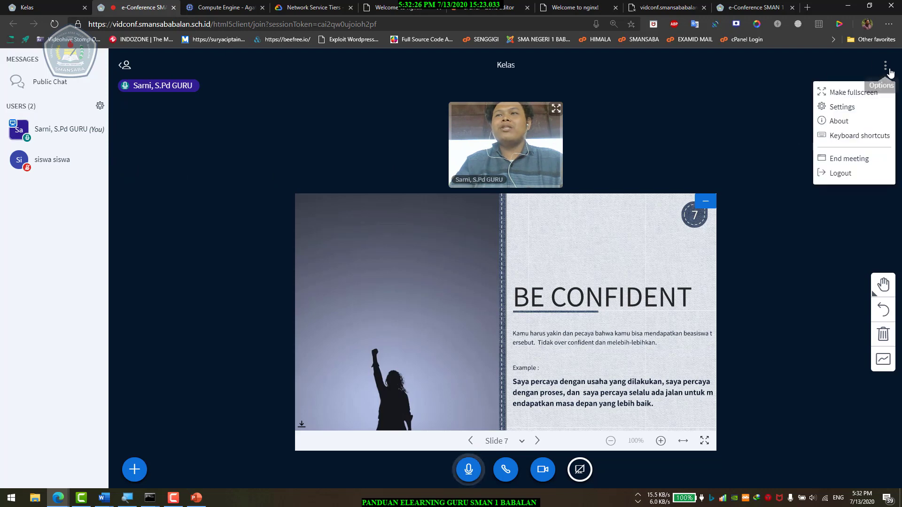
pyautogui.click(854, 160)
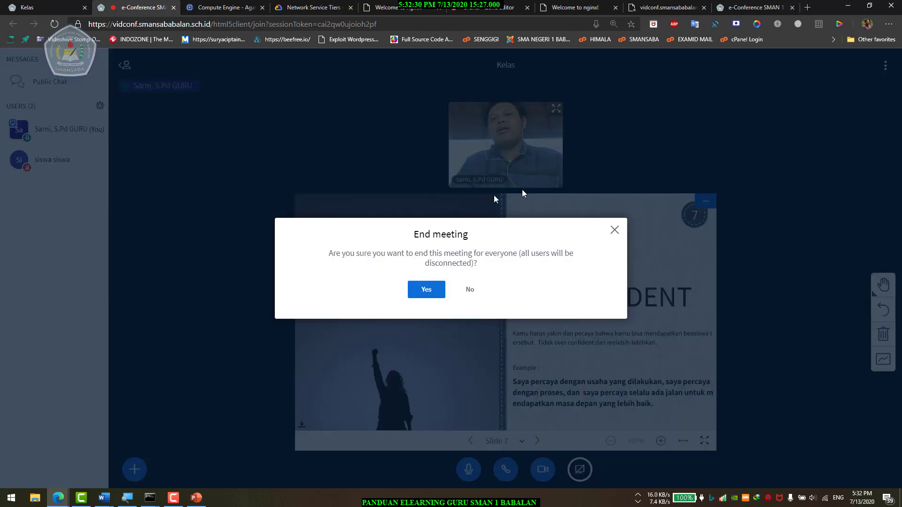
pyautogui.click(439, 290)
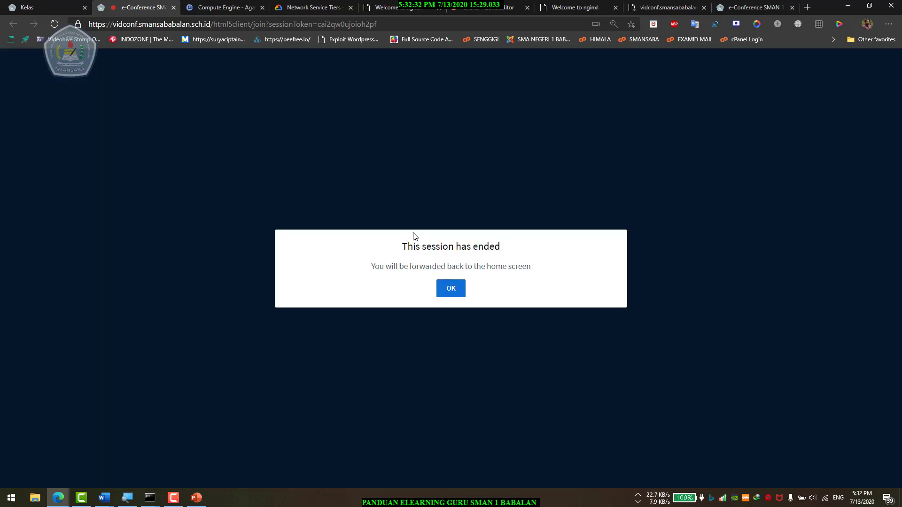
pyautogui.click(459, 284)
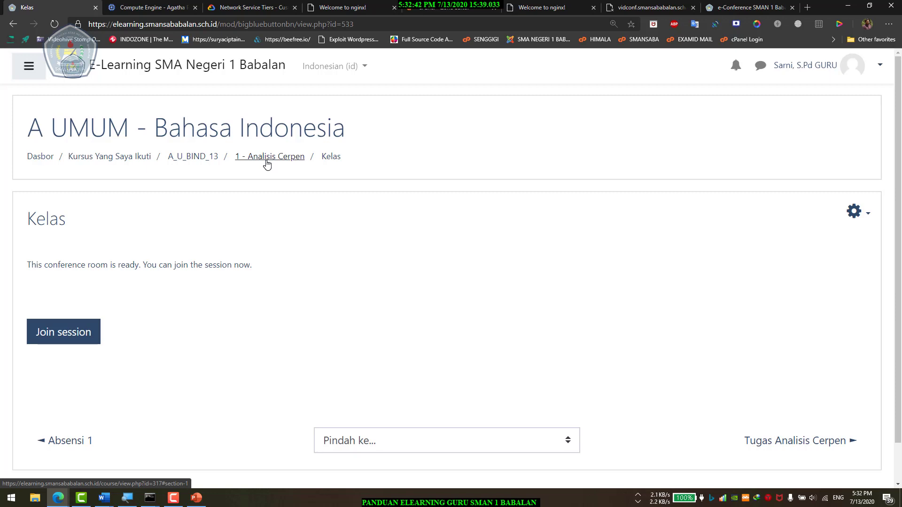
# Go to the '1 - Analisis Cerpen' topic and cycle through windows back to the course page
pyautogui.click(275, 160)
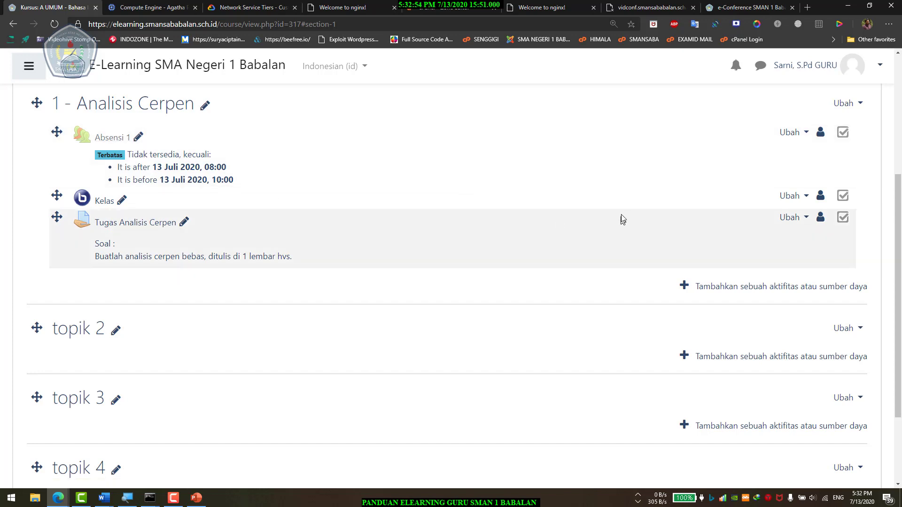
pyautogui.hotkey('alt', 'Tab')
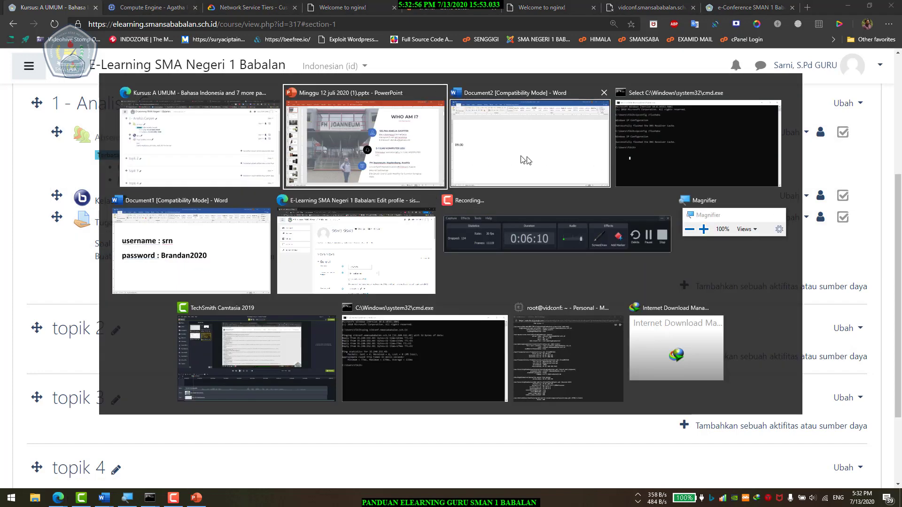
pyautogui.click(319, 261)
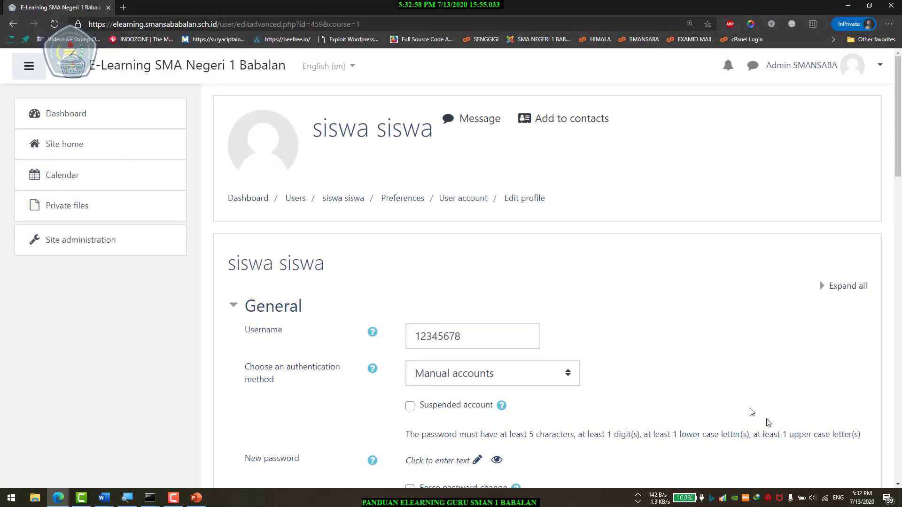
pyautogui.hotkey('alt', 'Tab')
pyautogui.click(596, 237)
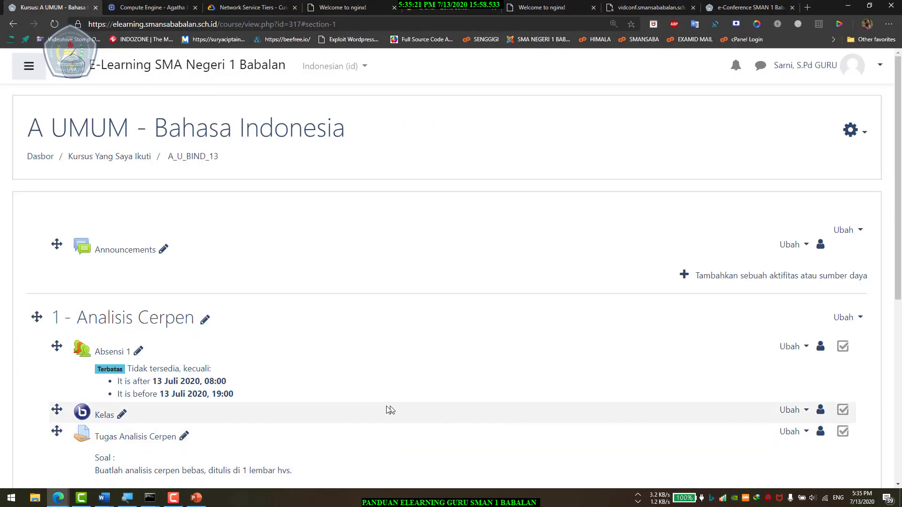
pyautogui.hotkey('alt', 'Tab')
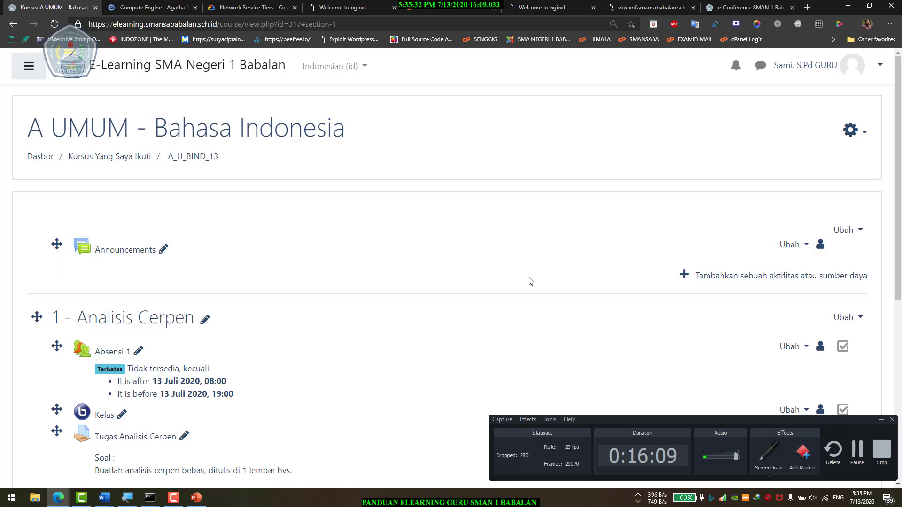
# Open the Absensi 1 attendance activity and view its report
pyautogui.scroll(-2, 532, 279)
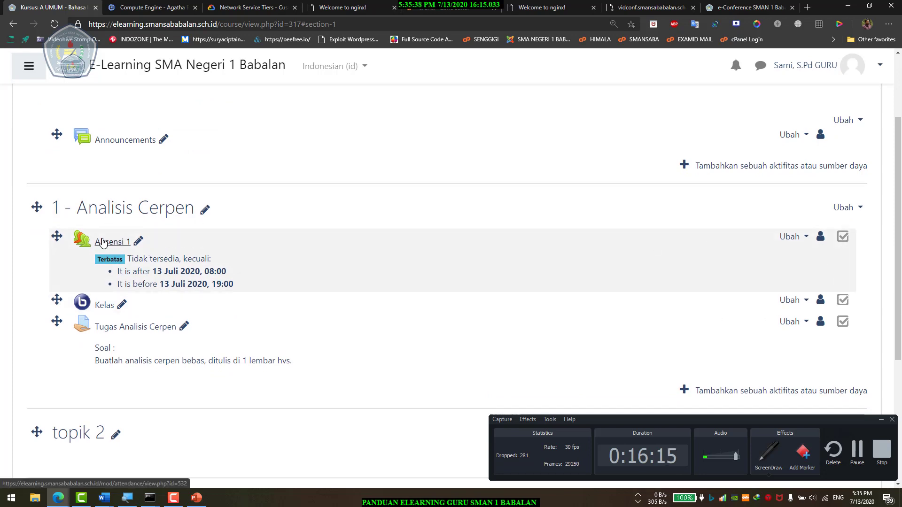
pyautogui.click(103, 243)
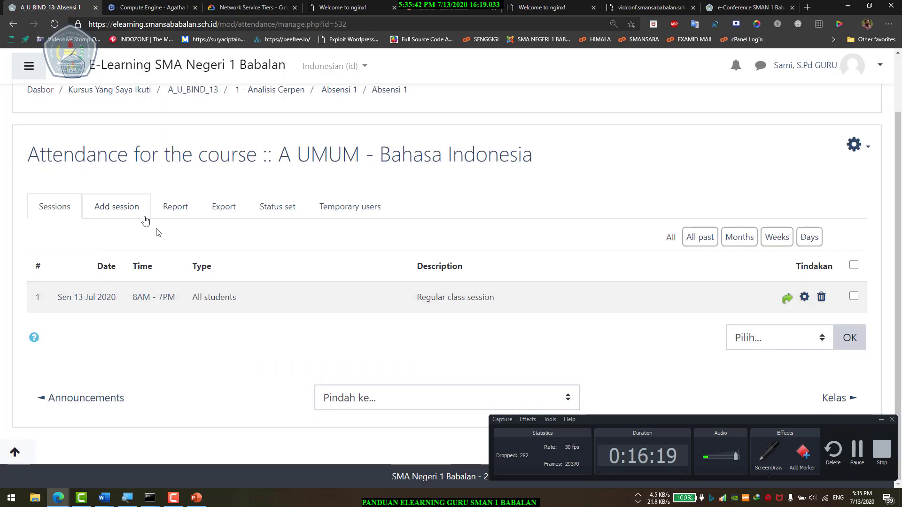
pyautogui.click(159, 219)
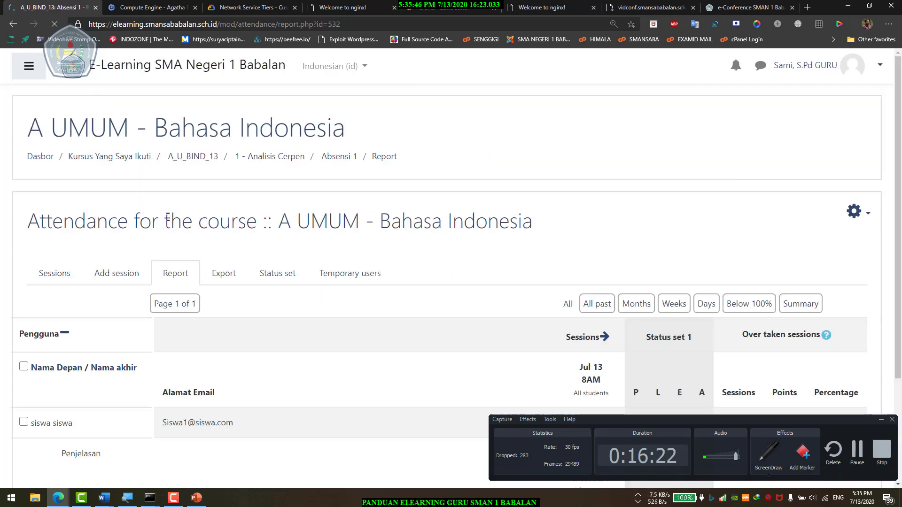
pyautogui.scroll(-1, 184, 254)
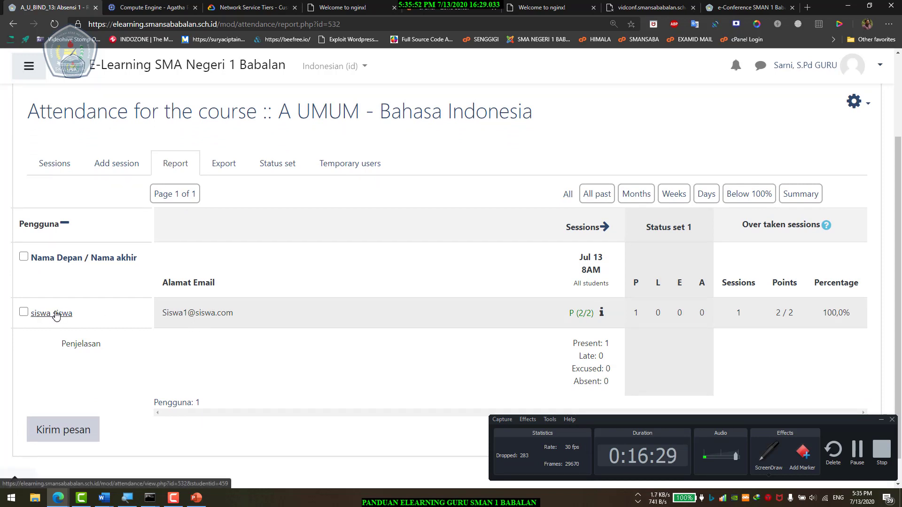
pyautogui.scroll(-1, 108, 319)
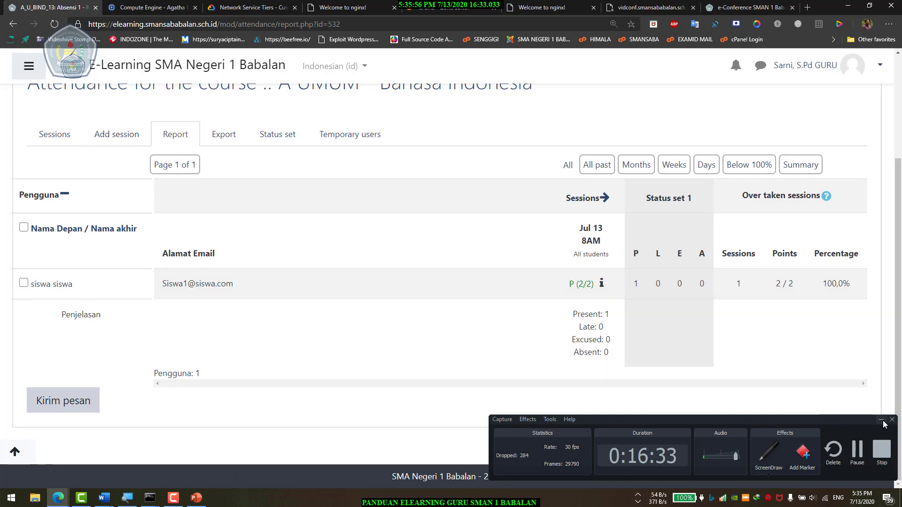
# Open the attendance export form for 9–13 Juli 2020, keeping Excel as the format
pyautogui.click(880, 420)
pyautogui.scroll(3, 465, 348)
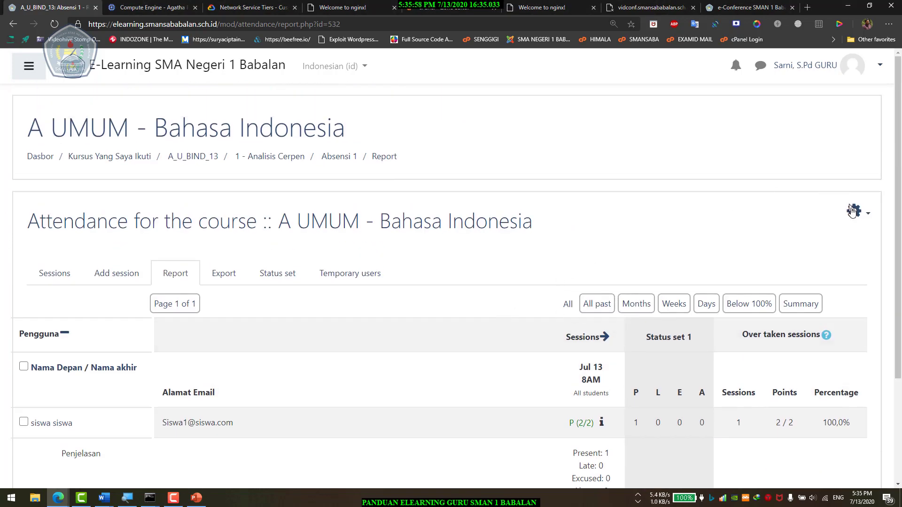
pyautogui.click(854, 211)
pyautogui.press('Escape')
pyautogui.hotkey('ctrl', '-')
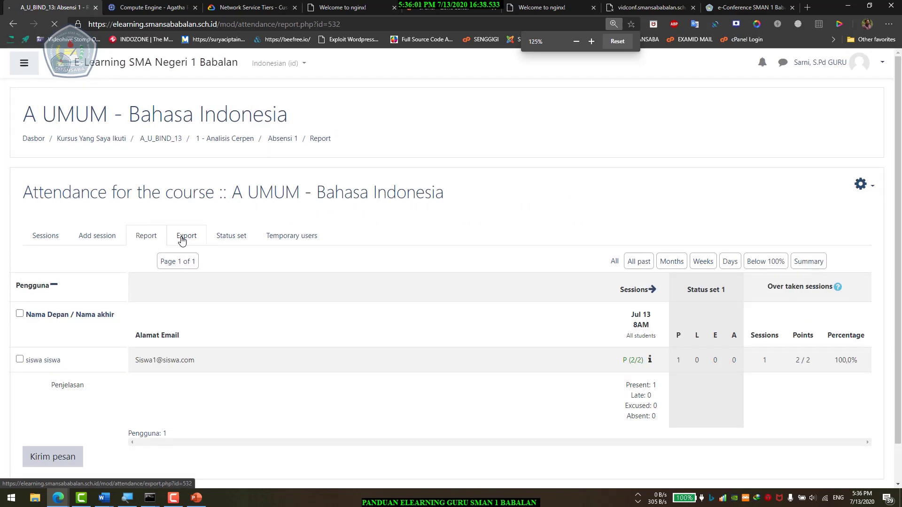
pyautogui.click(182, 241)
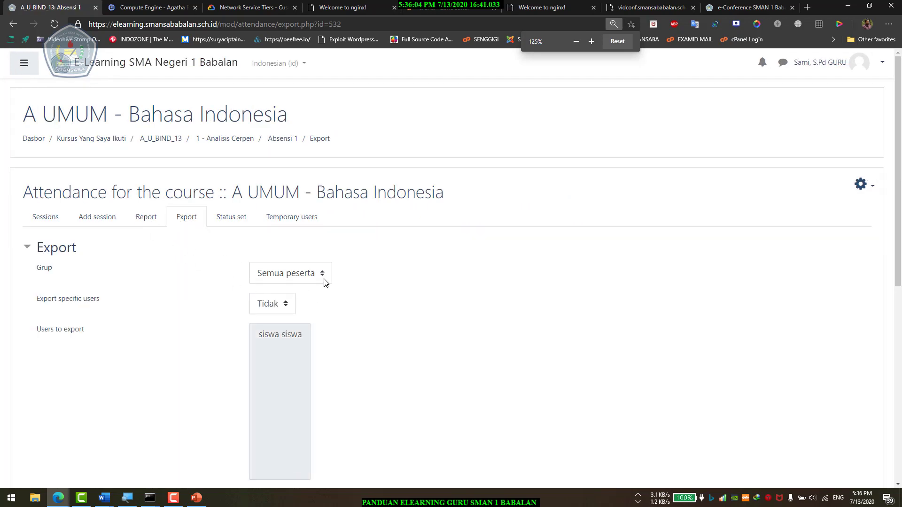
pyautogui.scroll(-6, 322, 282)
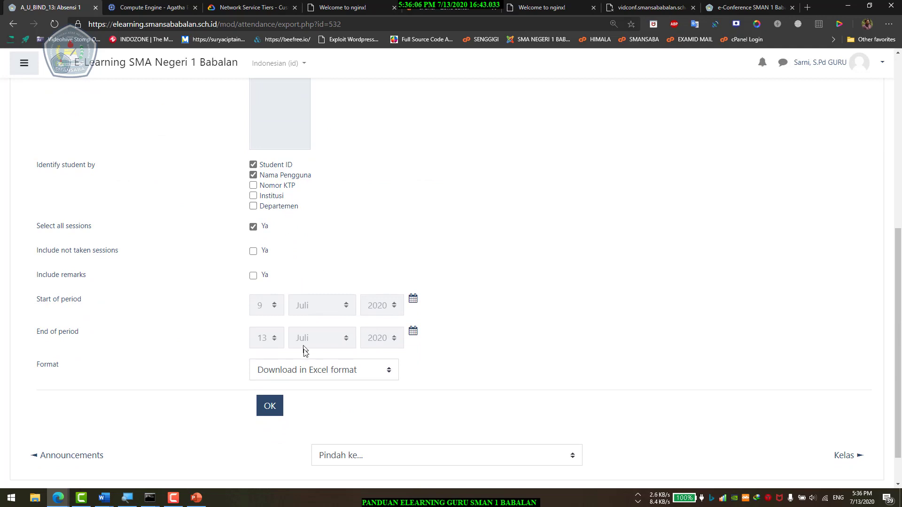
pyautogui.scroll(-1, 302, 352)
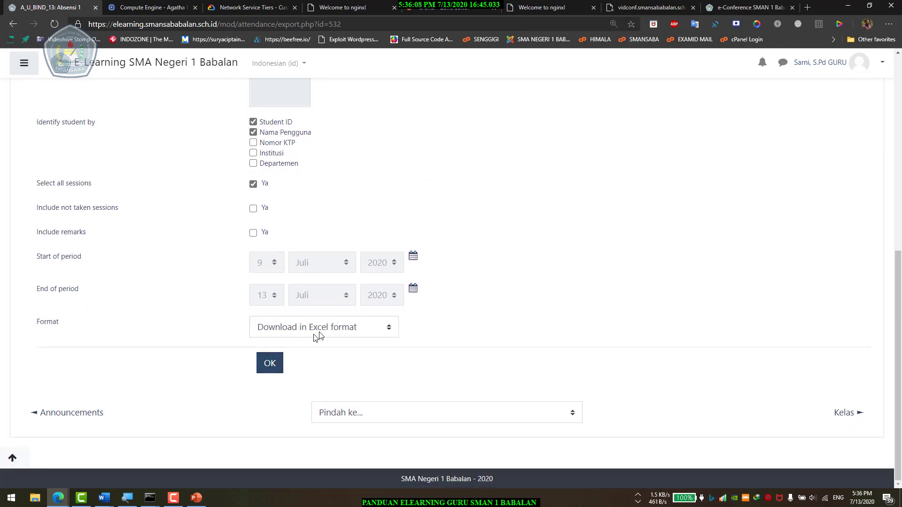
pyautogui.click(315, 335)
pyautogui.click(425, 332)
pyautogui.scroll(4, 283, 317)
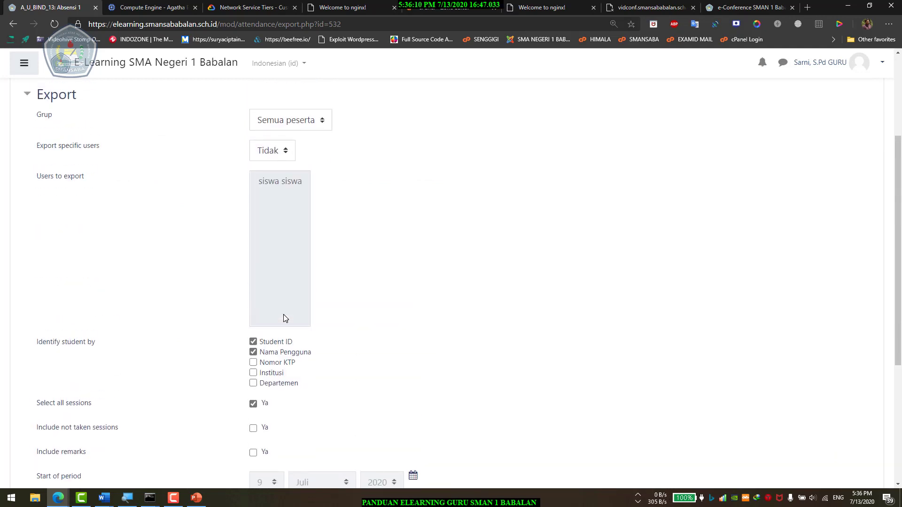
pyautogui.scroll(-2, 283, 315)
pyautogui.scroll(-2, 381, 394)
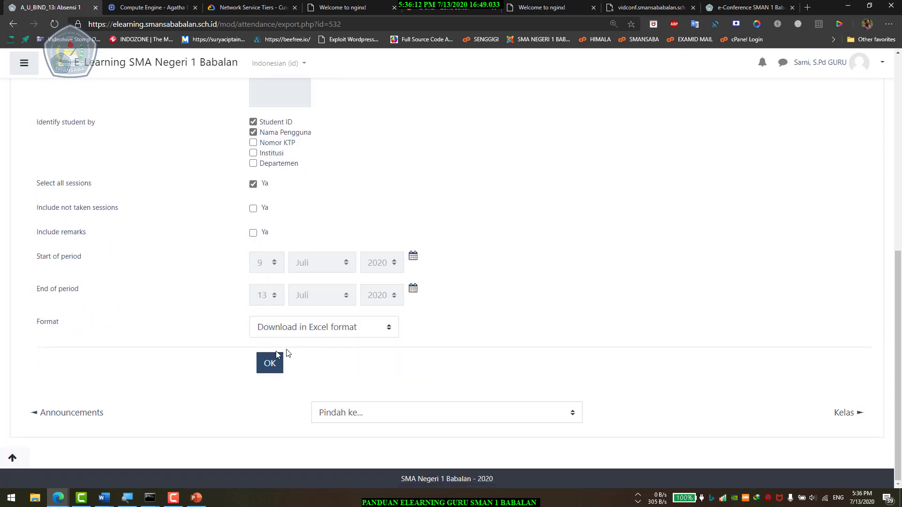
# Export the report and save it with 'XI IPA 2 - B INDO - ' prefixed to the file name
pyautogui.click(276, 363)
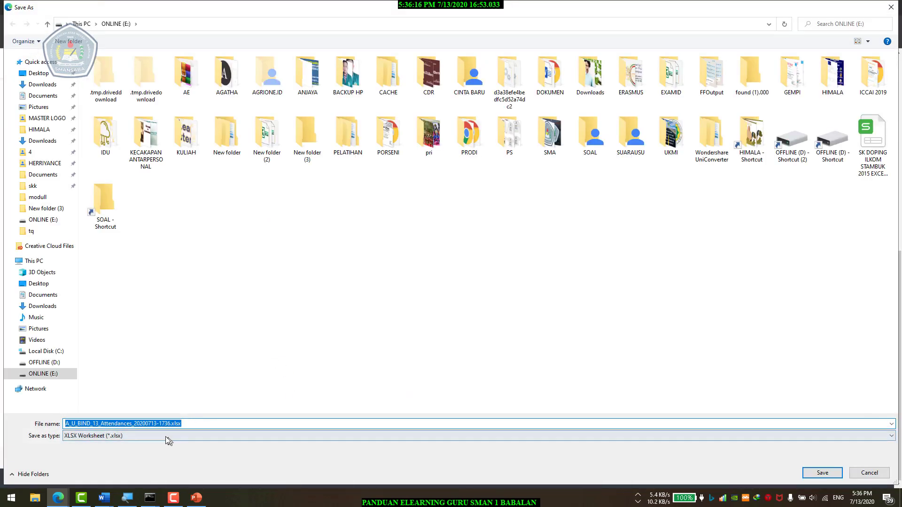
pyautogui.click(144, 423)
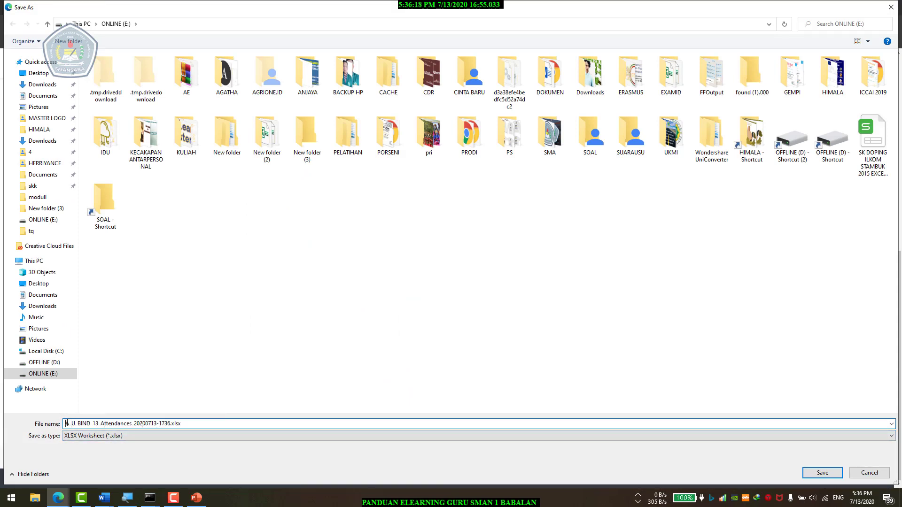
pyautogui.write('XI ')
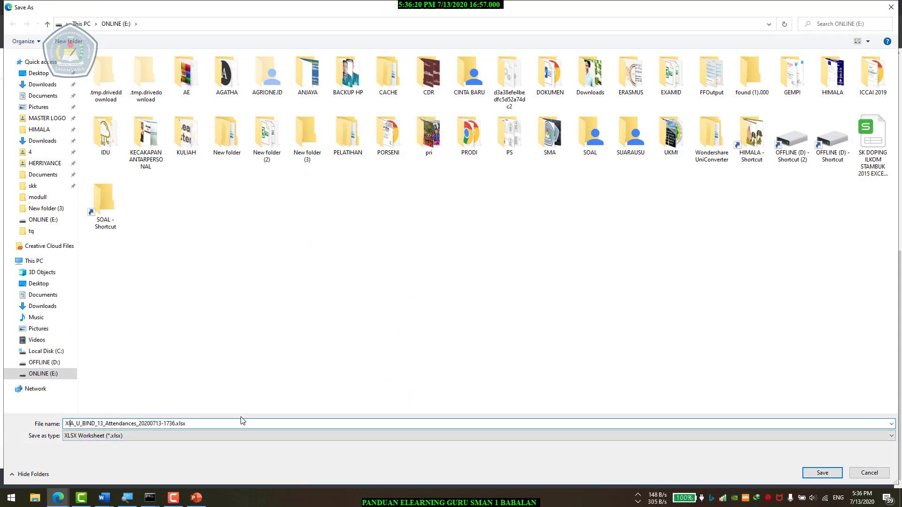
pyautogui.write('IPA 2 ')
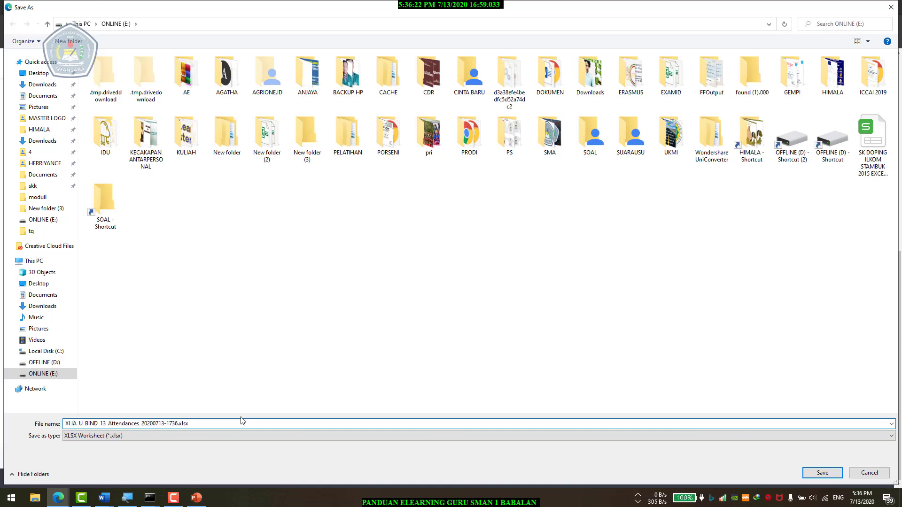
pyautogui.write('- B')
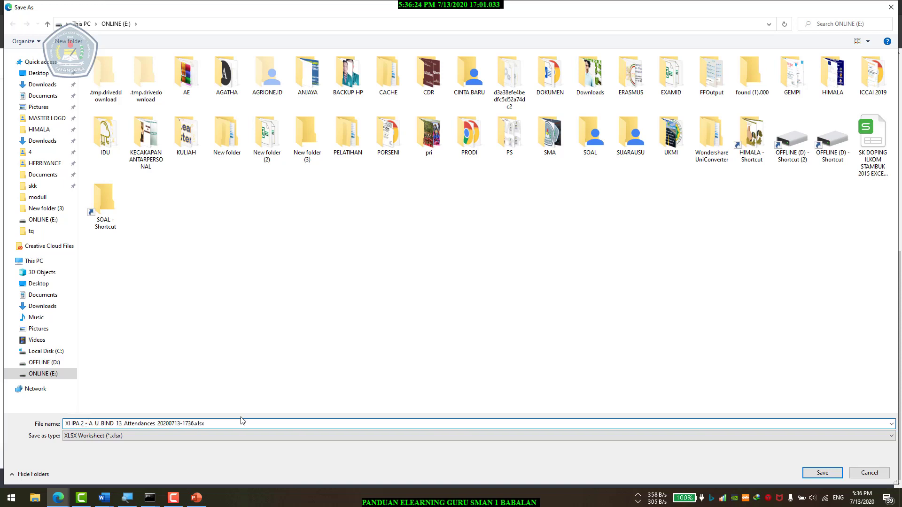
pyautogui.write(' INDO =')
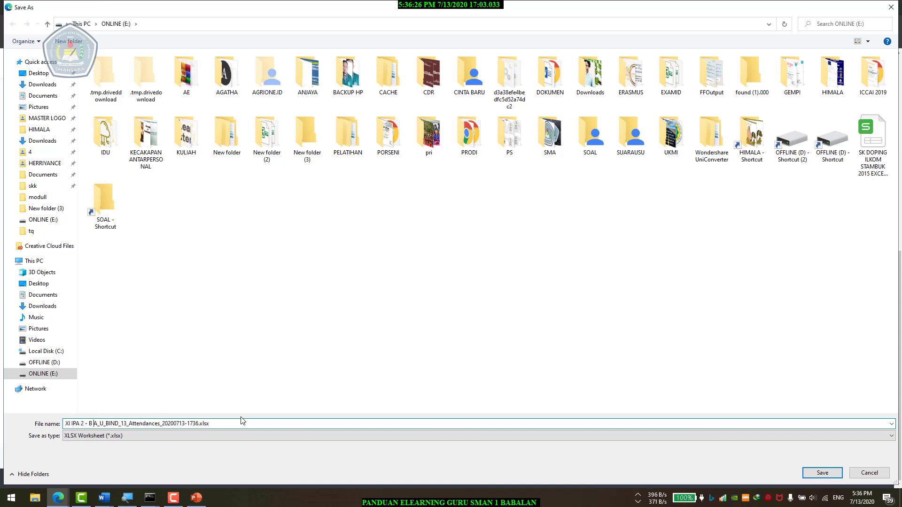
pyautogui.press('BackSpace')
pyautogui.press('BackSpace')
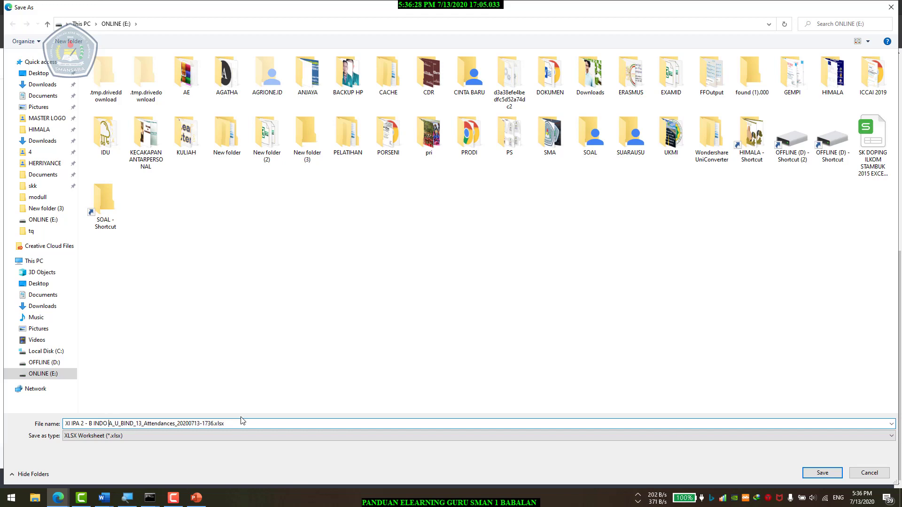
pyautogui.write('-')
pyautogui.press('Return')
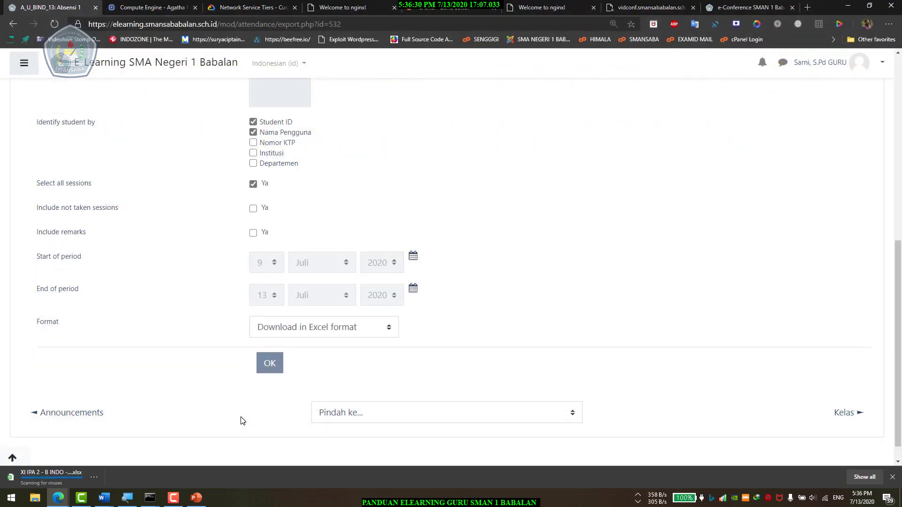
# Open the downloaded attendance xlsx in WPS Spreadsheets and auto-fit every column to its contents
pyautogui.click(58, 474)
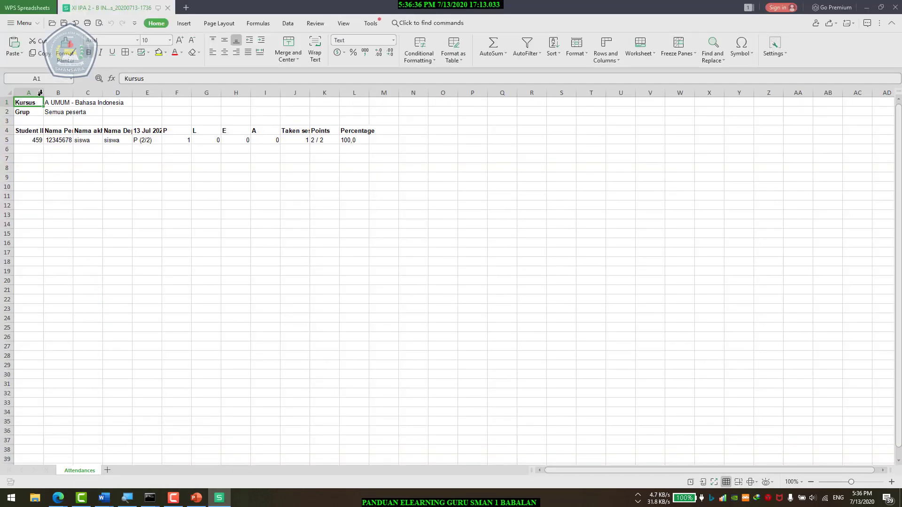
pyautogui.click(10, 95)
pyautogui.doubleClick(44, 93)
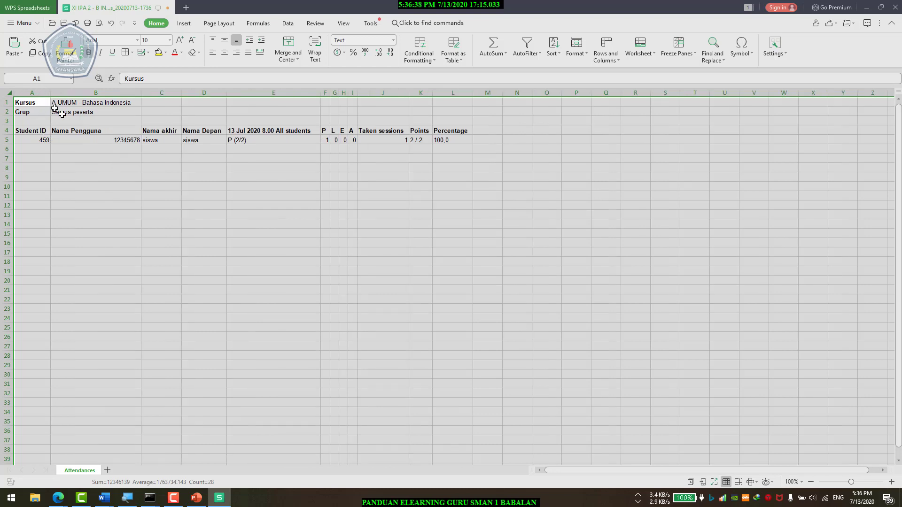
pyautogui.click(72, 131)
pyautogui.click(75, 147)
pyautogui.click(34, 130)
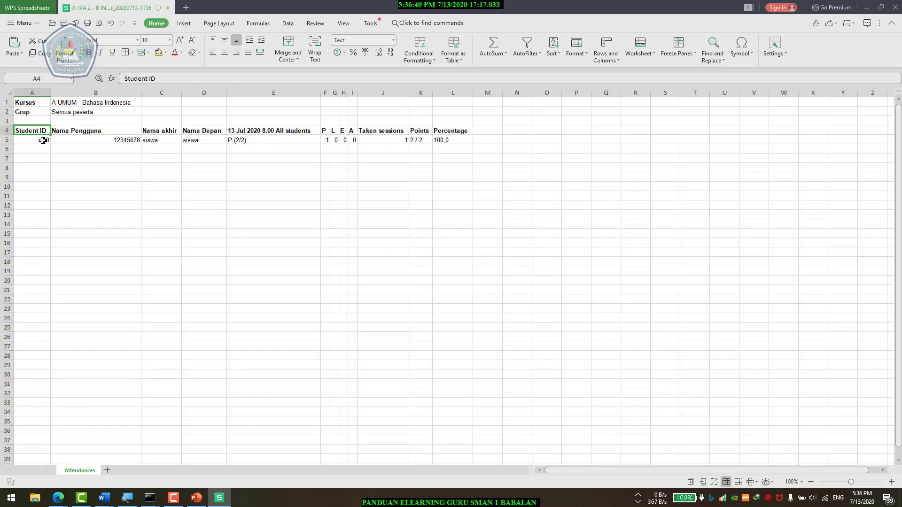
pyautogui.click(68, 132)
# Review the user name and Nama akhir entries in row 5, leaving them unchanged
pyautogui.click(96, 140)
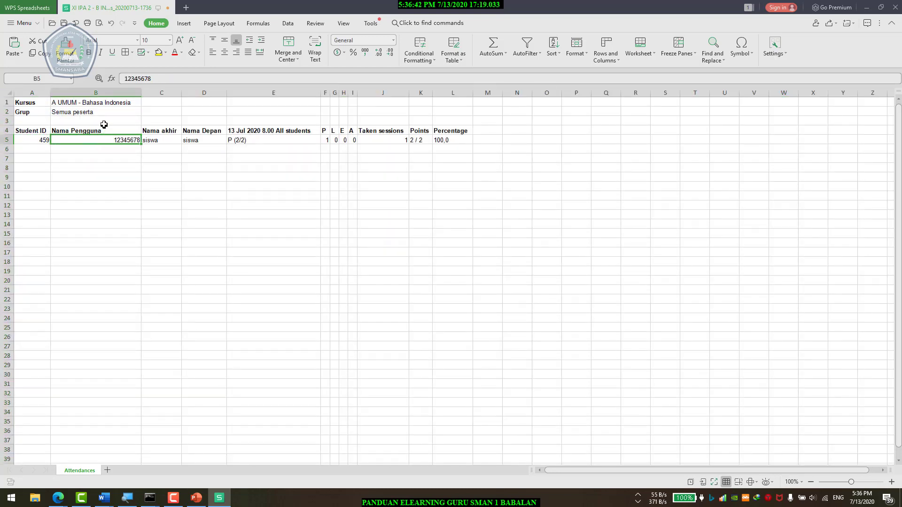
pyautogui.click(105, 124)
pyautogui.click(107, 130)
pyautogui.click(128, 140)
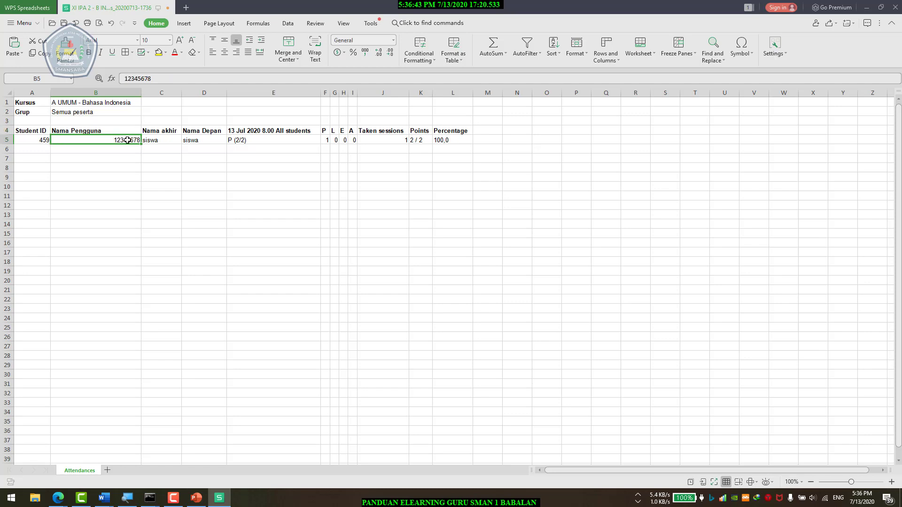
pyautogui.click(169, 131)
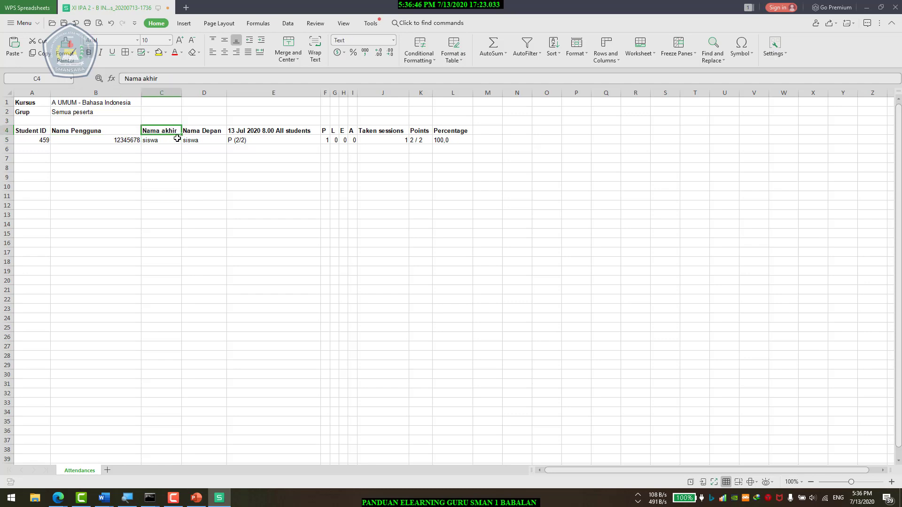
pyautogui.click(169, 140)
pyautogui.doubleClick(161, 140)
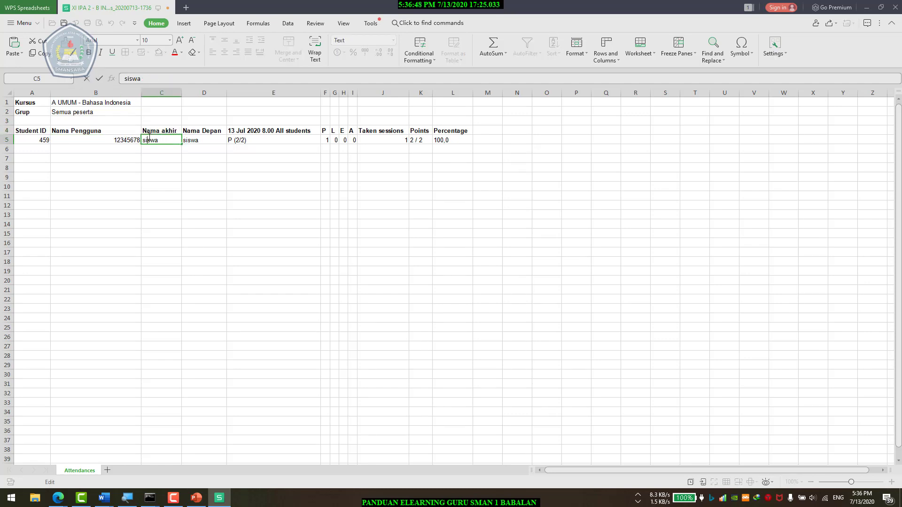
pyautogui.press('Escape')
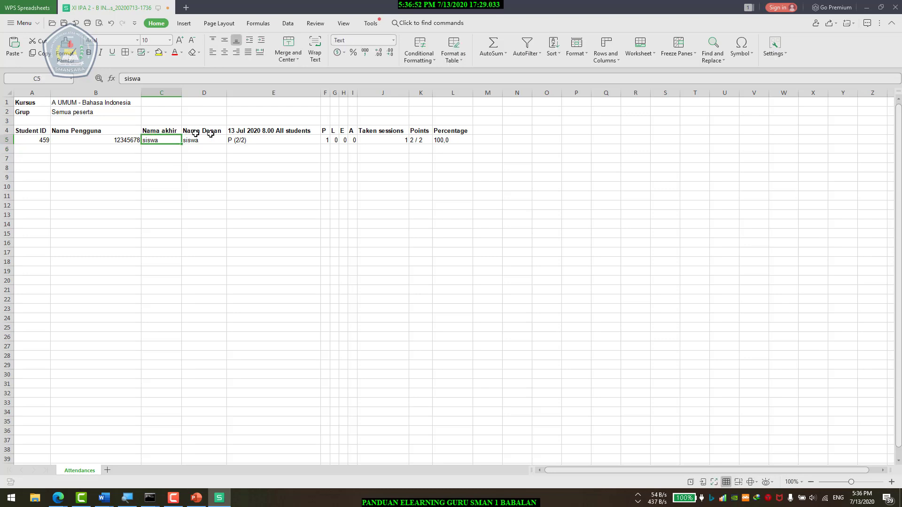
pyautogui.click(324, 139)
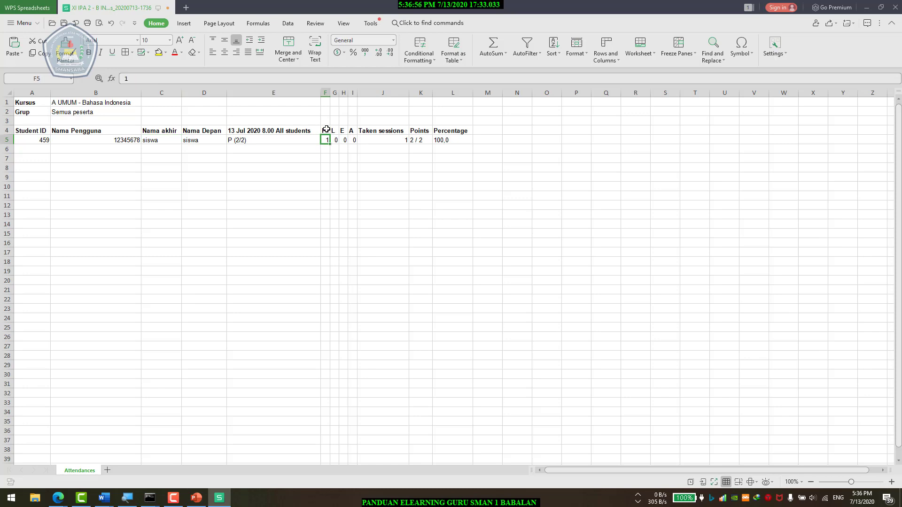
# Rename headers P and L to PRESENT and LATE, auto-fitting columns F and G
pyautogui.click(326, 130)
pyautogui.click(285, 76)
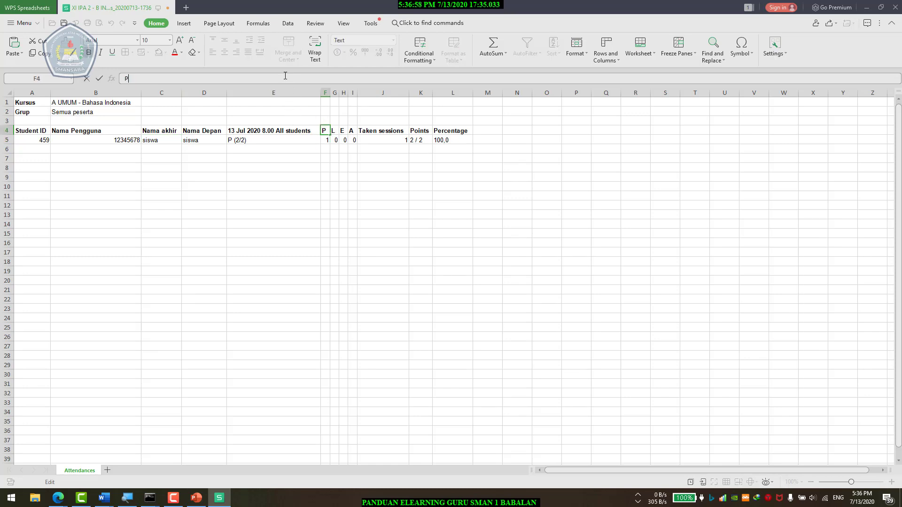
pyautogui.write('RESEN')
pyautogui.press('Return')
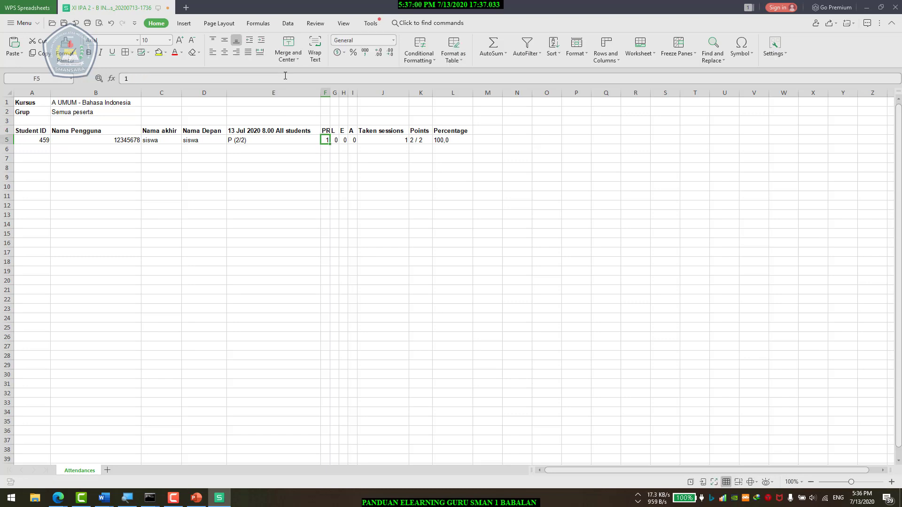
pyautogui.doubleClick(331, 89)
pyautogui.click(360, 130)
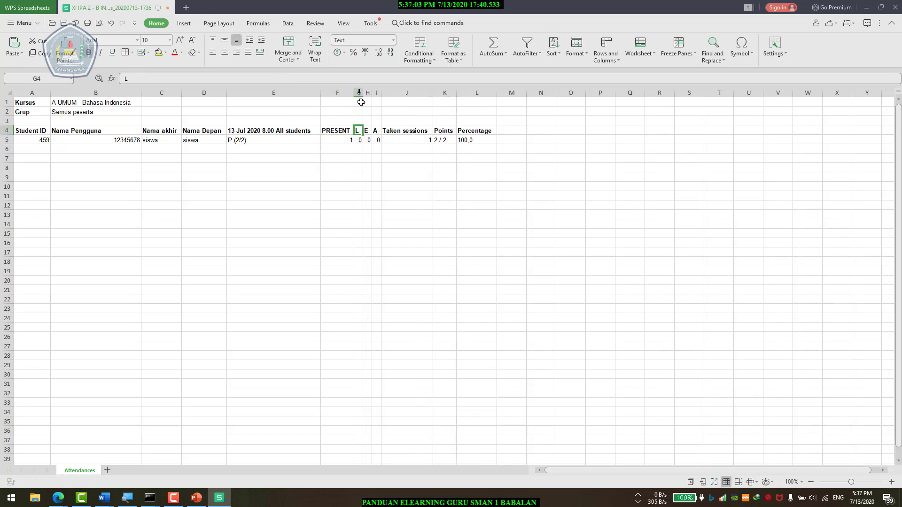
pyautogui.click(354, 76)
pyautogui.write('A')
pyautogui.press('Return')
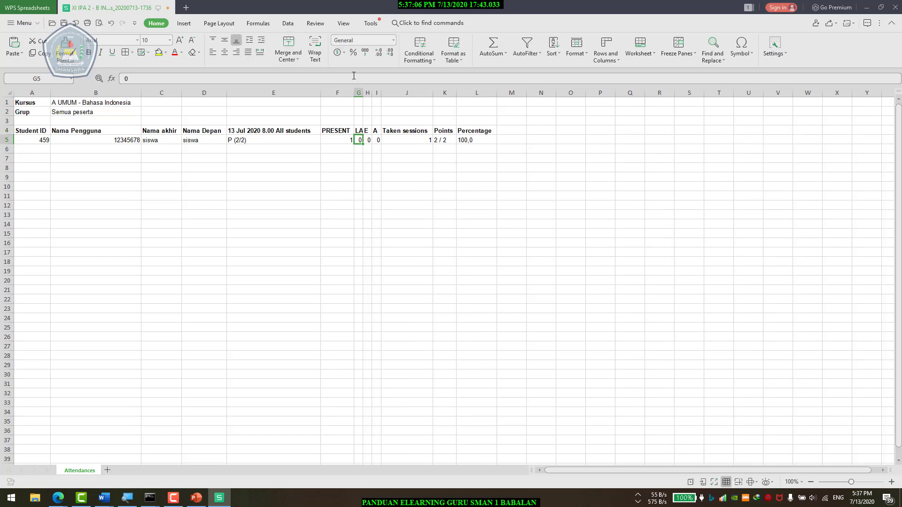
pyautogui.doubleClick(365, 94)
# Rename headers E and A to EXCUSE and ABSENT, auto-fitting columns H and I
pyautogui.click(380, 130)
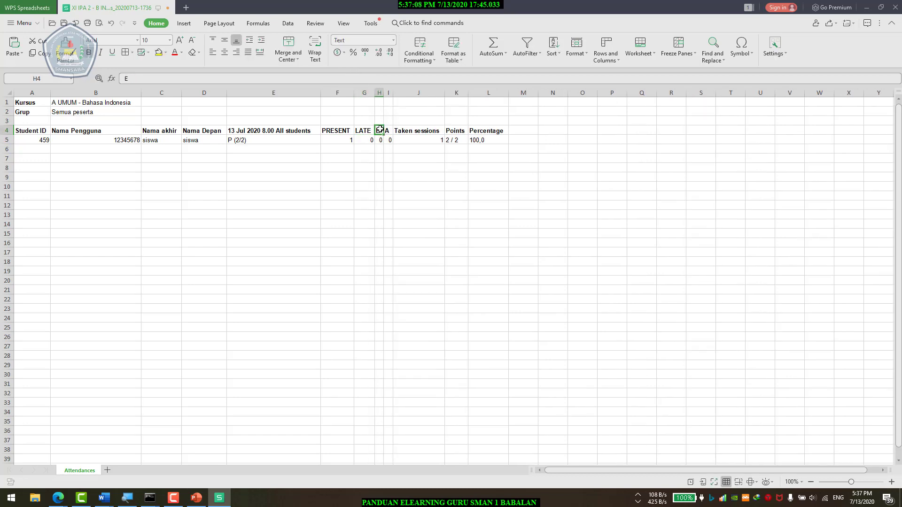
pyautogui.click(392, 77)
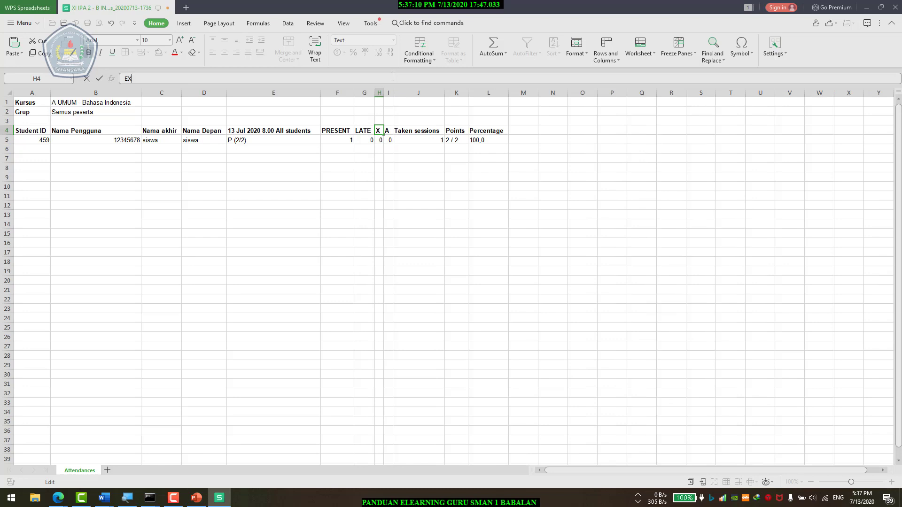
pyautogui.write('XCUSS')
pyautogui.press('Return')
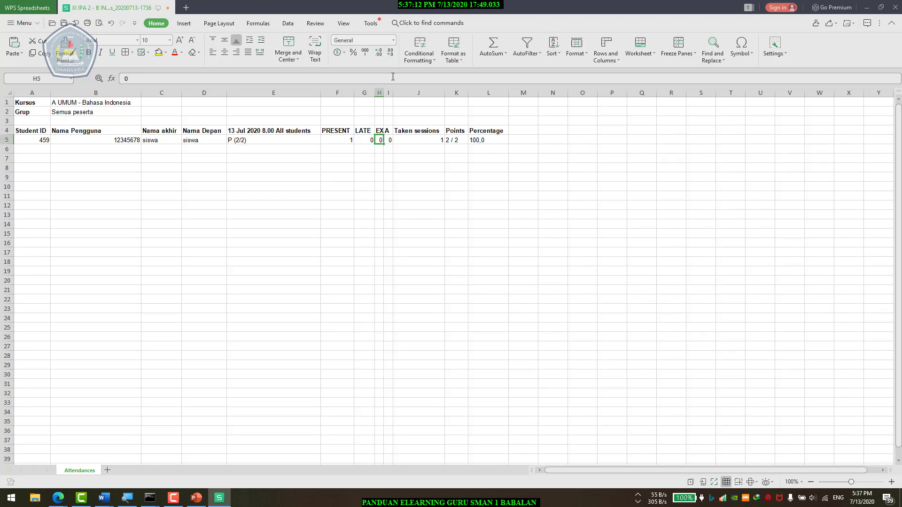
pyautogui.doubleClick(393, 96)
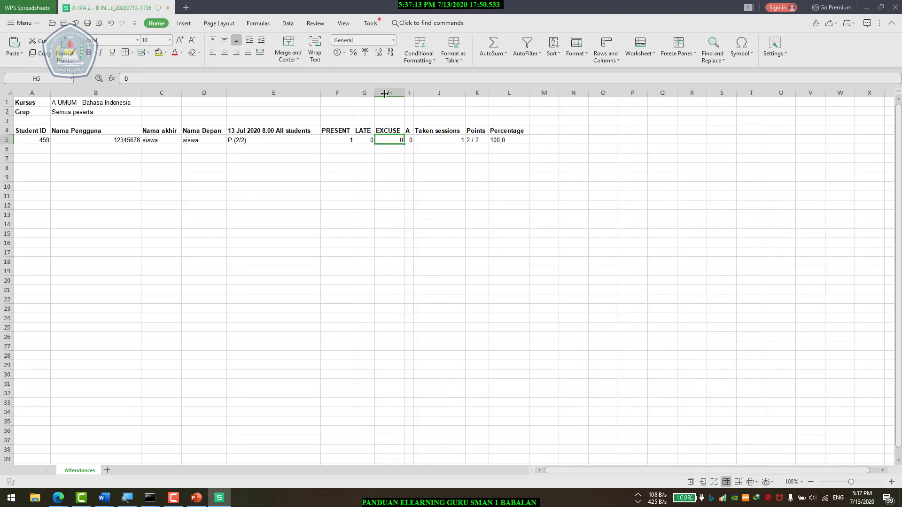
pyautogui.click(408, 131)
pyautogui.click(391, 76)
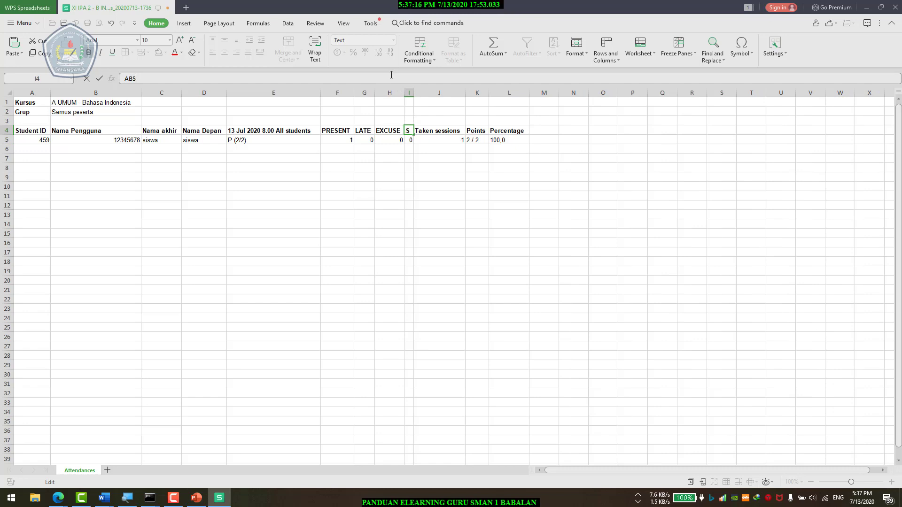
pyautogui.press('Return')
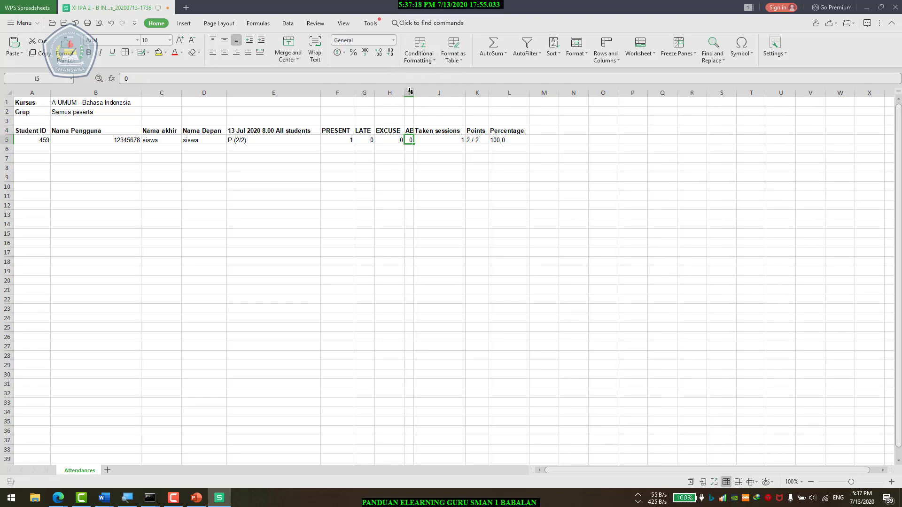
pyautogui.doubleClick(415, 96)
pyautogui.click(334, 129)
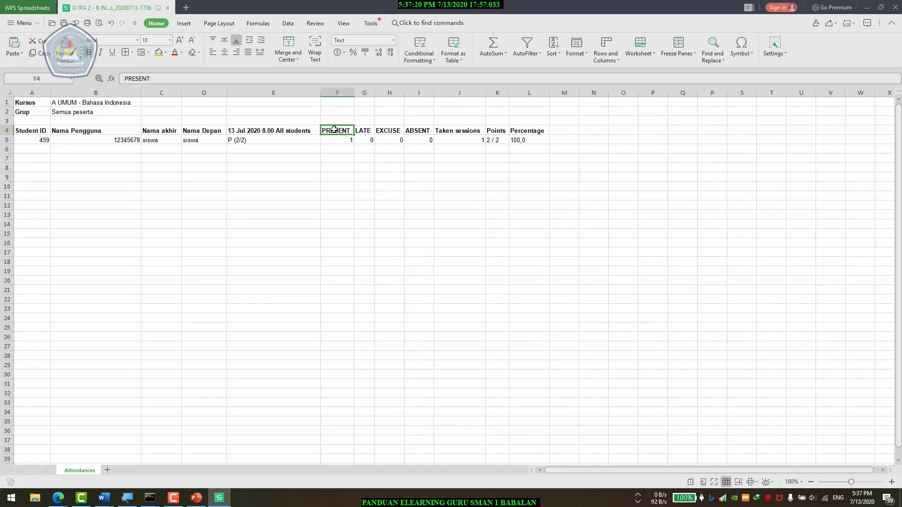
# Select the PRESENT, Percentage, status and Nama akhir cells to review the record, then Alt+Tab away
pyautogui.moveTo(348, 137); pyautogui.dragTo(335, 337)
pyautogui.moveTo(560, 258); pyautogui.dragTo(540, 357)
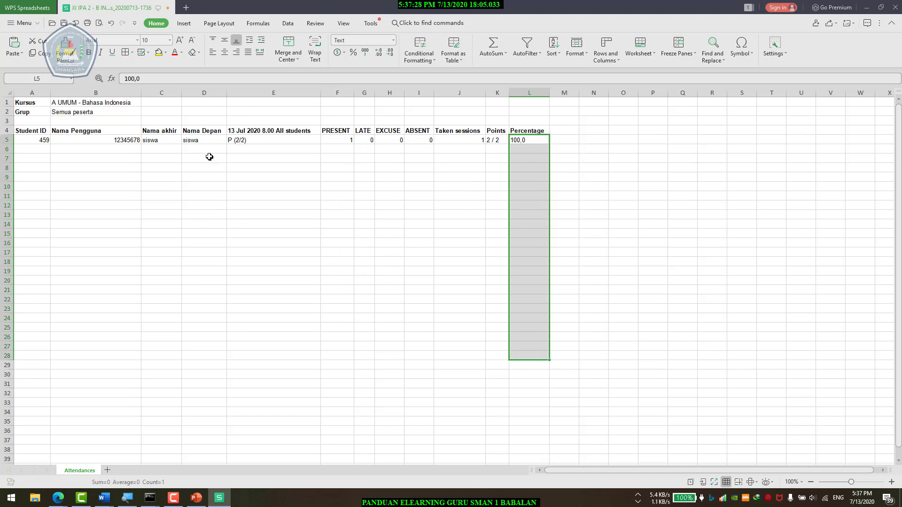
pyautogui.moveTo(138, 140); pyautogui.dragTo(458, 428)
pyautogui.click(217, 213)
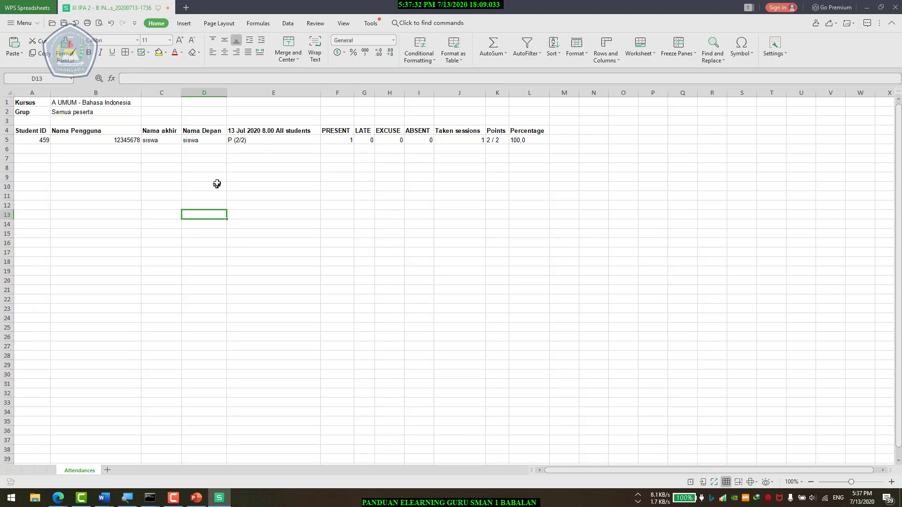
pyautogui.moveTo(237, 142); pyautogui.dragTo(299, 384)
pyautogui.scroll(-5, 312, 280)
pyautogui.scroll(5, 311, 280)
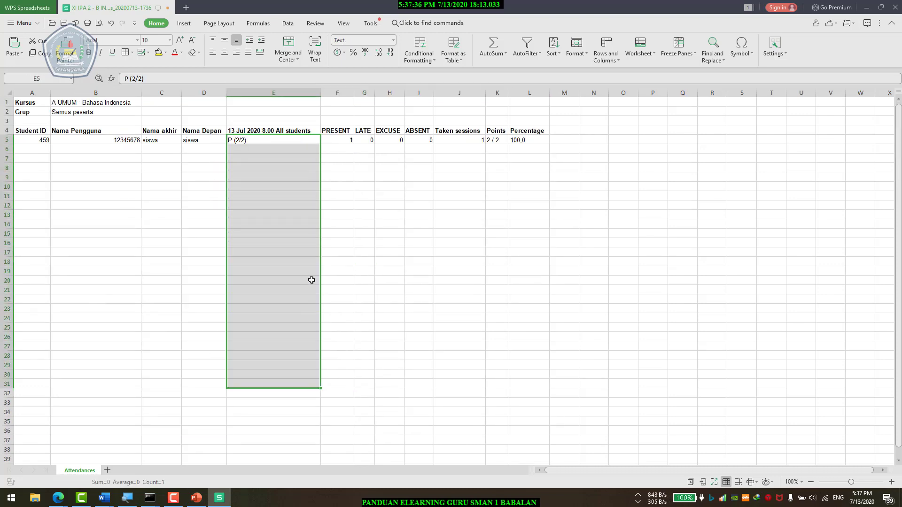
pyautogui.moveTo(179, 141); pyautogui.dragTo(179, 364)
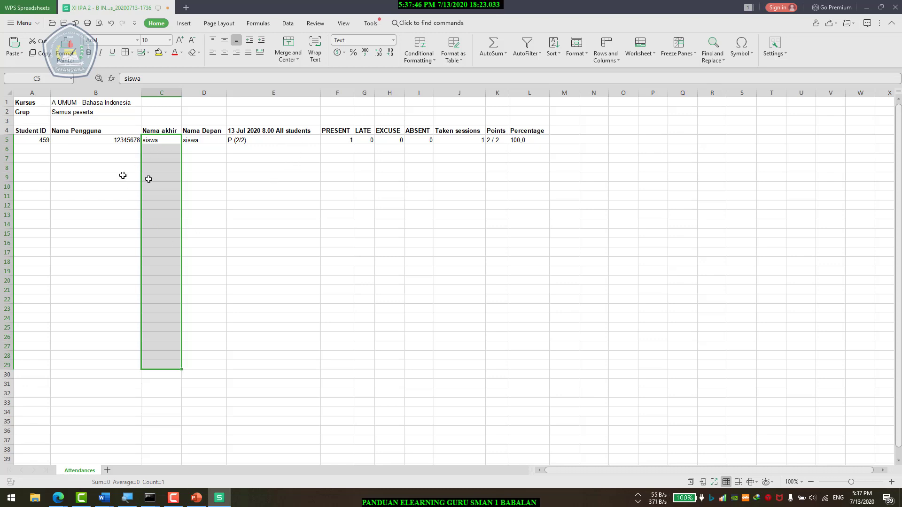
pyautogui.hotkey('alt', 'Tab')
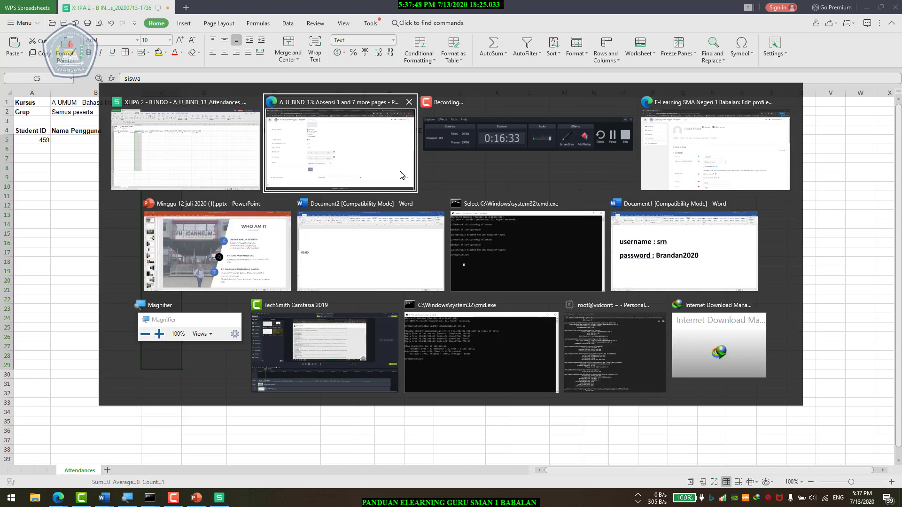
# Go back to the A_U_BIND_13 course and open the Tugas Analisis Cerpen assignment
pyautogui.scroll(8, 279, 141)
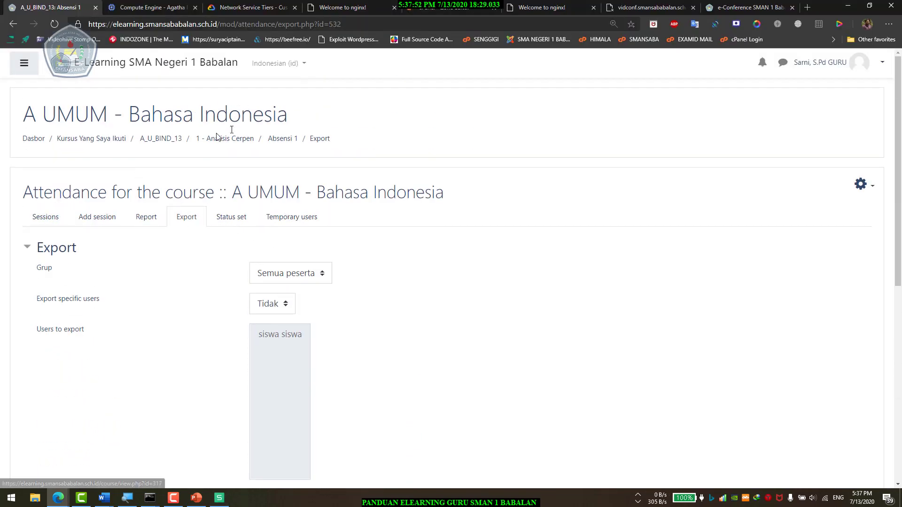
pyautogui.click(157, 139)
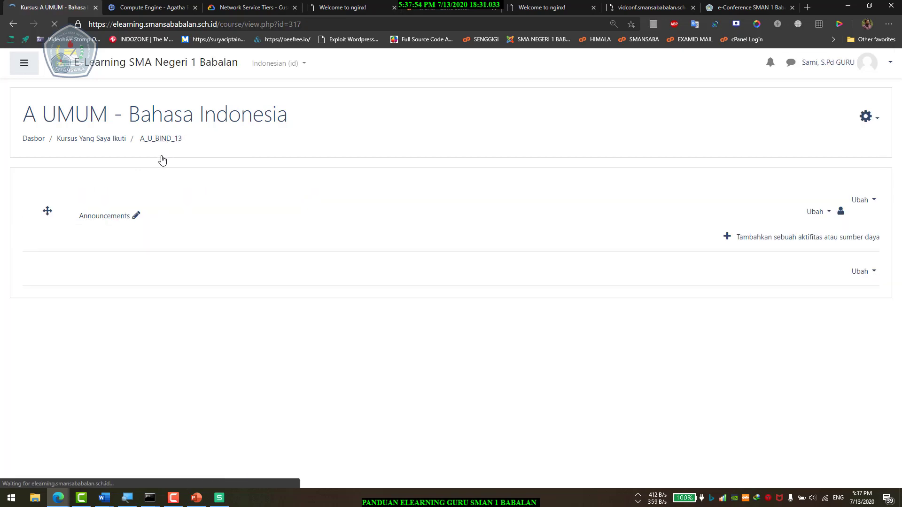
pyautogui.scroll(-2, 150, 255)
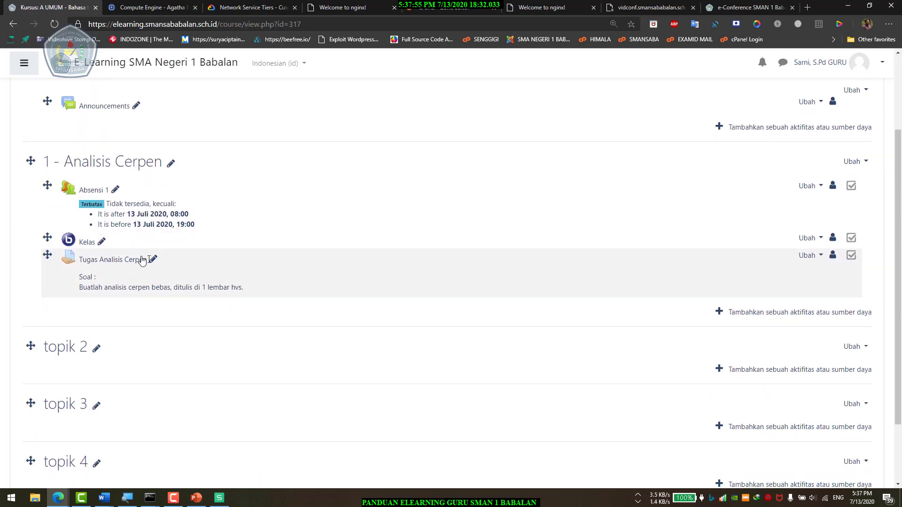
pyautogui.click(93, 261)
pyautogui.scroll(-2, 391, 313)
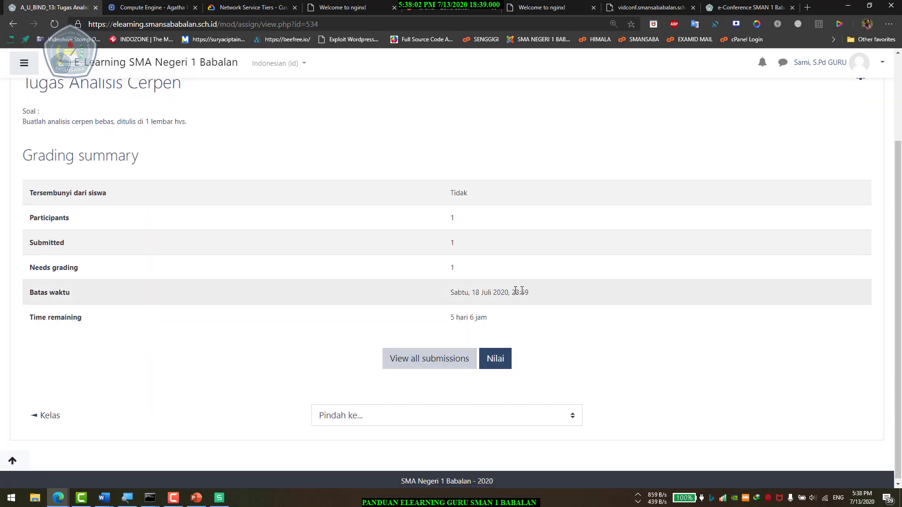
pyautogui.moveTo(451, 318); pyautogui.dragTo(520, 321)
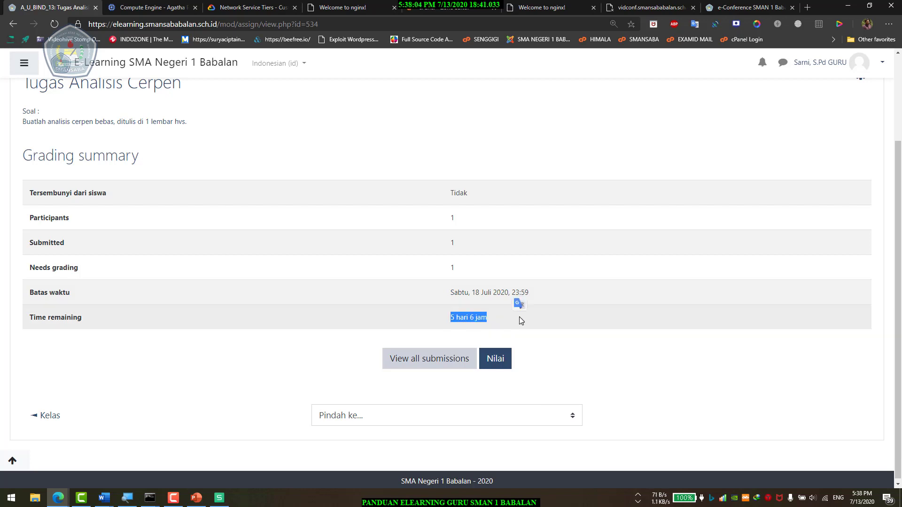
pyautogui.click(514, 322)
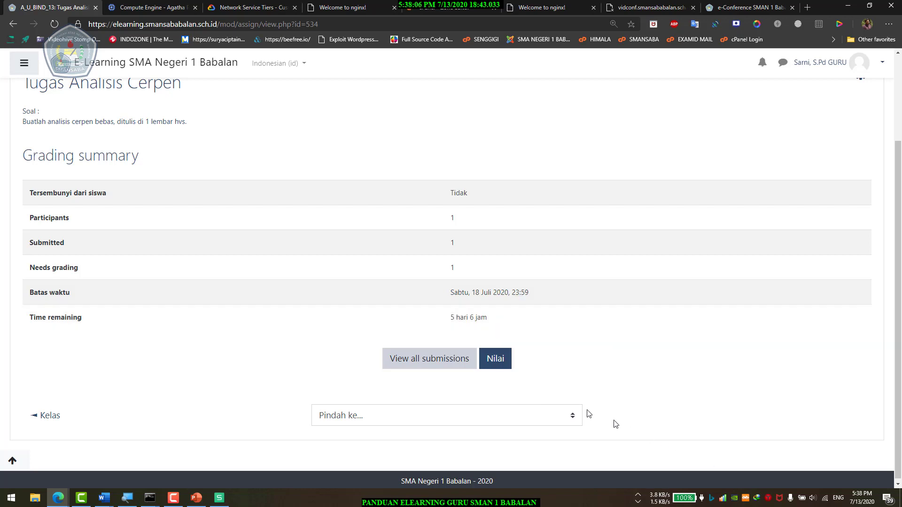
# List all submissions, showing the student's ungraded Siswa - Analisis Cerpen.jpg entry
pyautogui.click(444, 362)
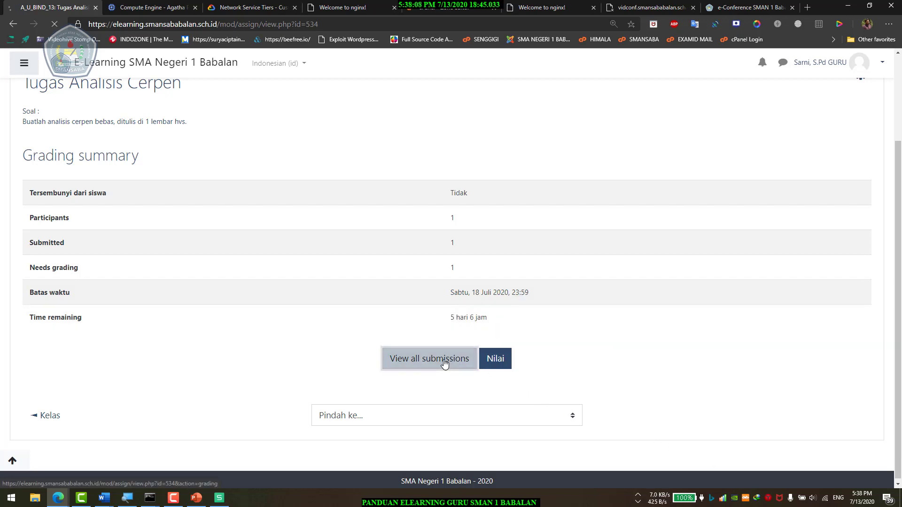
pyautogui.scroll(-5, 352, 342)
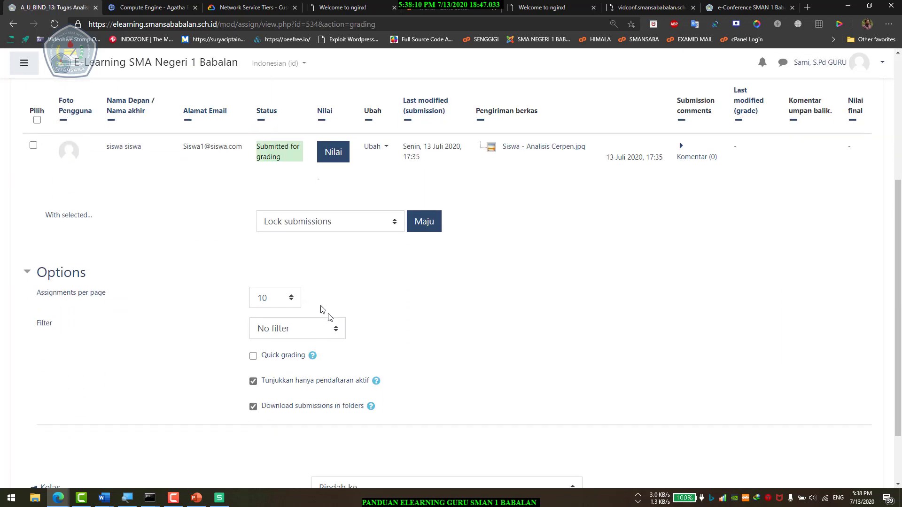
pyautogui.scroll(2, 322, 312)
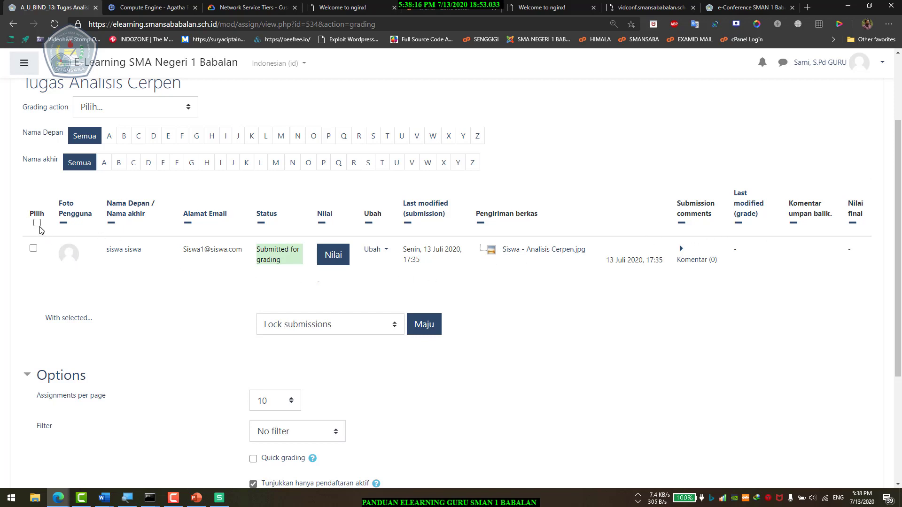
pyautogui.moveTo(95, 252)
pyautogui.mouseDown()
pyautogui.moveTo(174, 256)
pyautogui.moveTo(109, 254)
pyautogui.mouseUp()
pyautogui.click(153, 252)
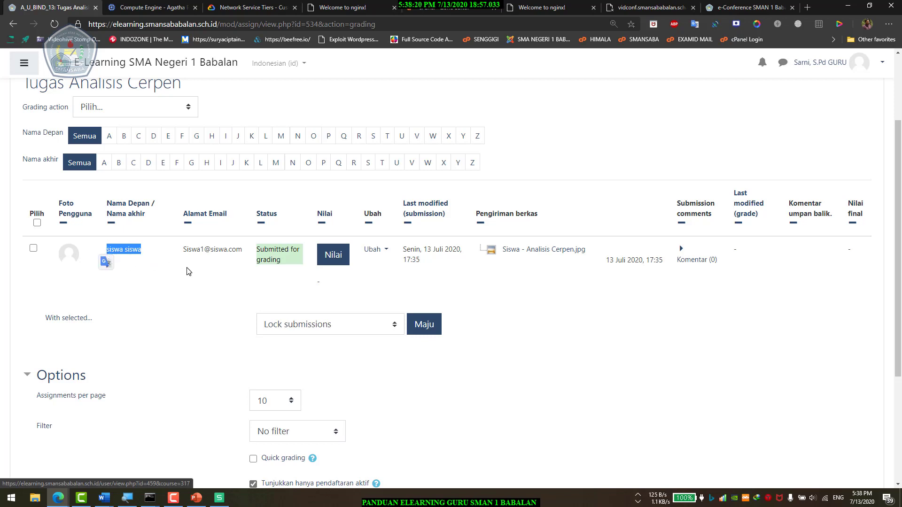
pyautogui.click(190, 286)
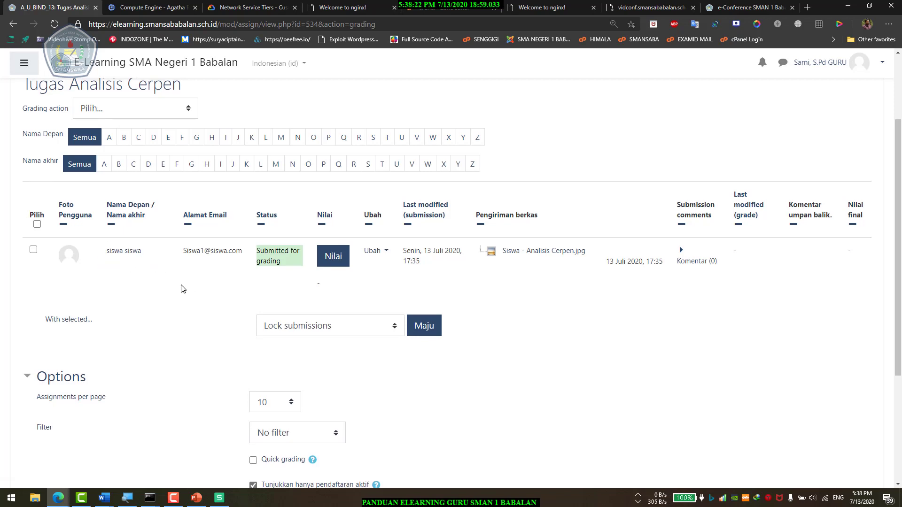
pyautogui.scroll(3, 184, 288)
pyautogui.click(158, 212)
pyautogui.click(223, 211)
# Start downloading all submissions from Grading action, then cancel that save
pyautogui.click(147, 215)
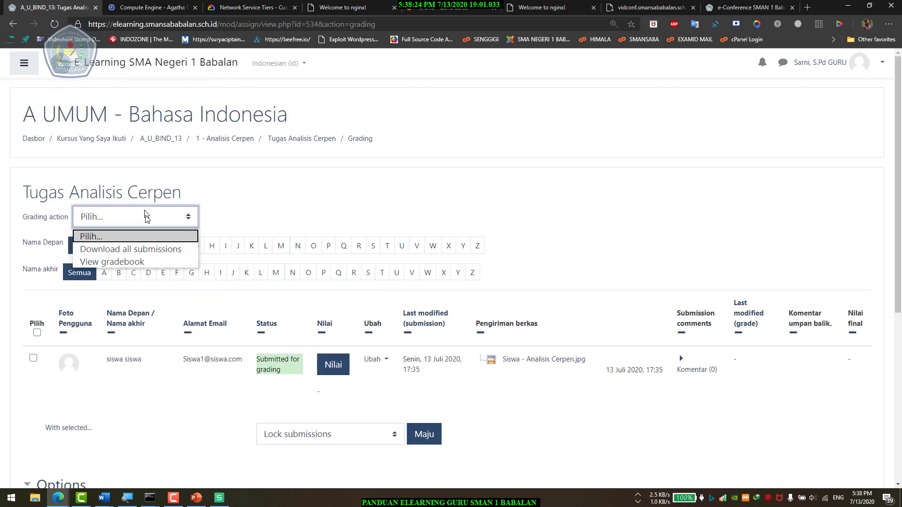
pyautogui.click(152, 250)
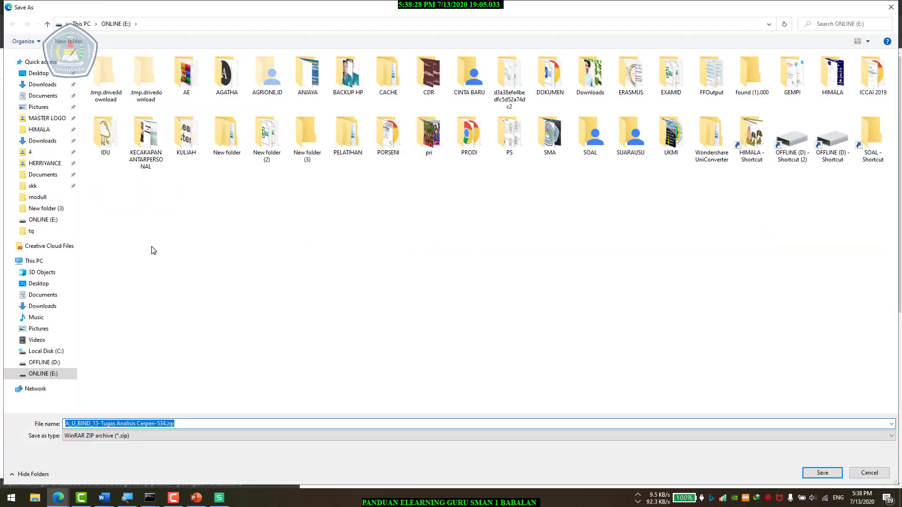
pyautogui.click(891, 7)
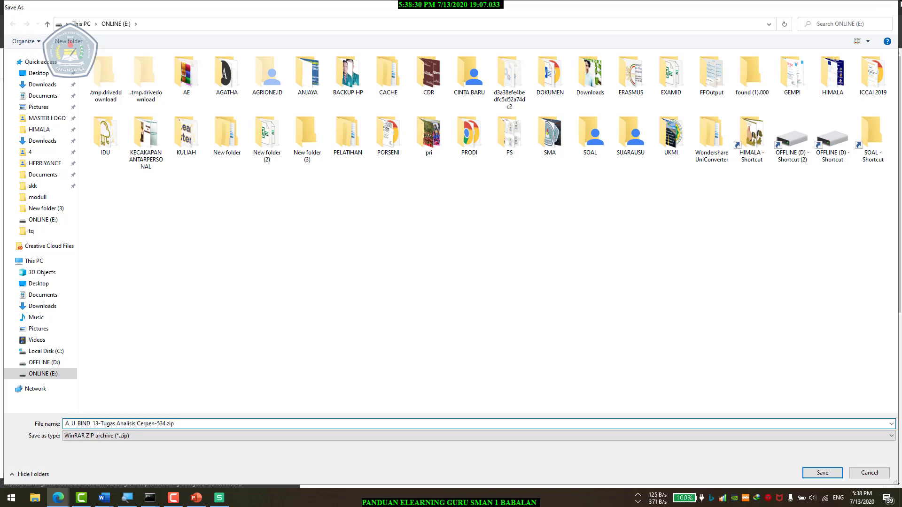
pyautogui.click(154, 221)
pyautogui.click(182, 187)
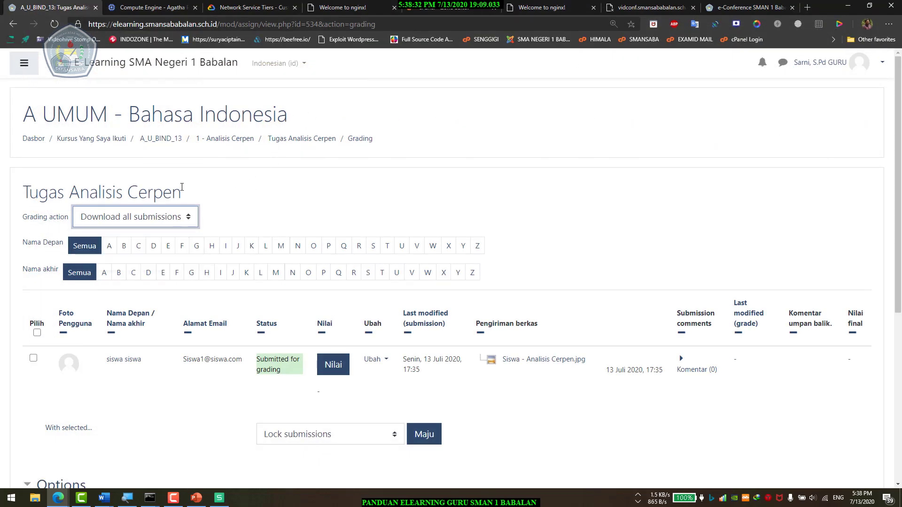
pyautogui.click(165, 222)
pyautogui.click(156, 235)
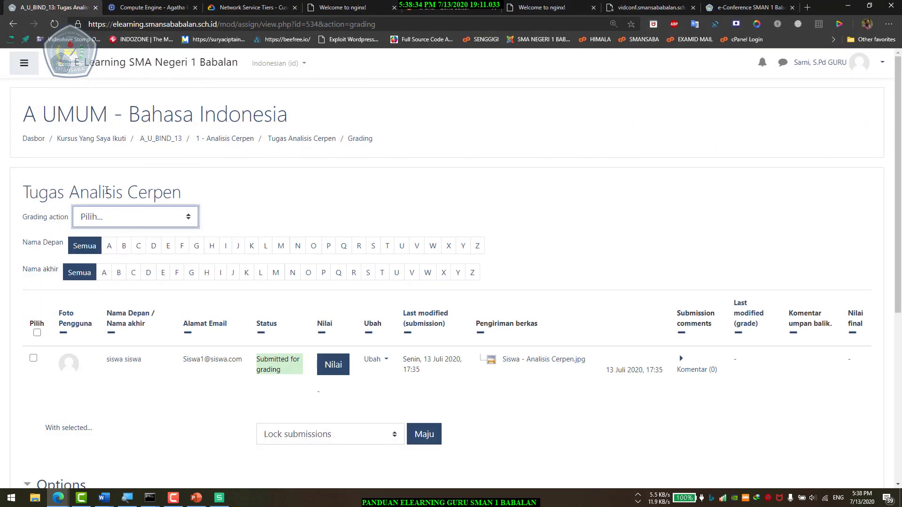
# Download all submissions as a zip prefixed 'XI IPA 2 - B INDO -' and open it
pyautogui.tripleClick(40, 218)
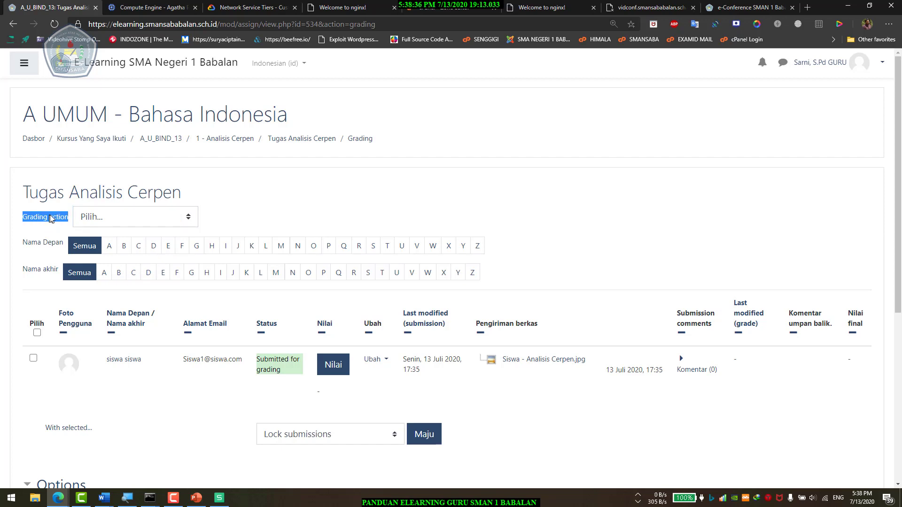
pyautogui.click(52, 220)
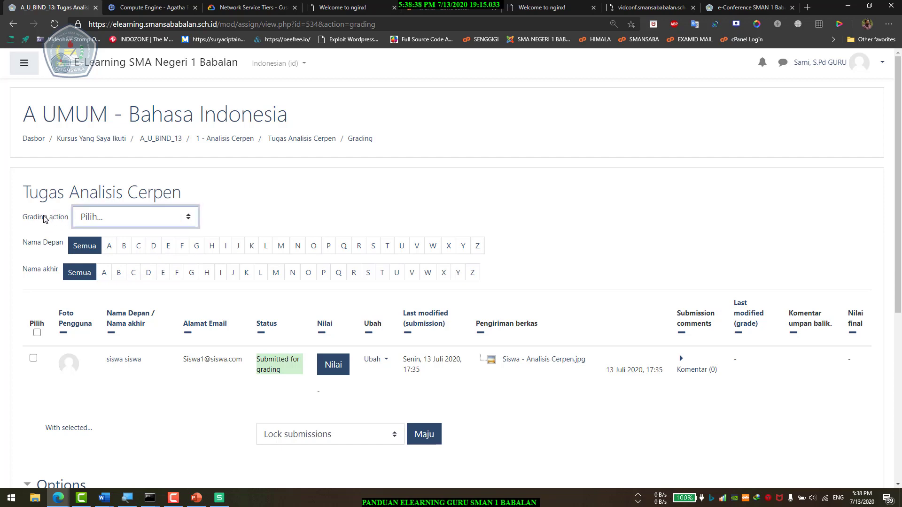
pyautogui.click(95, 218)
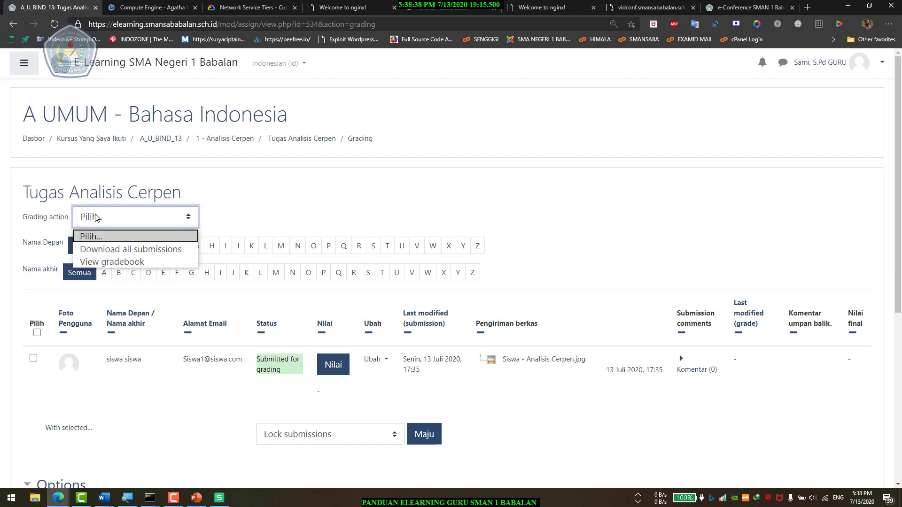
pyautogui.click(99, 252)
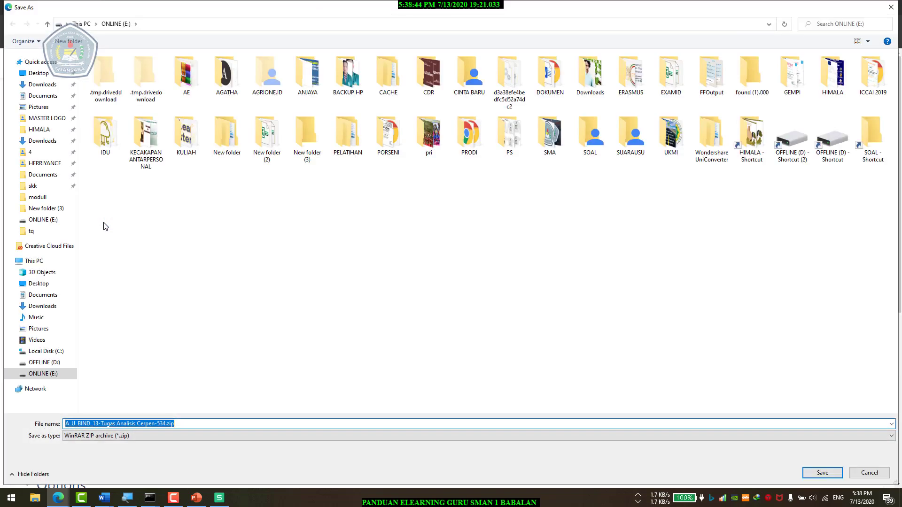
pyautogui.press('Home')
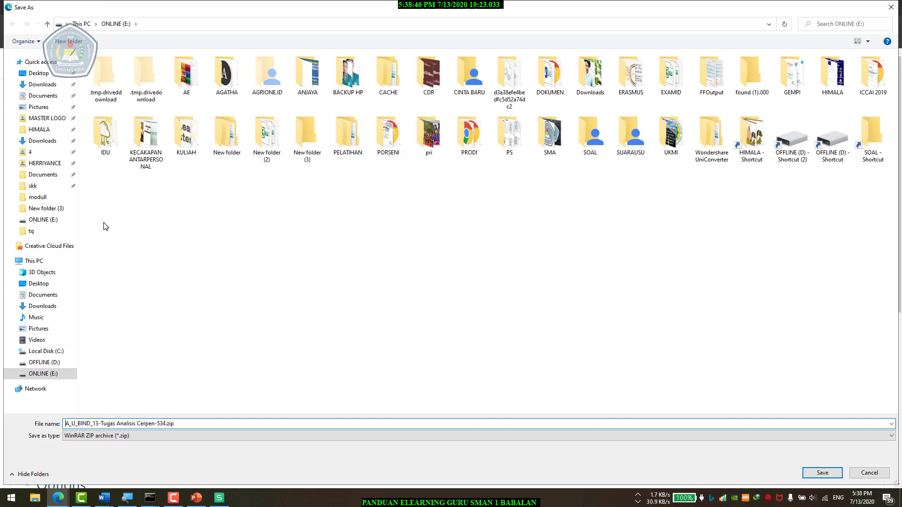
pyautogui.write('XI')
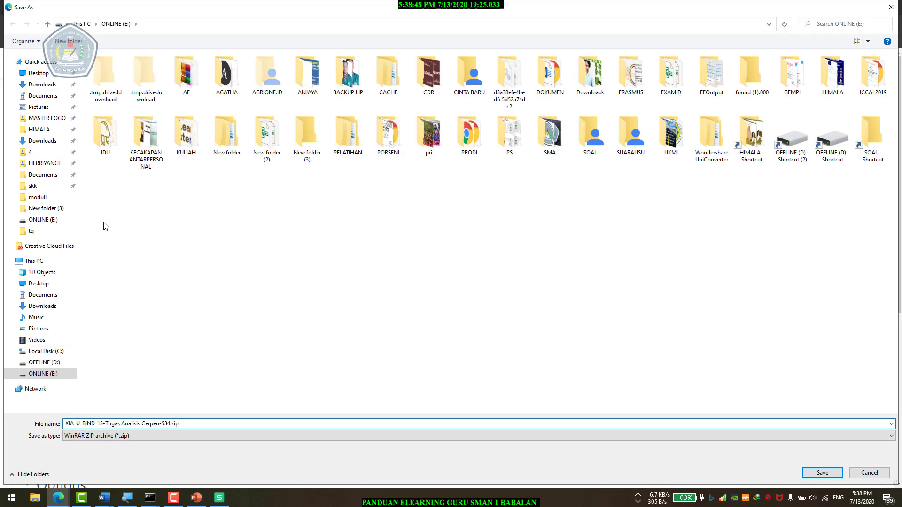
pyautogui.write(' IPA 2')
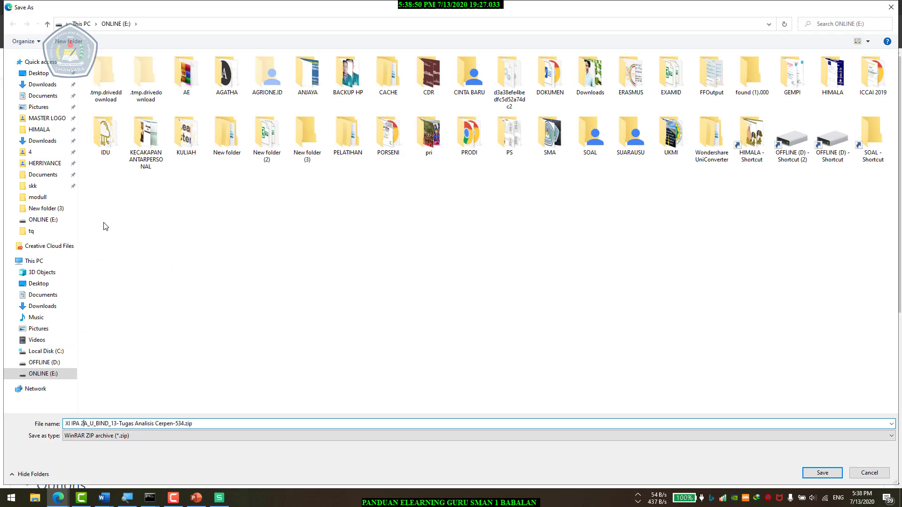
pyautogui.write(' - ')
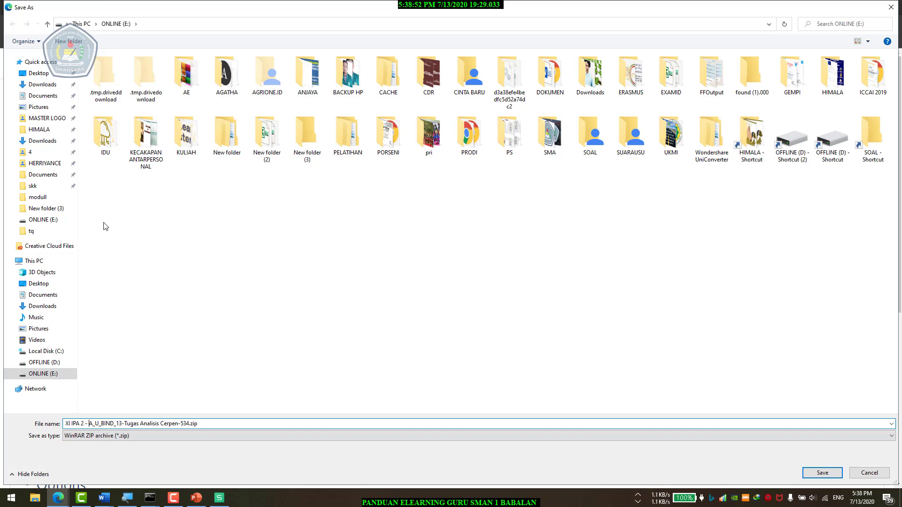
pyautogui.write('B')
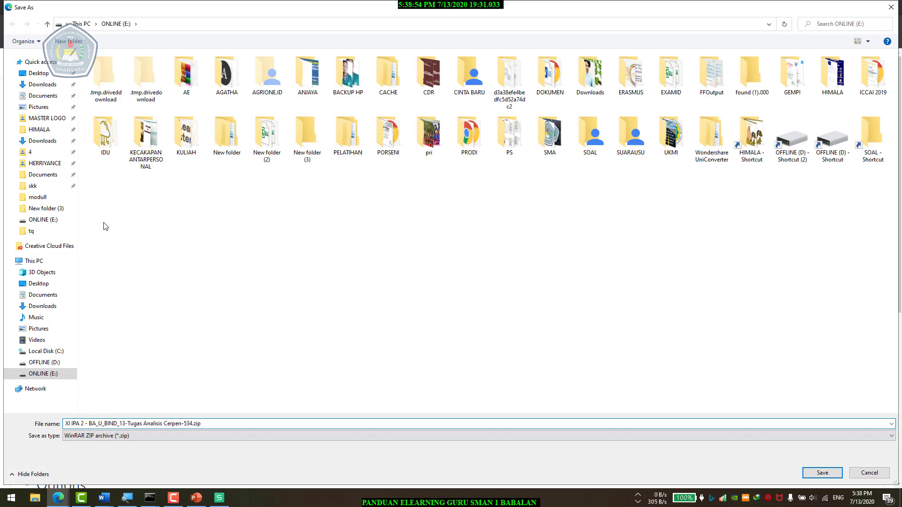
pyautogui.write(' INDO -')
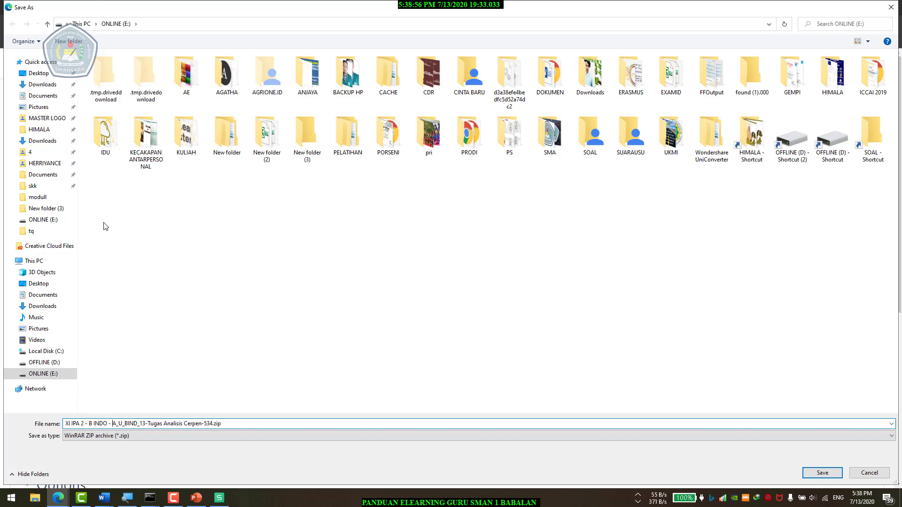
pyautogui.press('Return')
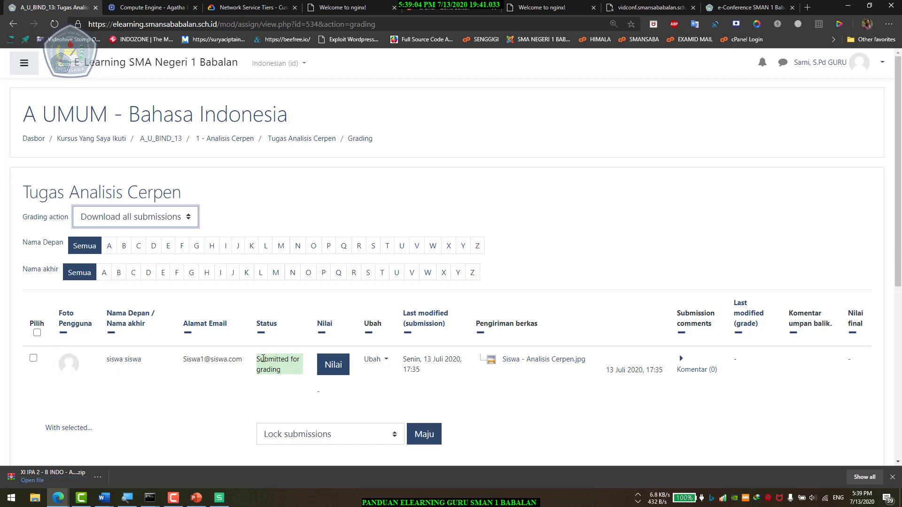
pyautogui.scroll(-1, 53, 454)
pyautogui.click(53, 475)
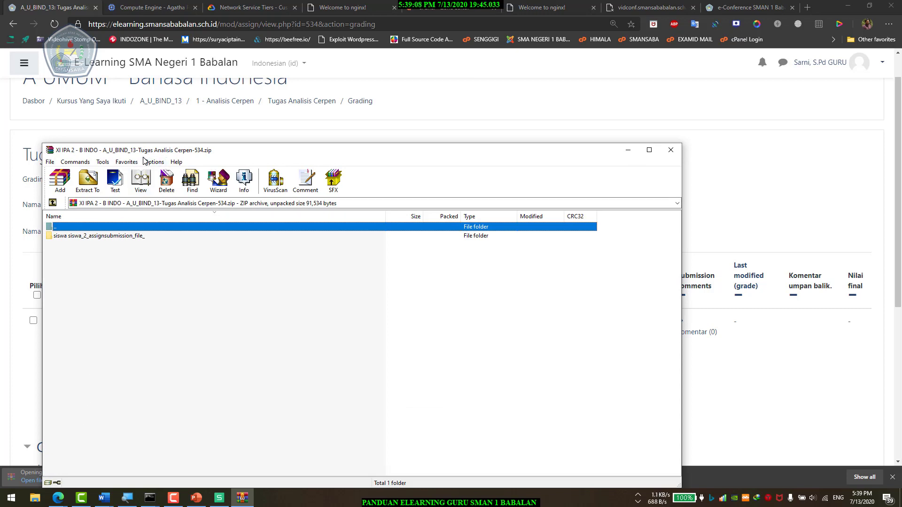
# Maximize the WinRAR window and raise screen magnification to 200%
pyautogui.doubleClick(145, 150)
pyautogui.hotkey('alt', 'Tab')
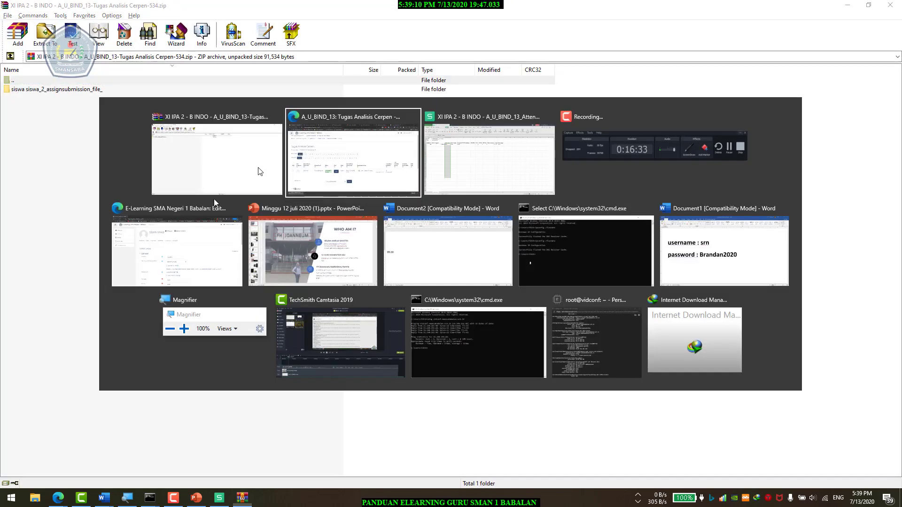
pyautogui.click(221, 350)
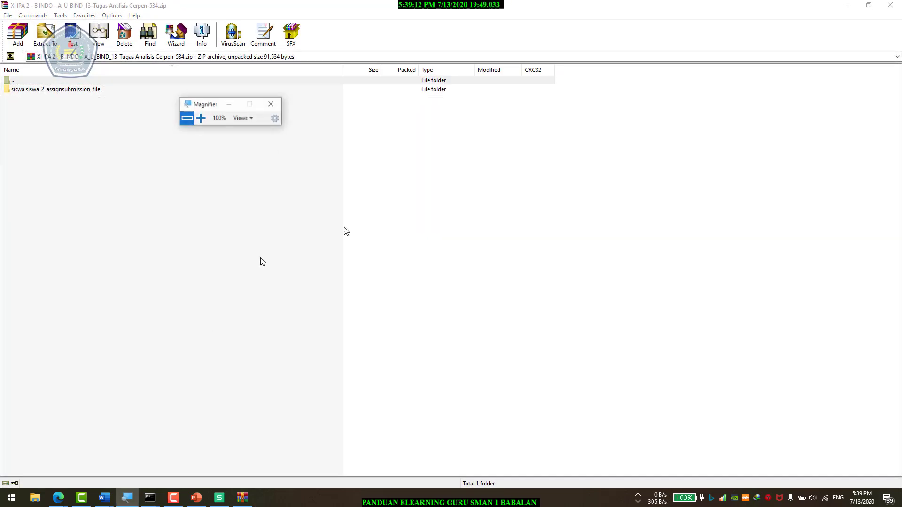
pyautogui.click(201, 117)
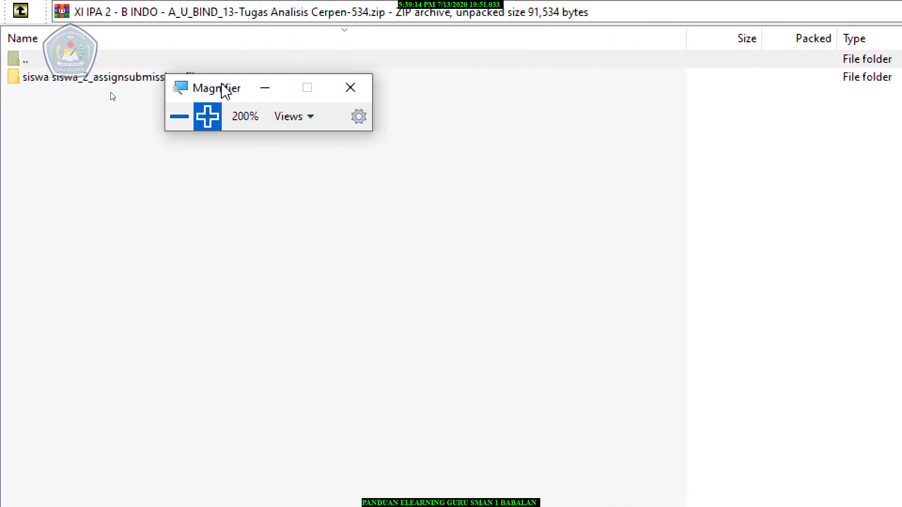
pyautogui.moveTo(222, 89); pyautogui.dragTo(222, 305)
# Open the student's submission folder to list Siswa - Analisis Cerpen.jpg
pyautogui.click(53, 82)
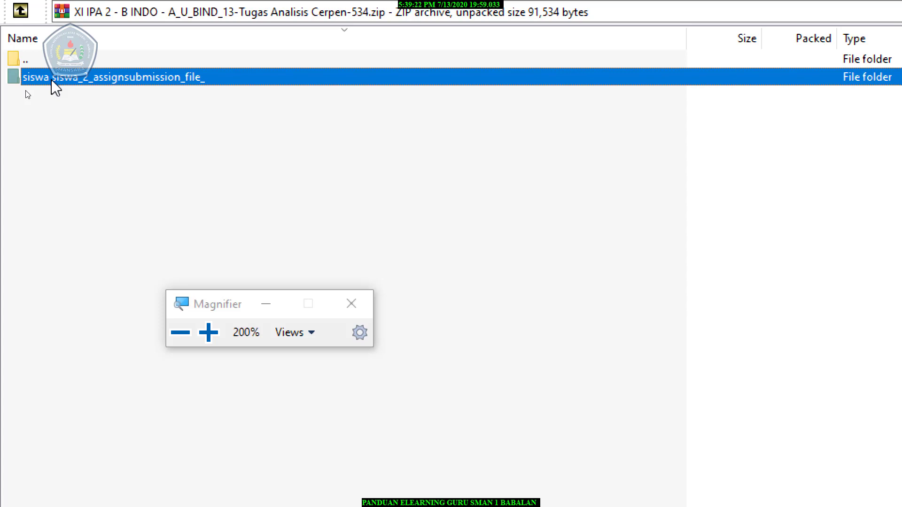
pyautogui.moveTo(39, 125); pyautogui.dragTo(77, 484)
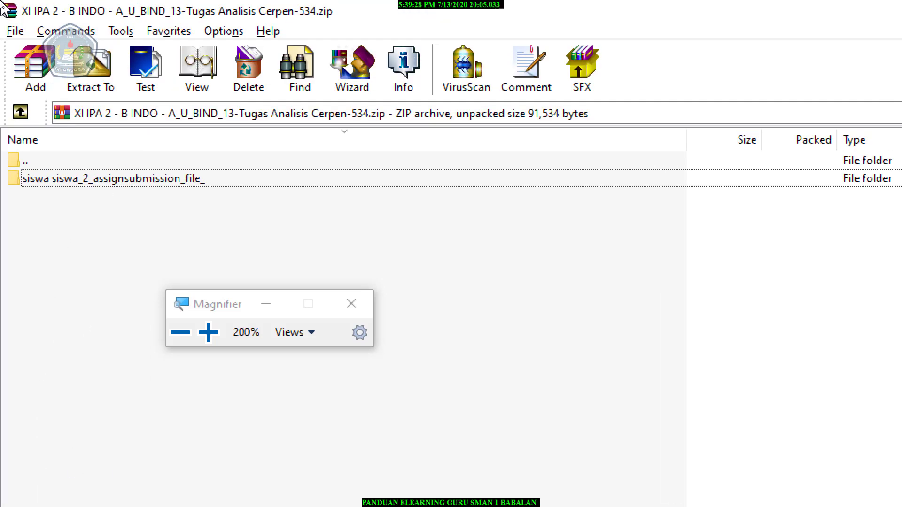
pyautogui.doubleClick(61, 178)
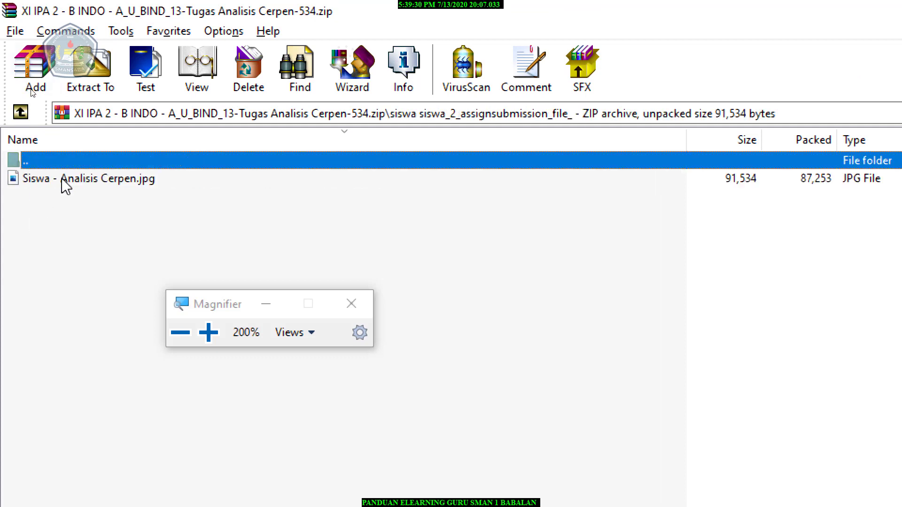
pyautogui.click(61, 178)
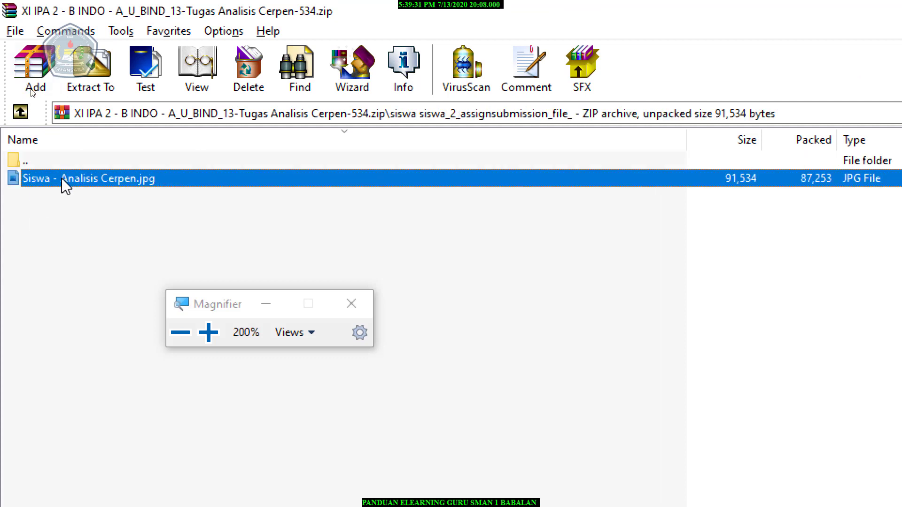
pyautogui.click(20, 112)
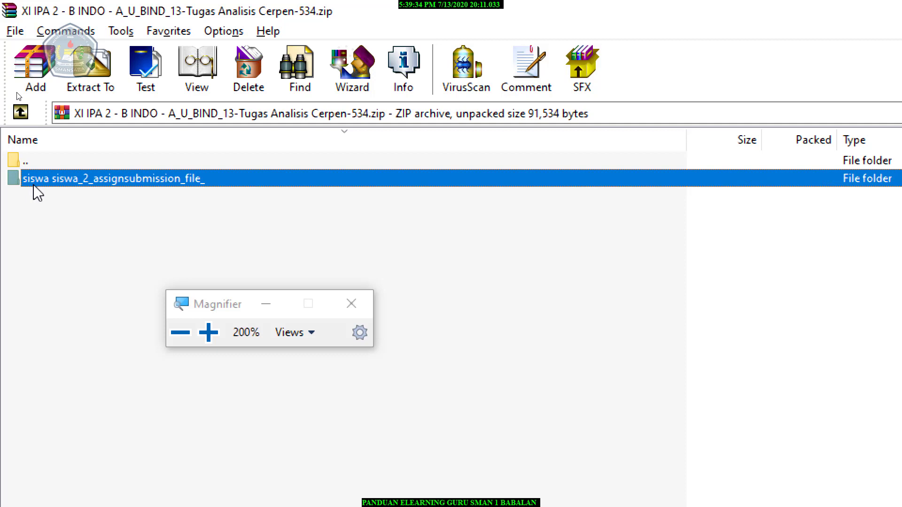
pyautogui.click(42, 211)
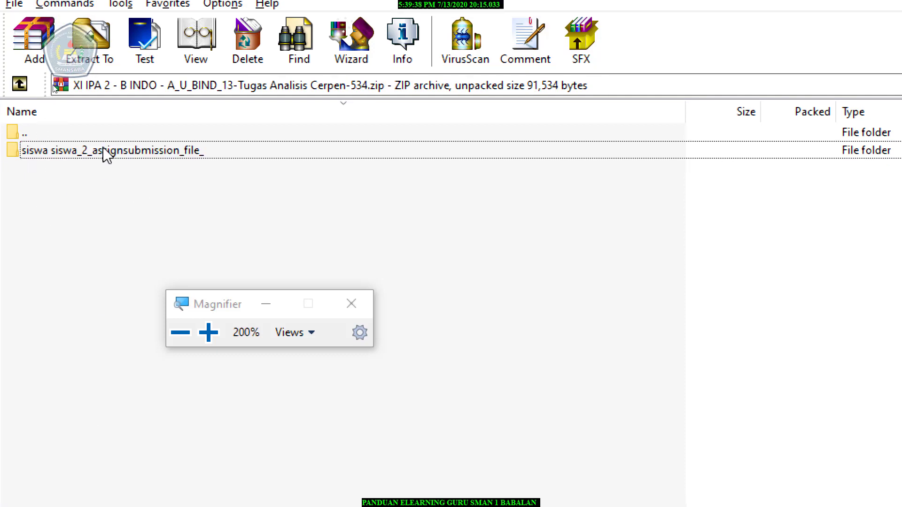
pyautogui.doubleClick(109, 150)
pyautogui.click(110, 150)
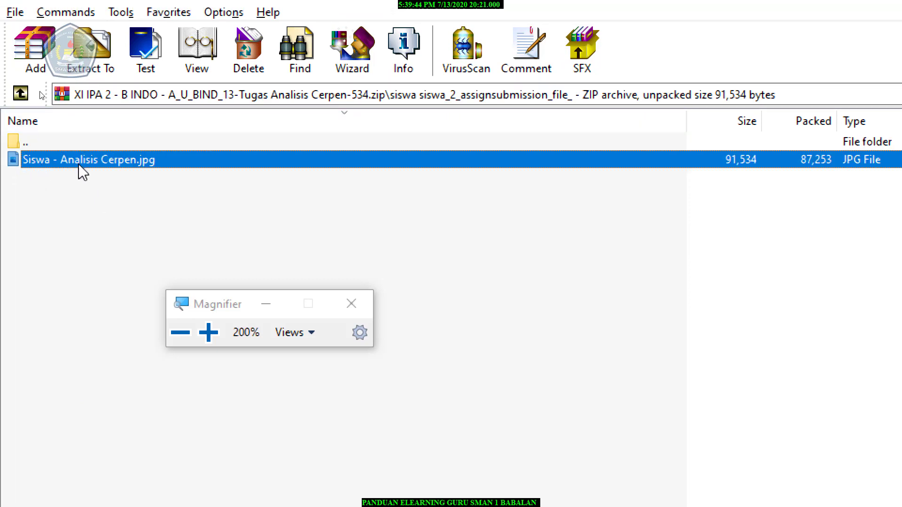
# View the student's annotated Suara USU screenshot in Photos at 100% magnification, then close it
pyautogui.doubleClick(135, 166)
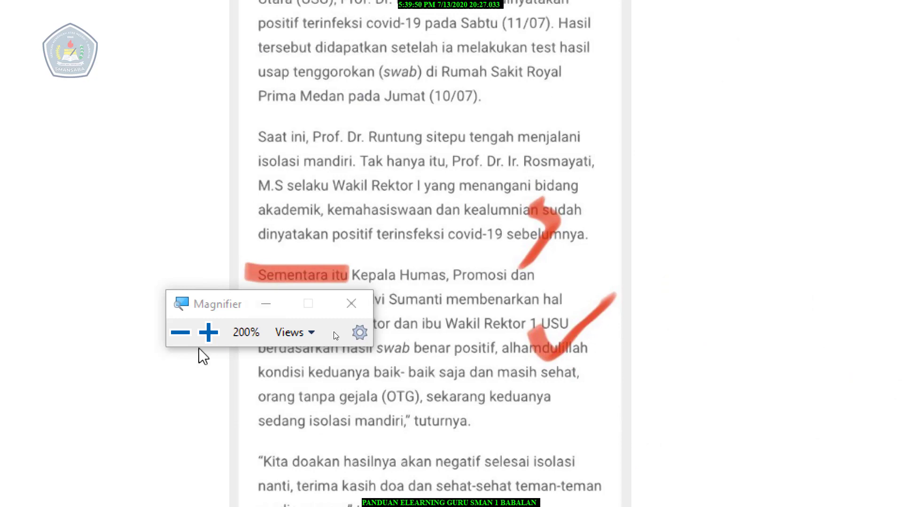
pyautogui.click(181, 332)
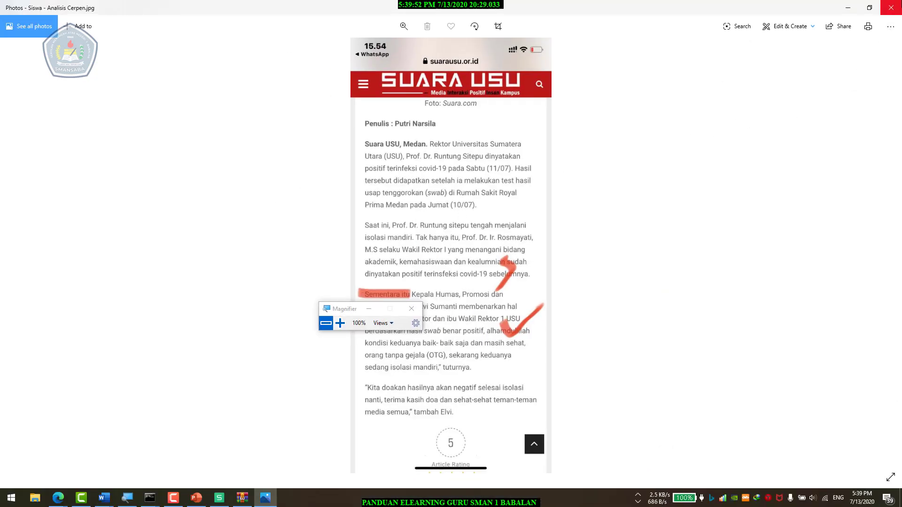
pyautogui.click(891, 7)
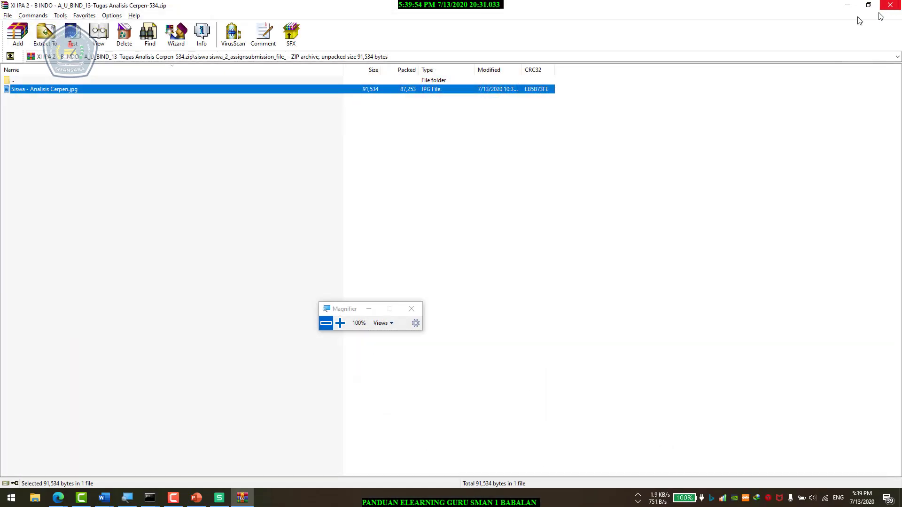
# Return WinRAR to the archive's top level and launch File Explorer
pyautogui.click(10, 56)
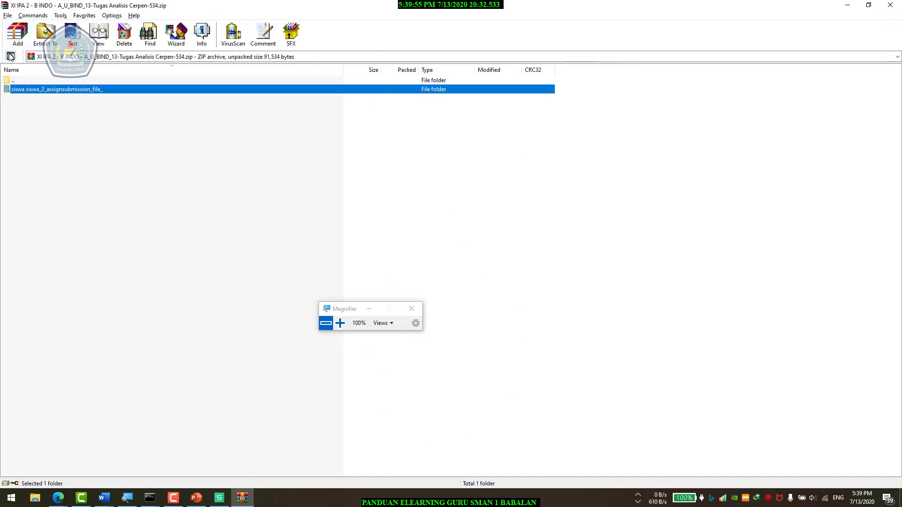
pyautogui.click(65, 115)
pyautogui.moveTo(183, 155); pyautogui.dragTo(183, 81)
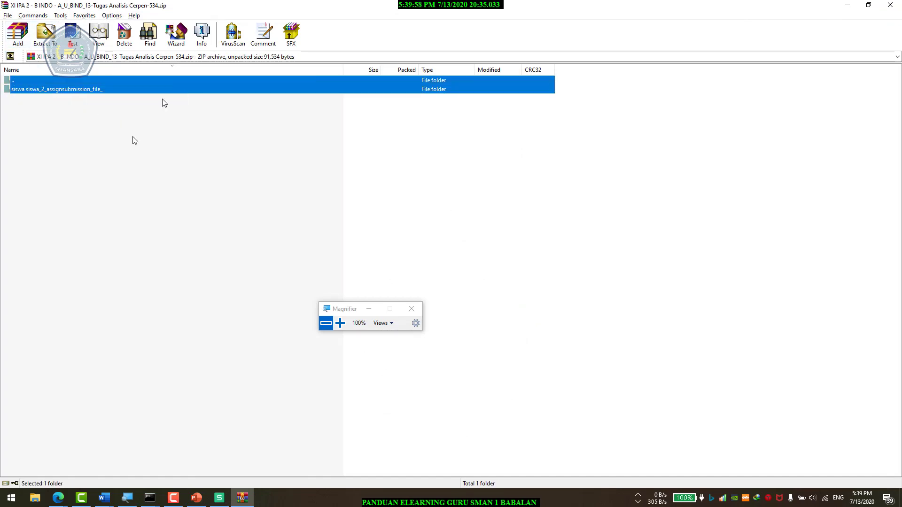
pyautogui.click(113, 174)
pyautogui.click(38, 496)
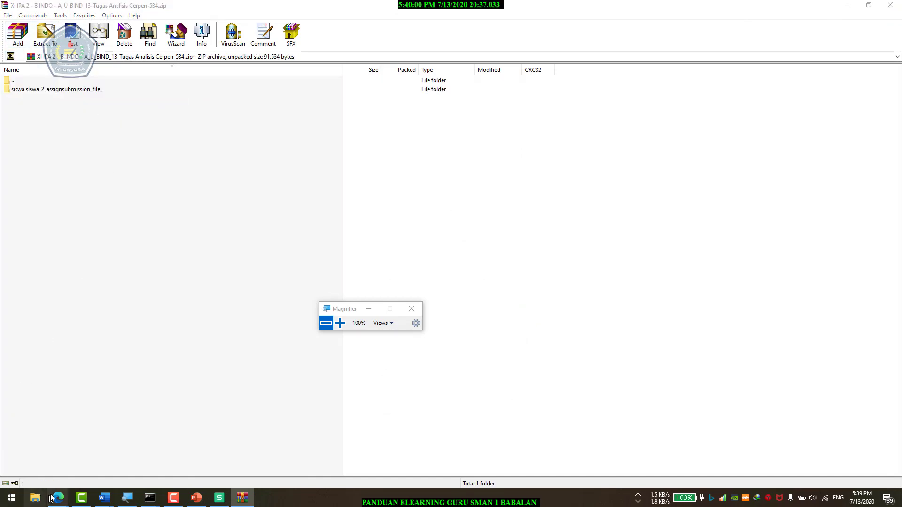
# Create New folder (6) under Pictures and open it
pyautogui.click(33, 411)
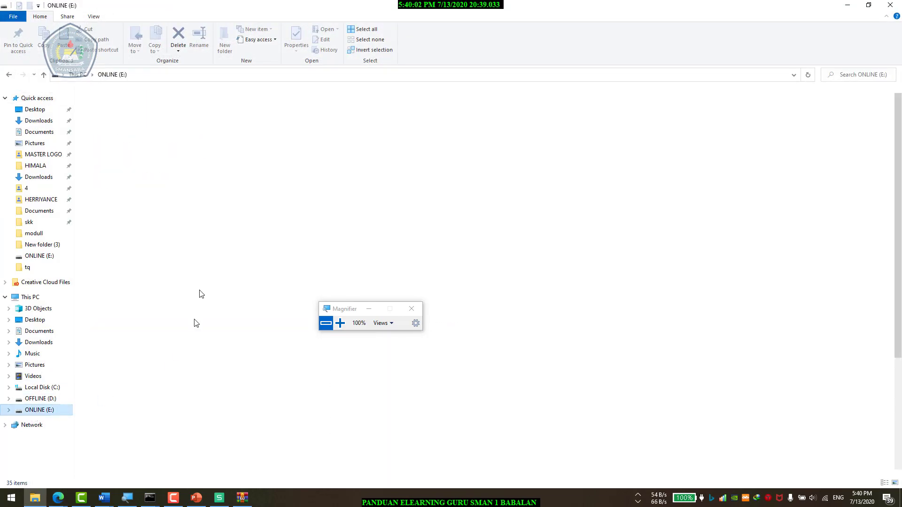
pyautogui.click(35, 143)
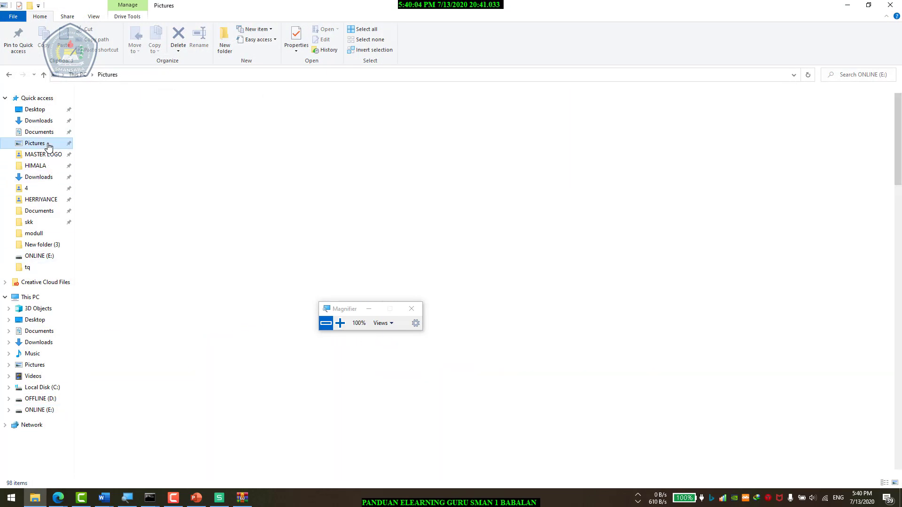
pyautogui.click(225, 40)
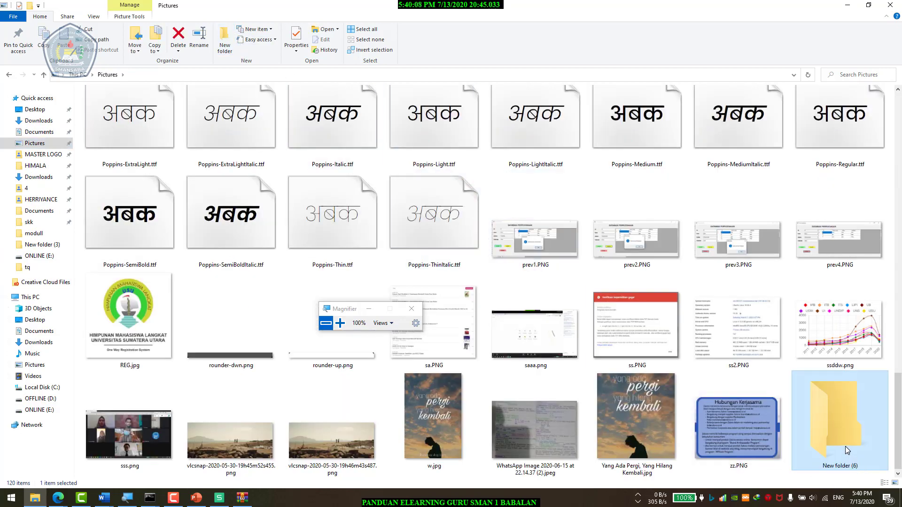
pyautogui.doubleClick(845, 446)
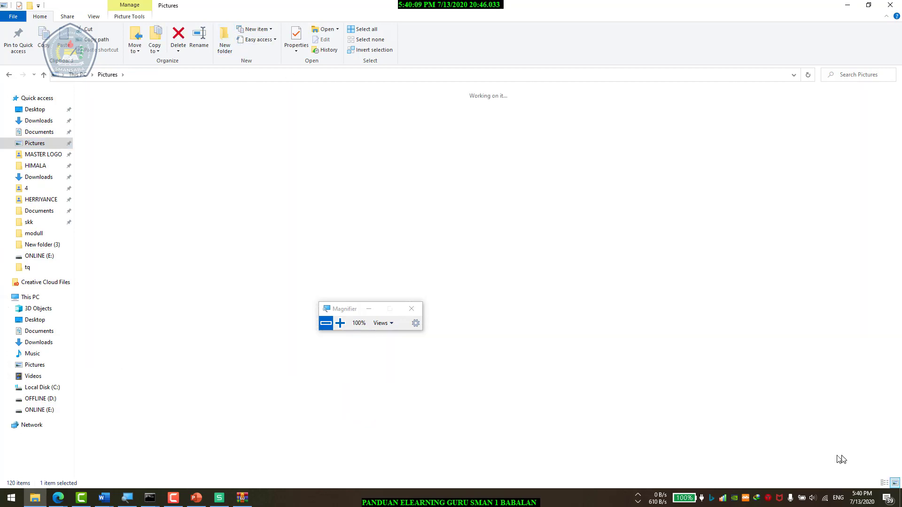
# Create a subfolder named 'Tugas IPA 2 Analisis Cerpen' and open it
pyautogui.click(224, 38)
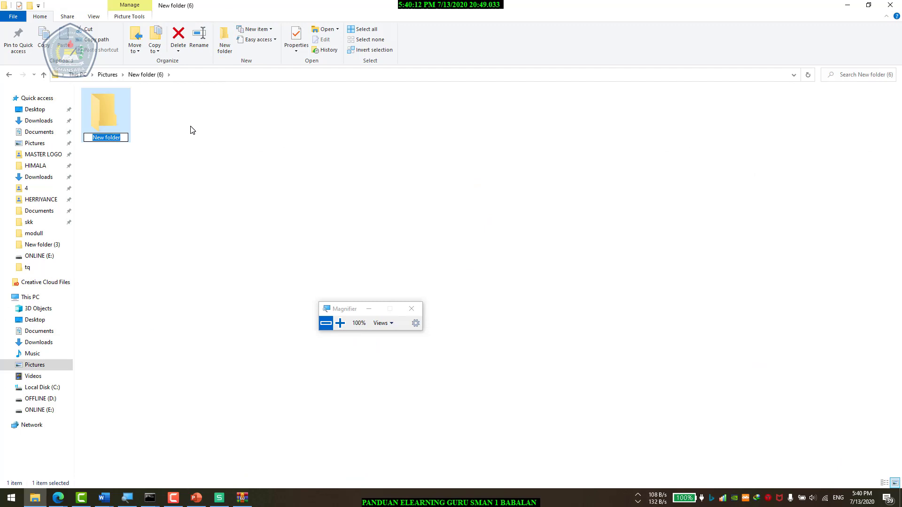
pyautogui.write('tUGAS')
pyautogui.press('BackSpace')
pyautogui.press('BackSpace')
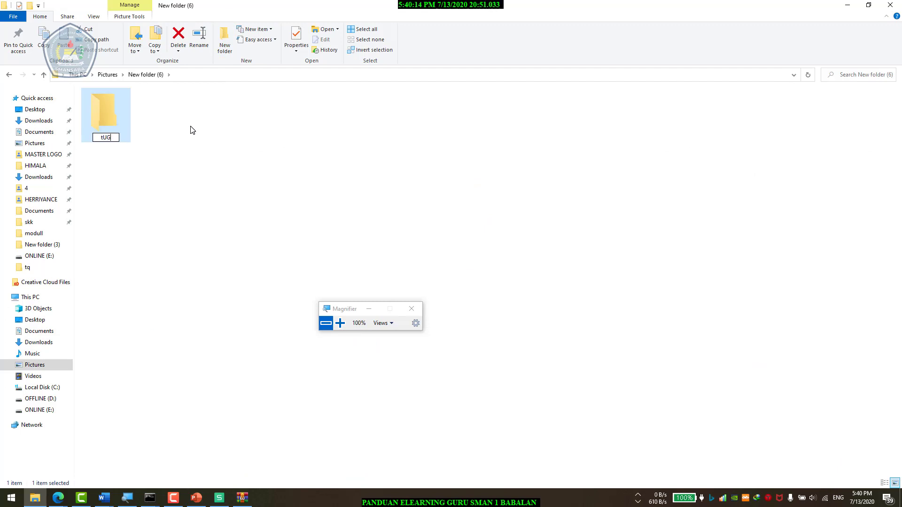
pyautogui.write('TG')
pyautogui.write('gas IPA 2')
pyautogui.press('BackSpace')
pyautogui.press('BackSpace')
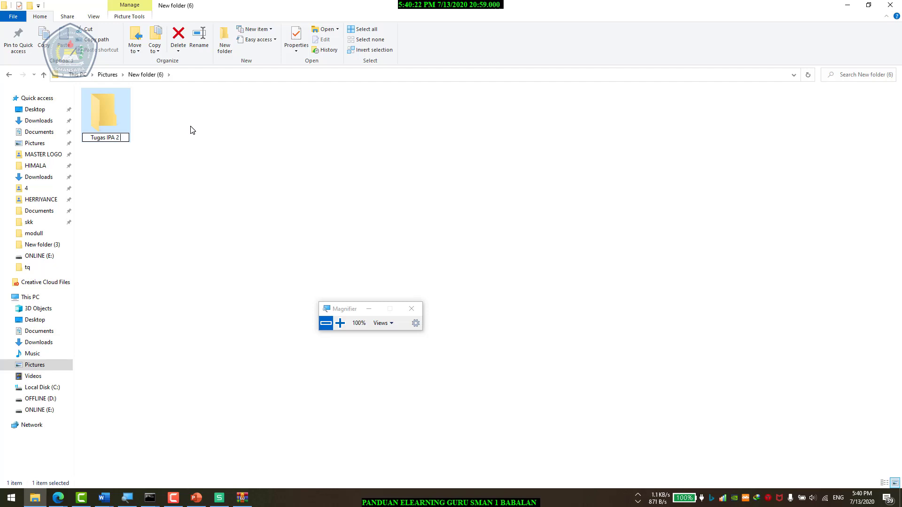
pyautogui.write('Analisis Cerpen')
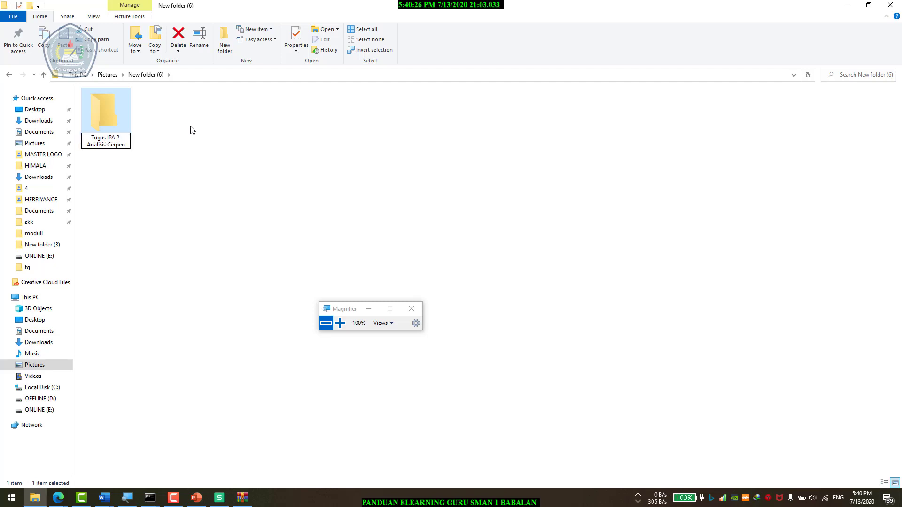
pyautogui.press('Return')
pyautogui.press('Return')
# Drag the submission folder from WinRAR into Tugas IPA 2 Analisis Cerpen
pyautogui.hotkey('alt', 'Tab')
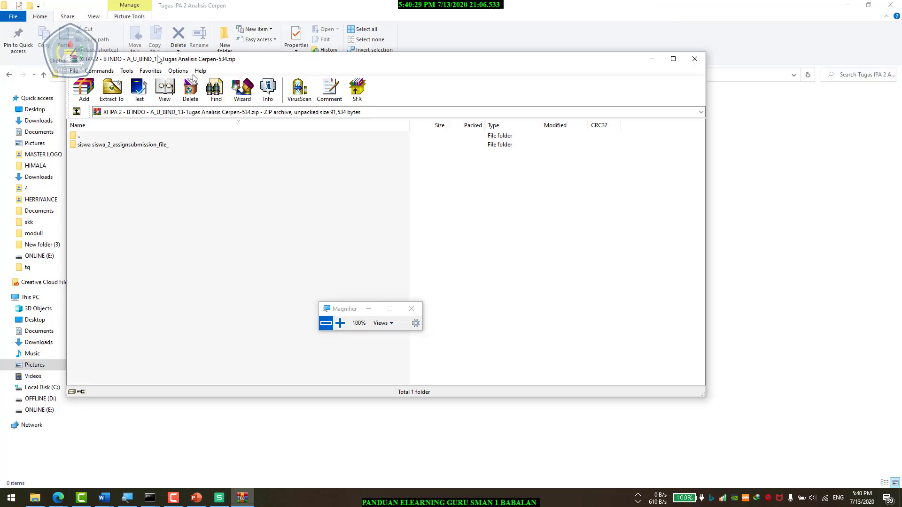
pyautogui.moveTo(157, 59); pyautogui.dragTo(334, 133)
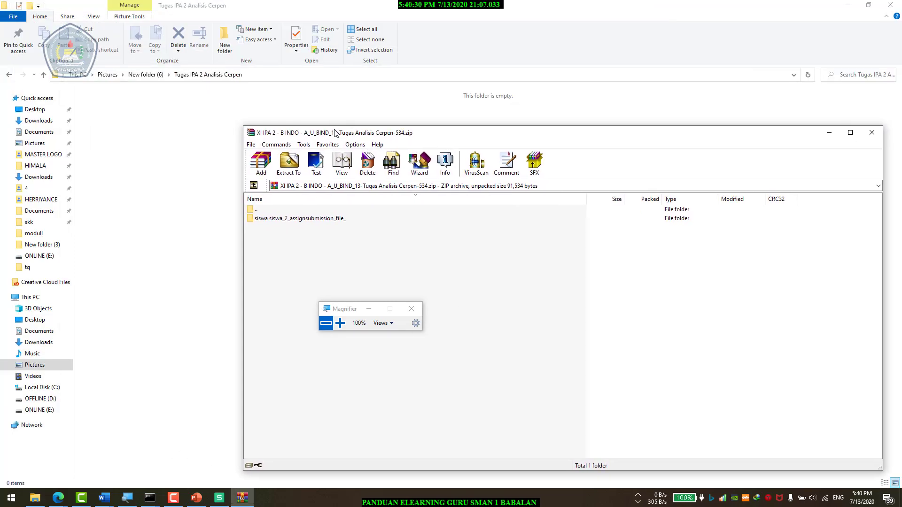
pyautogui.moveTo(301, 218); pyautogui.dragTo(160, 189)
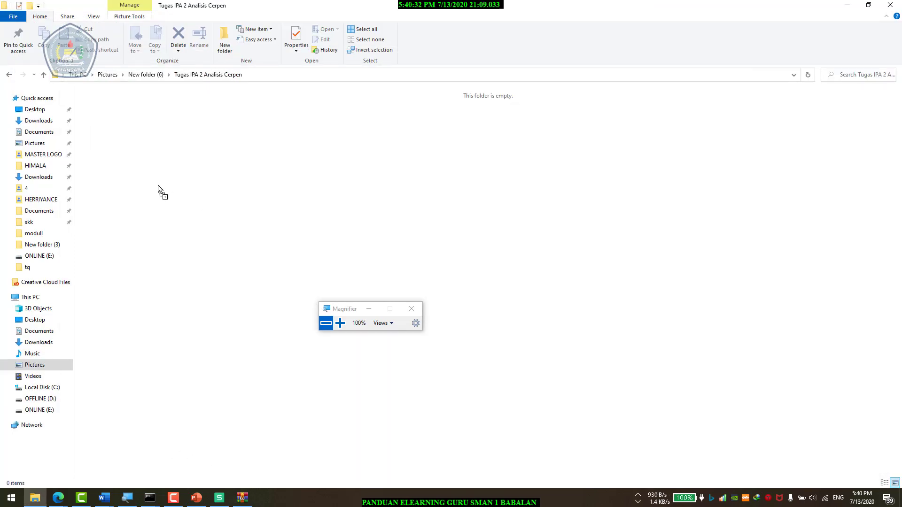
pyautogui.click(158, 186)
pyautogui.hotkey('alt', 'Tab')
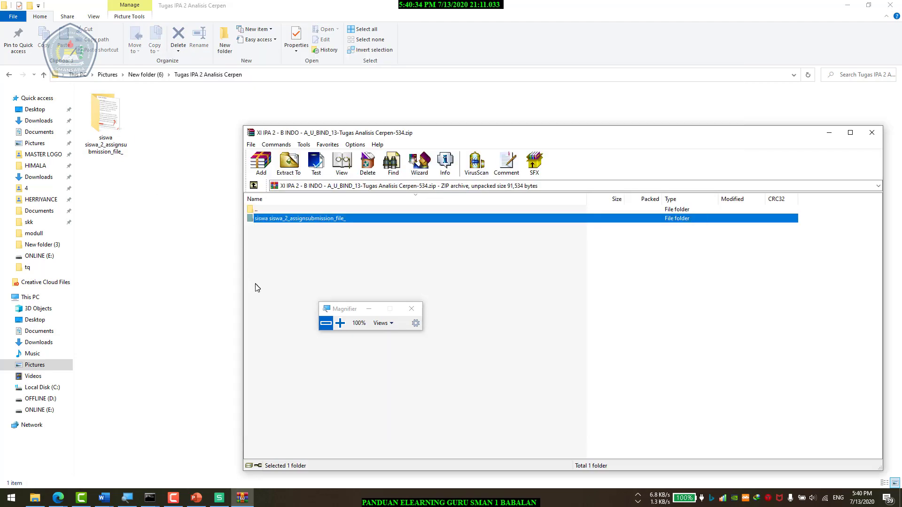
pyautogui.hotkey('ctrl', 'a')
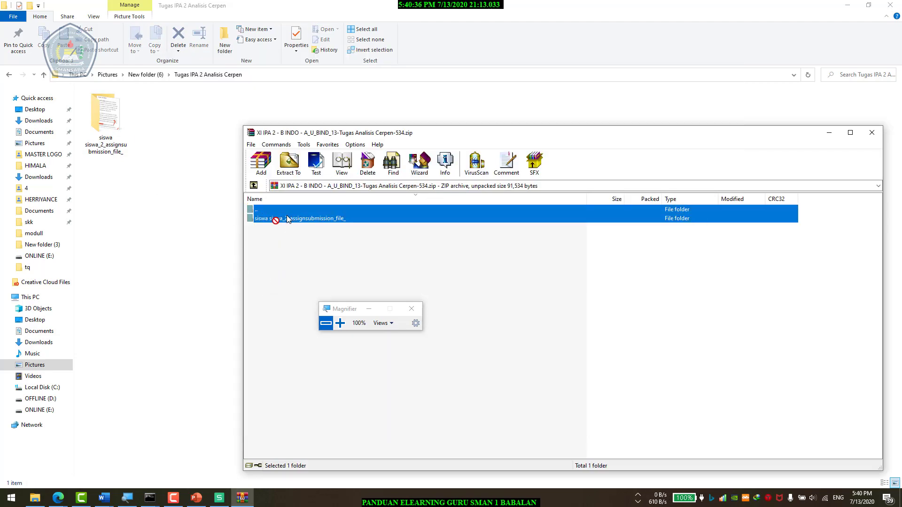
pyautogui.moveTo(276, 220); pyautogui.dragTo(201, 234)
pyautogui.click(183, 224)
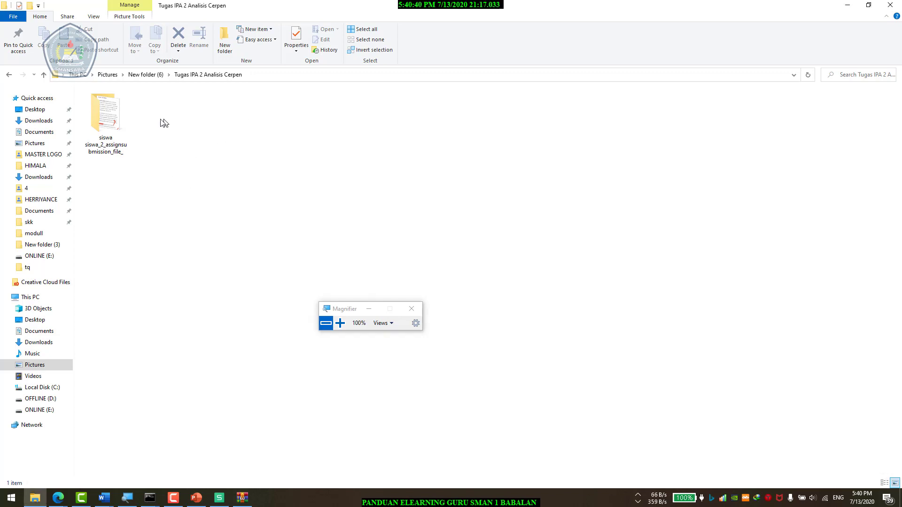
# Confirm the extracted folder holds Siswa - Analisis Cerpen.jpg, then return to the Edge grading page
pyautogui.doubleClick(121, 134)
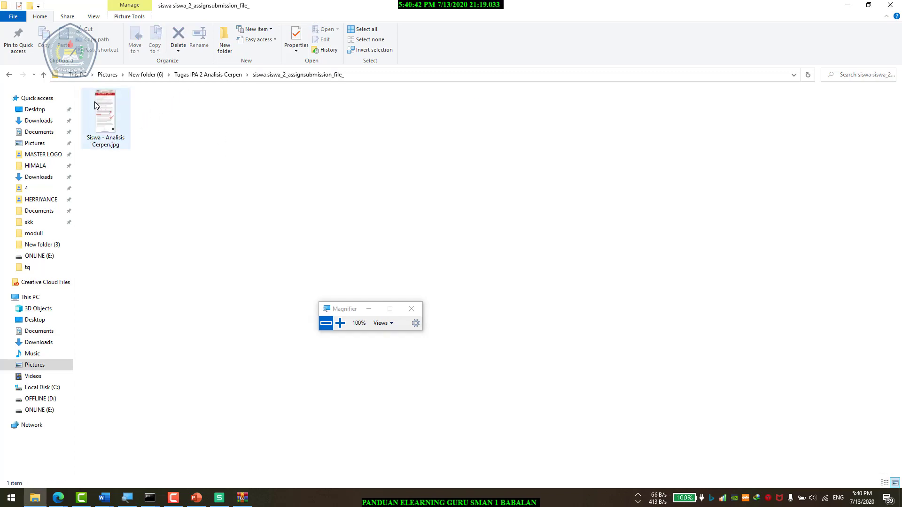
pyautogui.hotkey('alt', 'Left')
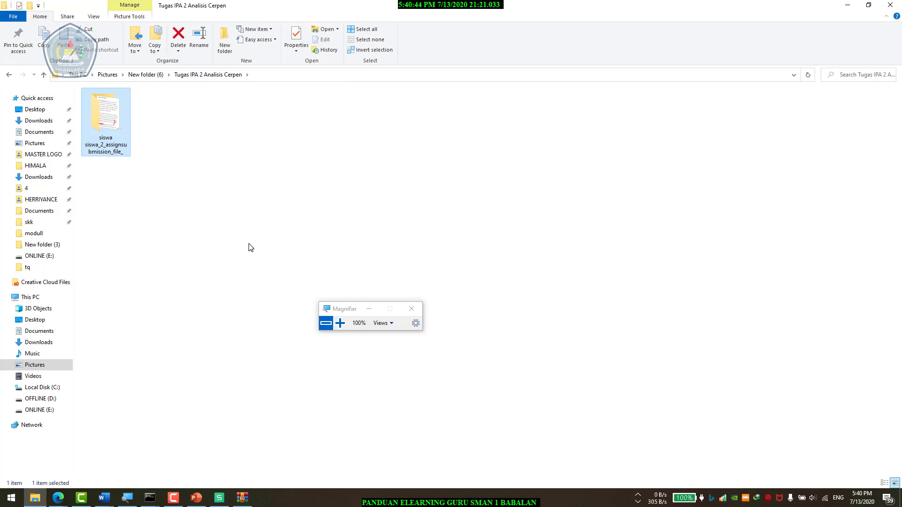
pyautogui.click(247, 245)
pyautogui.hotkey('alt', 'Tab')
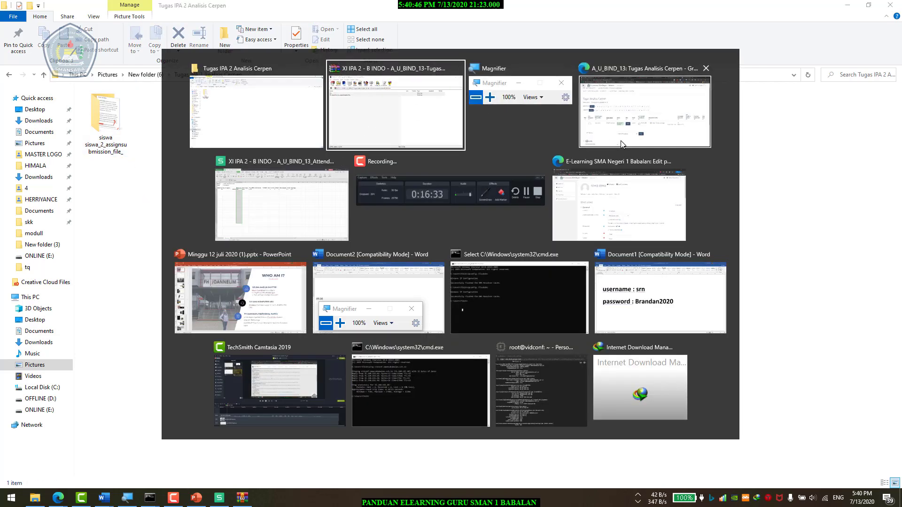
pyautogui.click(590, 106)
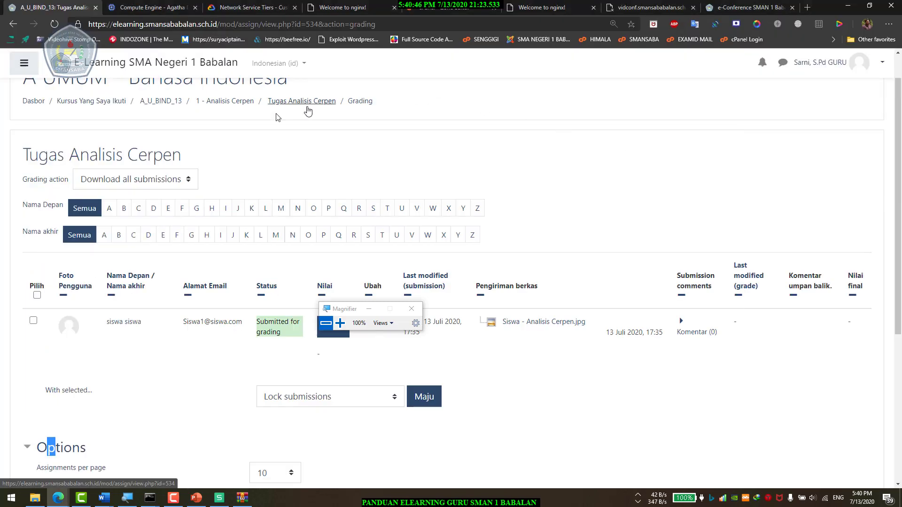
# Return to the A_U_BIND_13 course page and cancel an attempted rename of topik 2
pyautogui.click(179, 104)
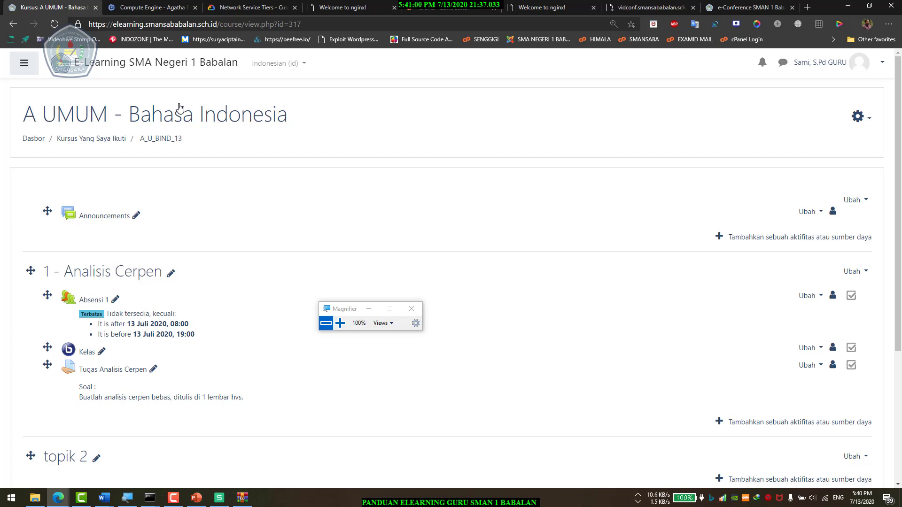
pyautogui.scroll(-2, 531, 141)
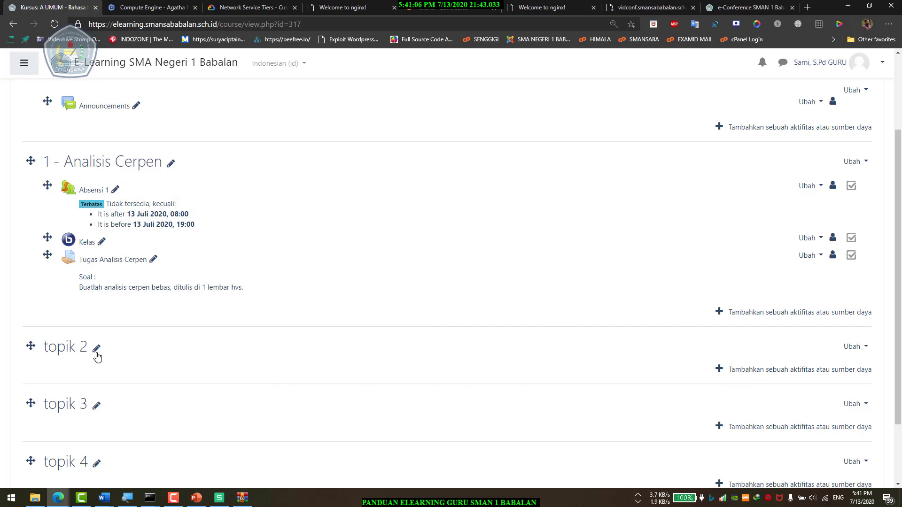
pyautogui.click(97, 349)
pyautogui.click(508, 468)
pyautogui.click(96, 348)
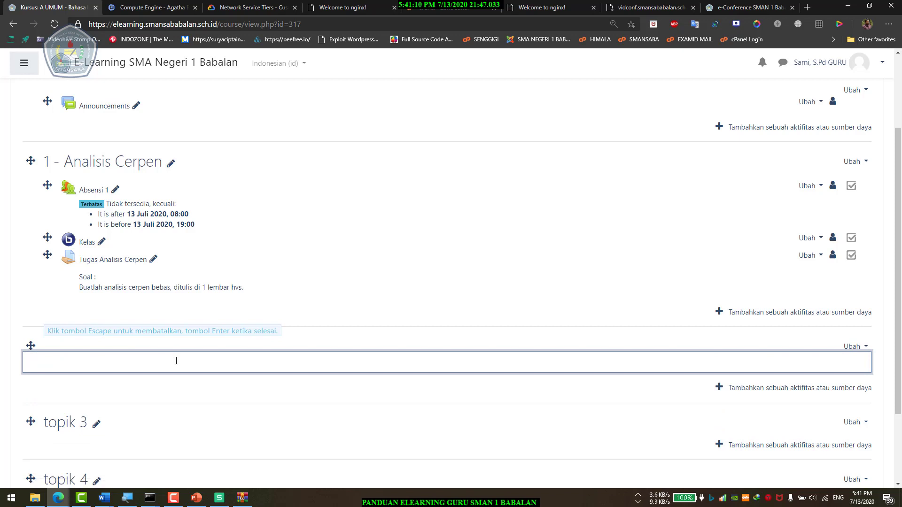
pyautogui.click(171, 399)
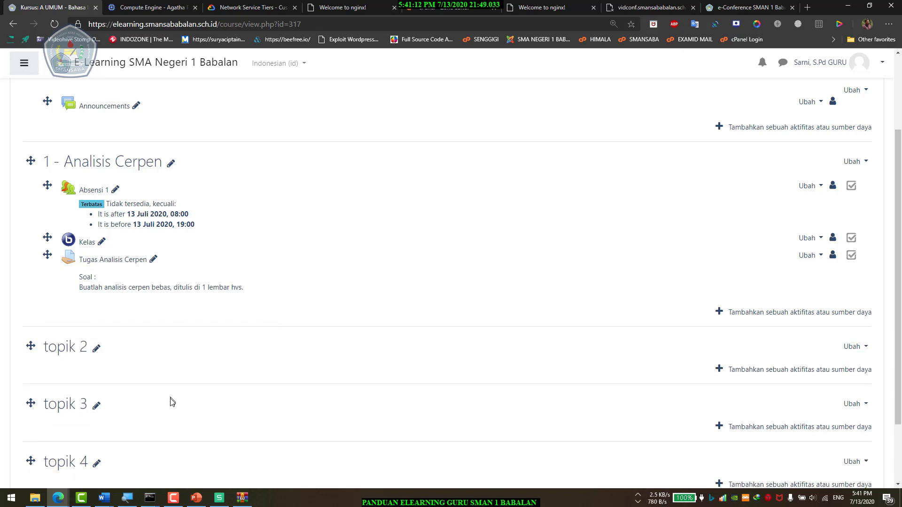
# Look over the course page, then go to the site dashboard
pyautogui.scroll(-2, 172, 403)
pyautogui.scroll(4, 171, 403)
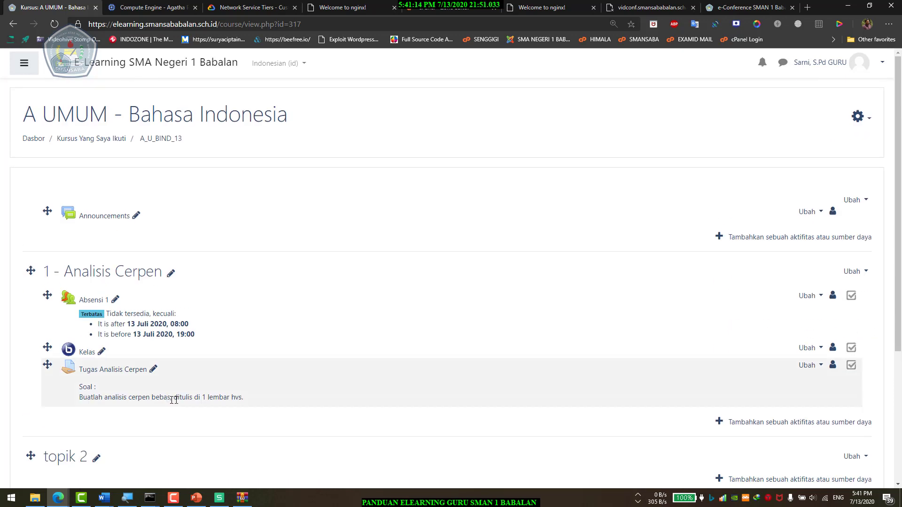
pyautogui.scroll(-4, 183, 405)
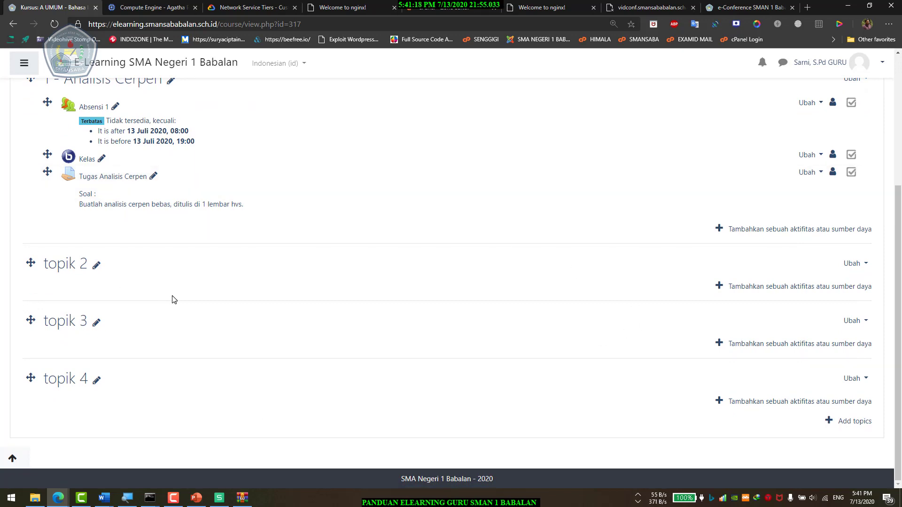
pyautogui.scroll(2, 161, 306)
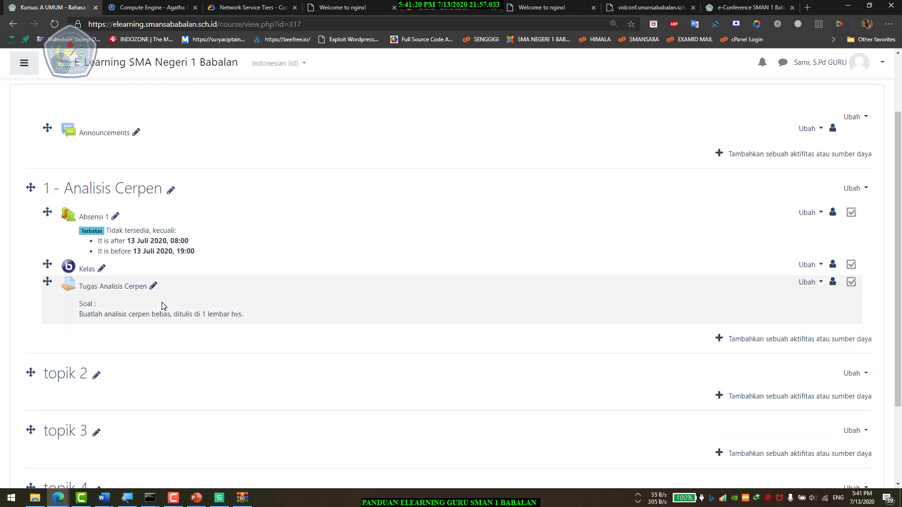
pyautogui.click(131, 61)
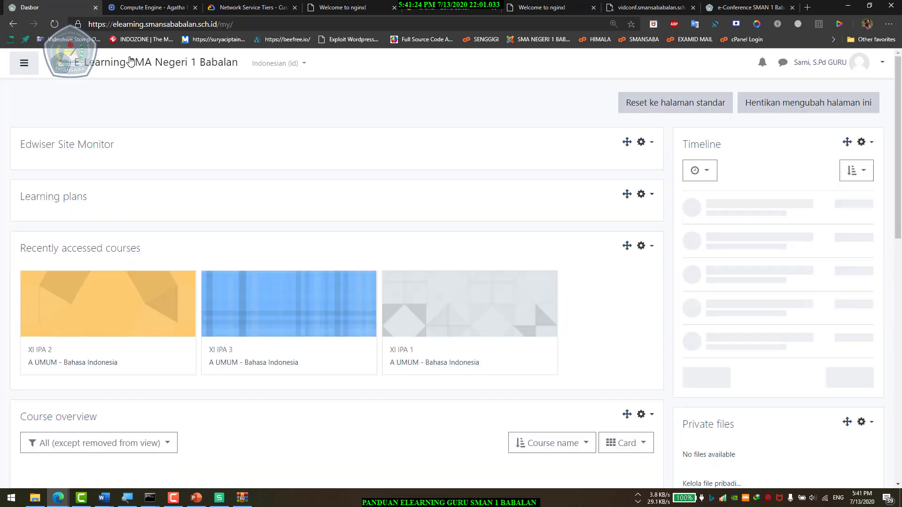
# In XI IPA 3 (A_U_BIND_14), rename topik 1 to 'Analisis Cerpen' and bring up the activity chooser
pyautogui.click(309, 306)
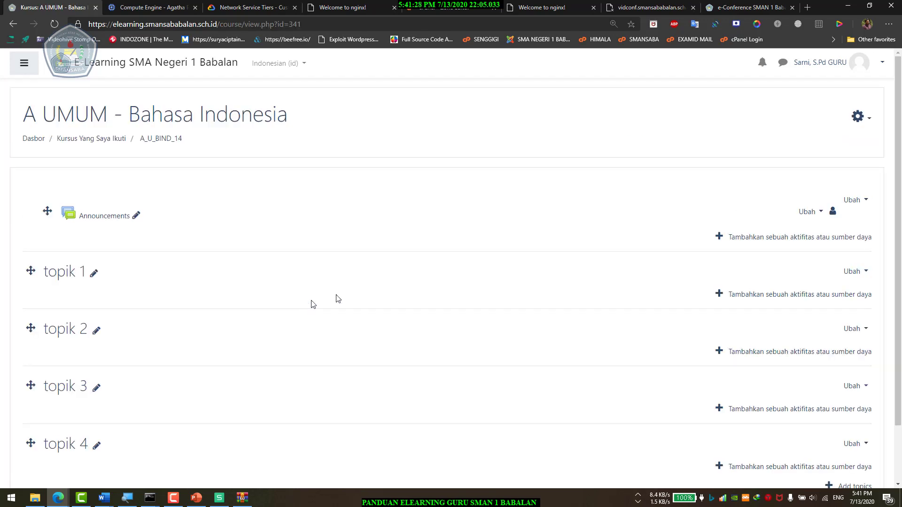
pyautogui.click(94, 273)
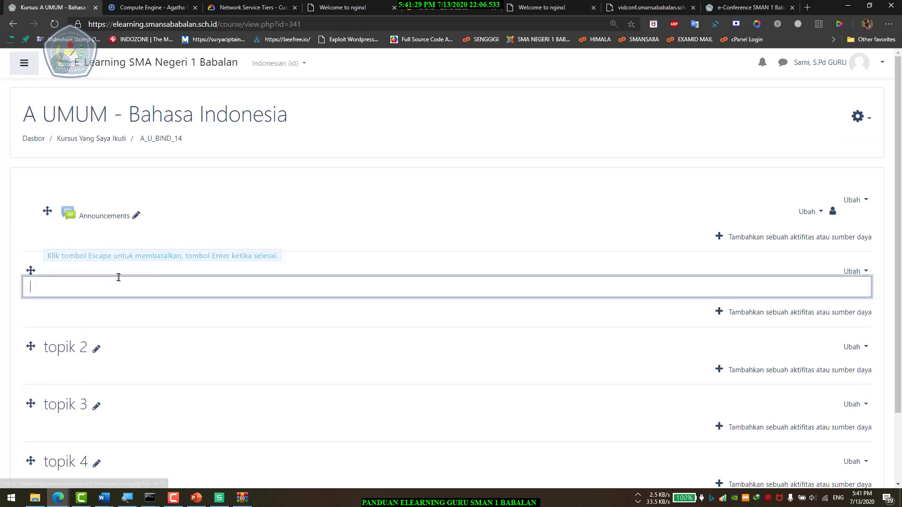
pyautogui.click(145, 319)
pyautogui.click(94, 276)
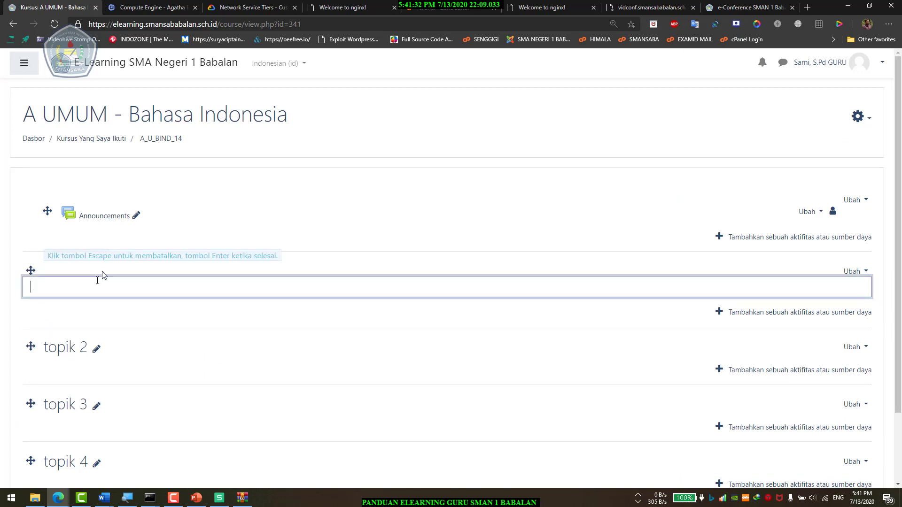
pyautogui.write('Anal')
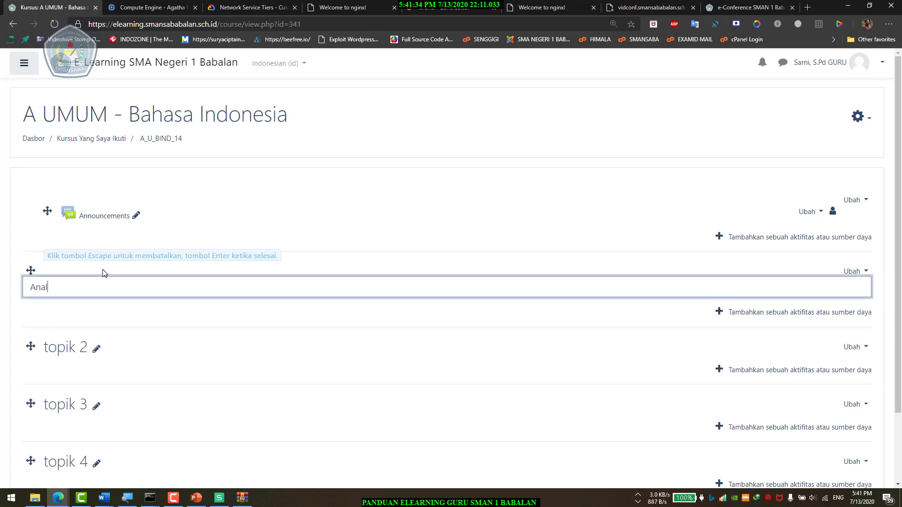
pyautogui.write('is is')
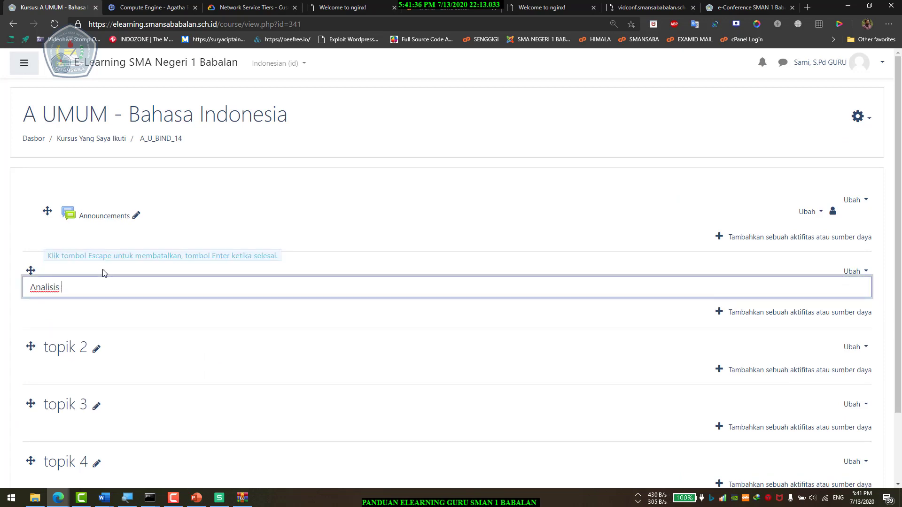
pyautogui.press('Return')
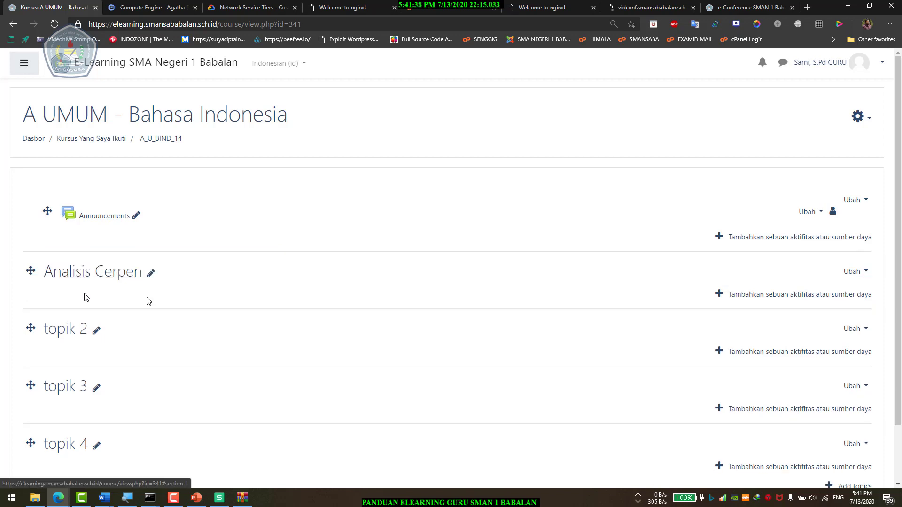
pyautogui.click(734, 298)
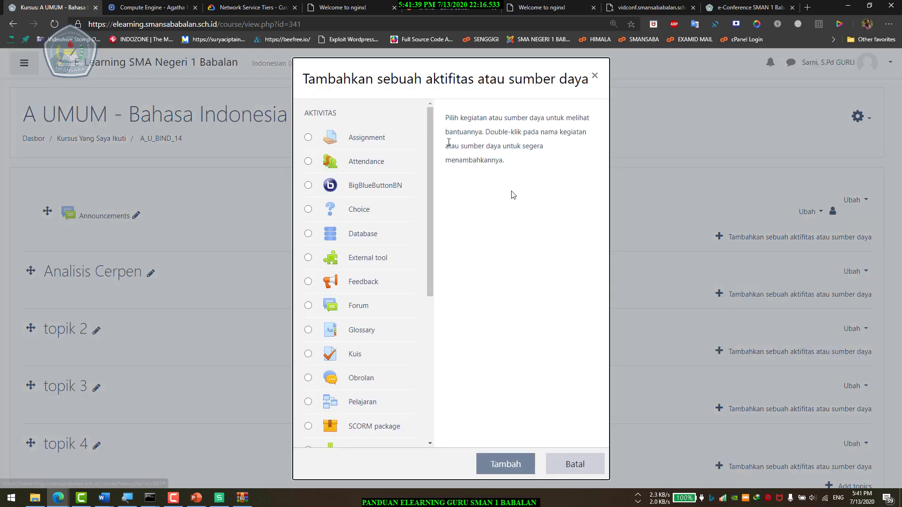
# Add an Attendance activity named 'Absensi 1' to the Analisis Cerpen topic
pyautogui.click(381, 134)
pyautogui.click(387, 161)
pyautogui.click(488, 465)
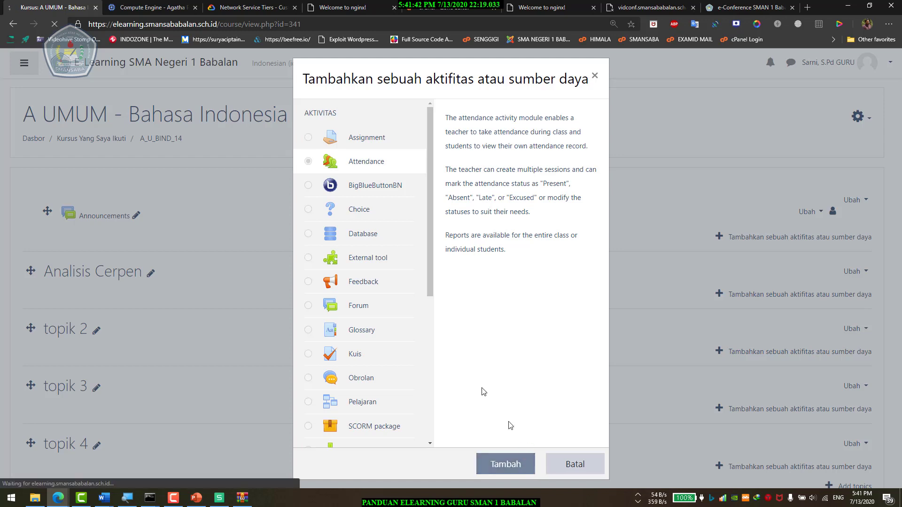
pyautogui.doubleClick(369, 252)
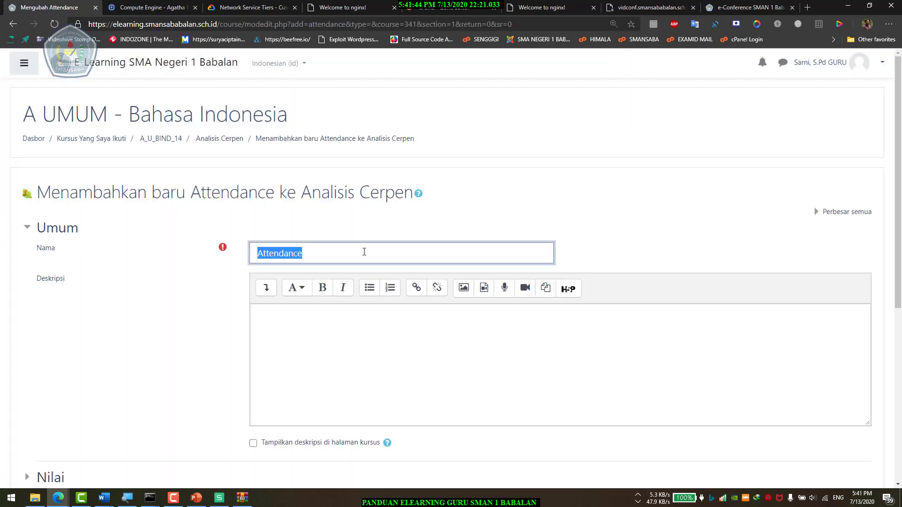
pyautogui.write('Ab')
pyautogui.click(281, 275)
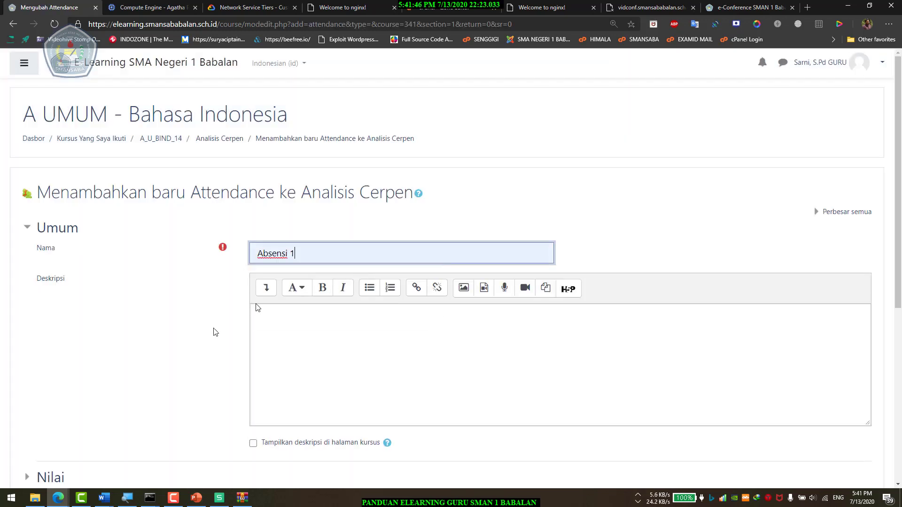
pyautogui.scroll(-5, 278, 294)
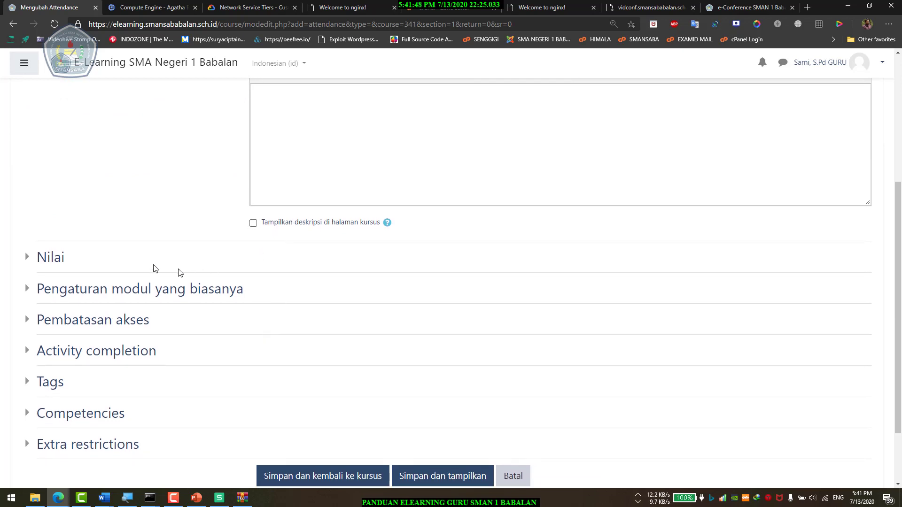
# Add two Date access restrictions, the second set to 'until'
pyautogui.click(94, 321)
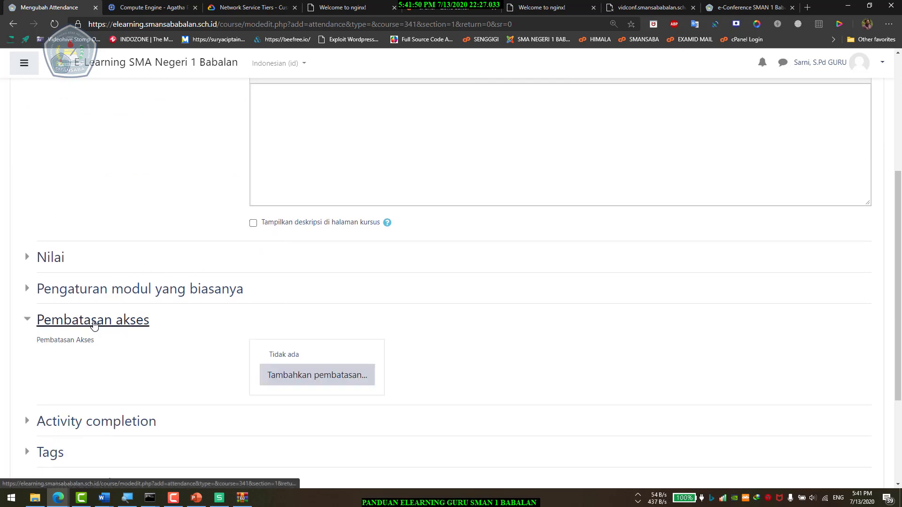
pyautogui.click(328, 375)
pyautogui.click(411, 233)
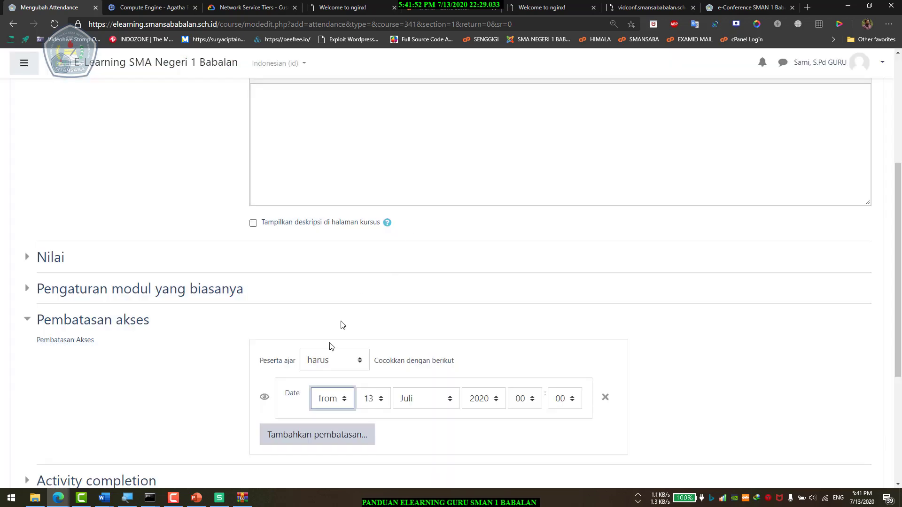
pyautogui.click(314, 436)
pyautogui.click(344, 229)
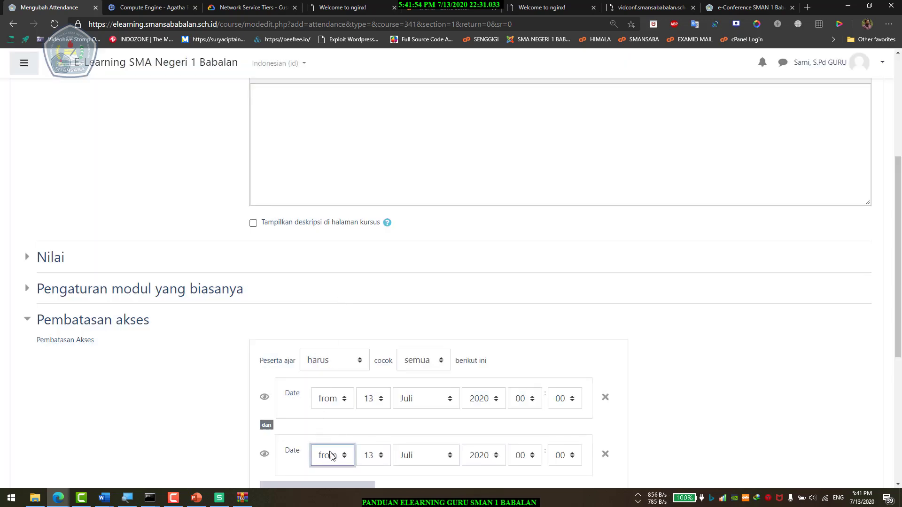
pyautogui.scroll(-2, 354, 409)
pyautogui.click(344, 346)
pyautogui.click(341, 374)
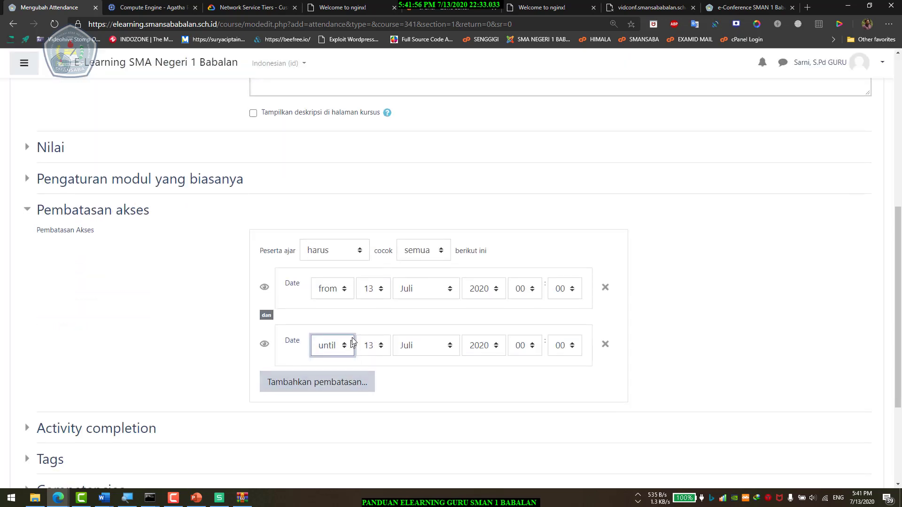
# Limit access to 13 Juli 2020 from 11:00 until 13:00 and save back to the course
pyautogui.click(521, 288)
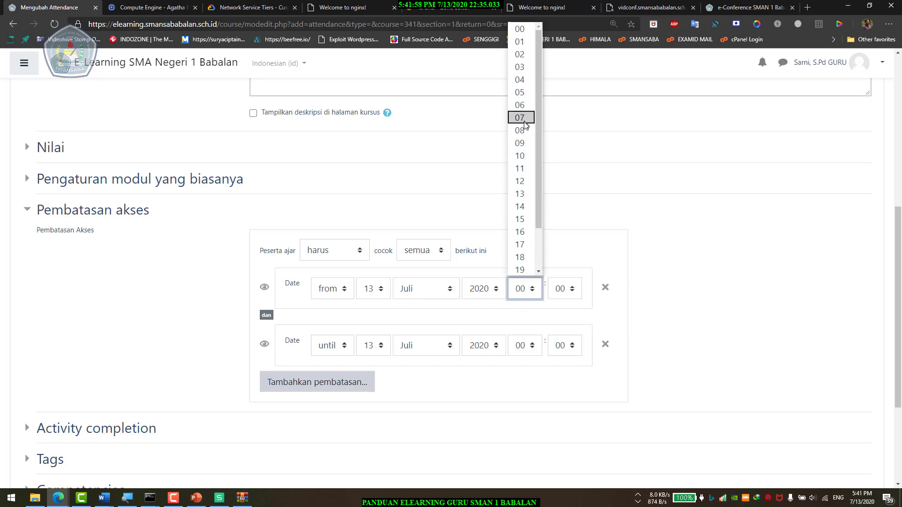
pyautogui.click(531, 162)
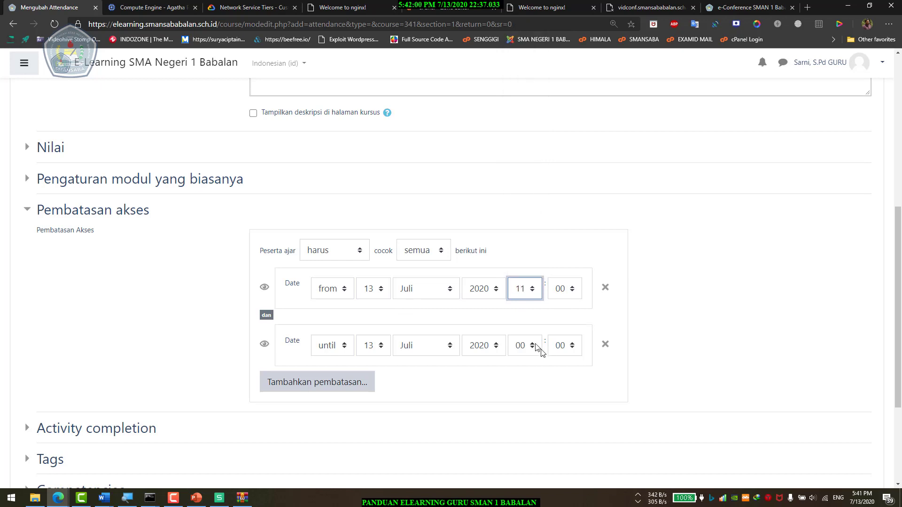
pyautogui.click(524, 345)
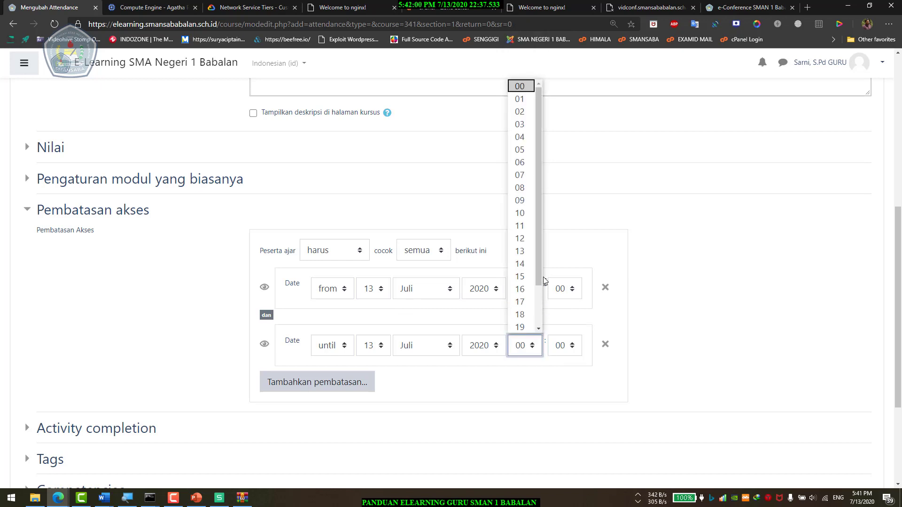
pyautogui.click(528, 253)
pyautogui.click(544, 326)
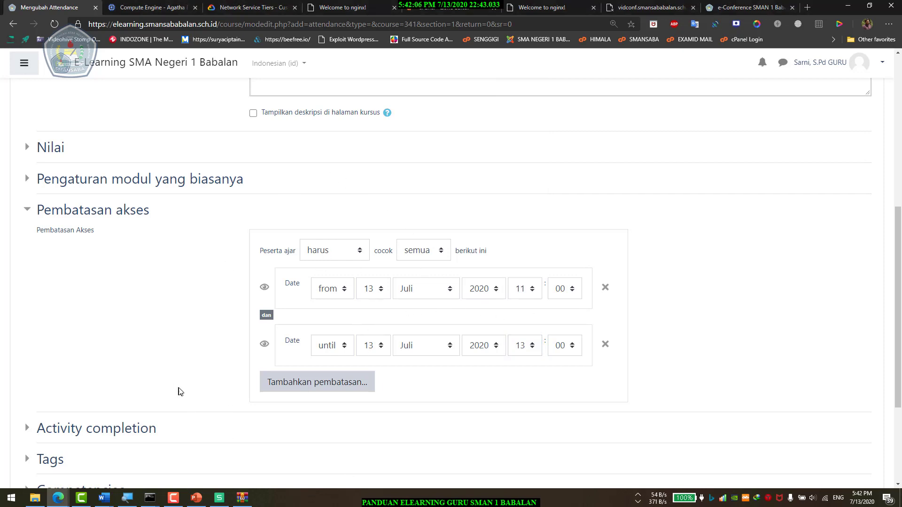
pyautogui.scroll(-3, 179, 388)
pyautogui.click(309, 398)
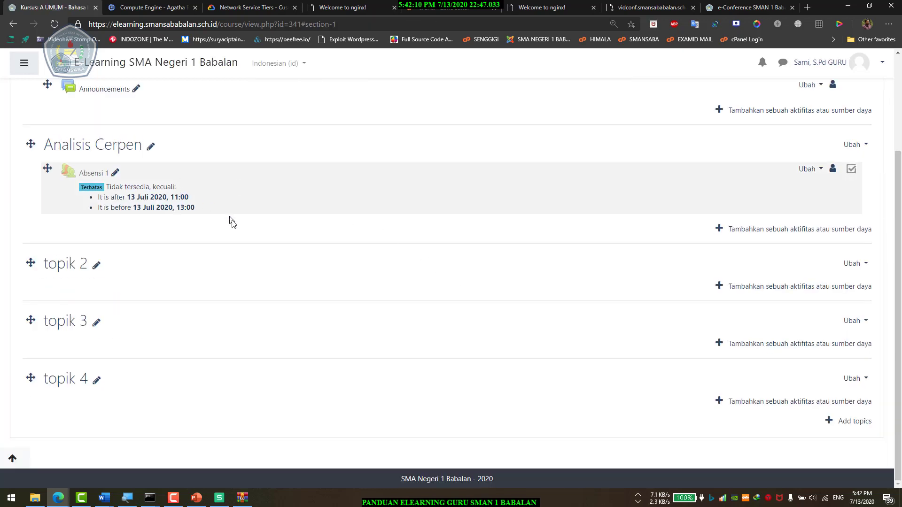
# Add a BigBlueButton activity to Analisis Cerpen with instance type Room/Activity only
pyautogui.scroll(3, 227, 226)
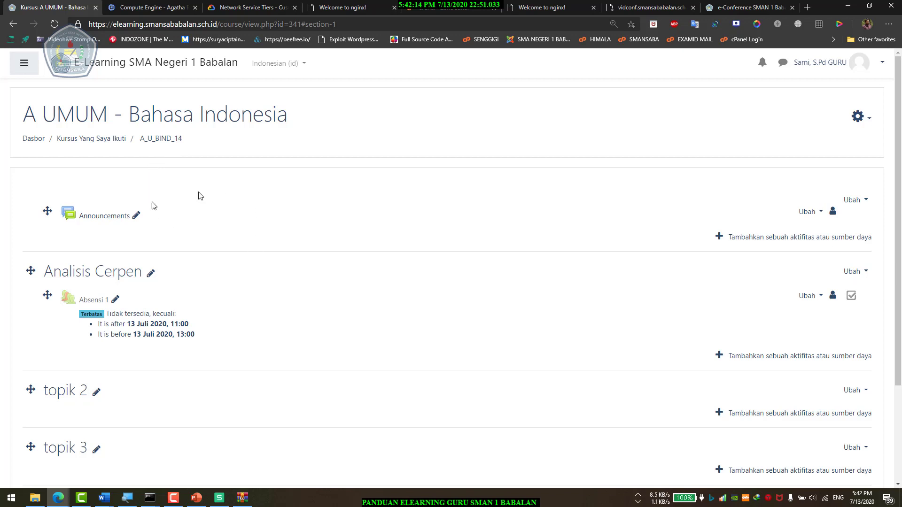
pyautogui.click(761, 355)
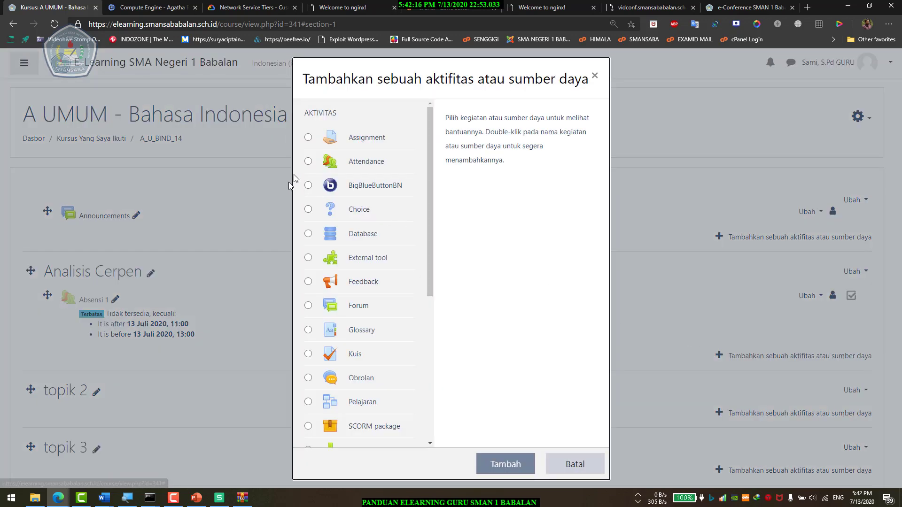
pyautogui.click(365, 180)
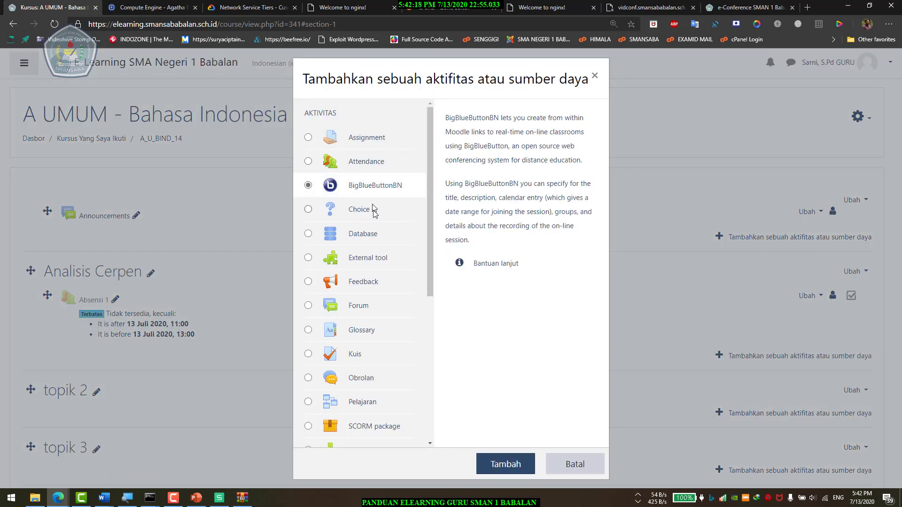
pyautogui.click(493, 464)
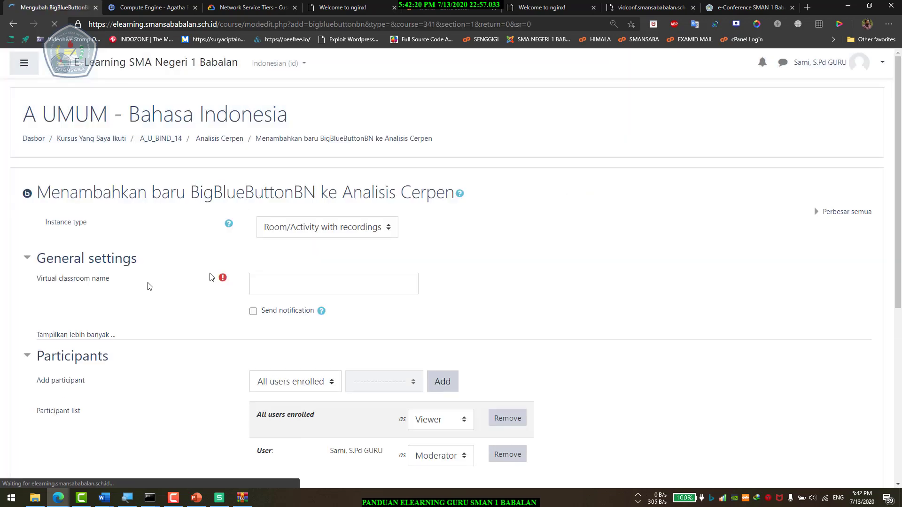
pyautogui.click(311, 227)
pyautogui.click(327, 258)
# Name the BigBlueButton room Kelas and turn on Send notification
pyautogui.click(318, 279)
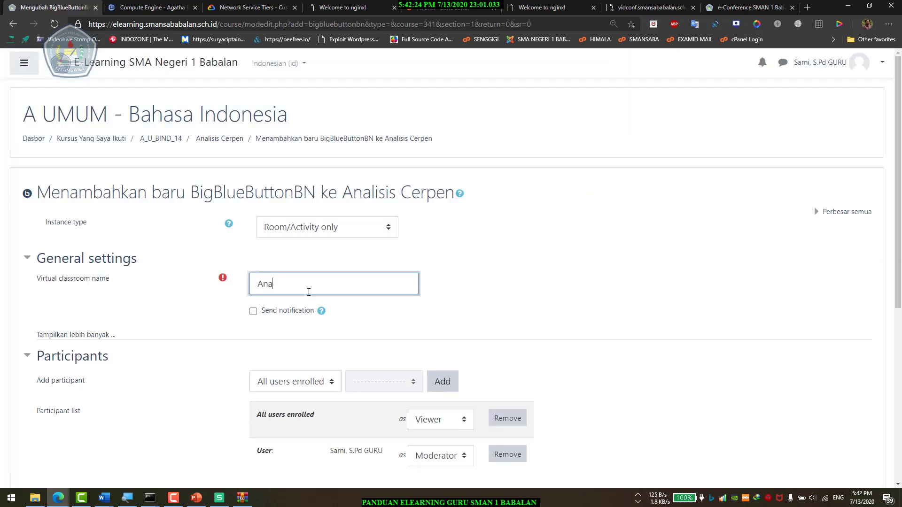
pyautogui.press('BackSpace')
pyautogui.press('BackSpace')
pyautogui.hotkey('ctrl', 'a')
pyautogui.write('Kelas')
pyautogui.click(253, 311)
# Enable Join open at hour 11 and Join closed at hour 13
pyautogui.scroll(-5, 256, 352)
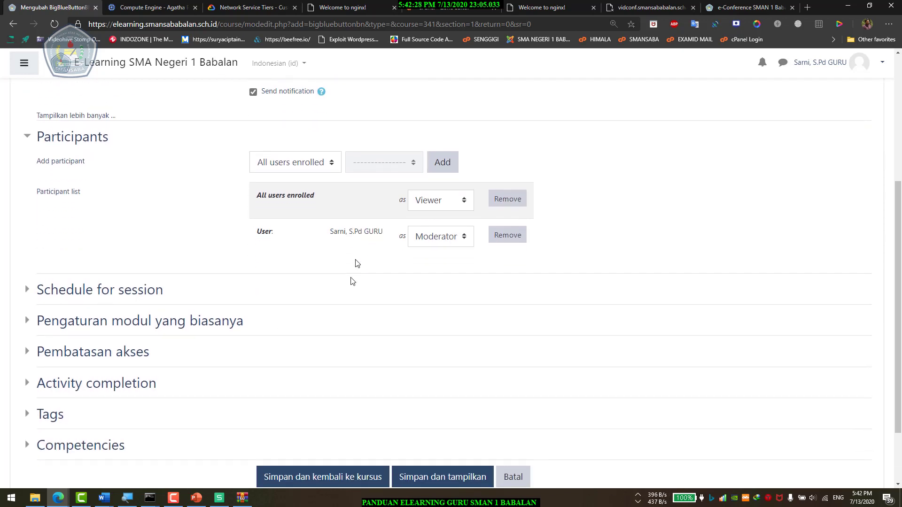
pyautogui.click(71, 289)
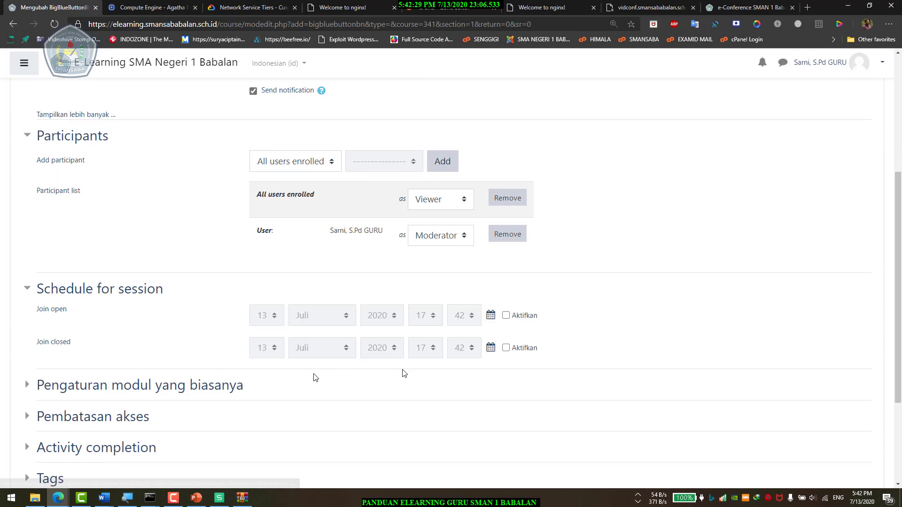
pyautogui.click(529, 314)
pyautogui.click(521, 348)
pyautogui.click(429, 318)
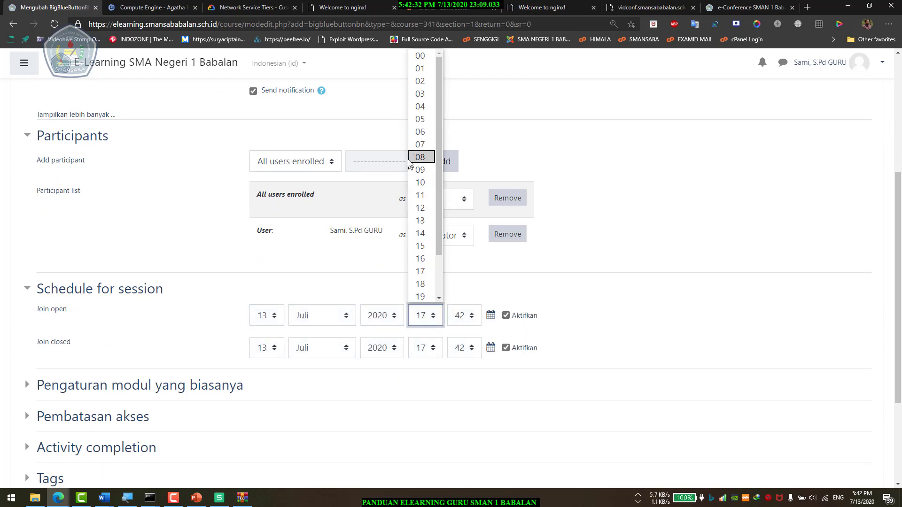
pyautogui.click(420, 196)
pyautogui.click(433, 347)
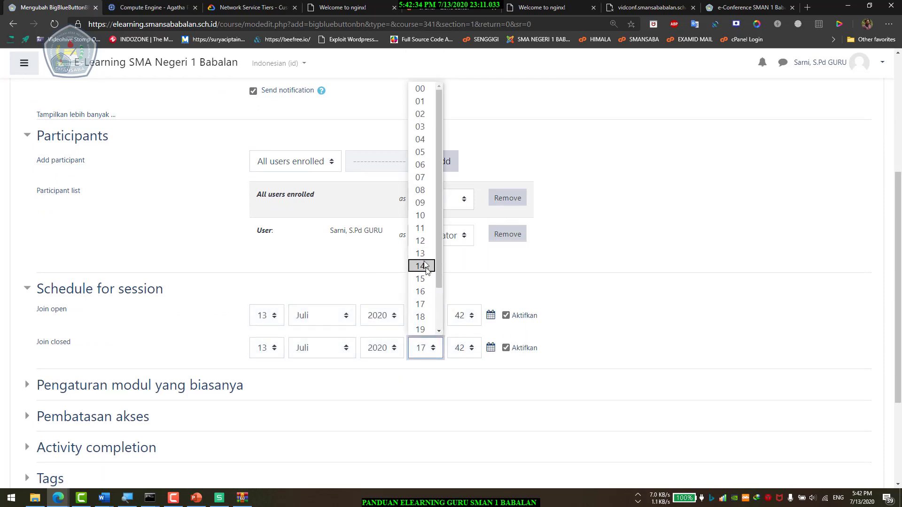
pyautogui.click(431, 256)
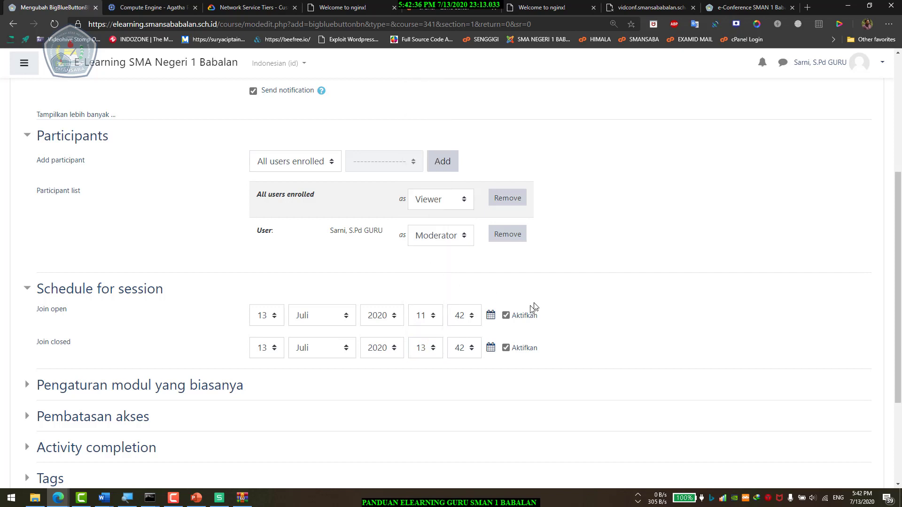
# Set both join minutes to 00 and save the Kelas room, returning to the course
pyautogui.click(465, 317)
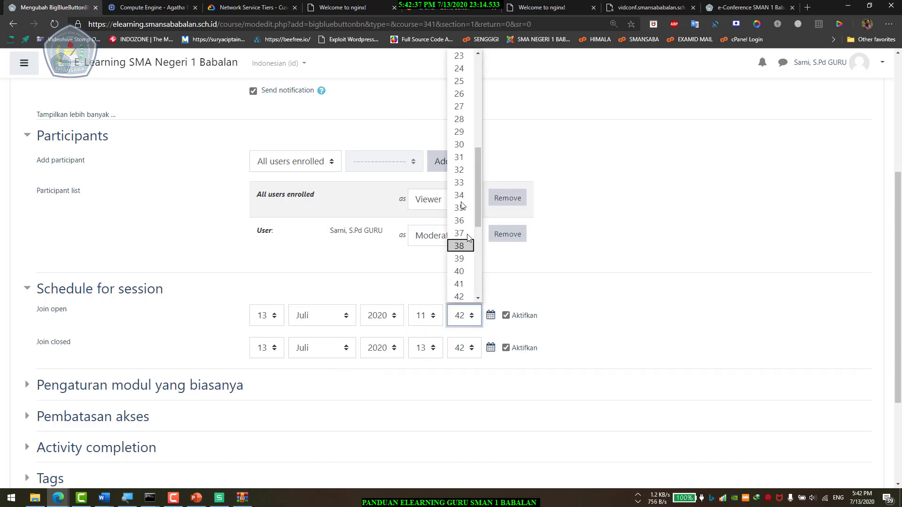
pyautogui.click(477, 104)
pyautogui.click(477, 65)
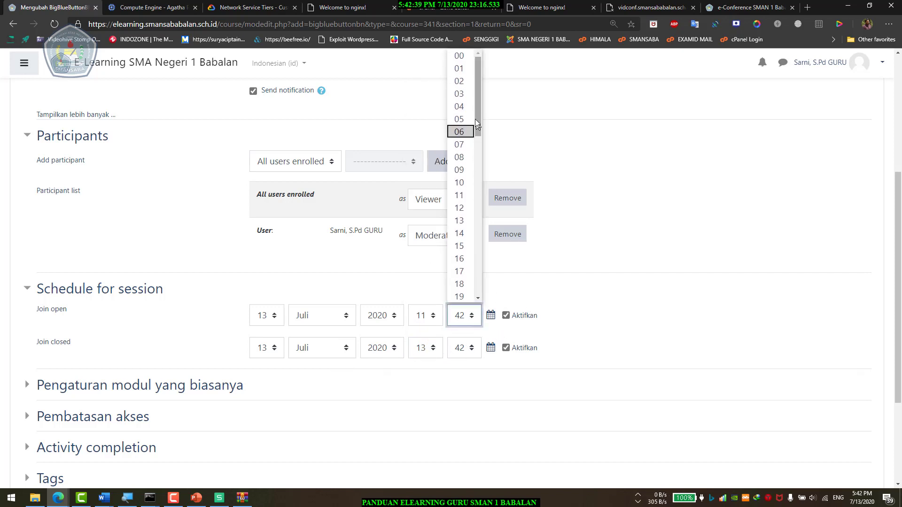
pyautogui.click(459, 55)
pyautogui.click(464, 348)
pyautogui.scroll(6, 469, 94)
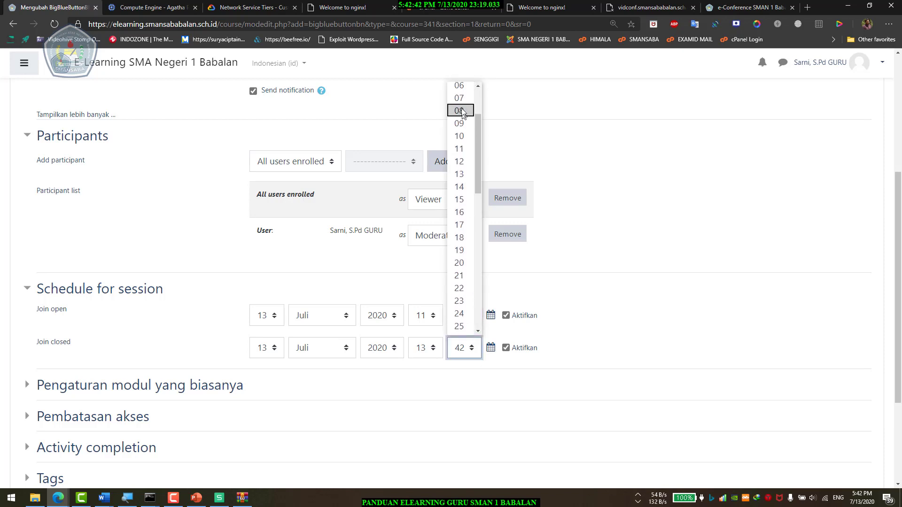
pyautogui.click(462, 97)
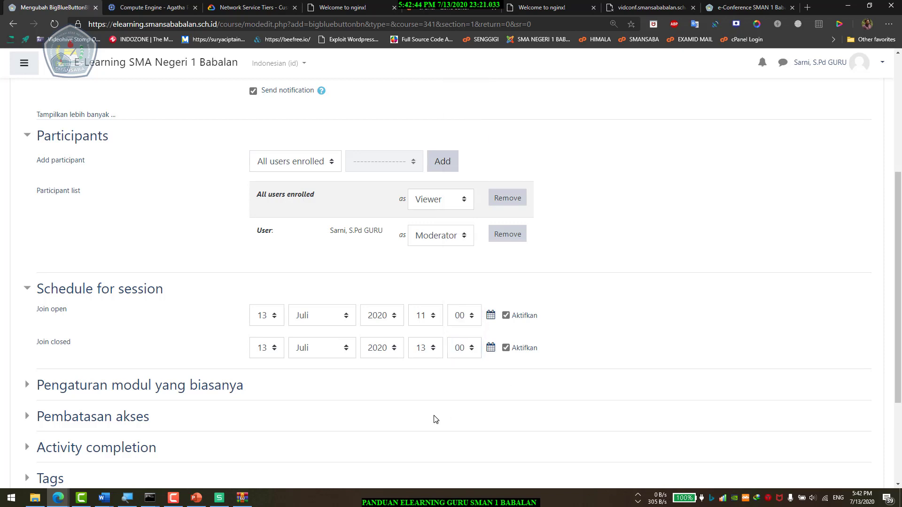
pyautogui.scroll(-4, 191, 350)
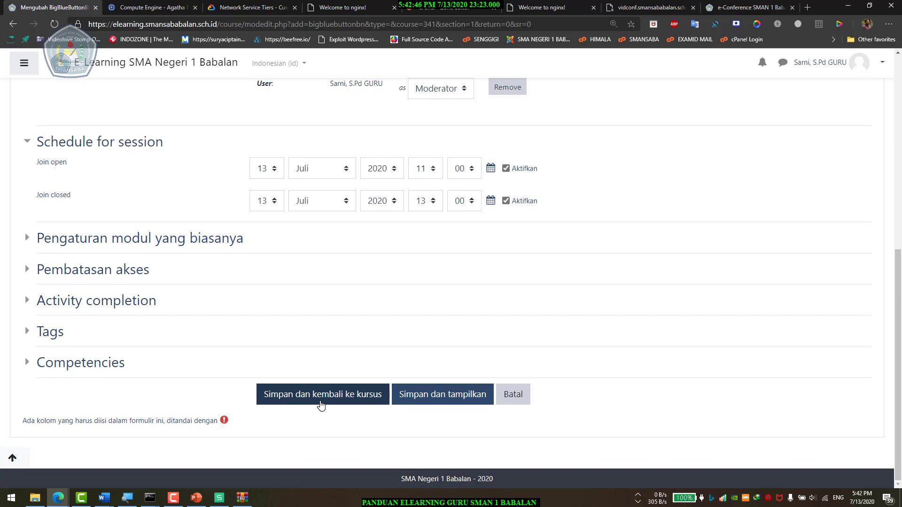
pyautogui.click(321, 404)
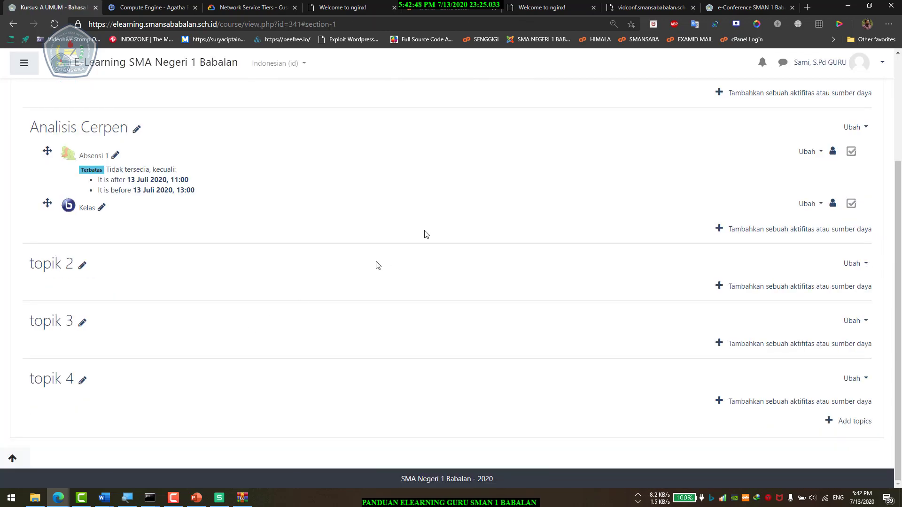
# Add an Assignment activity to Analisis Cerpen named Tugas
pyautogui.click(747, 230)
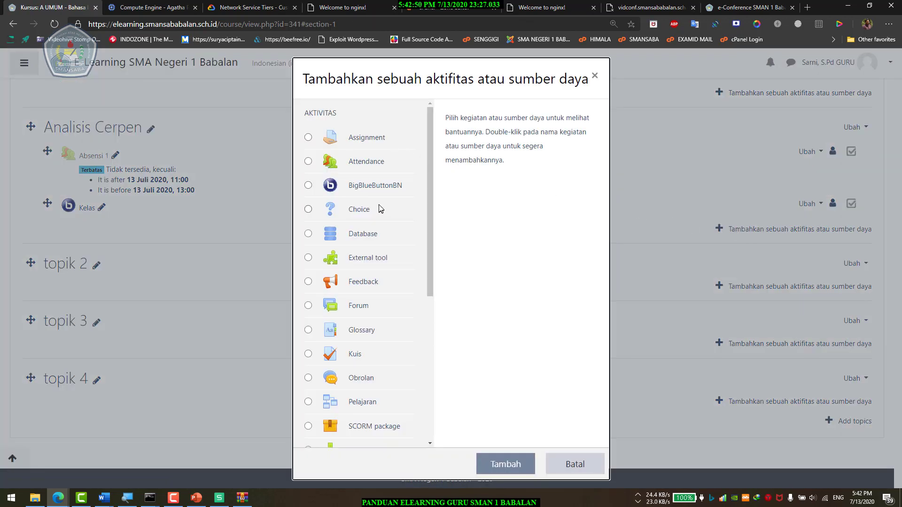
pyautogui.click(389, 137)
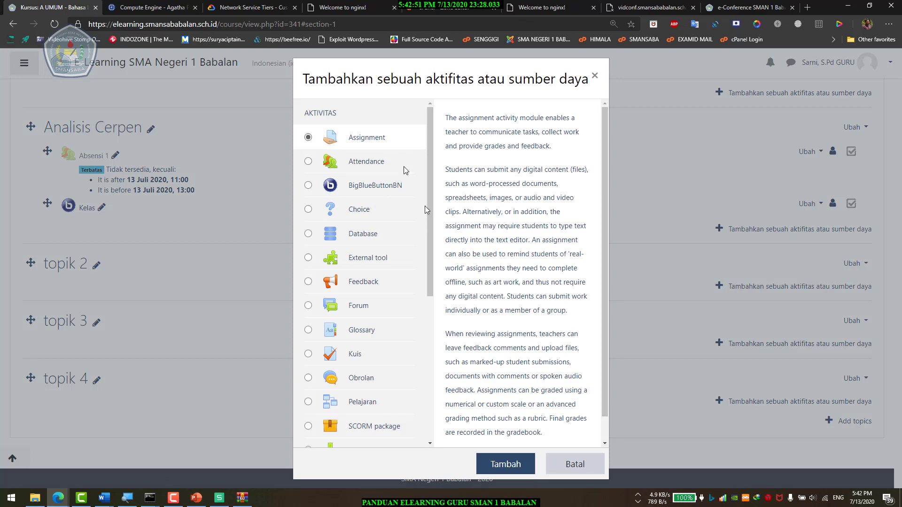
pyautogui.click(512, 475)
pyautogui.click(290, 247)
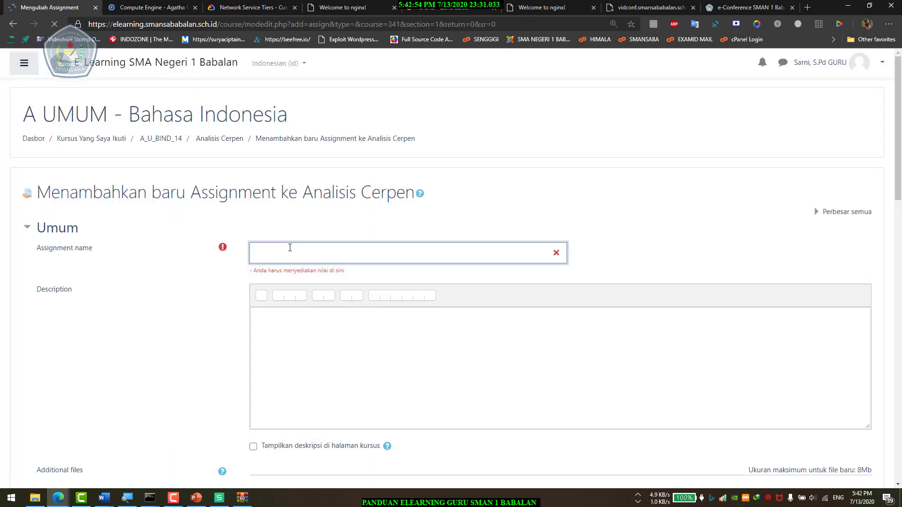
pyautogui.write('Tugas')
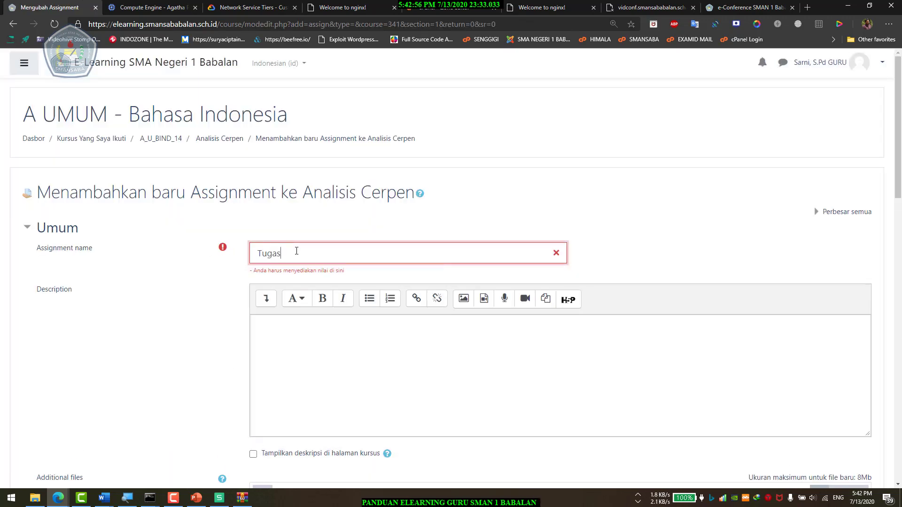
pyautogui.press('Tab')
# Write the description 'Soal : Buatlah analisis cepen, kerjakan di kertas hvs.'
pyautogui.click(301, 330)
pyautogui.write('Soal :')
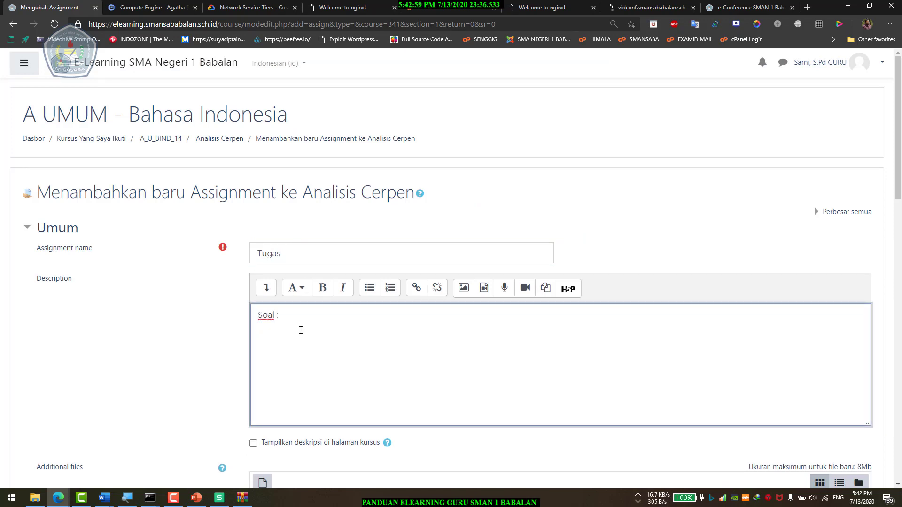
pyautogui.press('Return')
pyautogui.write('Buat l')
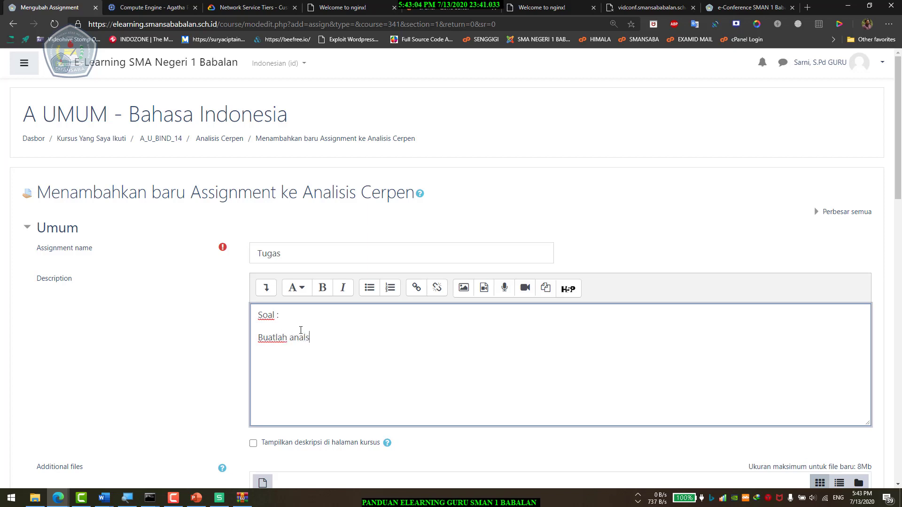
pyautogui.write('ah analisis s')
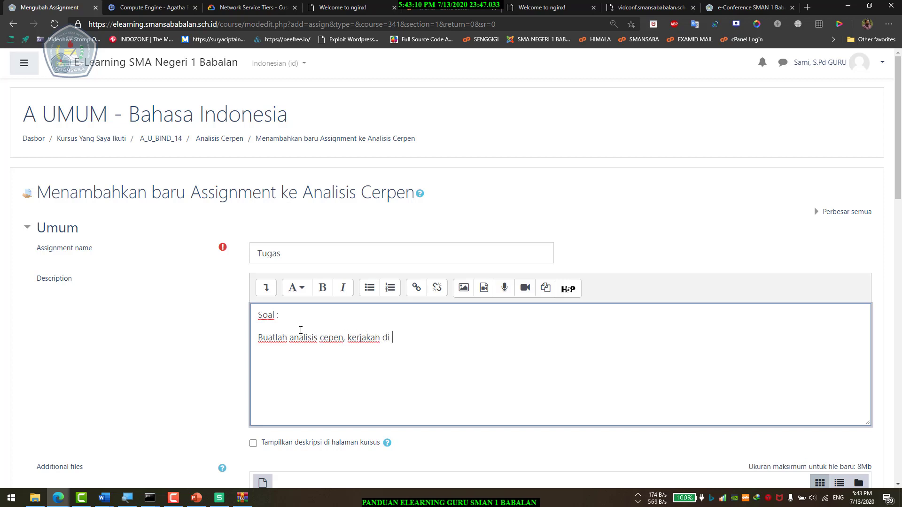
pyautogui.write('tas hvs.')
# Tick Tampilkan deskripsi di halaman kursus for the Tugas assignment
pyautogui.scroll(-5, 305, 348)
pyautogui.click(334, 224)
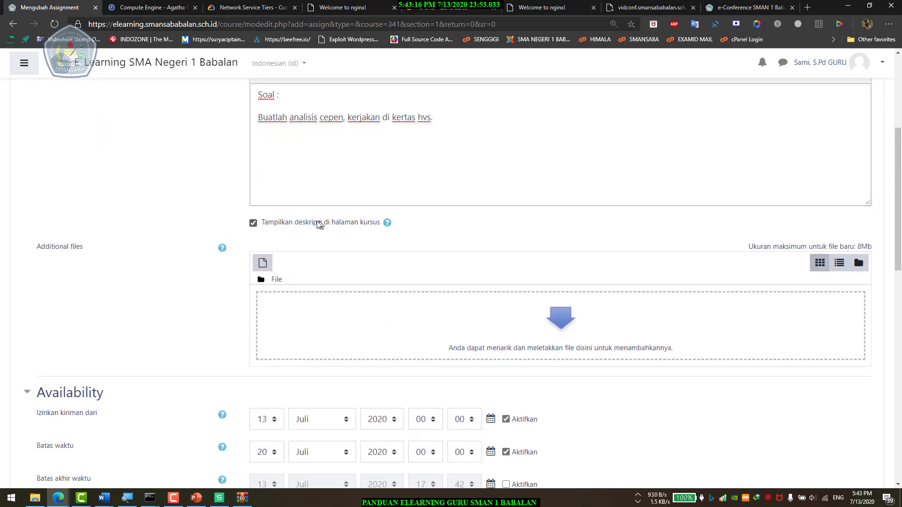
pyautogui.click(340, 173)
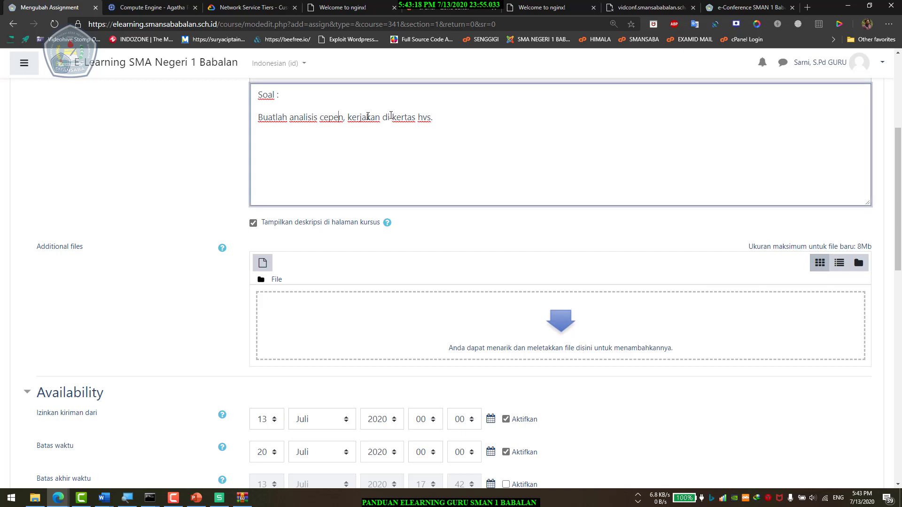
pyautogui.scroll(-5, 203, 312)
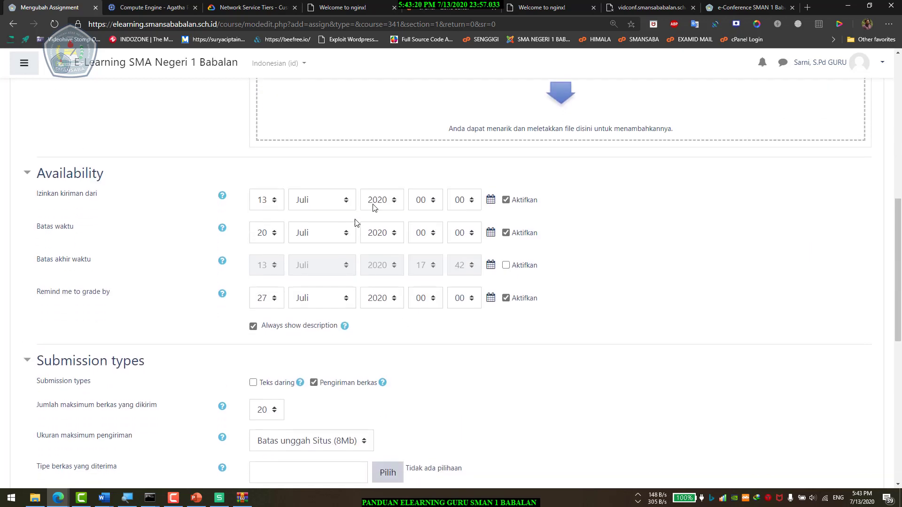
pyautogui.scroll(2, 429, 256)
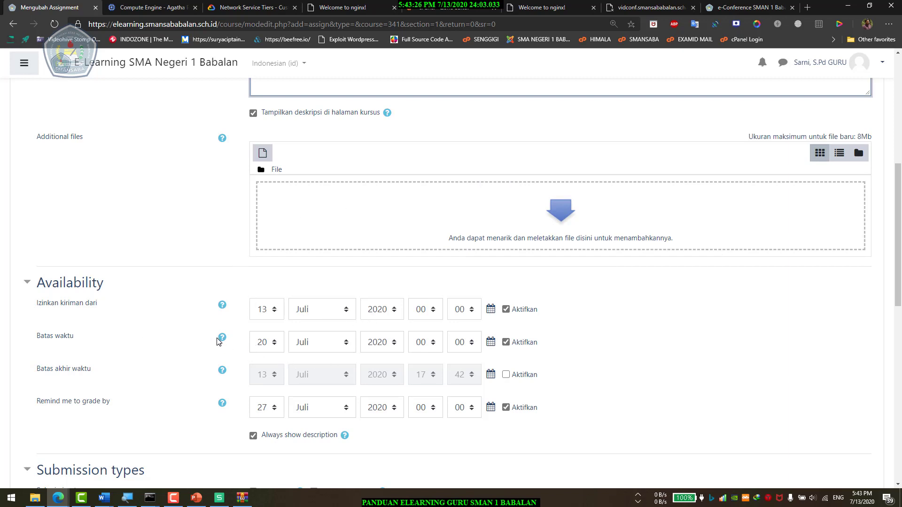
# Keep the Batas waktu due date at 20 Juli 2020, 00:00
pyautogui.click(275, 347)
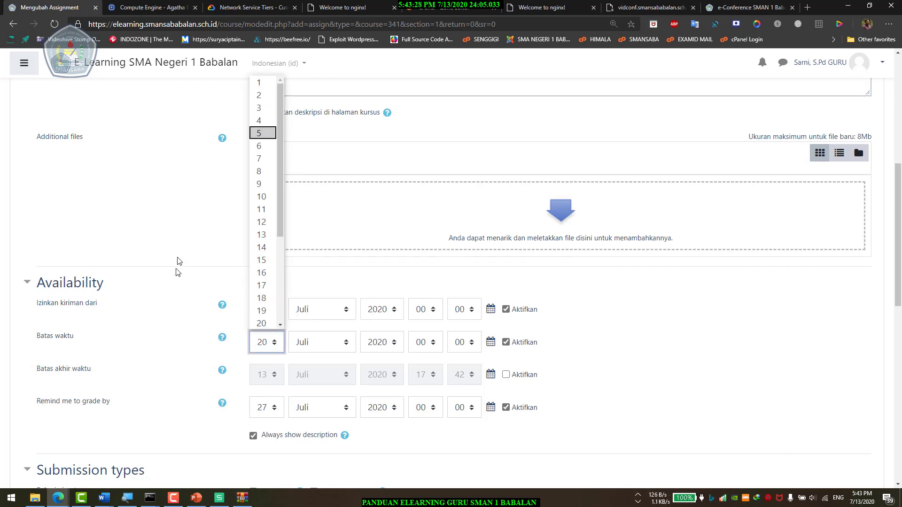
pyautogui.click(238, 312)
pyautogui.click(261, 343)
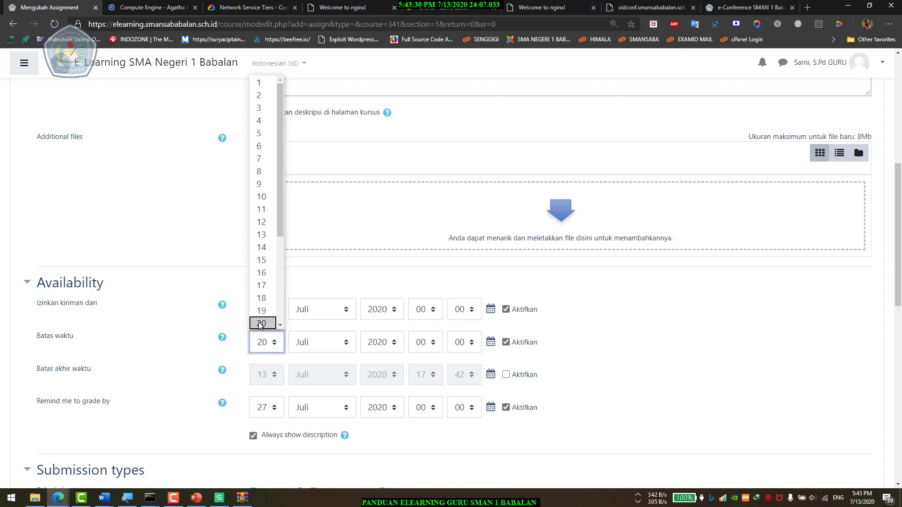
pyautogui.click(261, 324)
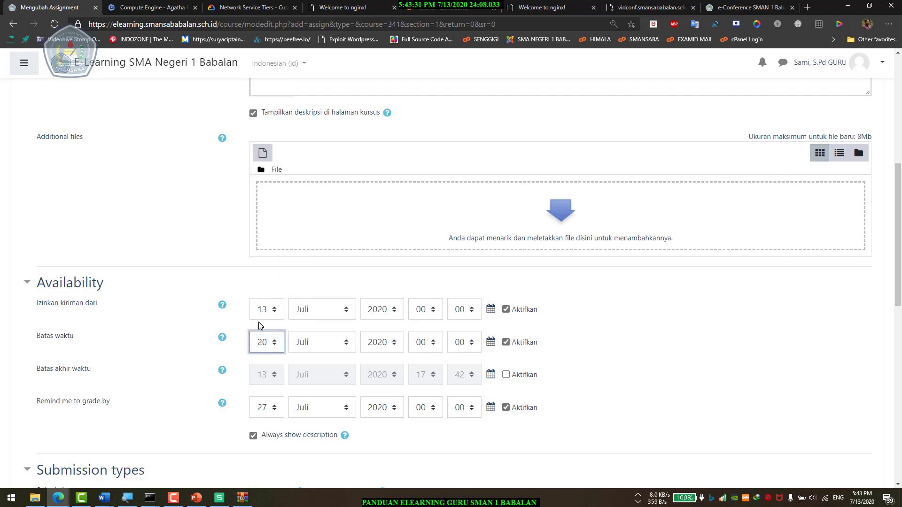
pyautogui.click(263, 346)
pyautogui.click(266, 345)
pyautogui.click(412, 347)
pyautogui.click(421, 348)
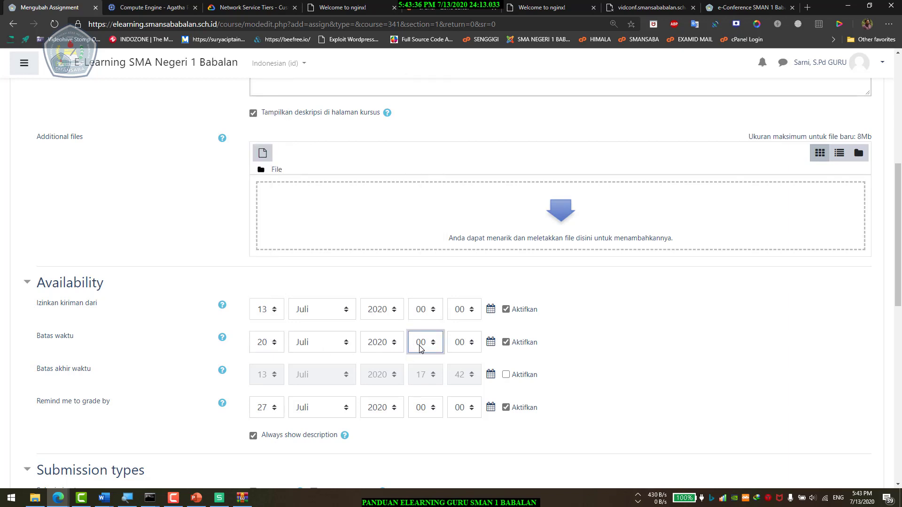